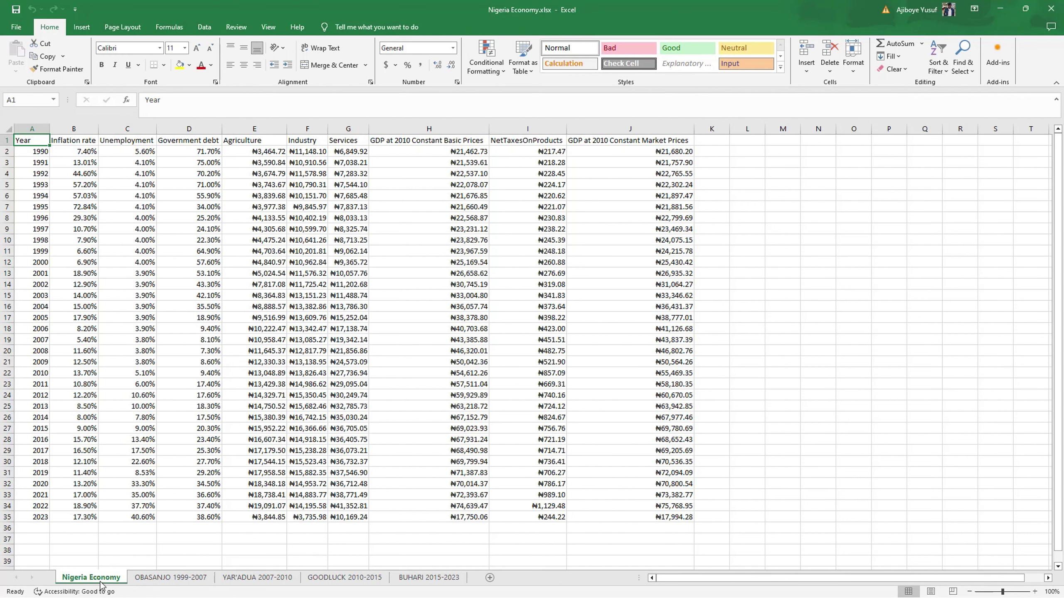
Examine the first and last years in the Nigeria Economy sheet, and view the four presidential-term sheets before returning to it
click(38, 152)
click(42, 521)
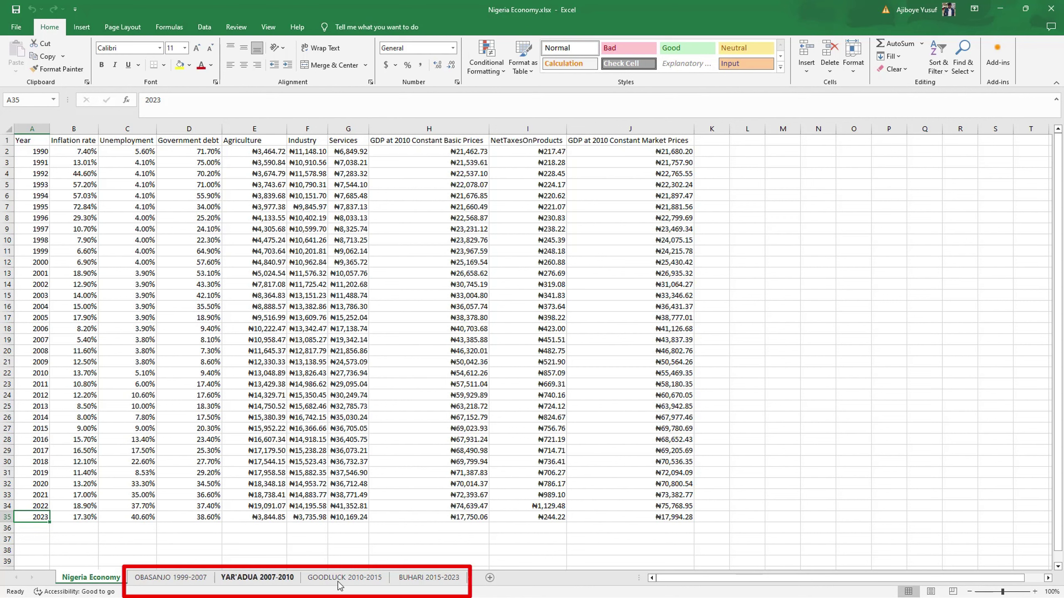
click(180, 581)
click(255, 578)
click(344, 578)
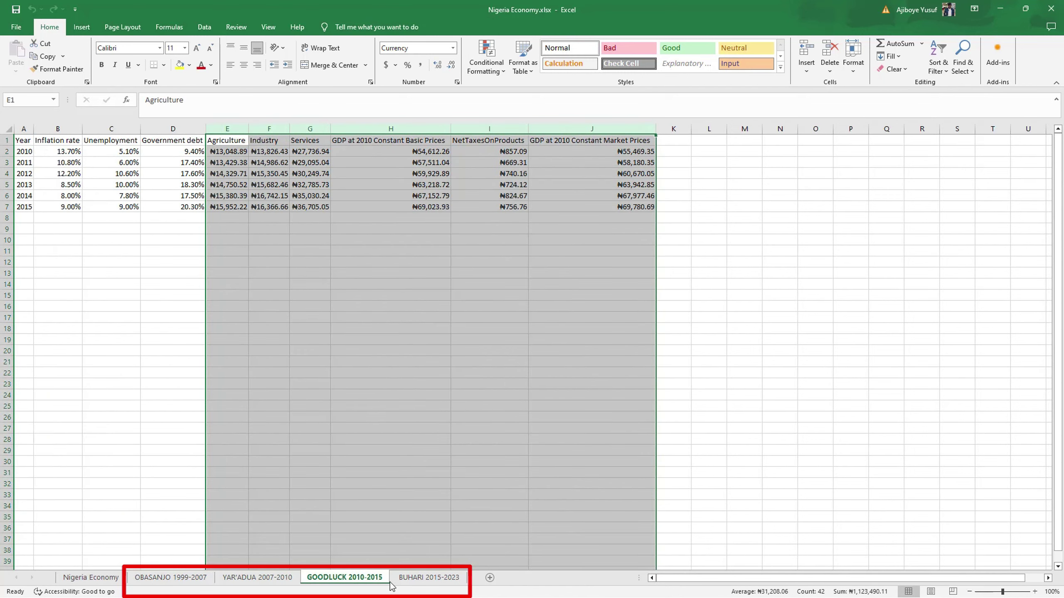
click(427, 581)
click(170, 579)
click(89, 578)
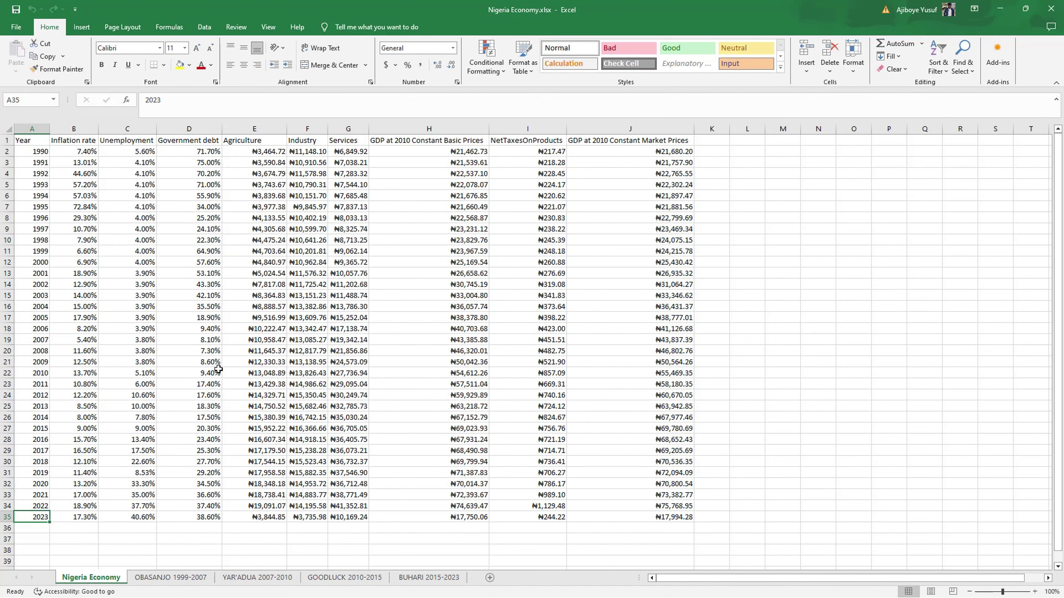
Compare the years covered by the individual presidential-term sheets with the Year column of the Nigeria Economy sheet
click(177, 586)
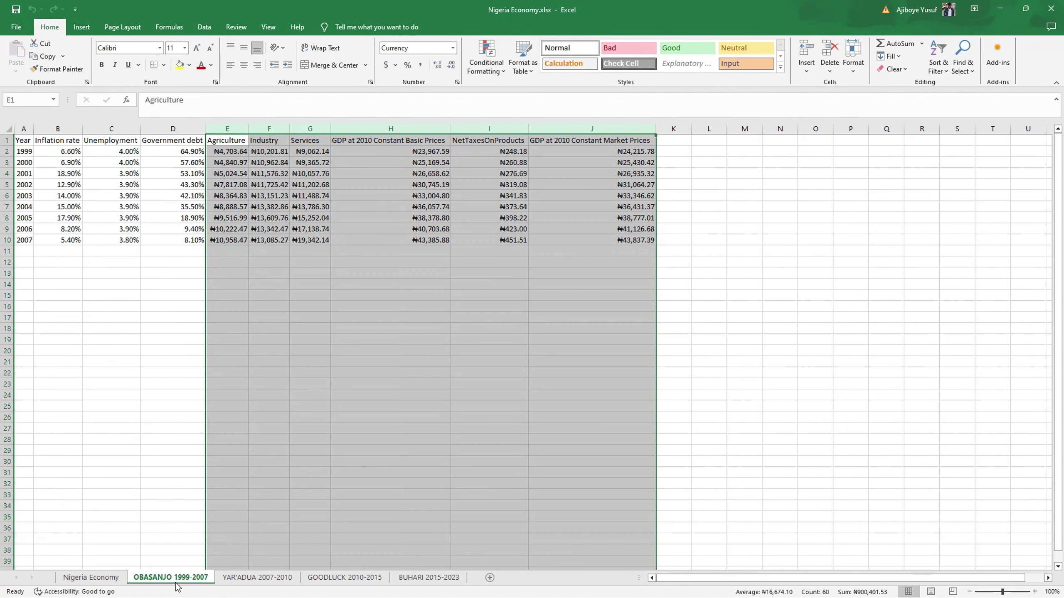
click(243, 584)
click(337, 585)
click(403, 583)
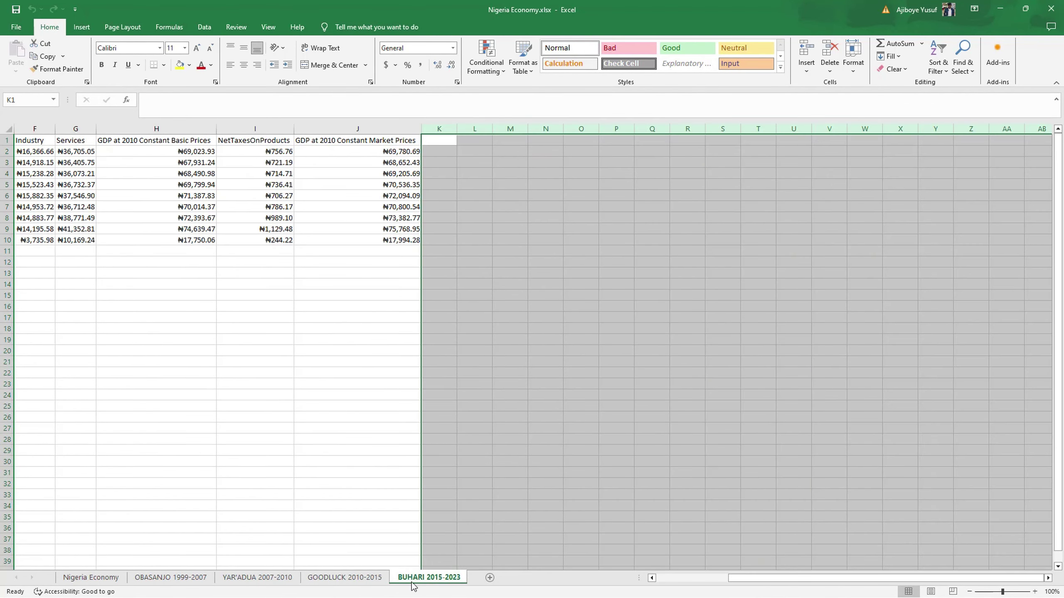
click(107, 582)
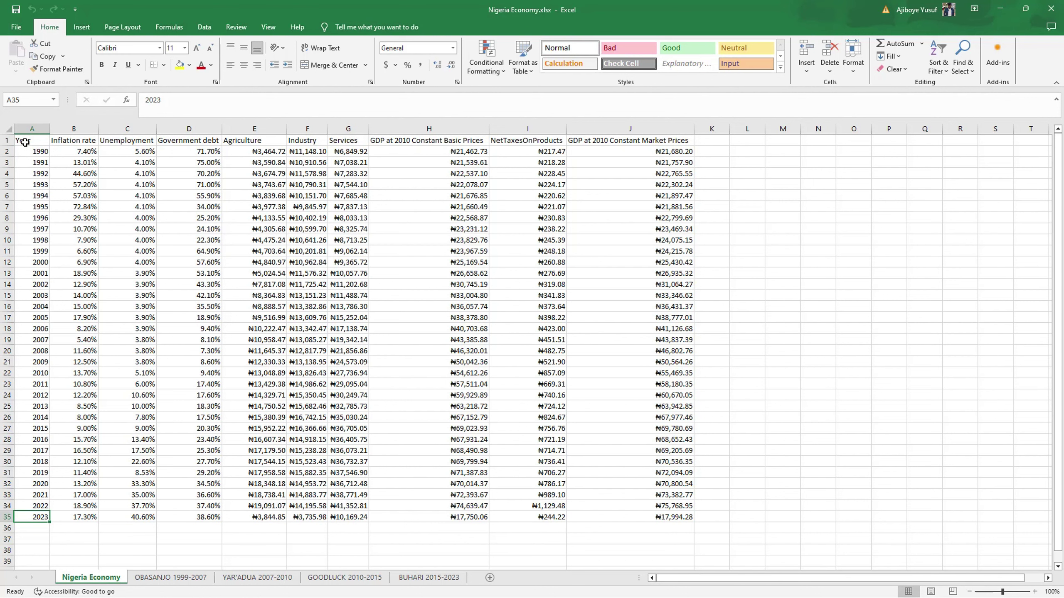
drag(28, 151, 32, 384)
click(170, 578)
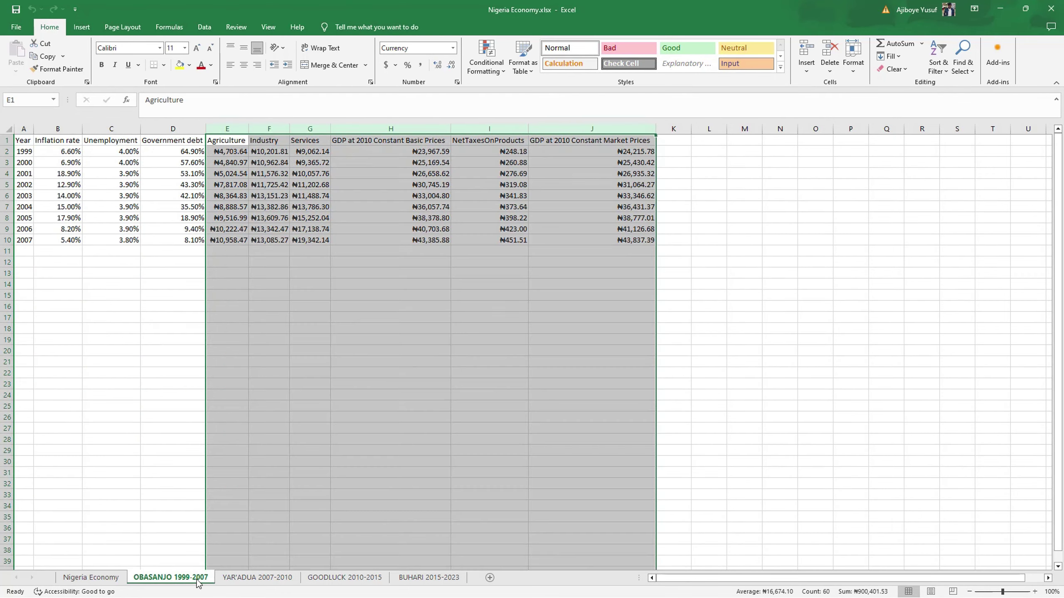
click(242, 578)
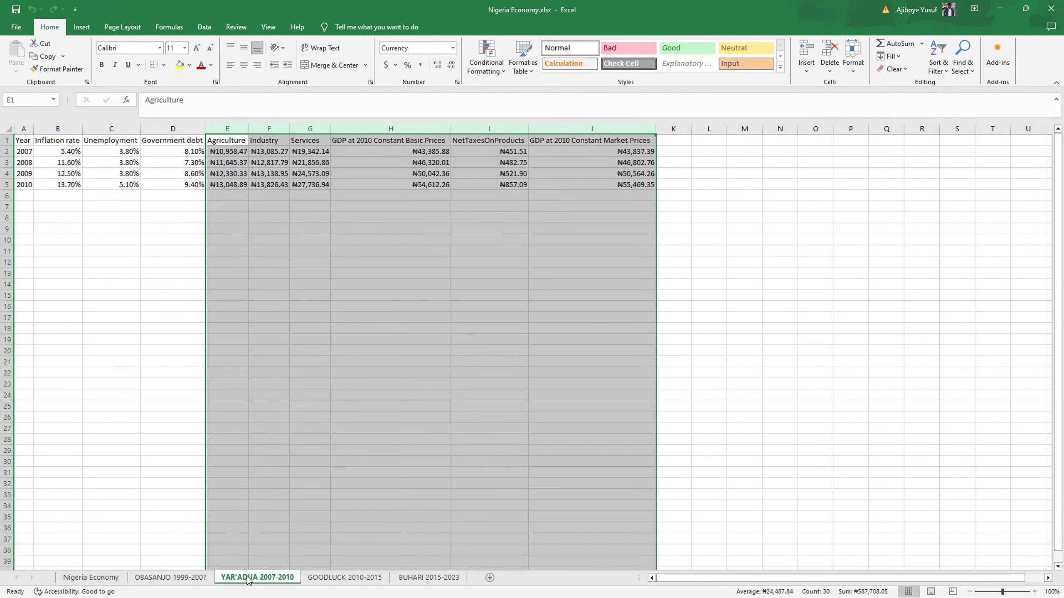
click(359, 581)
click(103, 577)
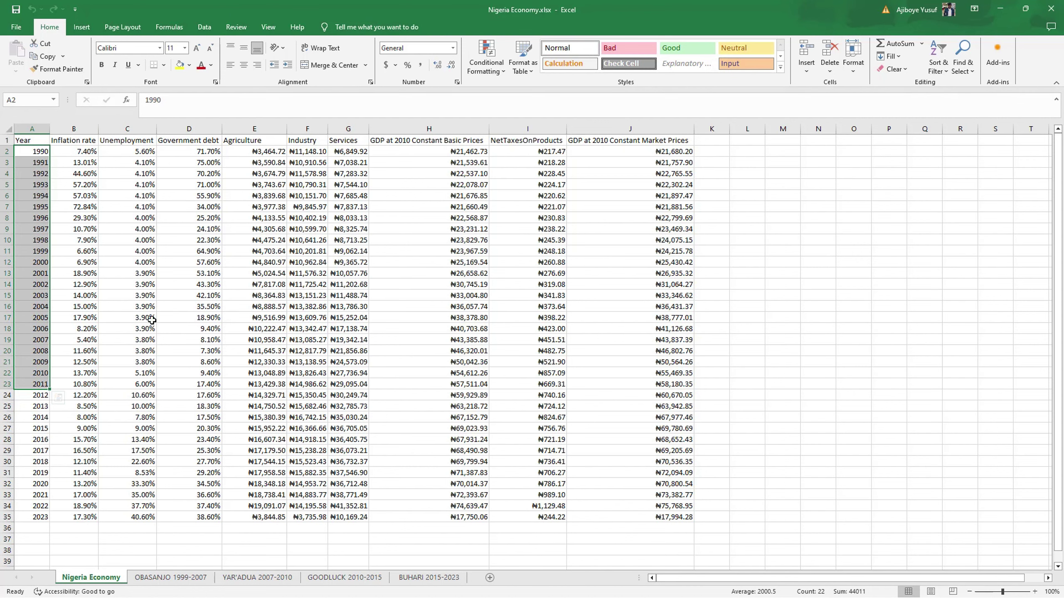
Check the first year in the OBASANJO 1999-2007 sheet and highlight the 1998 to 2007 rows across all columns of Nigeria Economy
click(170, 578)
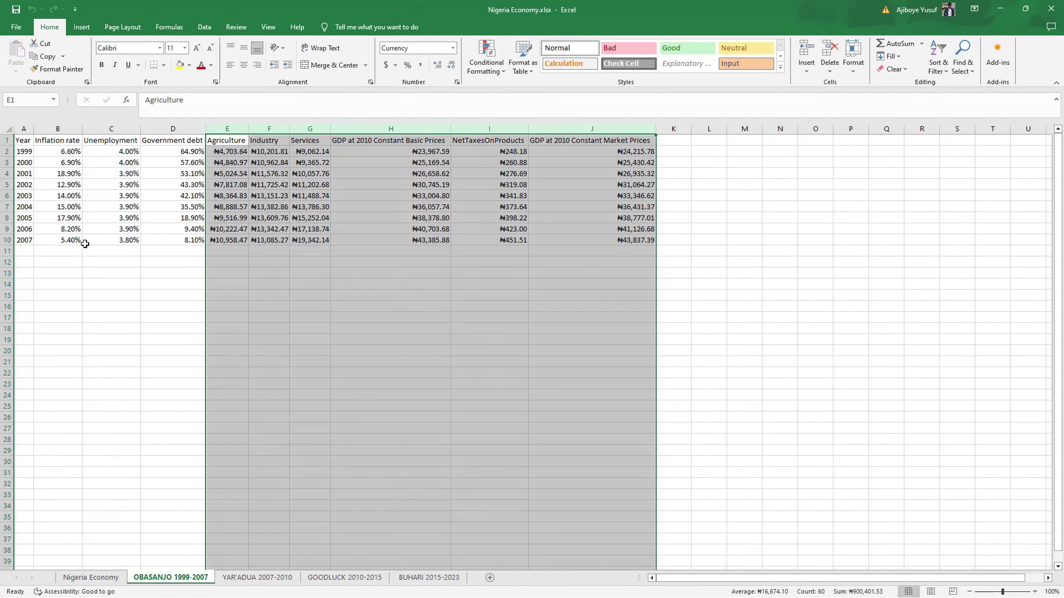
click(29, 150)
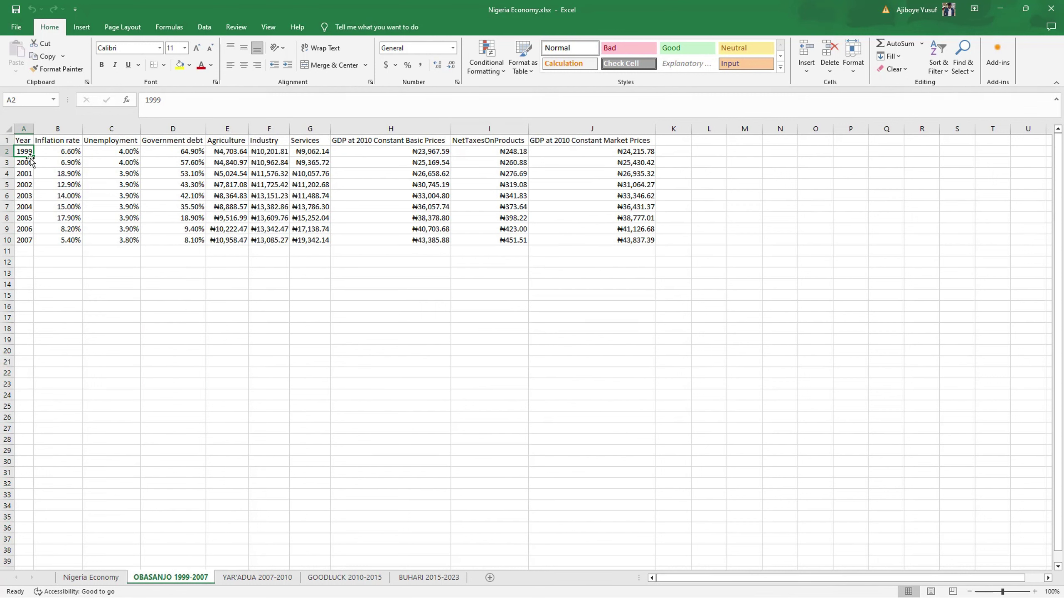
click(110, 582)
click(59, 284)
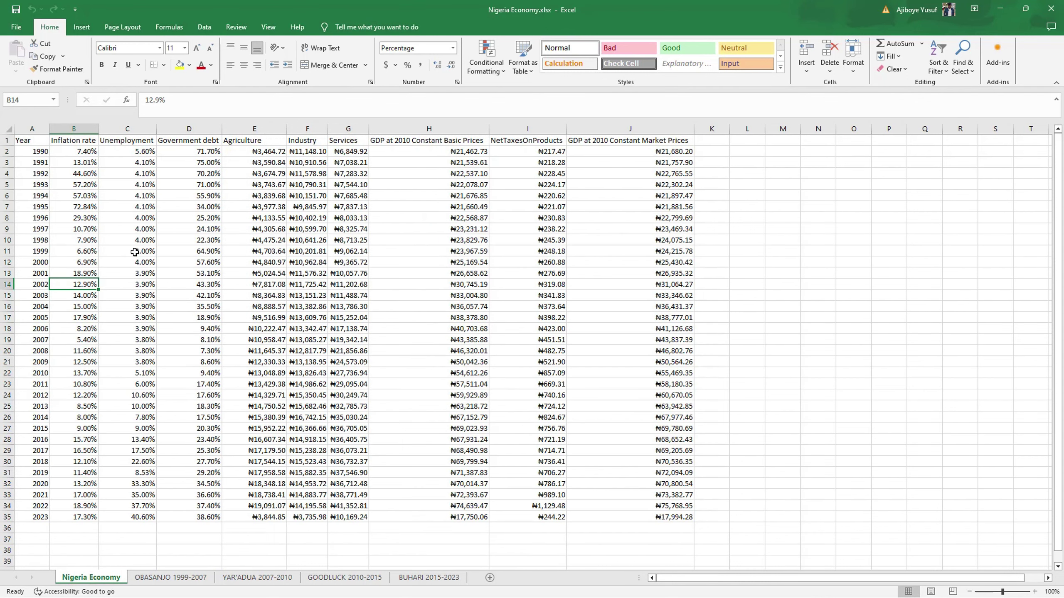
drag(41, 242, 674, 334)
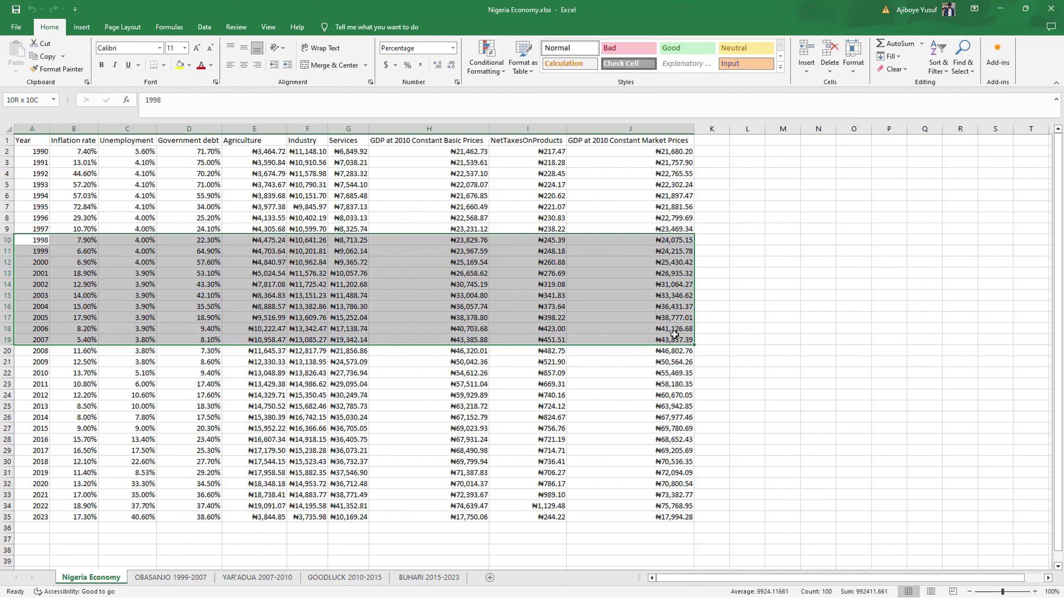
drag(675, 334, 675, 334)
Review the header row of the Nigeria Economy sheet and its Inflation rate, Unemployment and Government debt columns
click(15, 140)
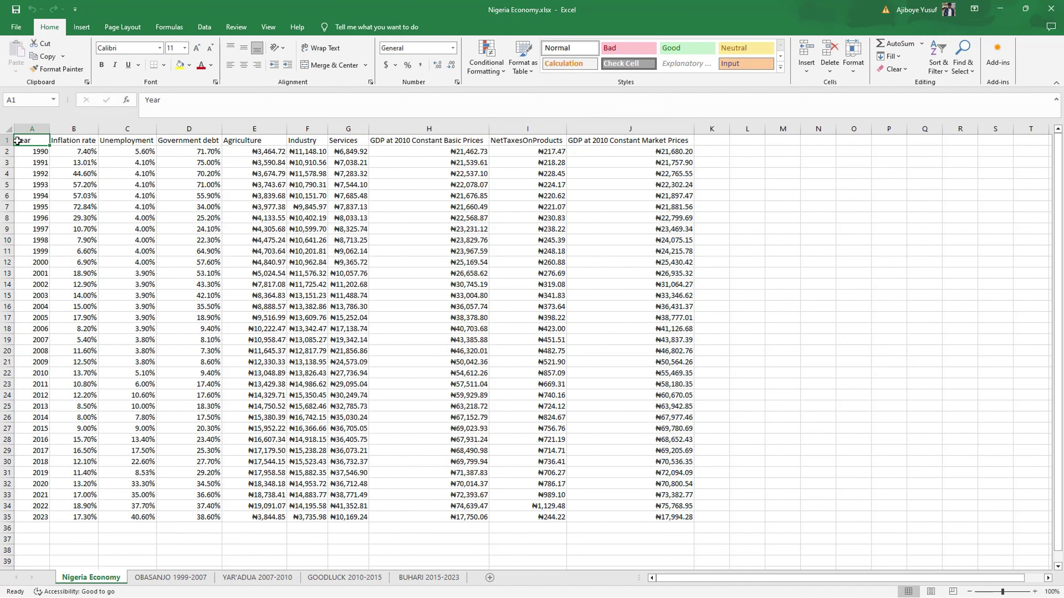
click(7, 140)
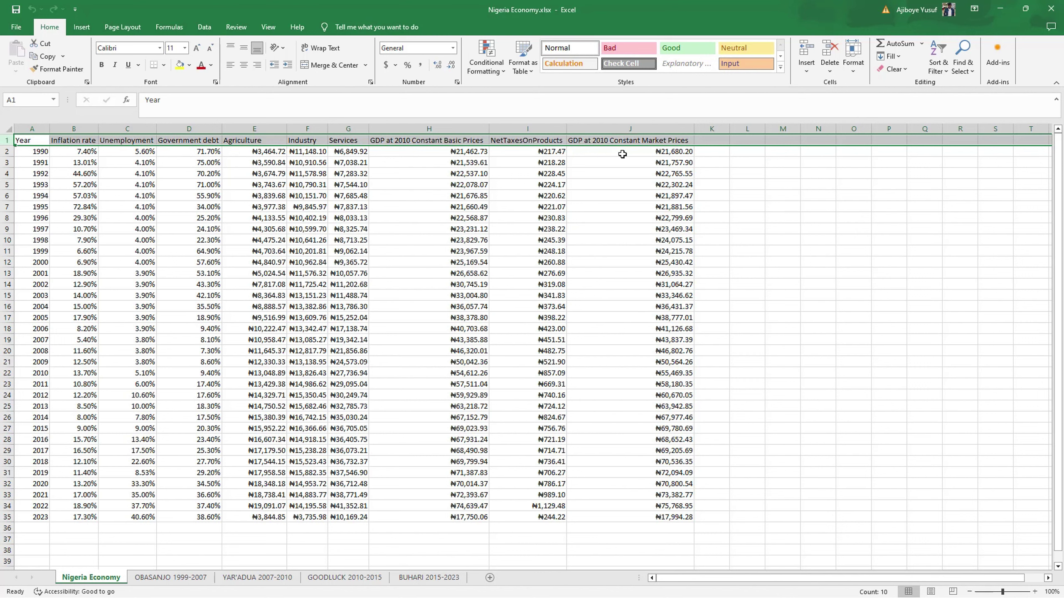
click(70, 156)
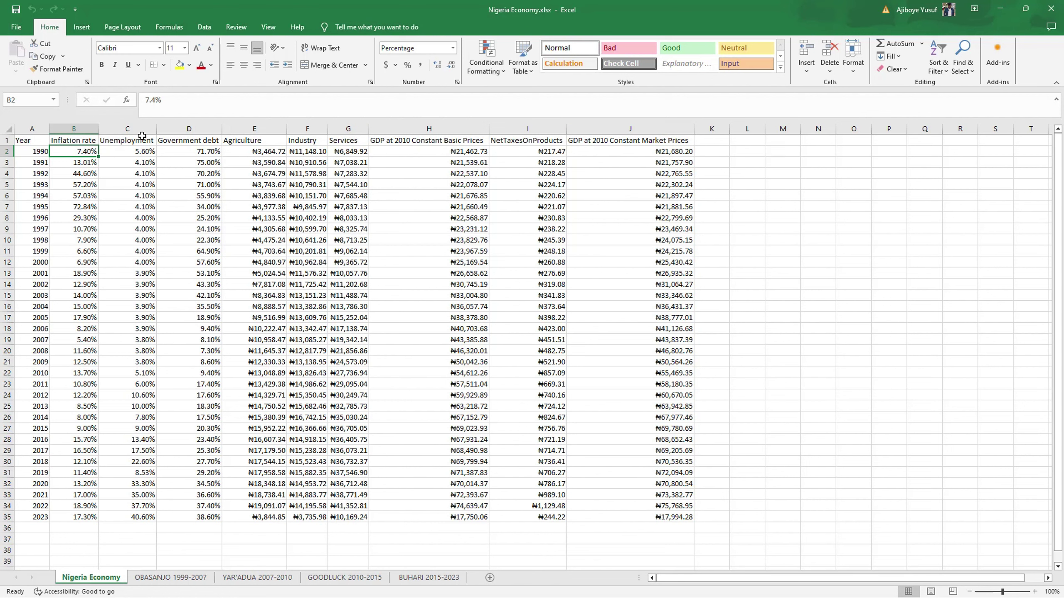
click(72, 129)
click(134, 128)
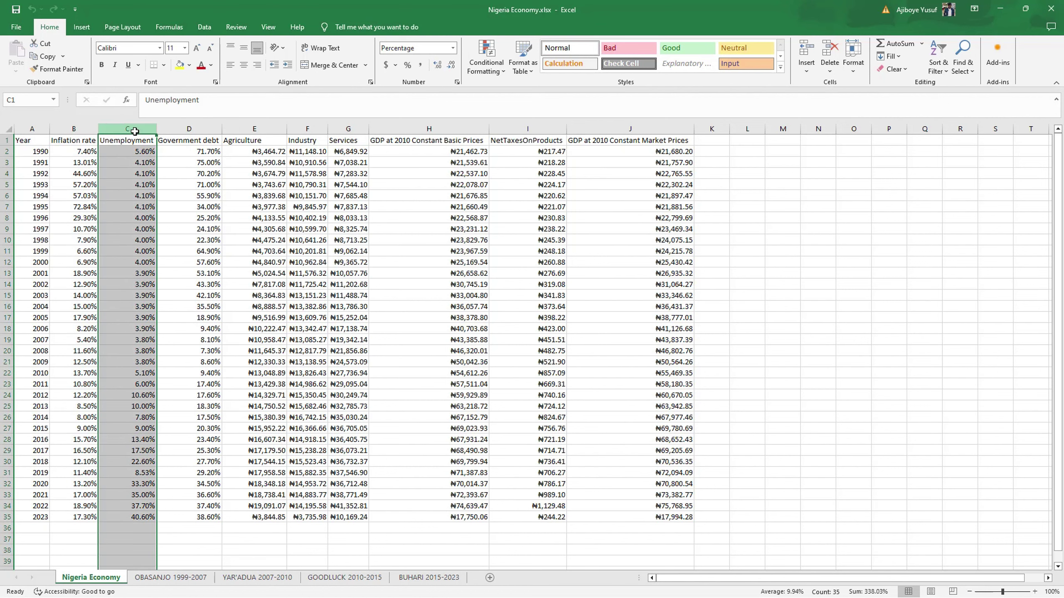
click(177, 131)
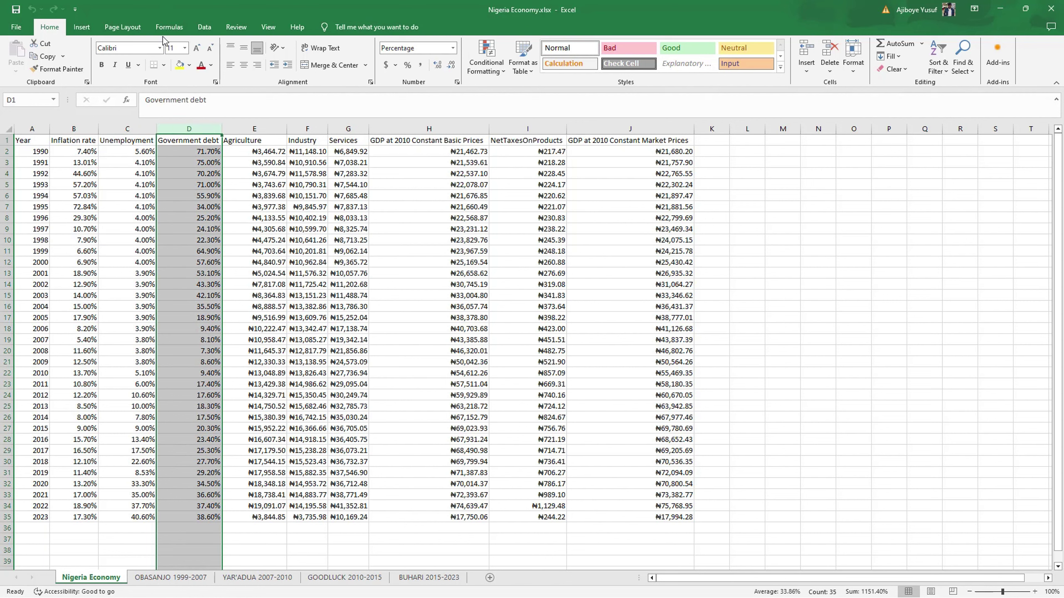
click(128, 130)
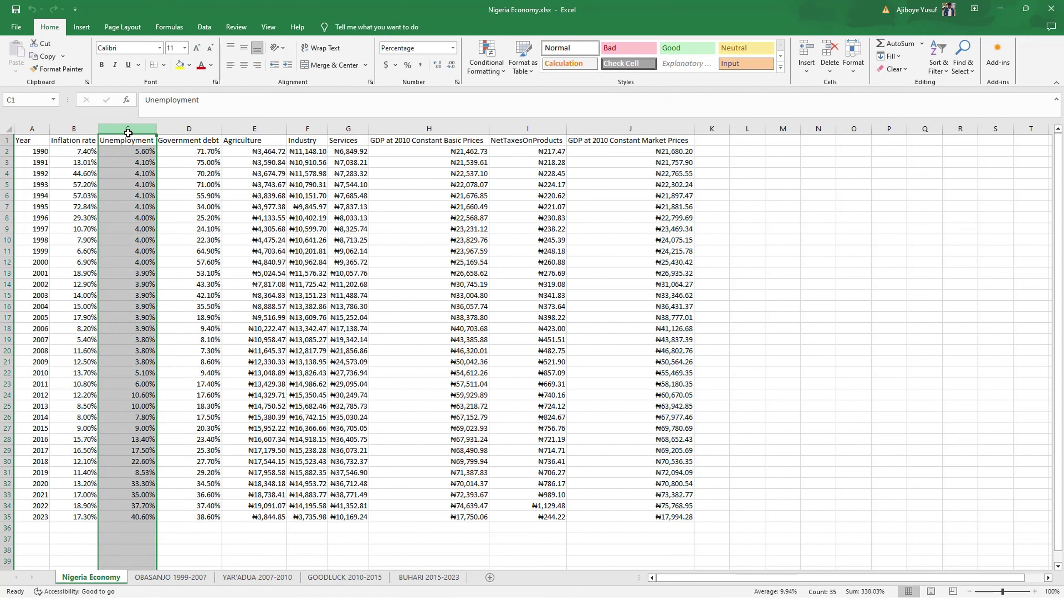
click(205, 131)
click(85, 130)
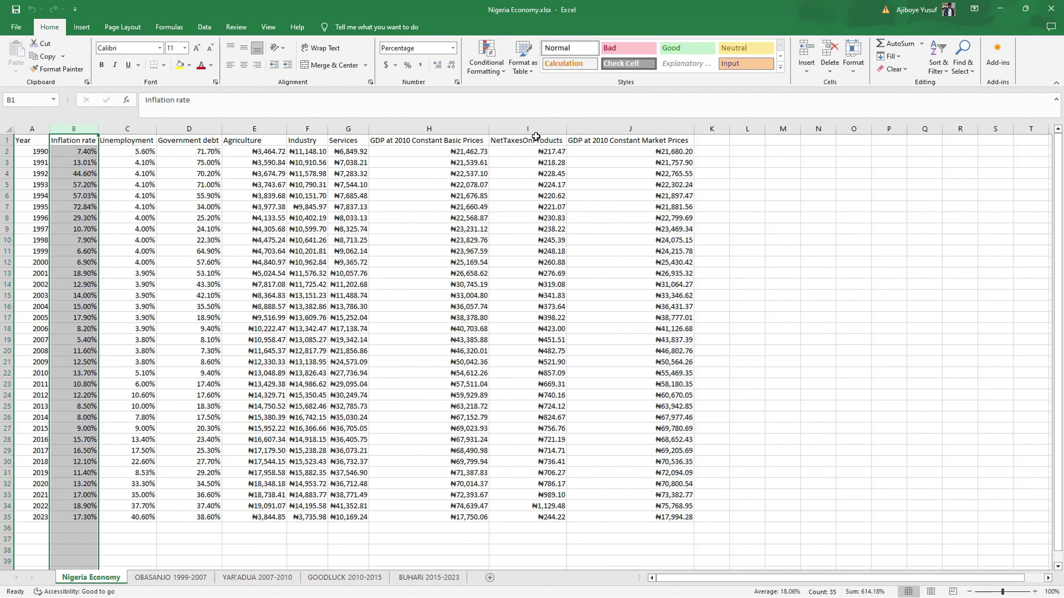
Examine the Year, Inflation rate, Unemployment and Government debt columns, plus the two GDP at 2010 constant prices columns
click(36, 129)
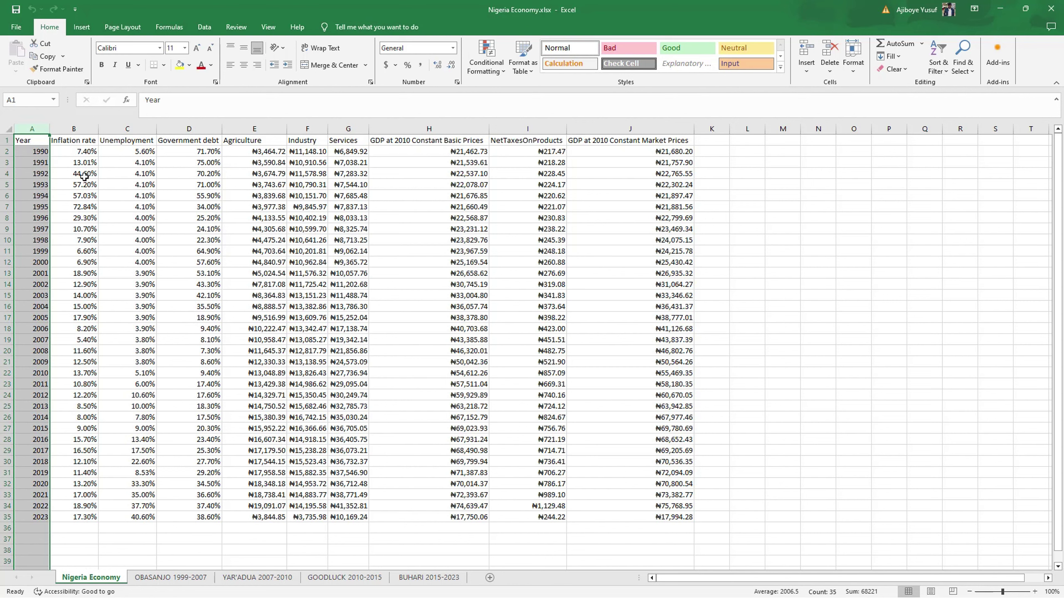
click(89, 128)
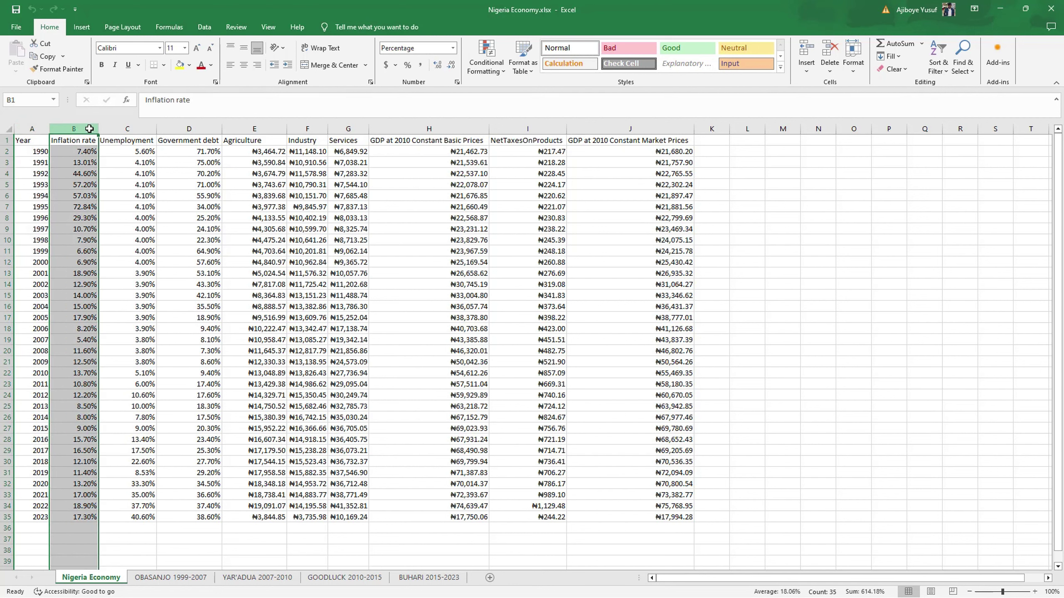
click(120, 129)
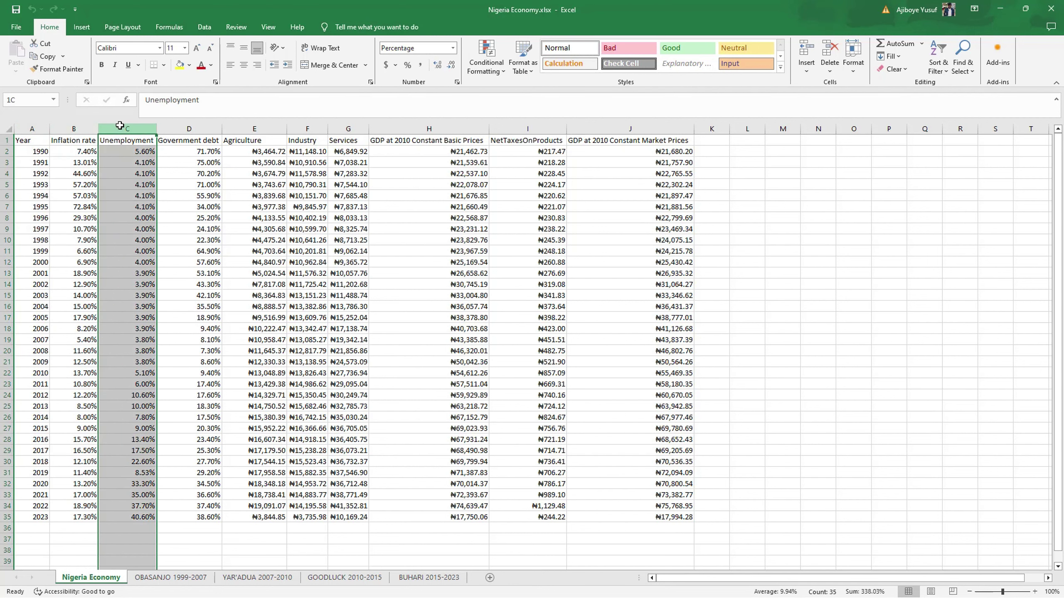
click(171, 128)
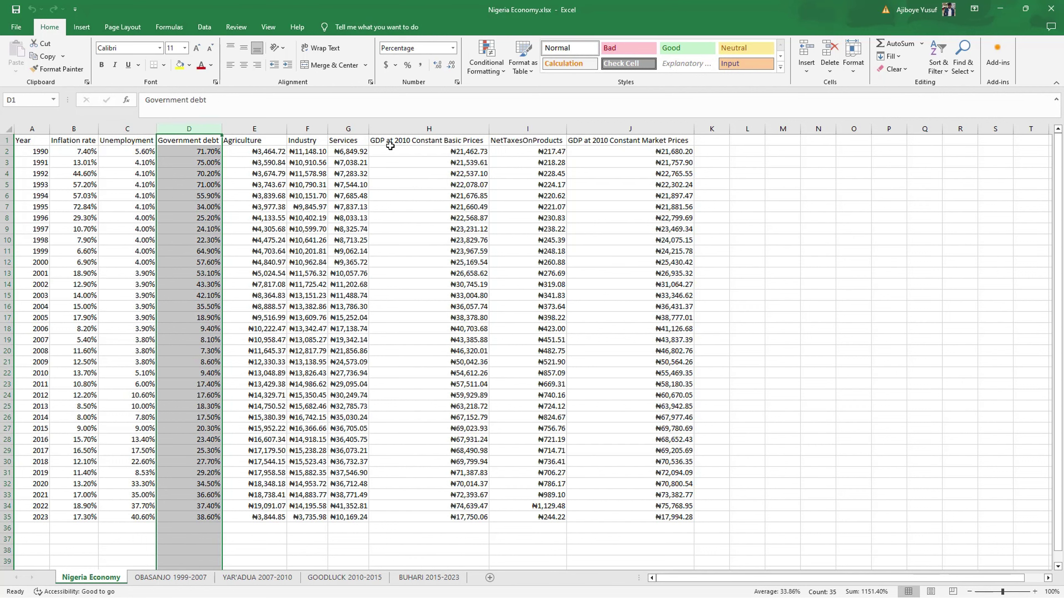
click(421, 131)
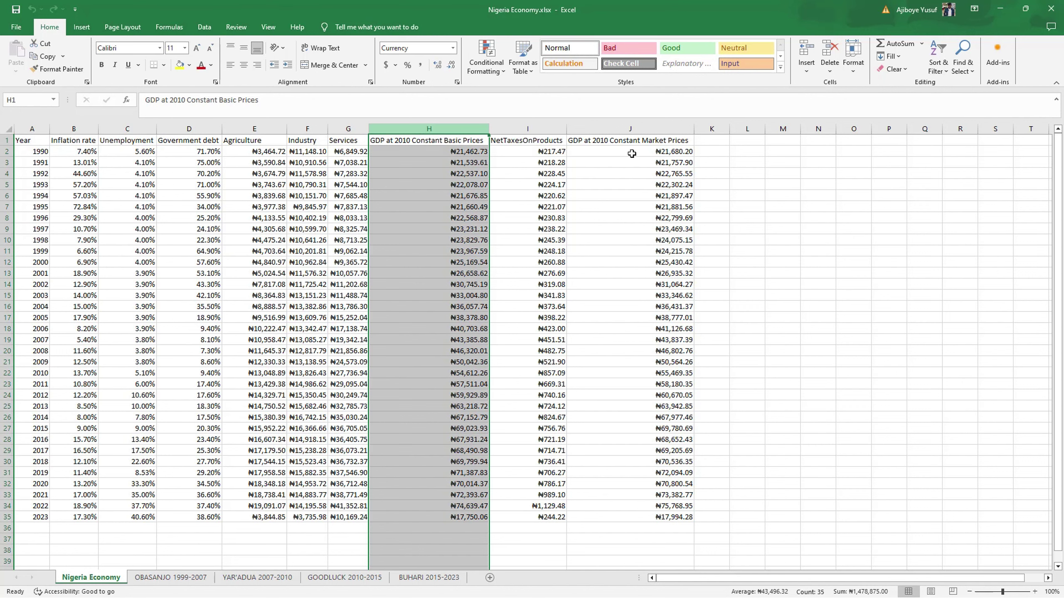
click(673, 128)
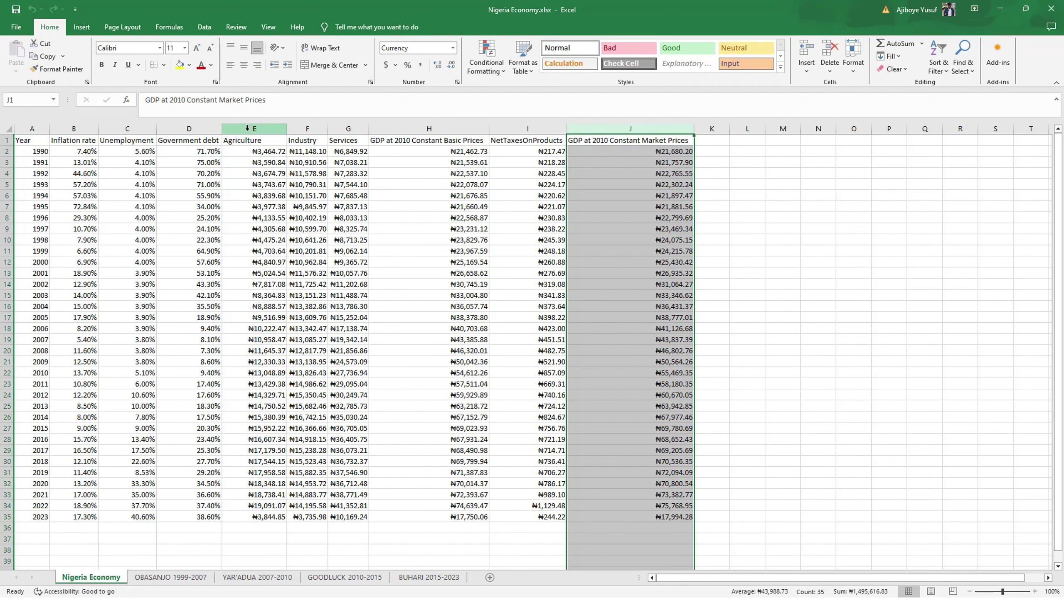
Examine the Agriculture, Industry and Services columns, including their values for 1990 and the three sector headers
click(260, 128)
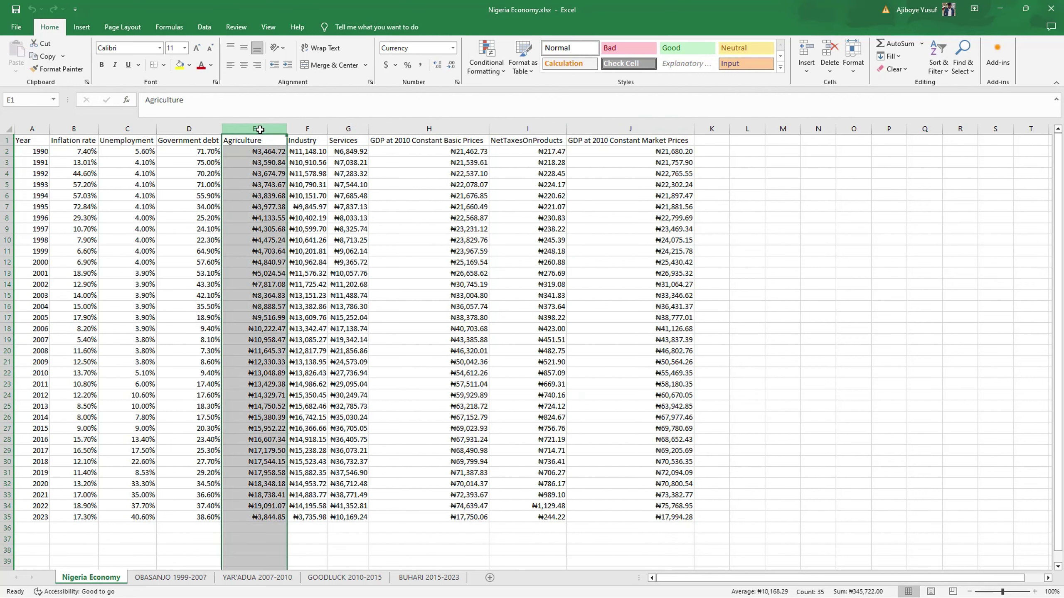
click(297, 128)
click(351, 128)
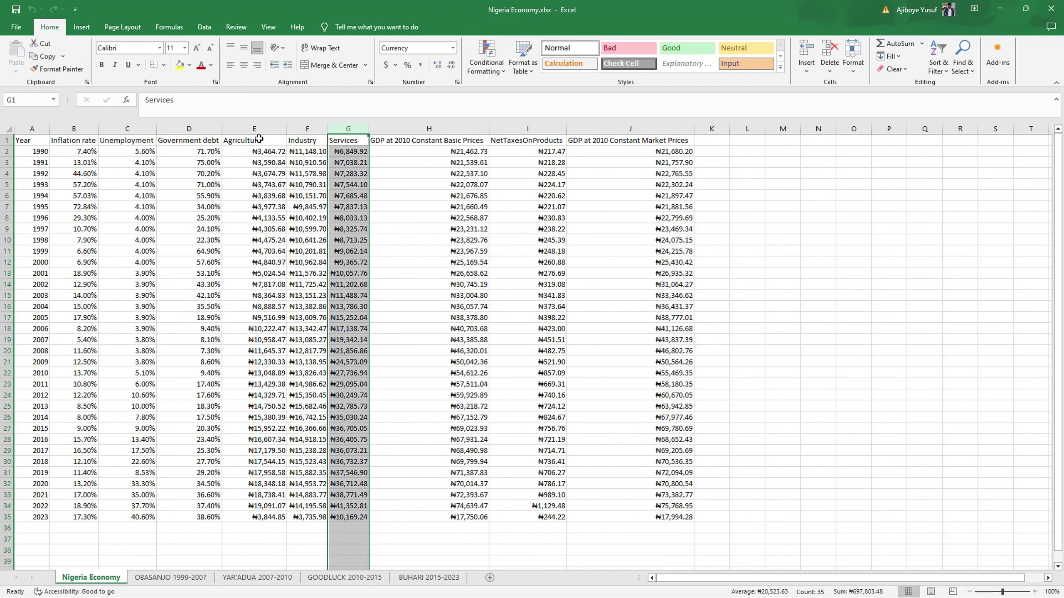
drag(243, 142, 337, 519)
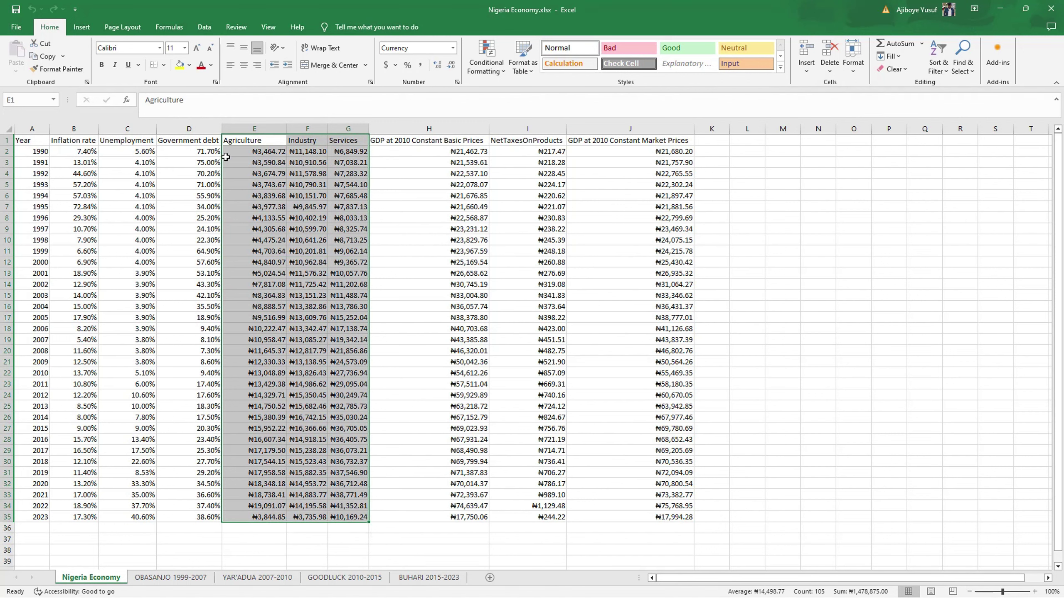
click(37, 153)
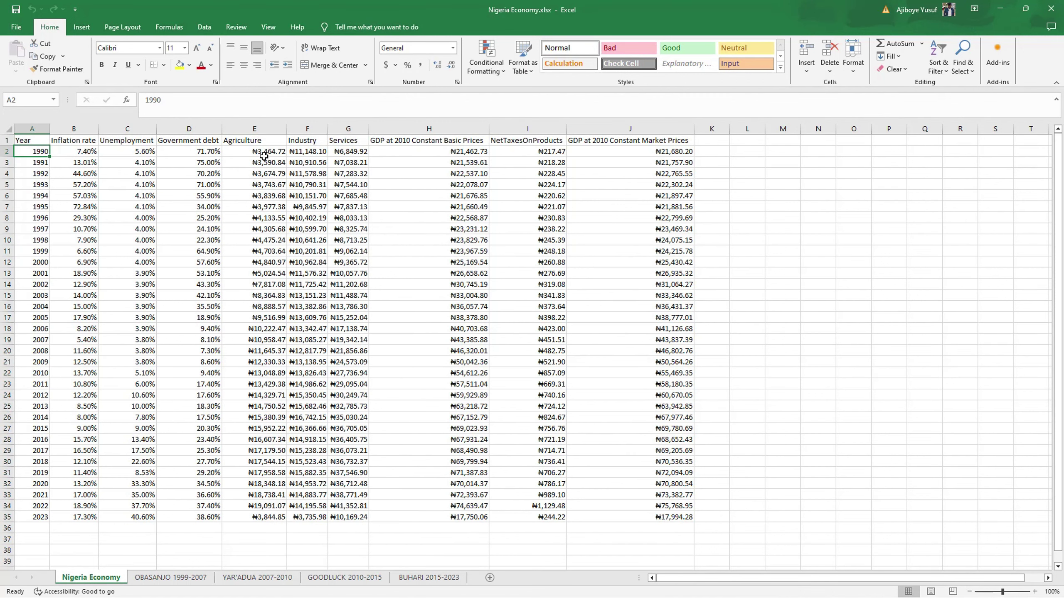
click(282, 153)
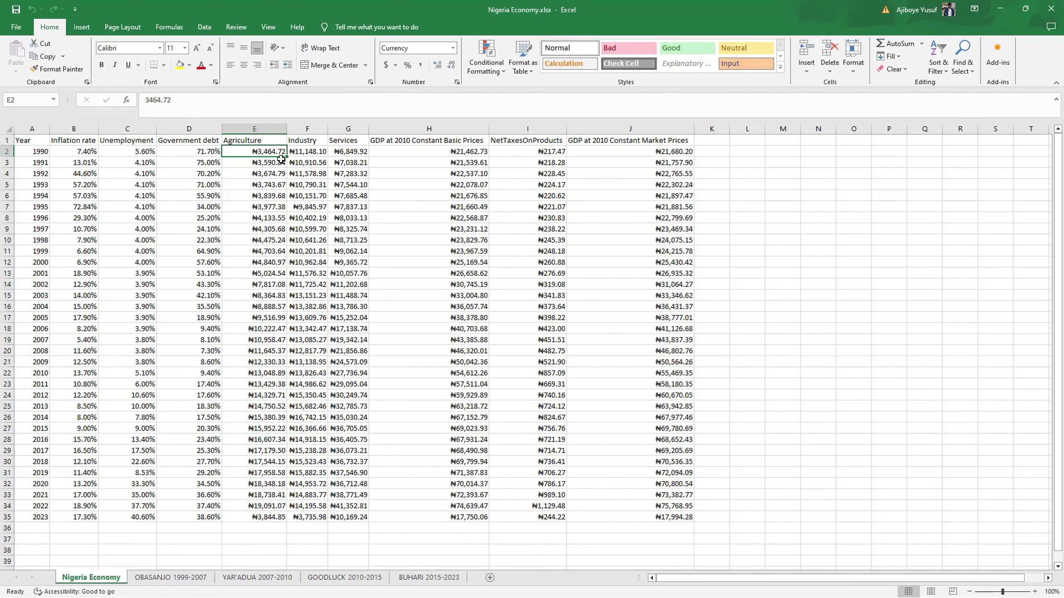
click(270, 327)
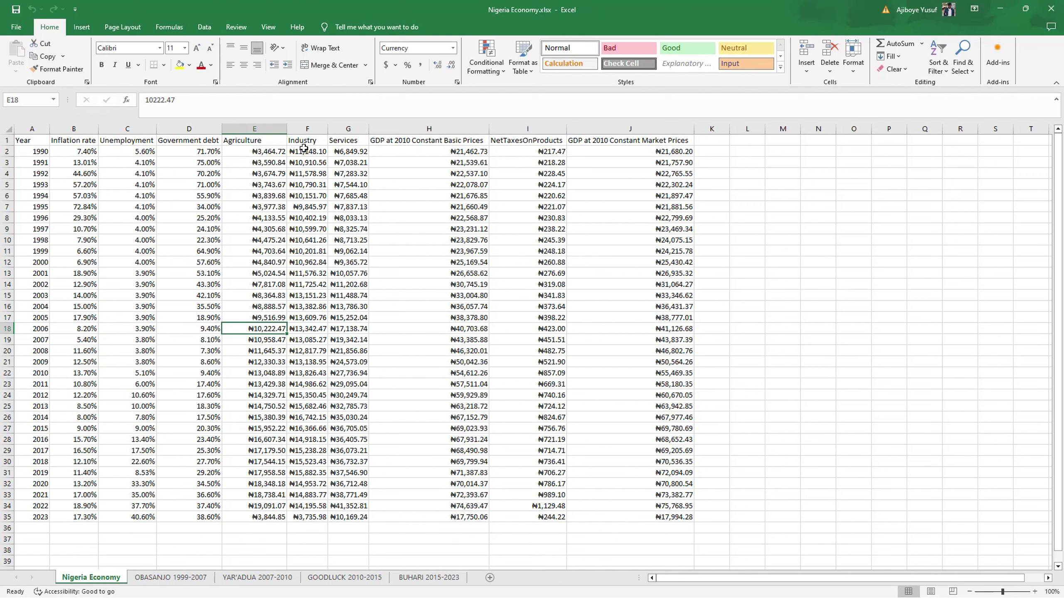
click(348, 127)
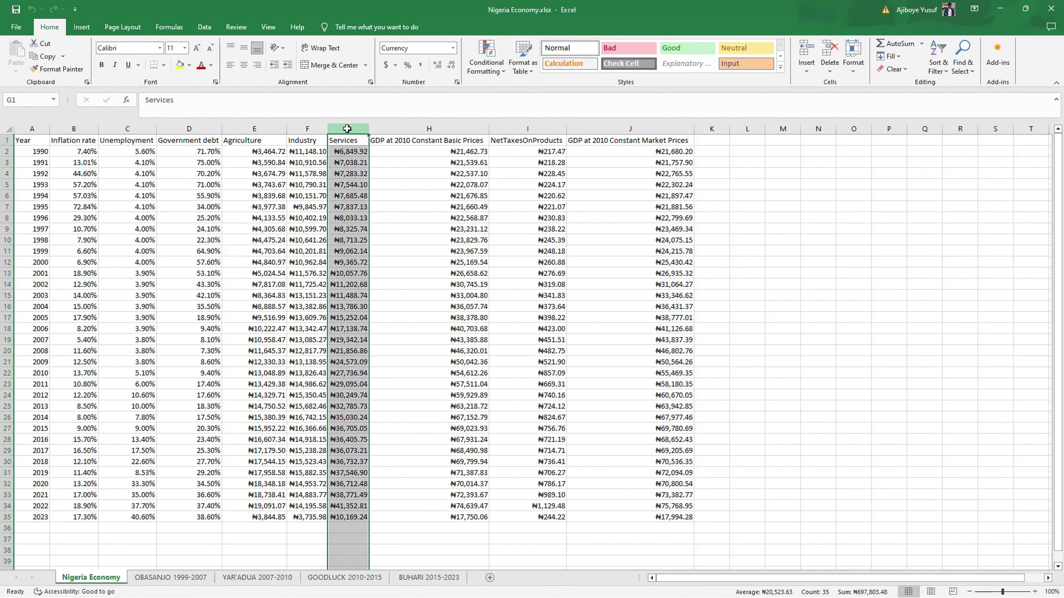
click(352, 153)
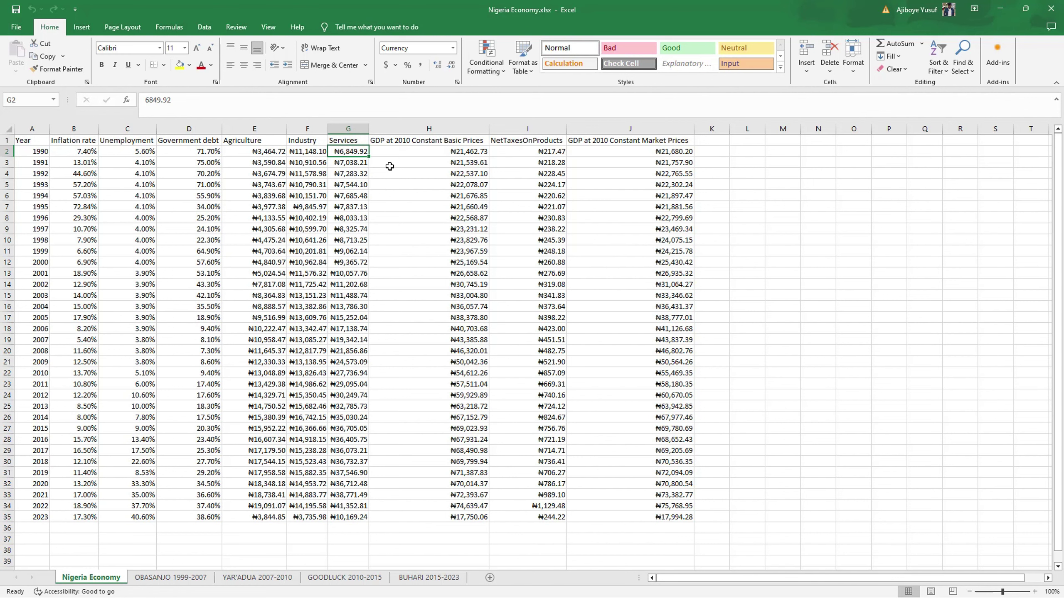
drag(239, 140, 348, 138)
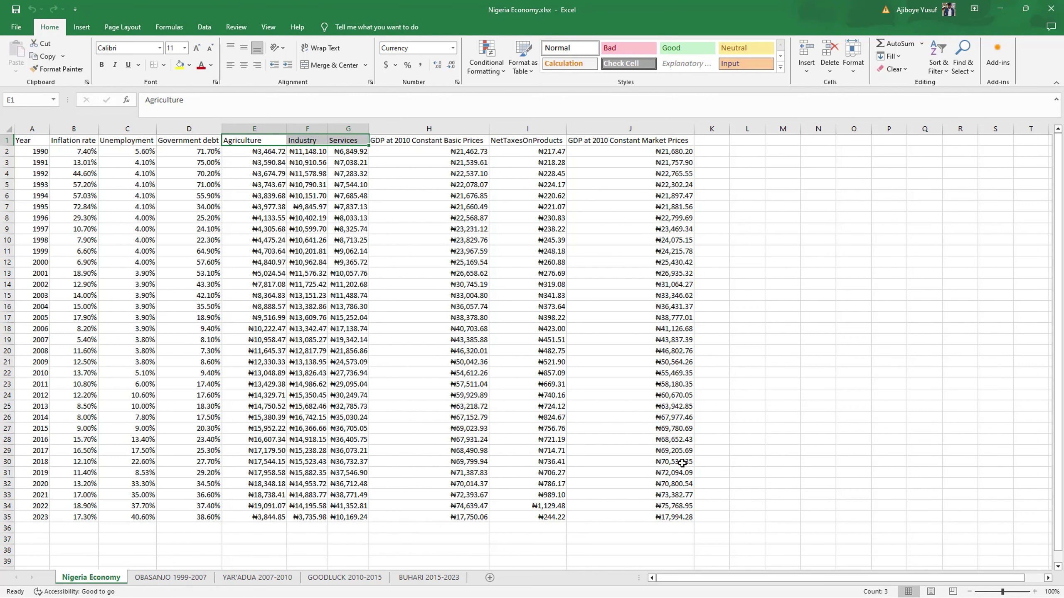
Review the Inflation rate, Unemployment, Government debt and GDP at 2010 Constant Market Prices columns in turn
click(80, 129)
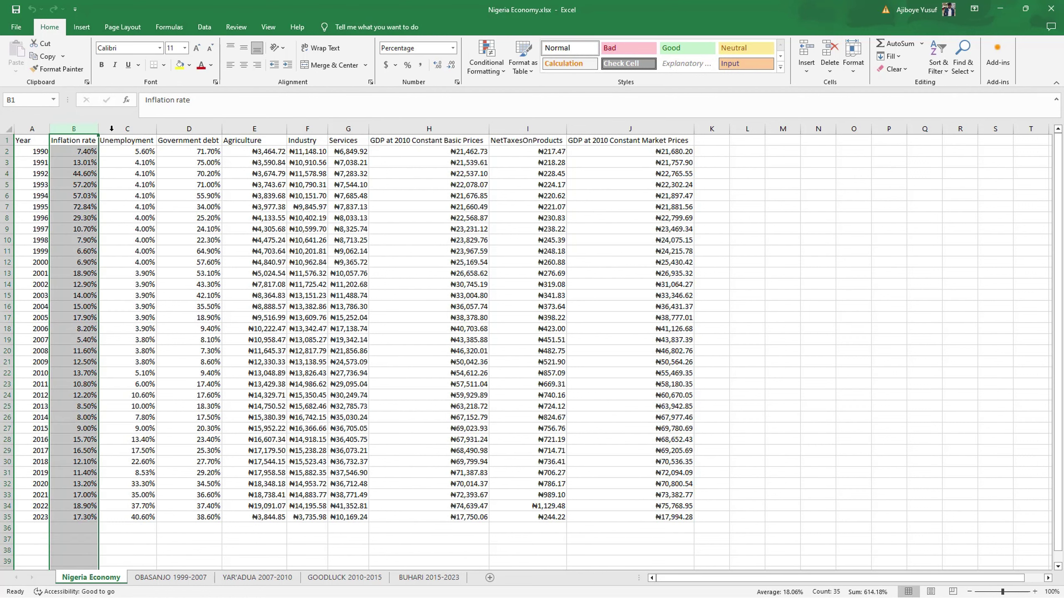
click(117, 129)
click(189, 129)
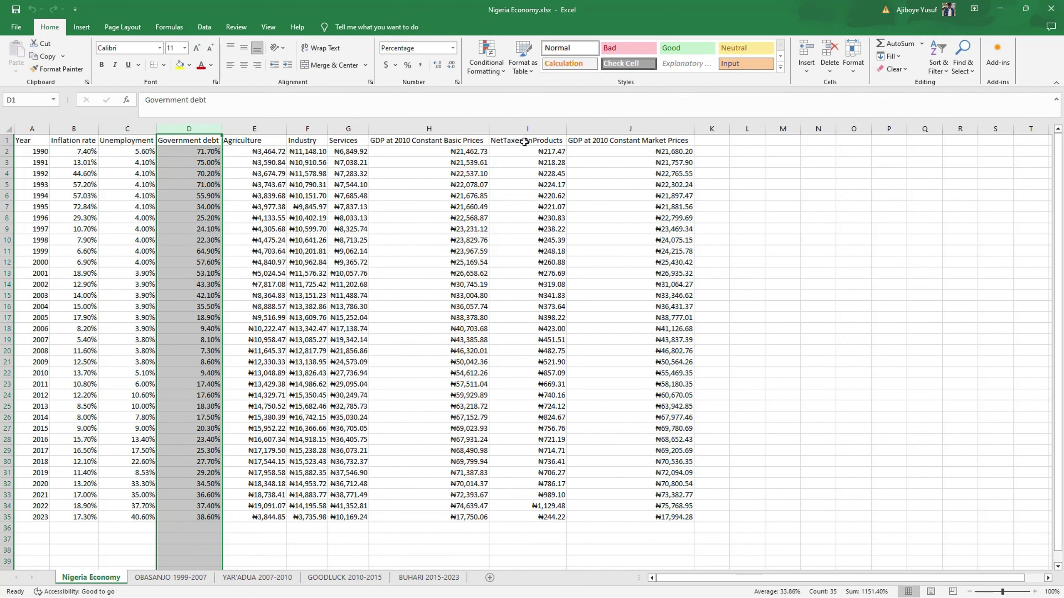
click(629, 128)
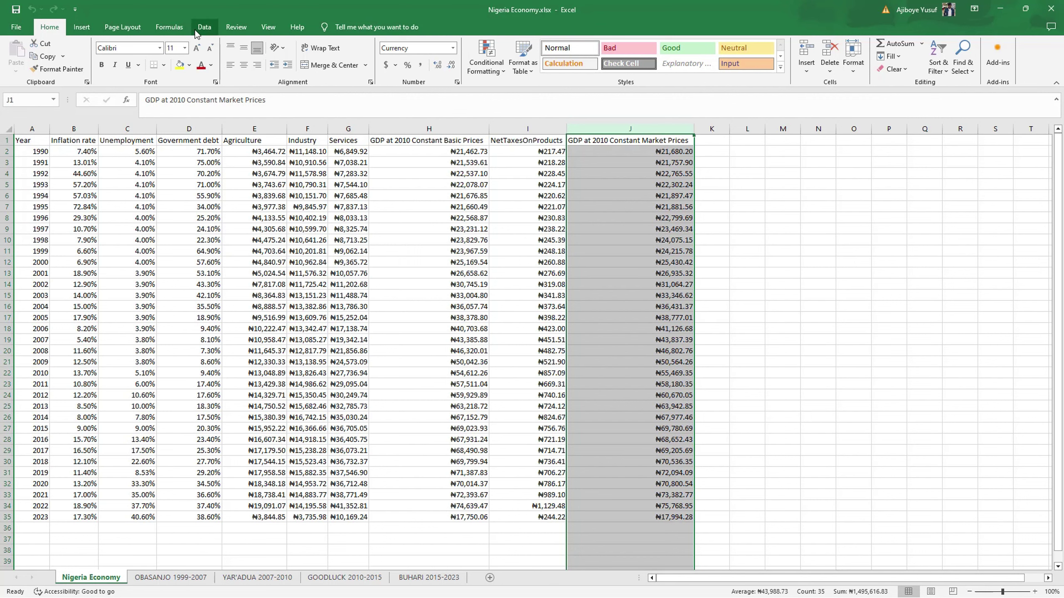
Run the Descriptive Statistics analysis on range A1:J35 of Nigeria Economy, with the output on a new worksheet
click(205, 27)
click(1003, 44)
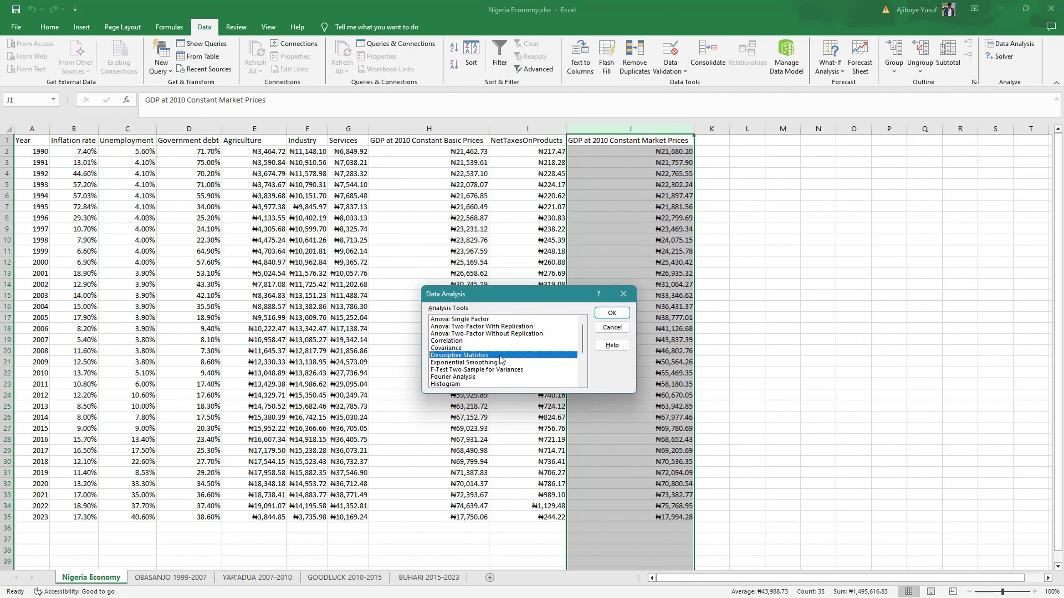
click(612, 313)
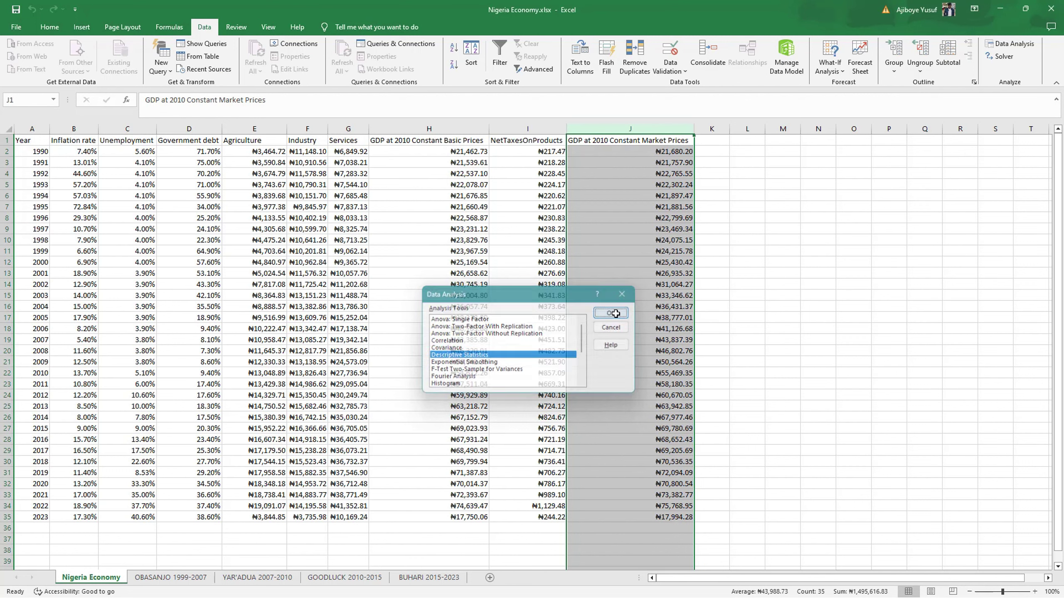
click(562, 278)
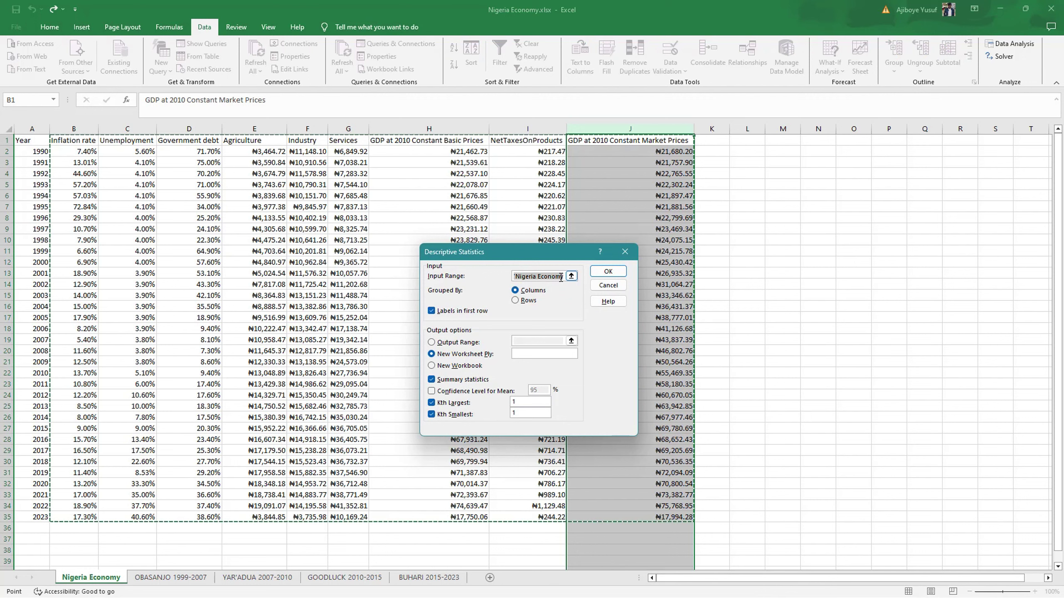
key(BackSpace)
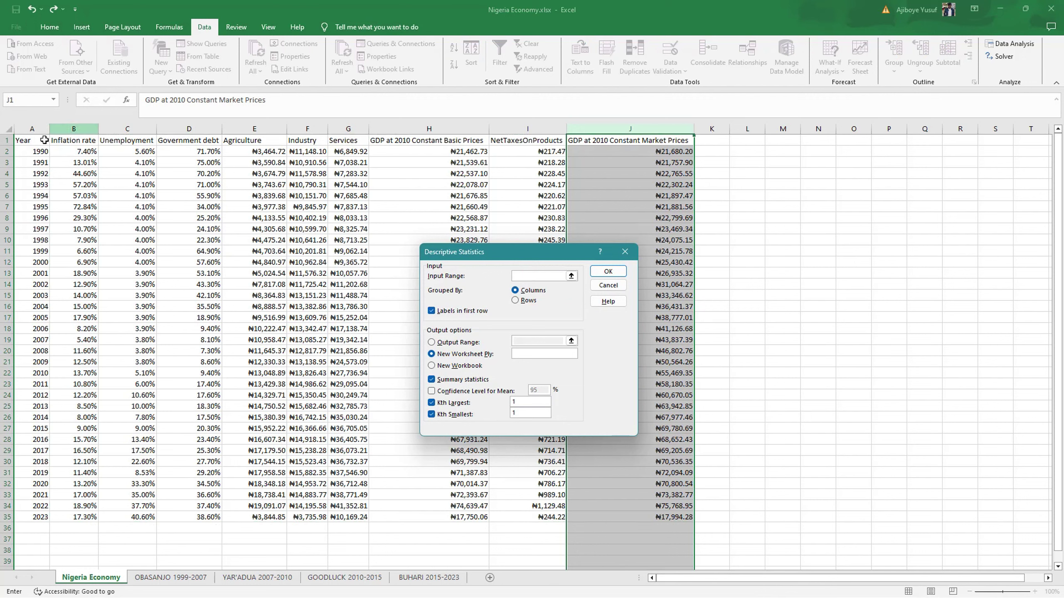
click(571, 276)
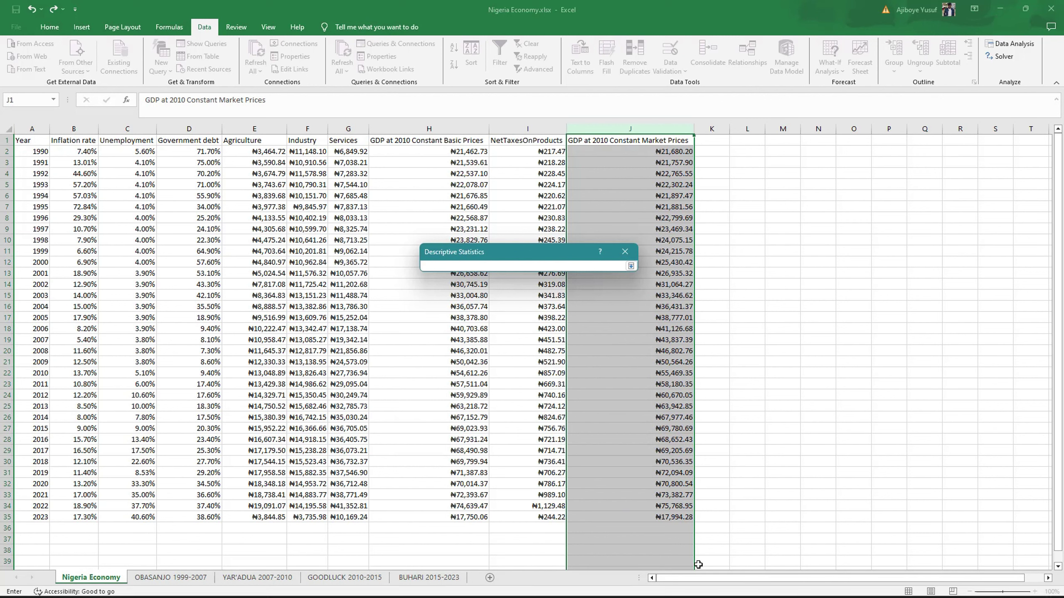
drag(29, 142, 639, 520)
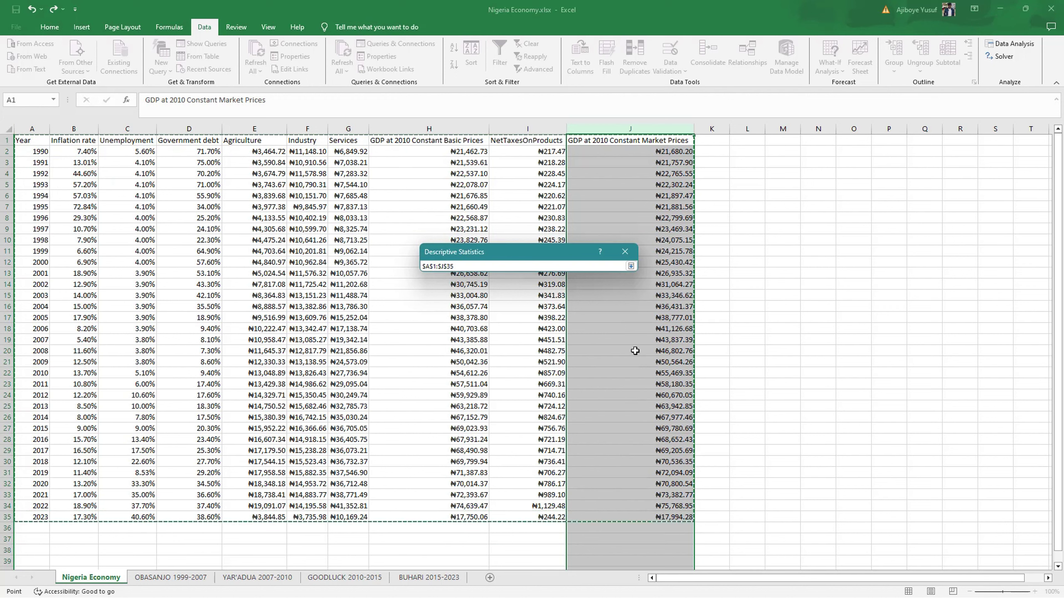
click(630, 266)
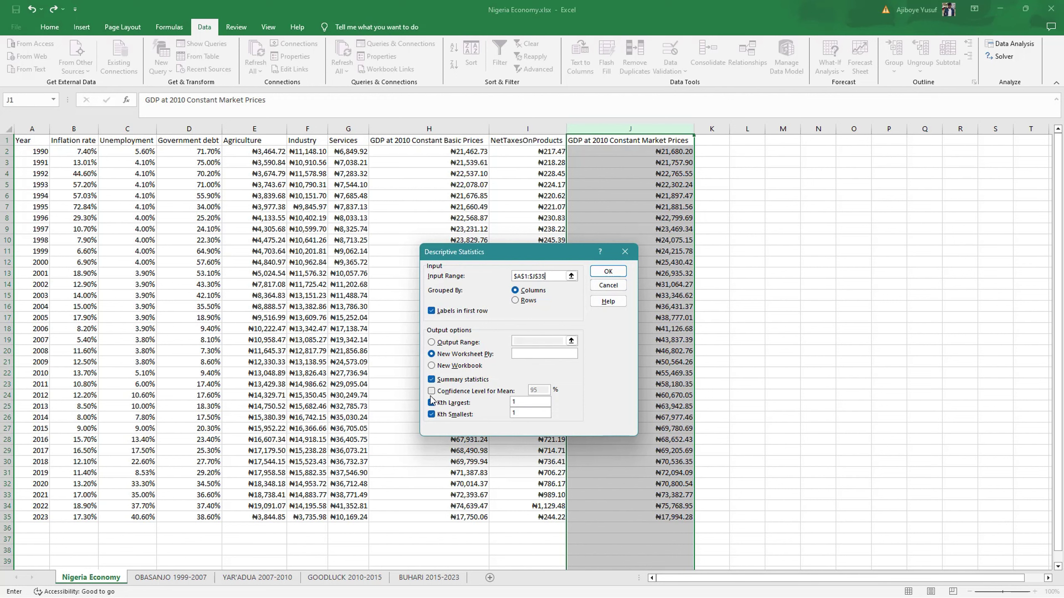
click(608, 271)
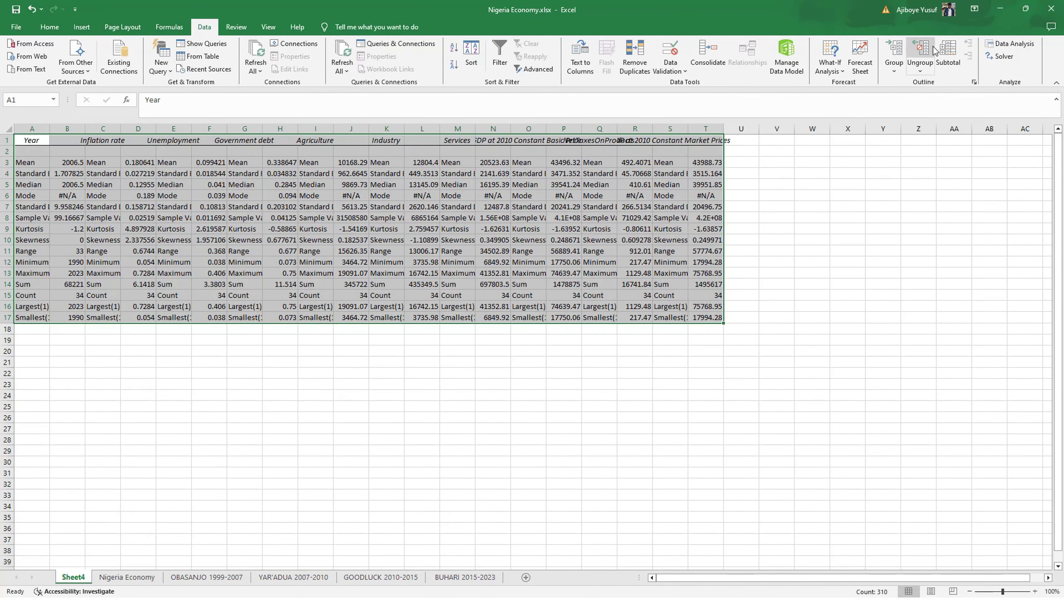
AutoFit the column widths of the descriptive statistics output and clear the selection of the table
click(49, 27)
click(859, 66)
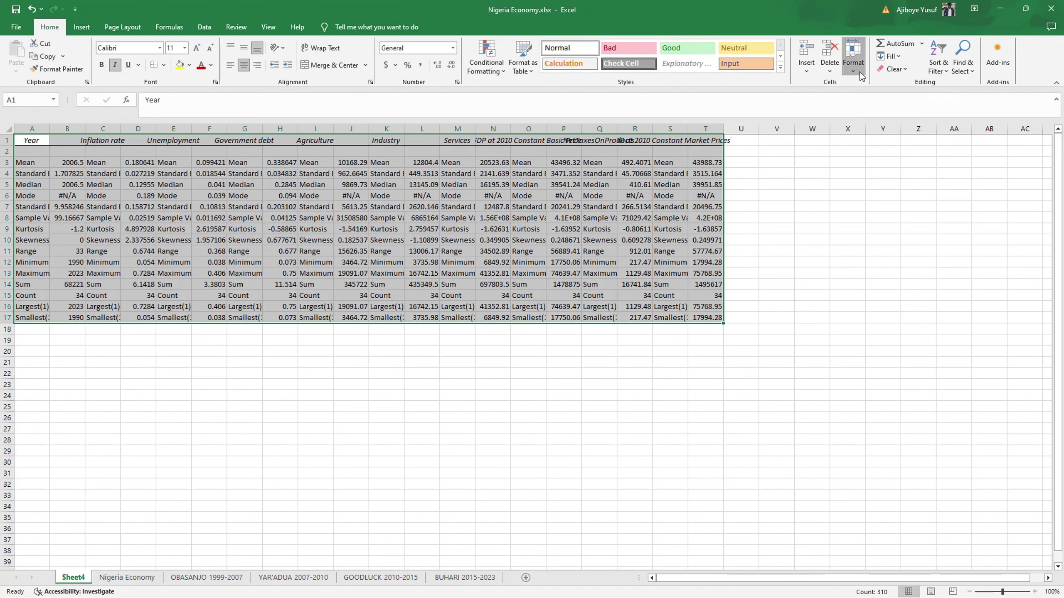
click(904, 138)
click(467, 443)
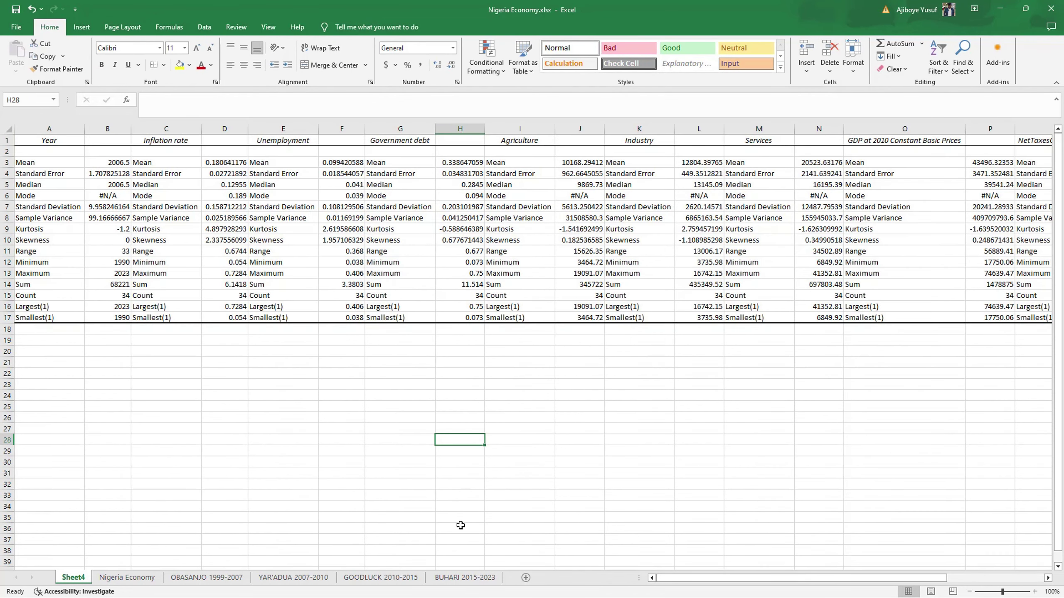
Examine the minimum and maximum of Inflation rate, the maximum of Unemployment, the mean of Government debt and the remaining indicators' statistics
drag(806, 578, 493, 594)
click(166, 129)
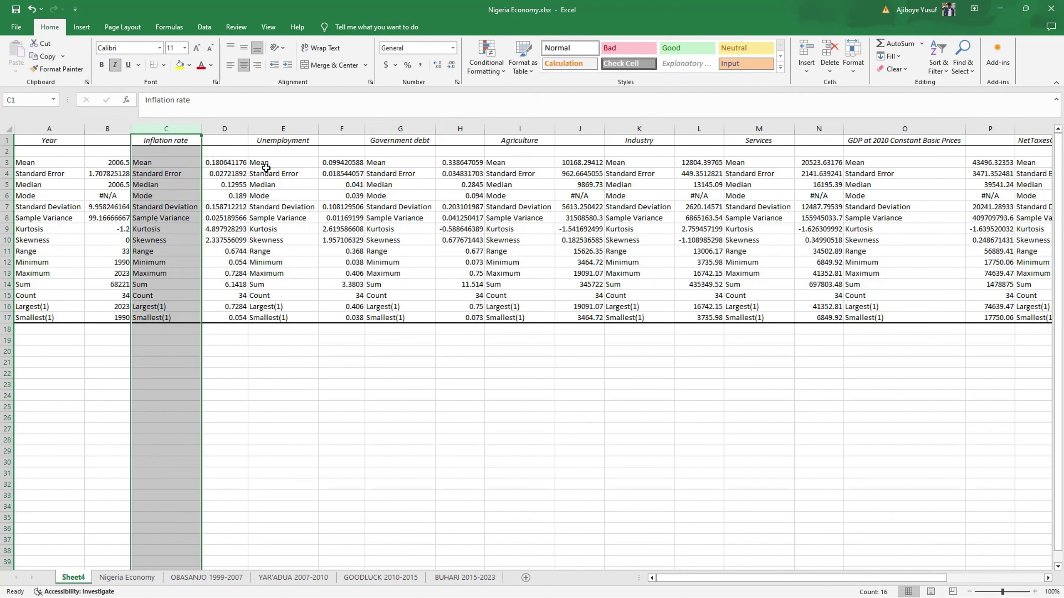
click(236, 263)
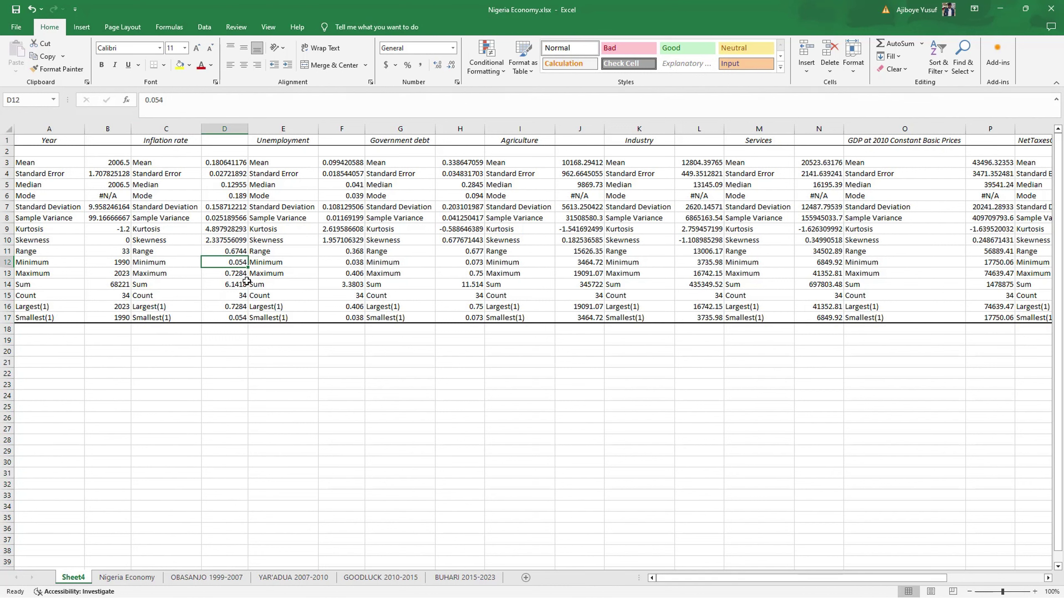
click(230, 275)
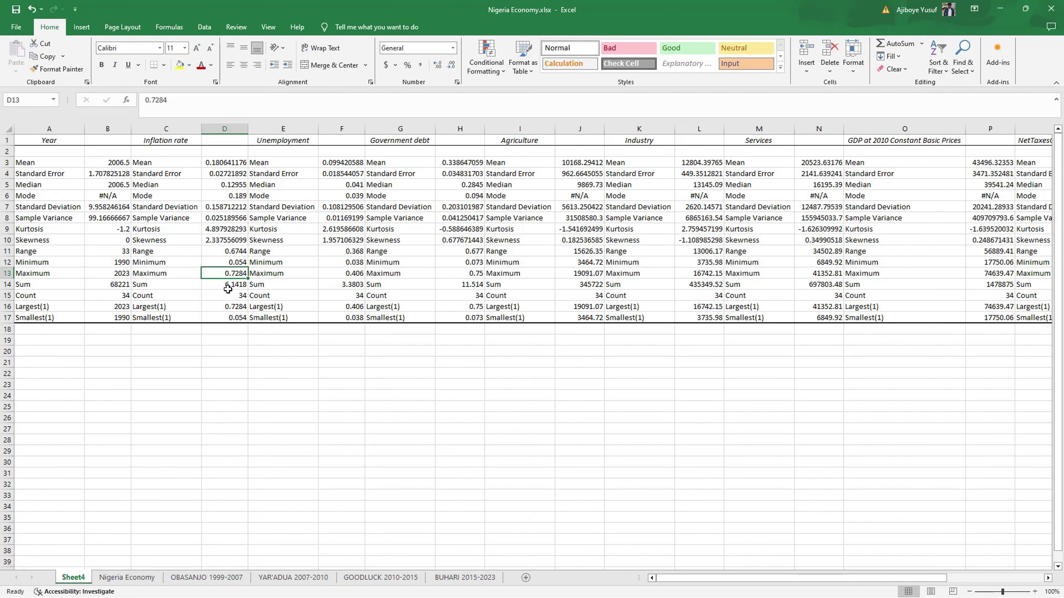
click(306, 129)
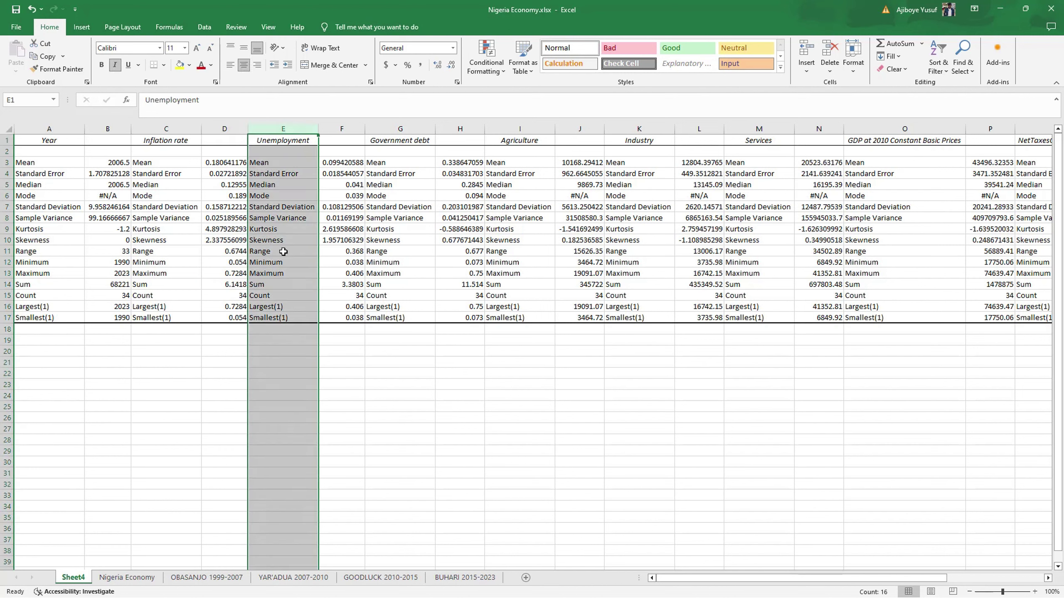
click(358, 274)
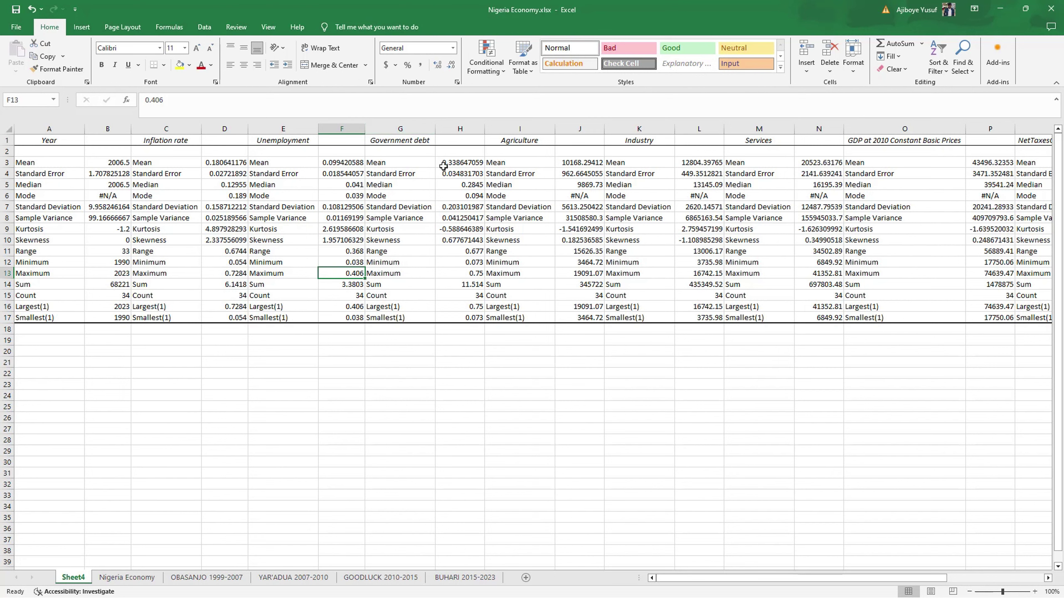
click(459, 164)
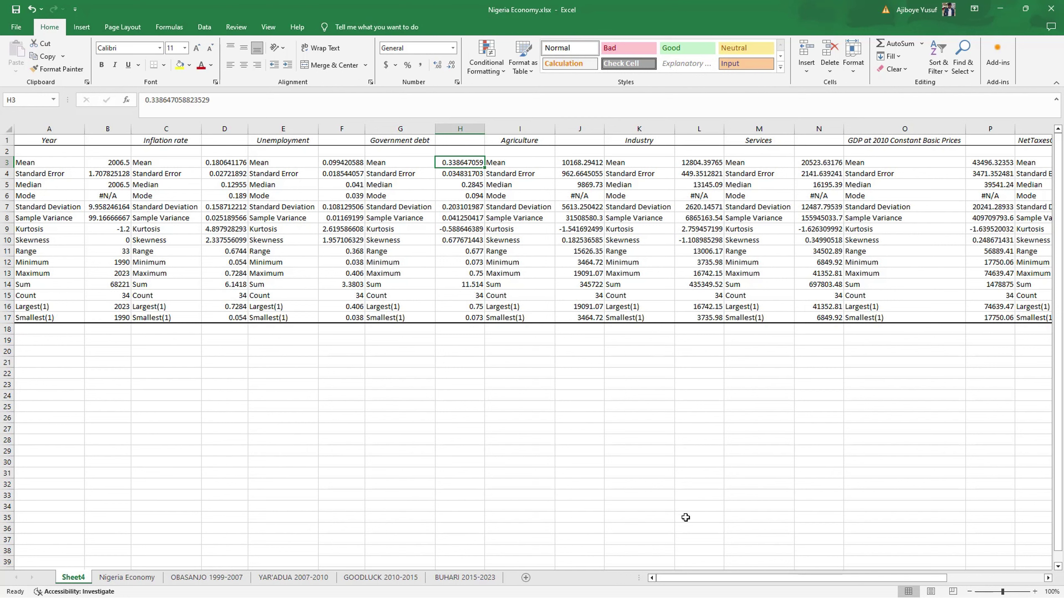
drag(729, 584, 827, 583)
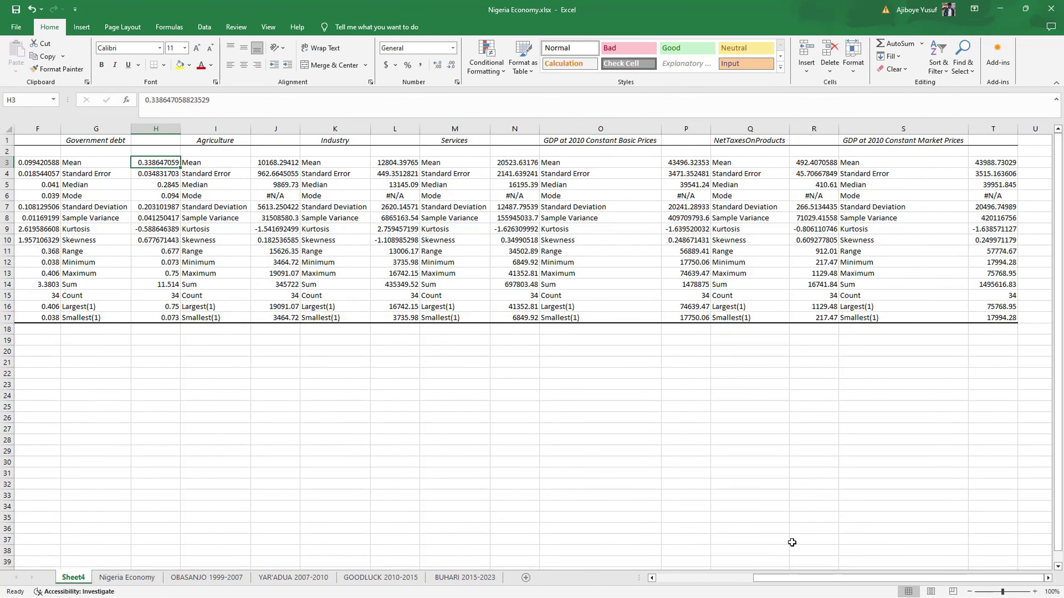
drag(787, 582, 651, 582)
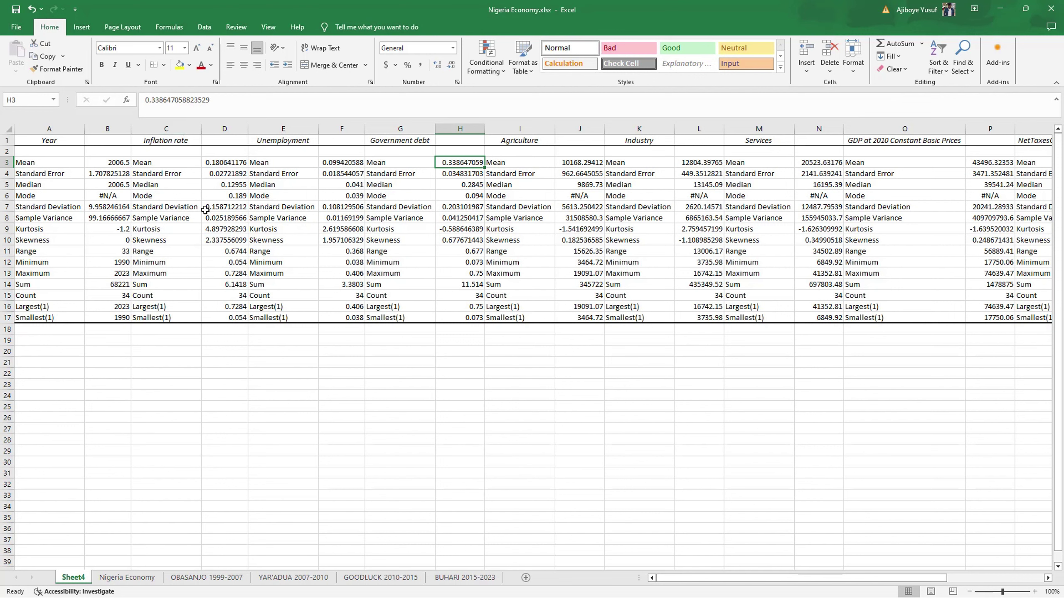
Compare the skewness values of Inflation rate, Unemployment and Government debt in the statistics table
click(221, 241)
click(327, 240)
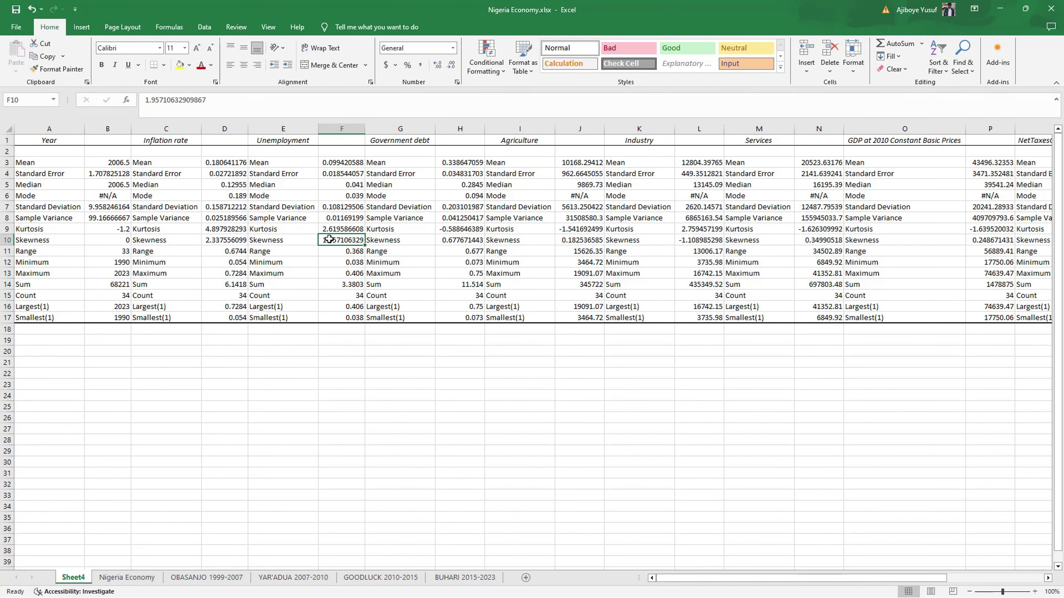
click(456, 243)
click(337, 243)
click(454, 244)
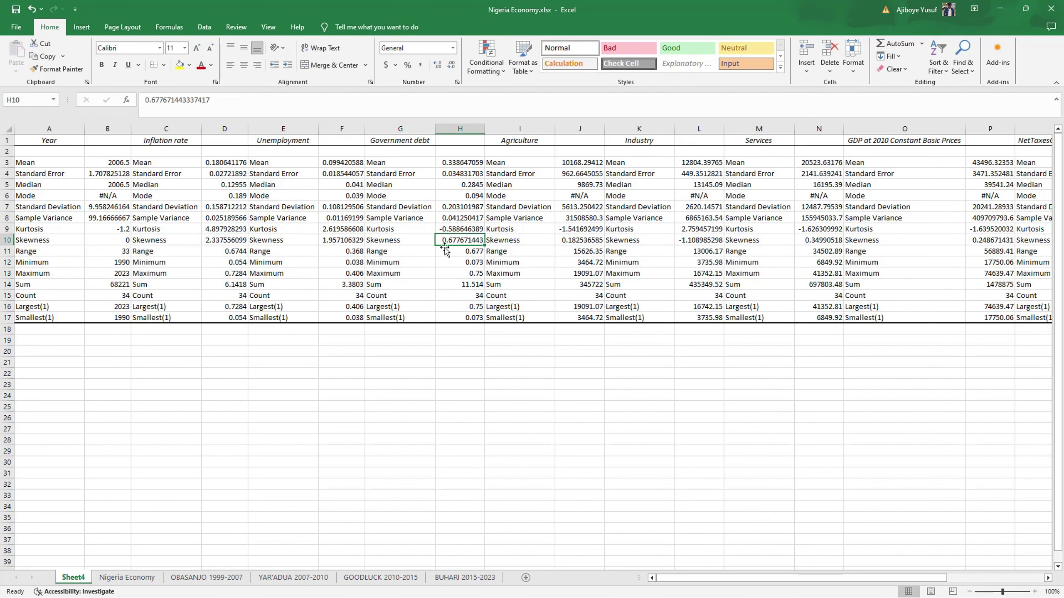
click(226, 243)
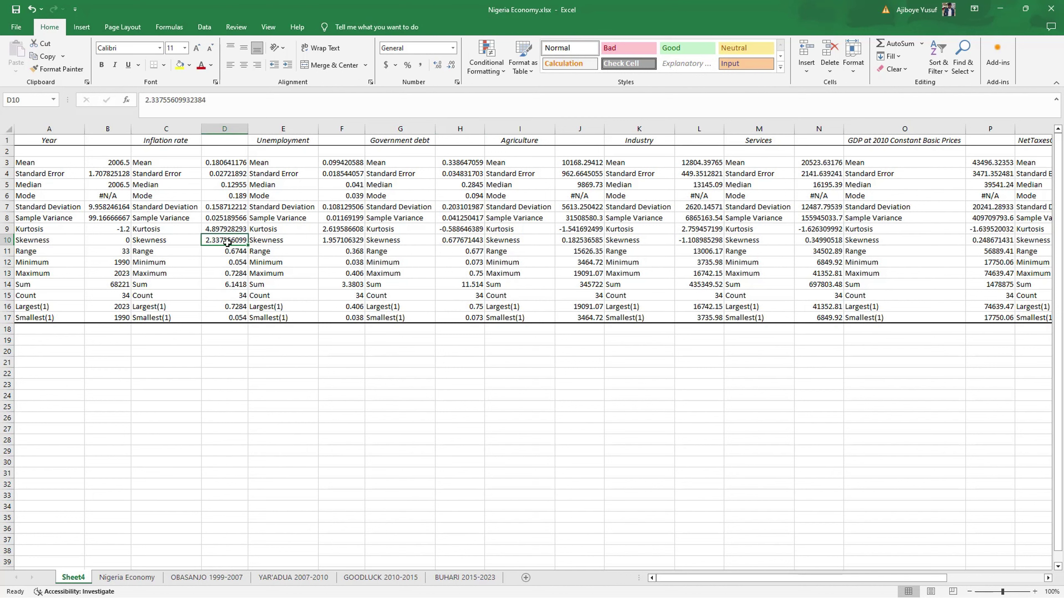
click(338, 243)
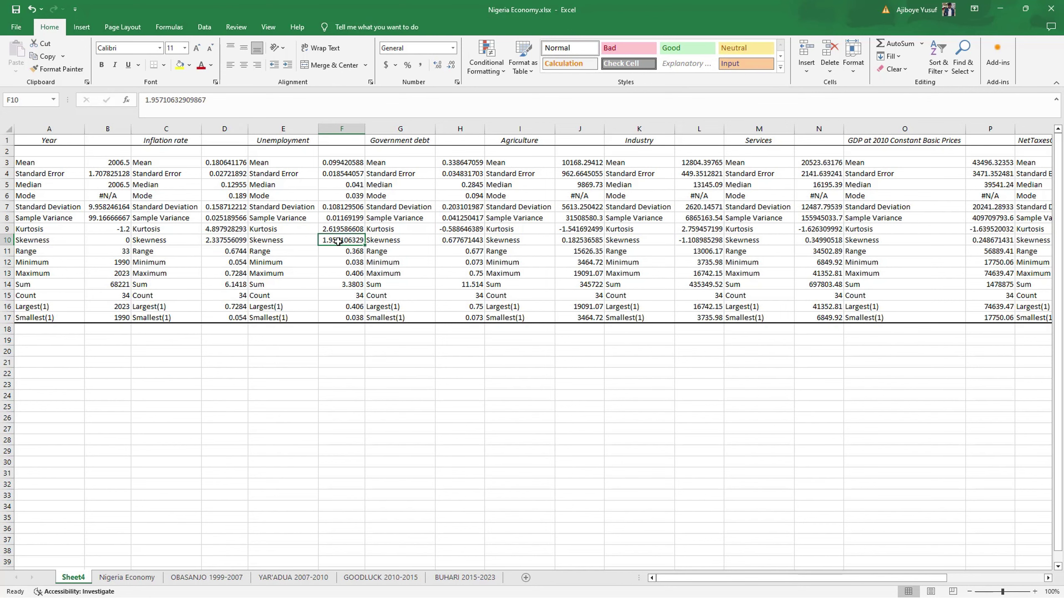
click(463, 242)
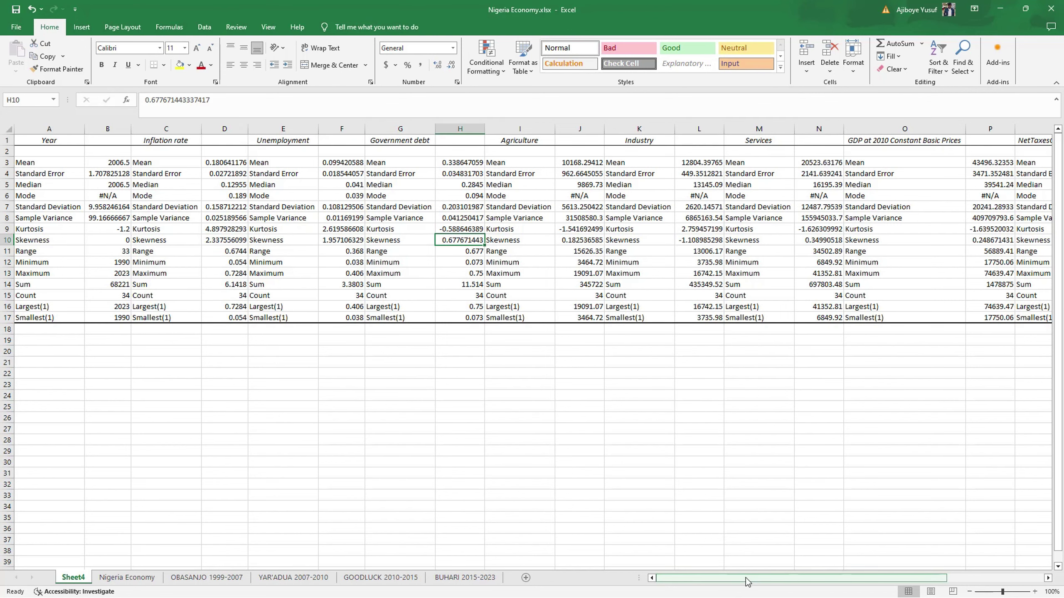
Examine the kurtosis and skewness of Services and NetTaxesOnProducts, plus the Skewness and Range rows for Industry
drag(746, 582, 813, 563)
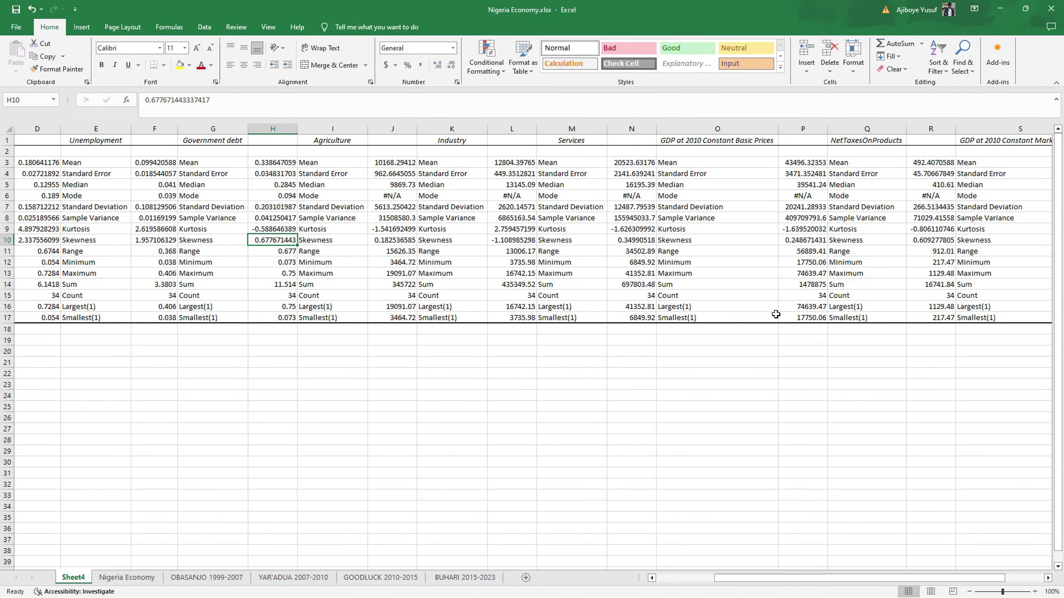
click(933, 229)
click(634, 228)
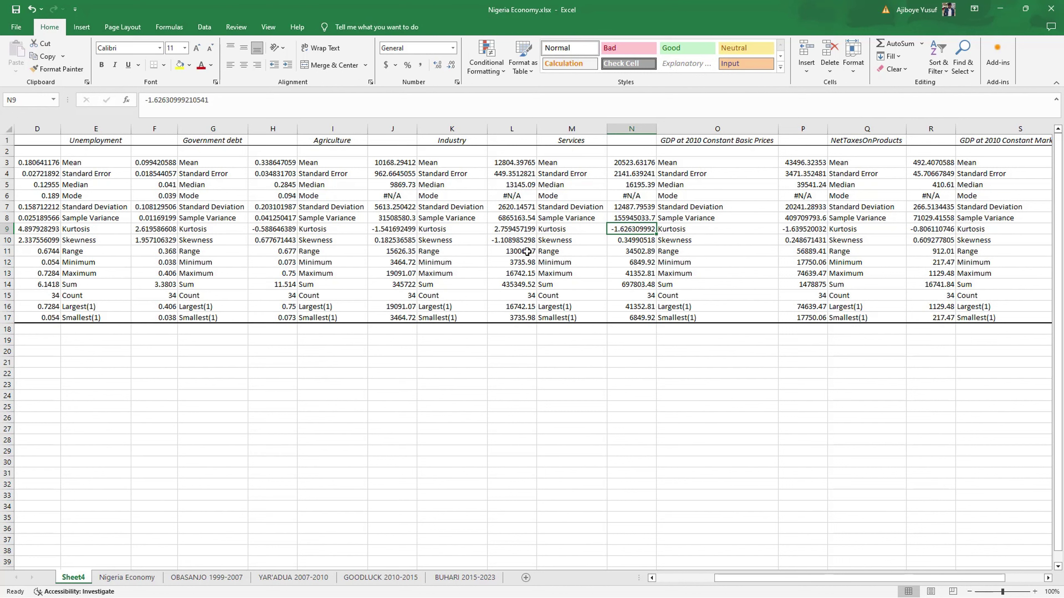
click(639, 241)
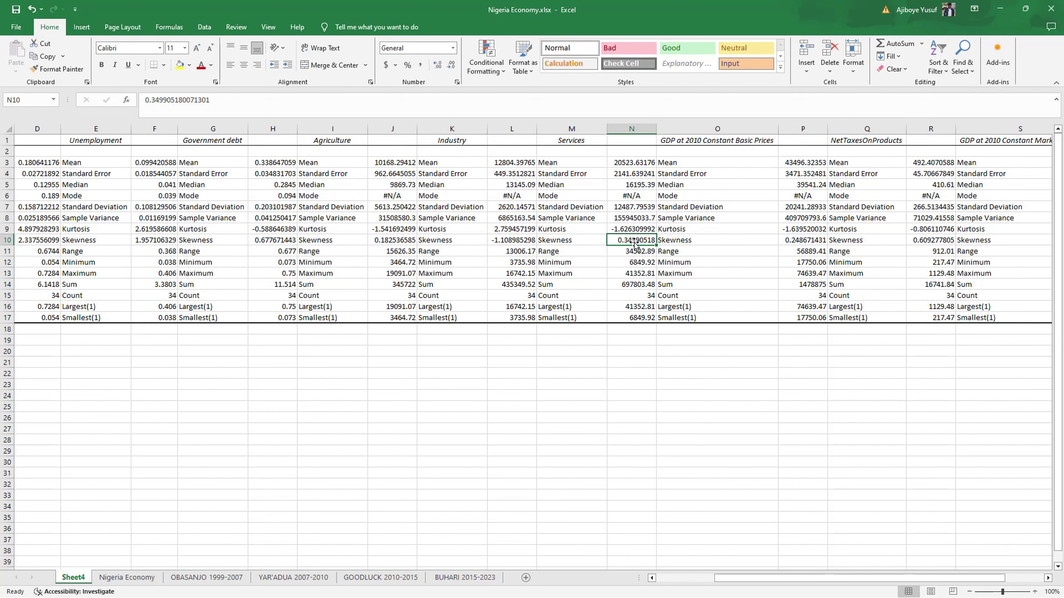
click(932, 242)
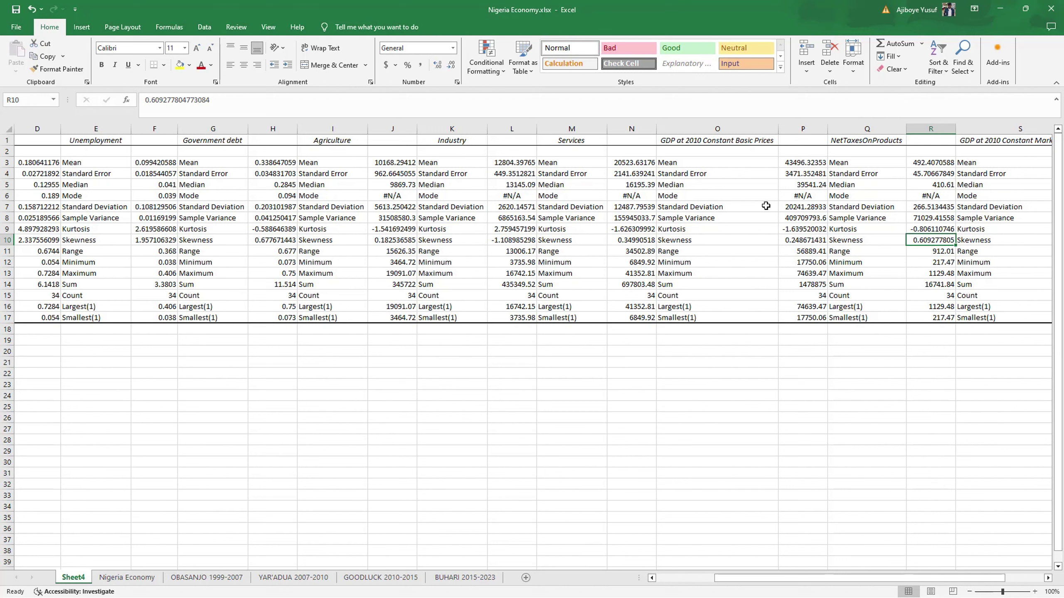
click(448, 242)
click(515, 247)
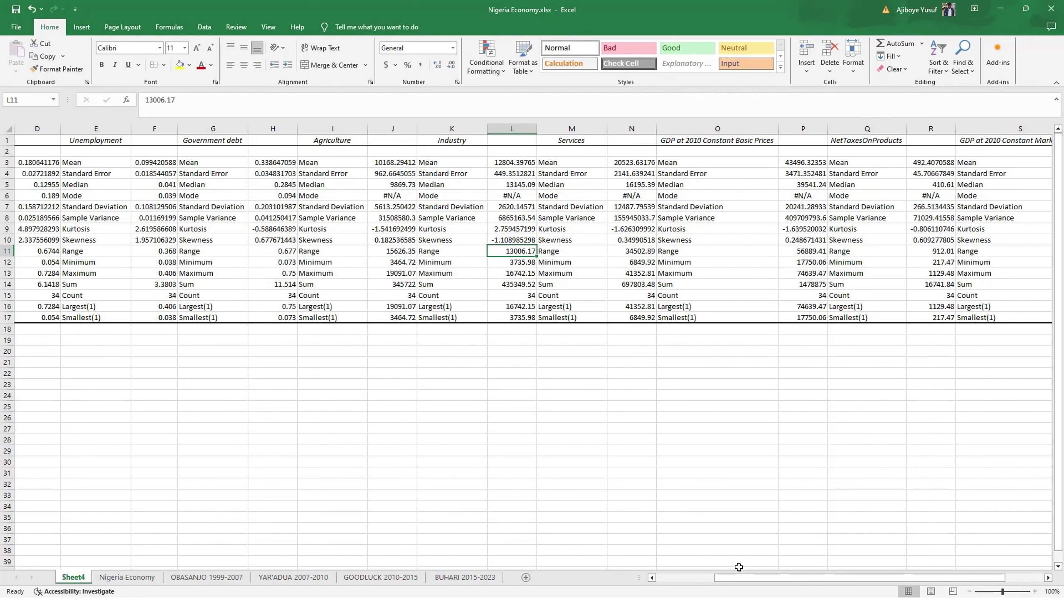
drag(738, 578, 679, 578)
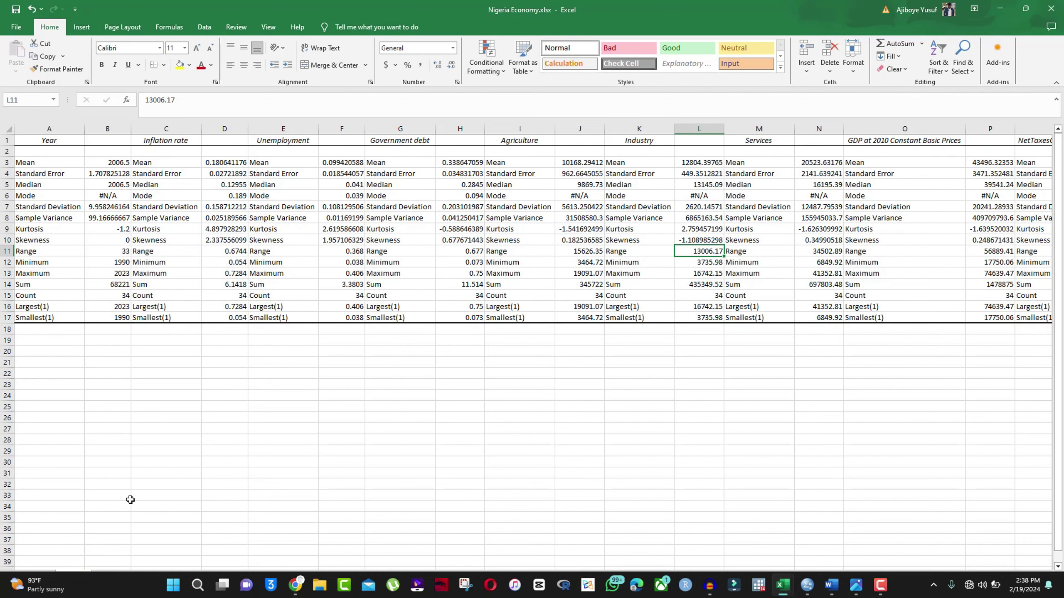
Insert a histogram of the Inflation rate column on the Nigeria Economy sheet and move it over columns J to Q
click(126, 578)
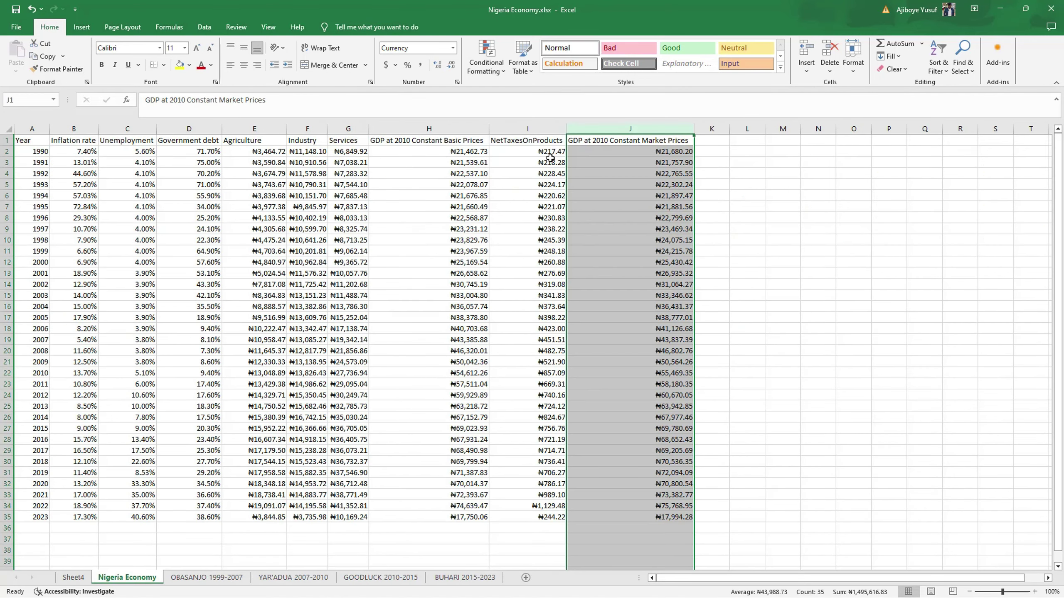
click(85, 130)
click(81, 27)
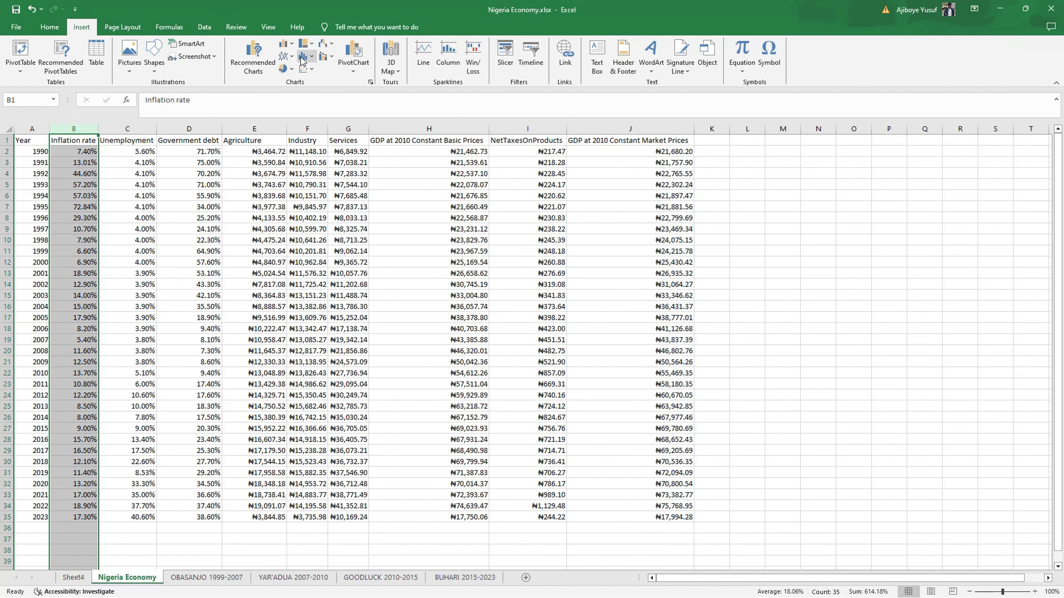
click(267, 56)
click(447, 159)
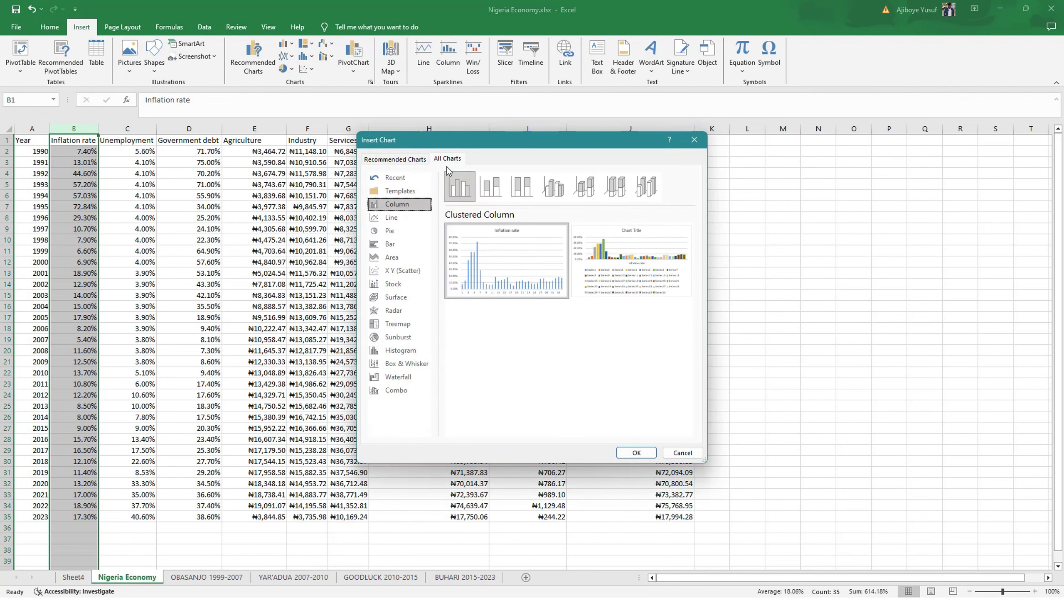
click(402, 350)
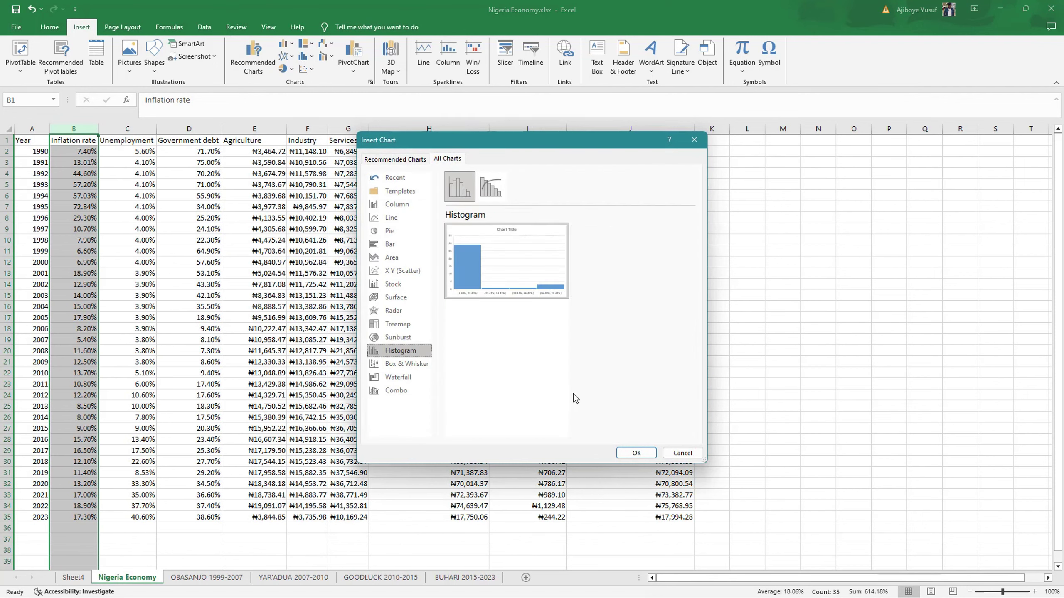
click(636, 453)
drag(449, 280, 737, 234)
Title the chart "Histogram for imflation rate" and close the title formatting pane
double_click(814, 238)
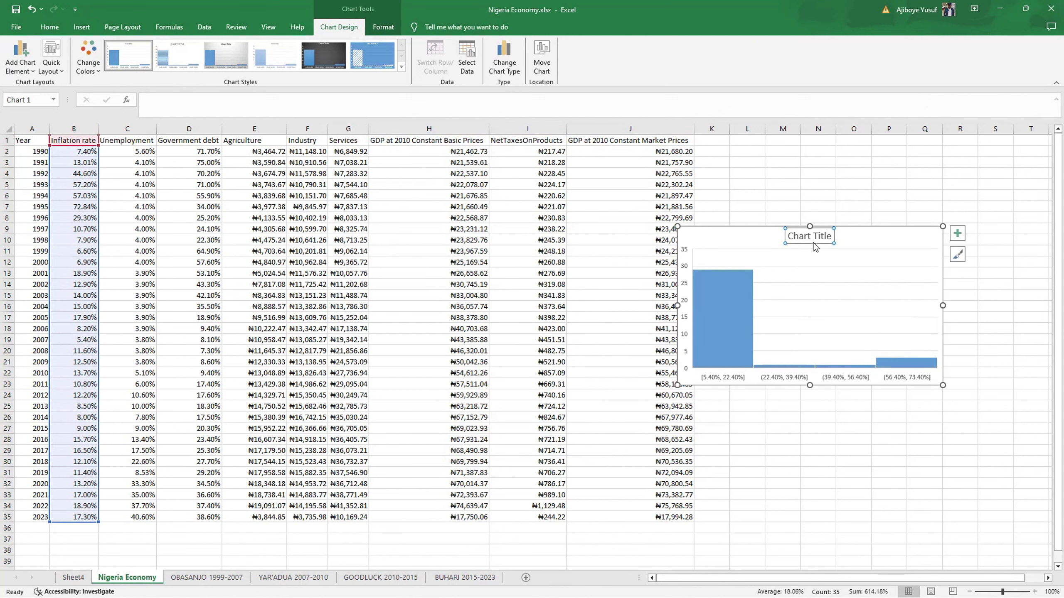
triple_click(815, 237)
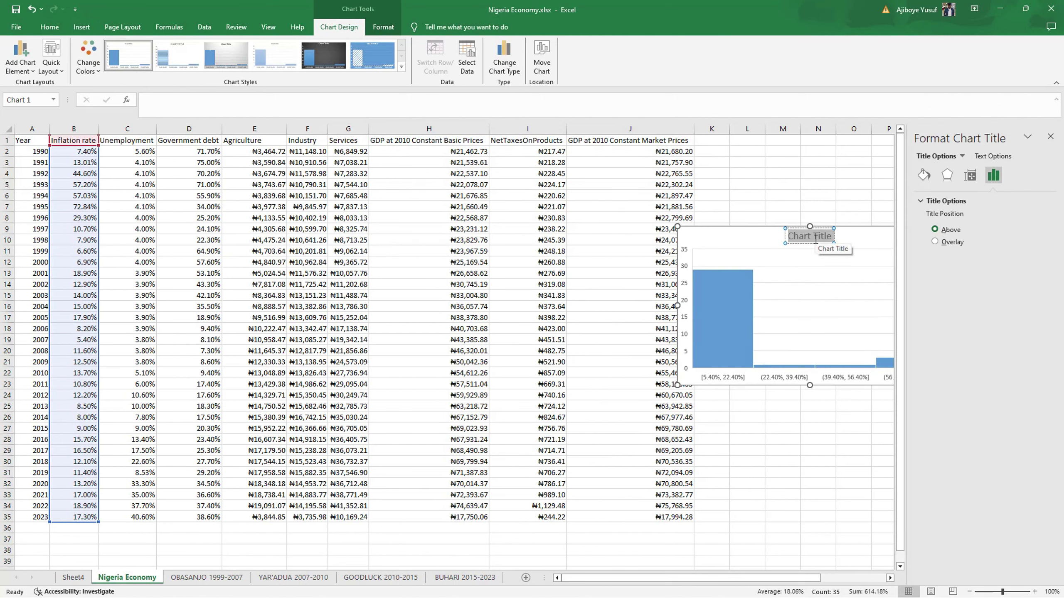
text(Histogr)
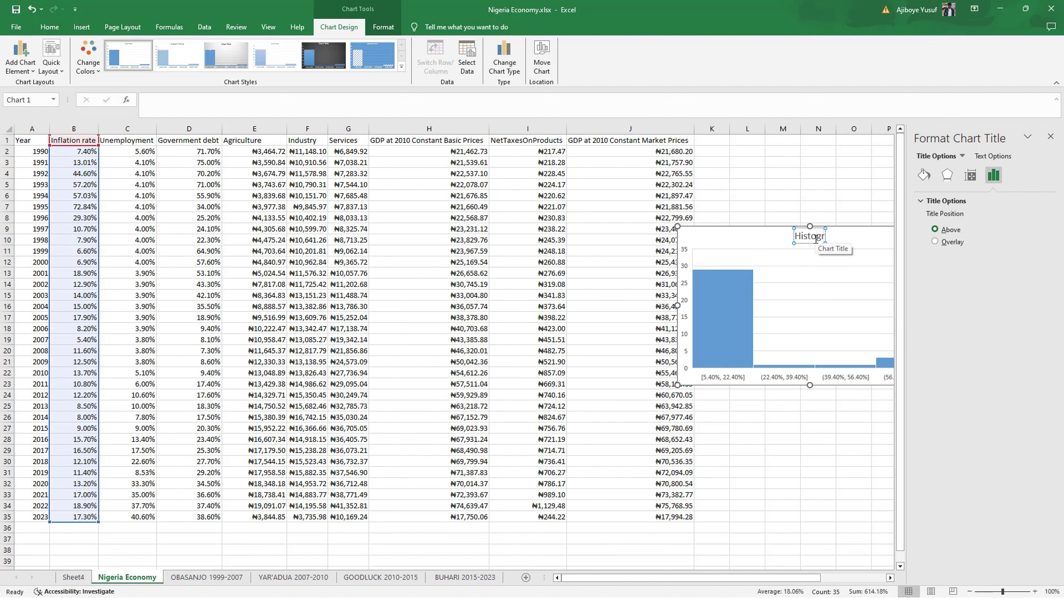
text(am for imfl)
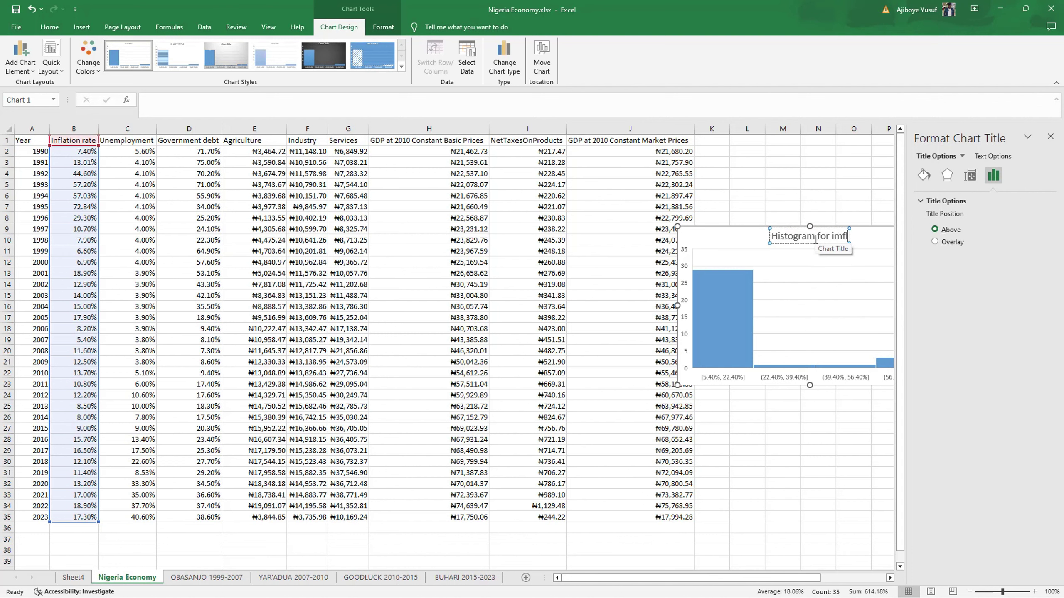
text(ation rate)
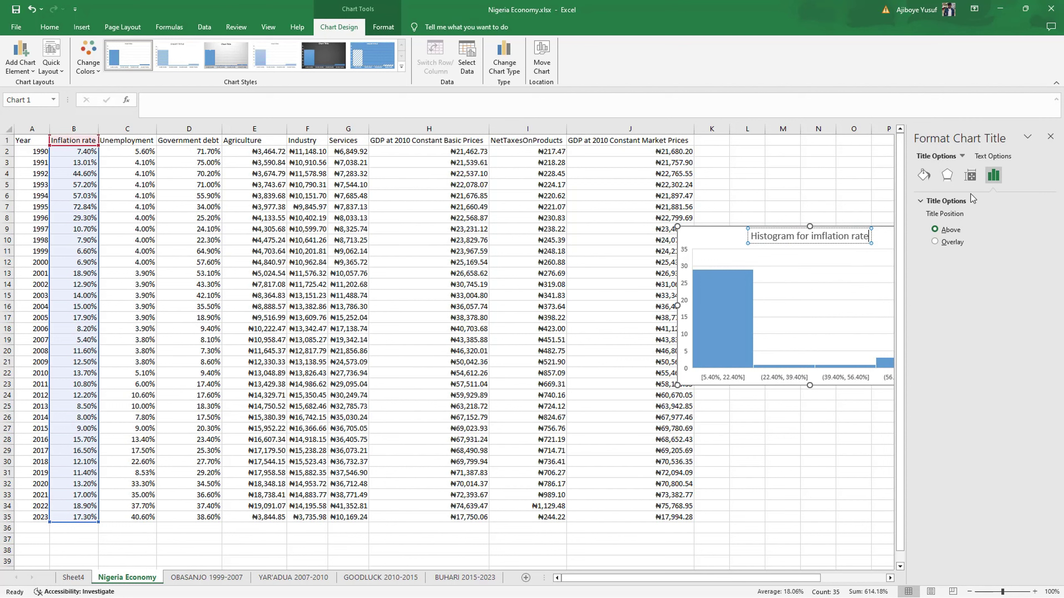
click(1050, 137)
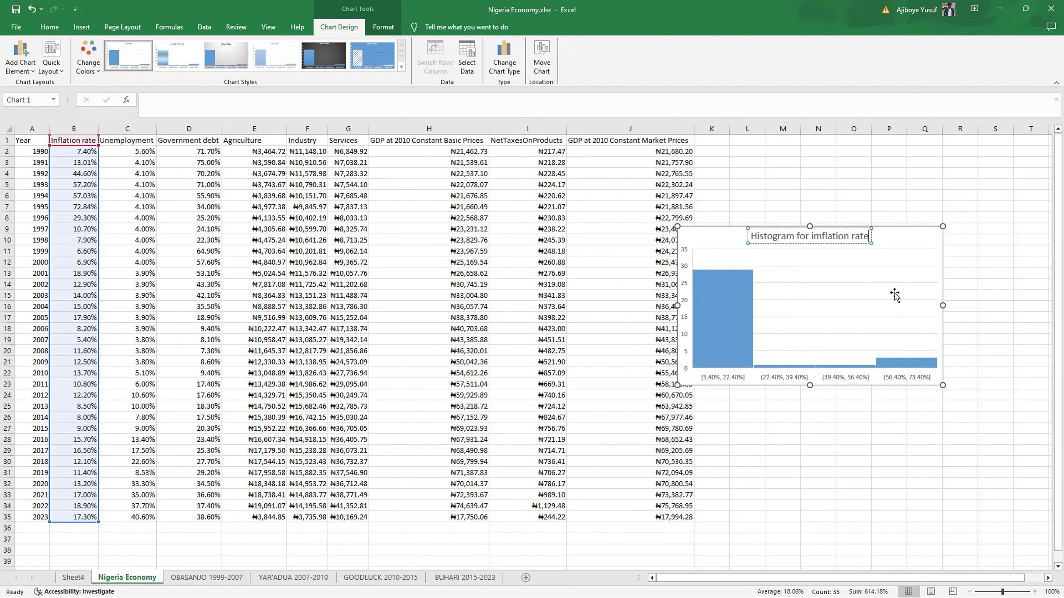
Set the number of bins on the histogram's horizontal axis to 7
double_click(836, 380)
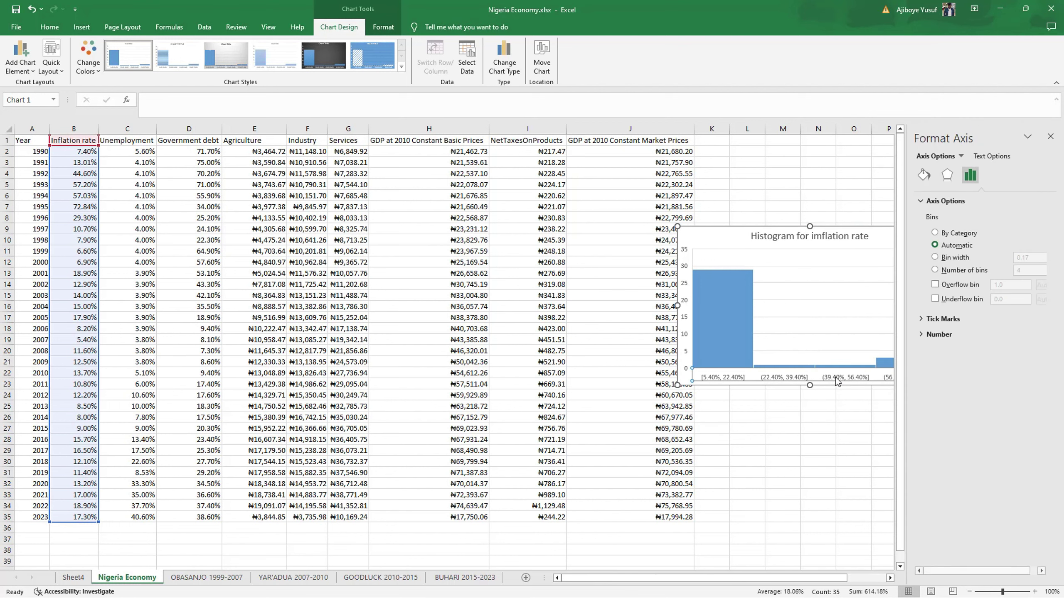
click(934, 269)
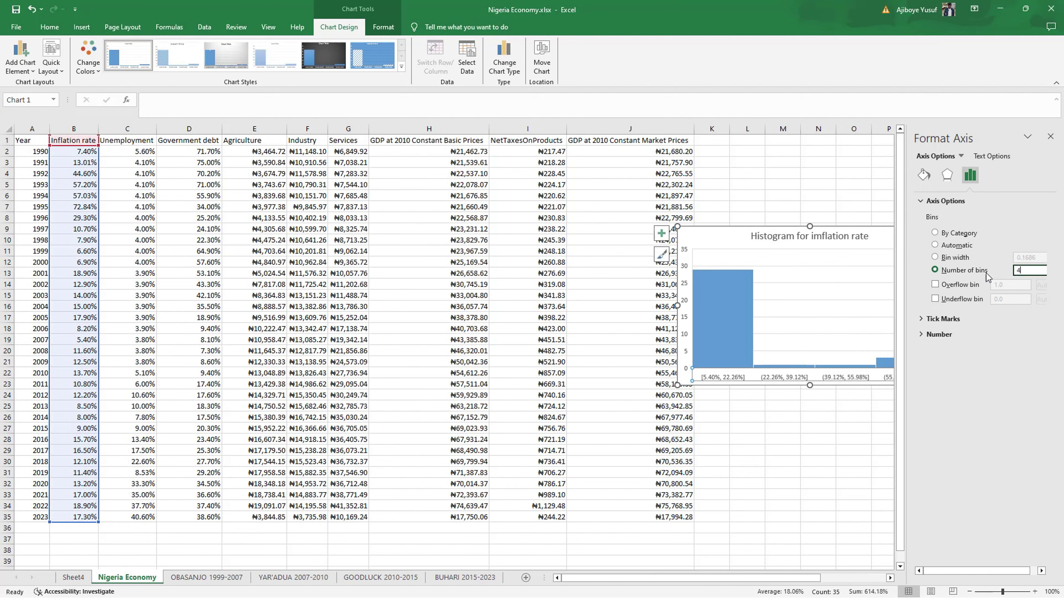
text(7)
key(Return)
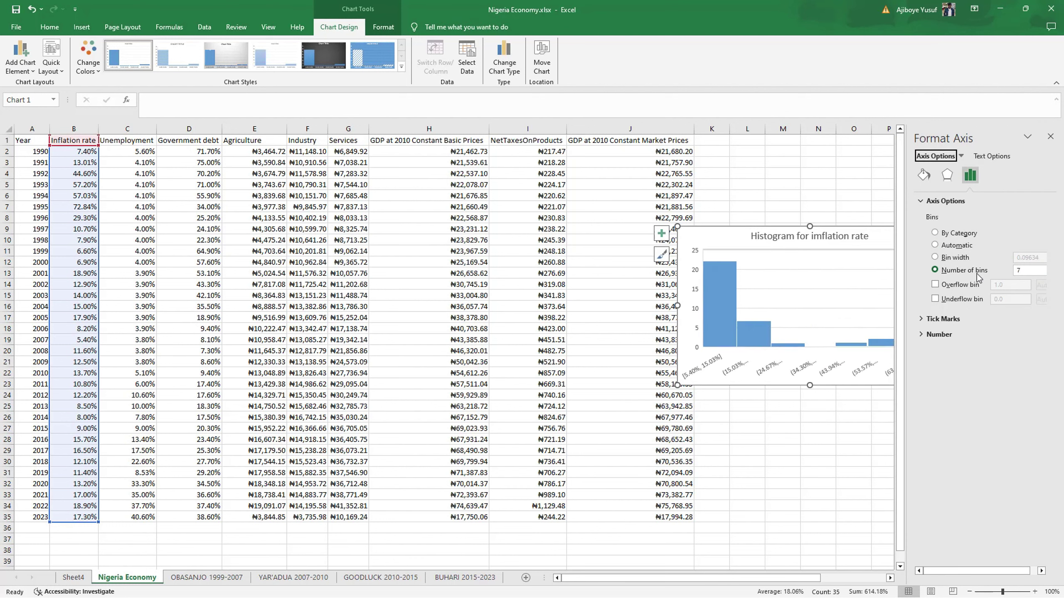
Move the histogram back over the data columns starting at column I and set its number of bins to 6
drag(733, 236, 550, 206)
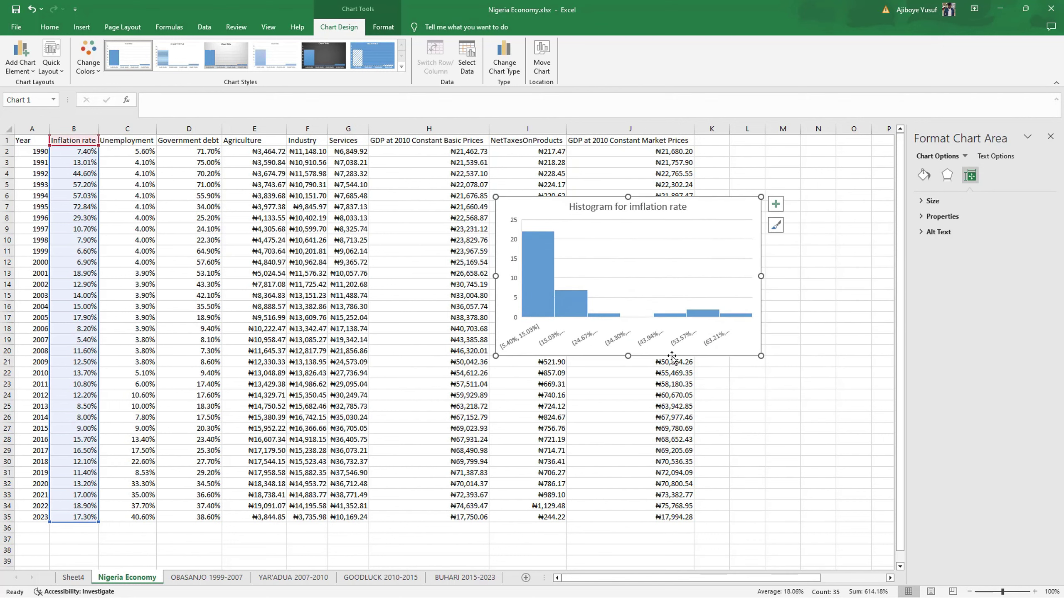
click(649, 343)
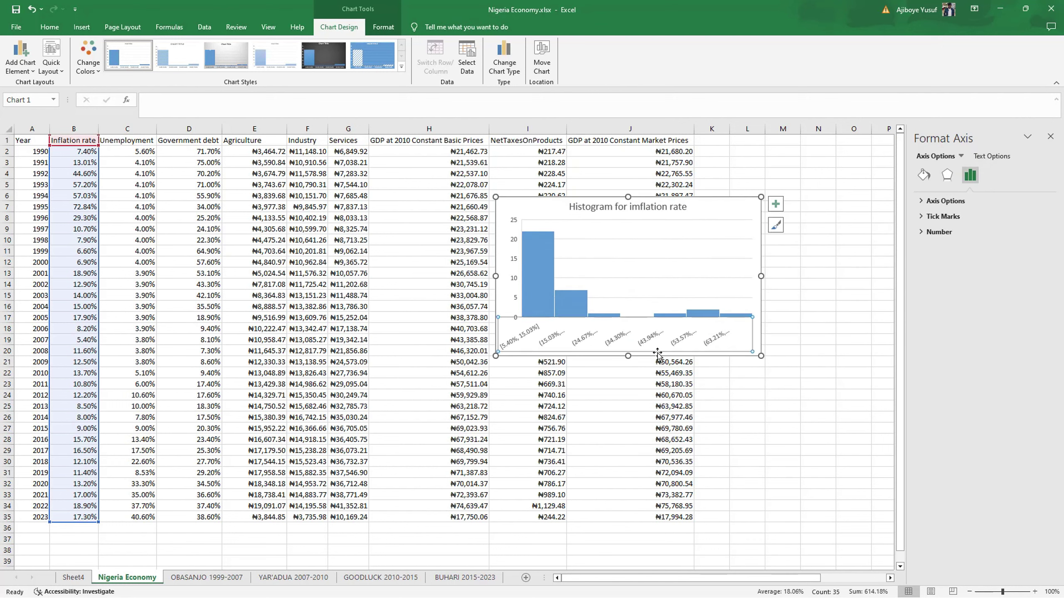
click(781, 427)
click(652, 339)
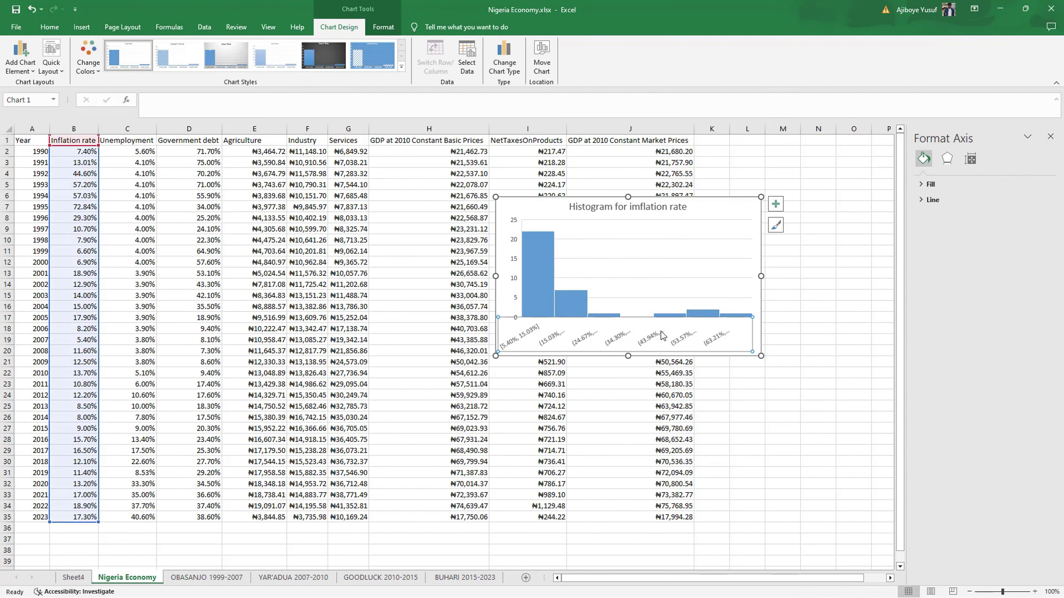
click(1026, 271)
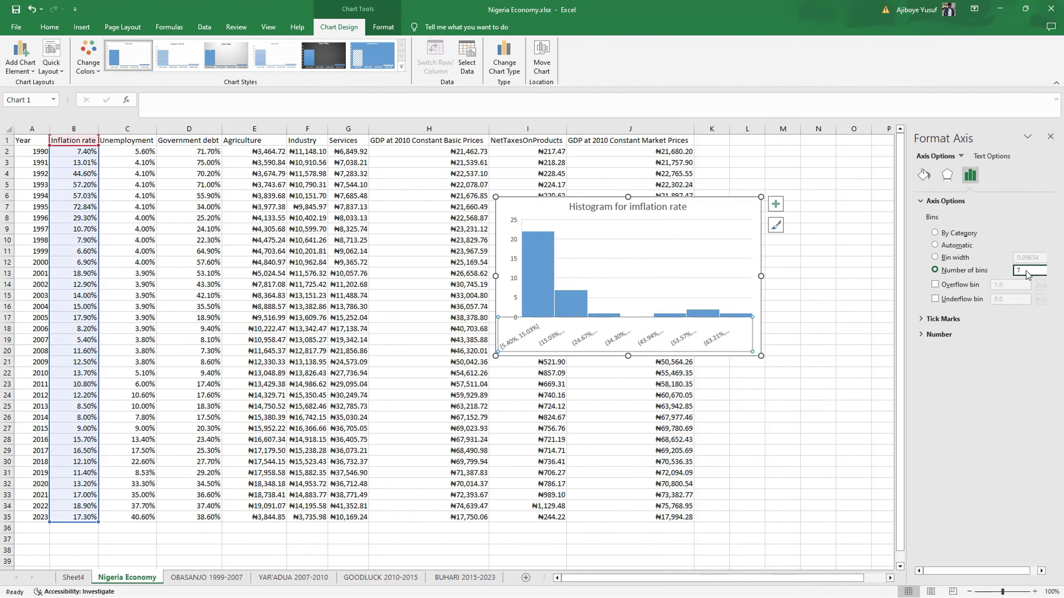
text(6)
key(Return)
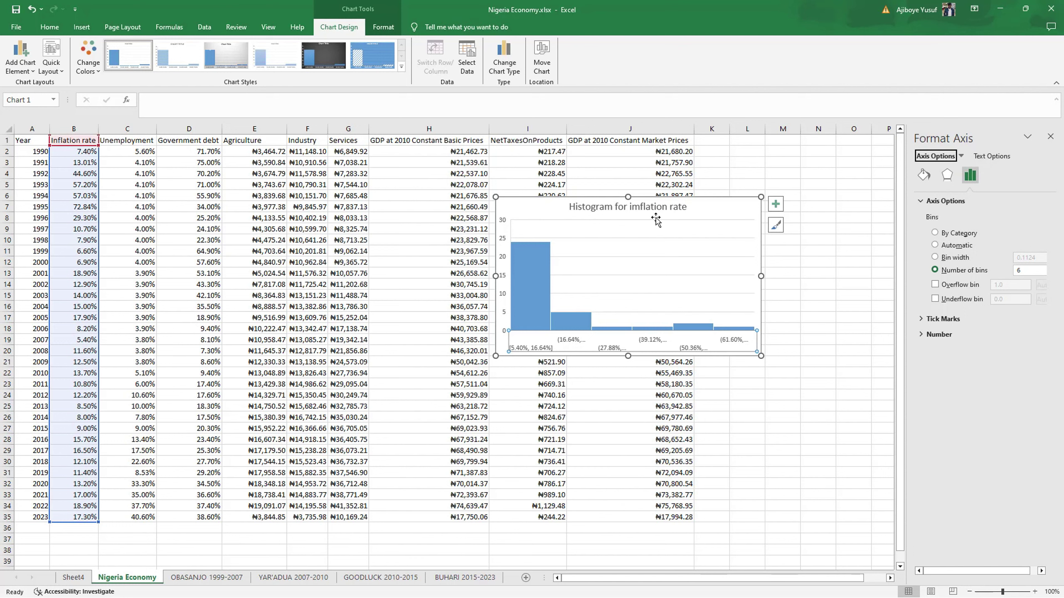
Correct the chart title's spelling to "Histogram for inflation rate"
click(635, 207)
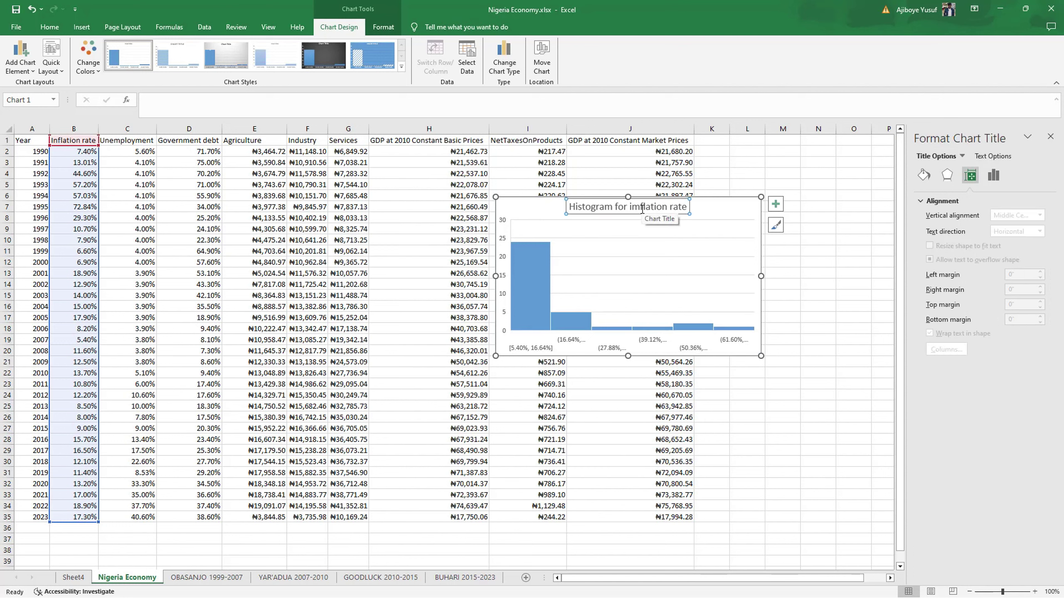
click(640, 207)
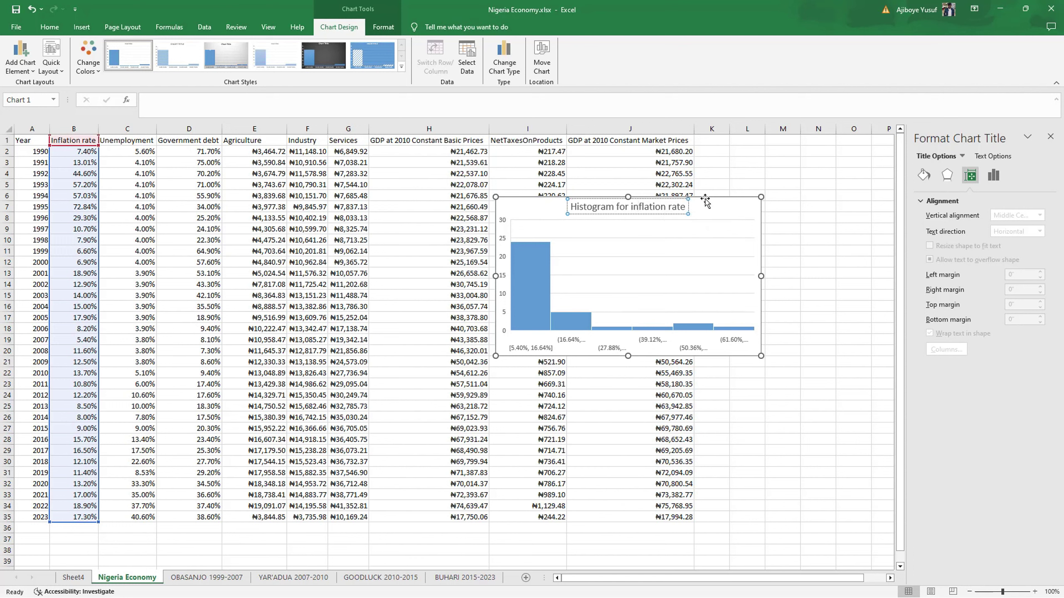
click(714, 209)
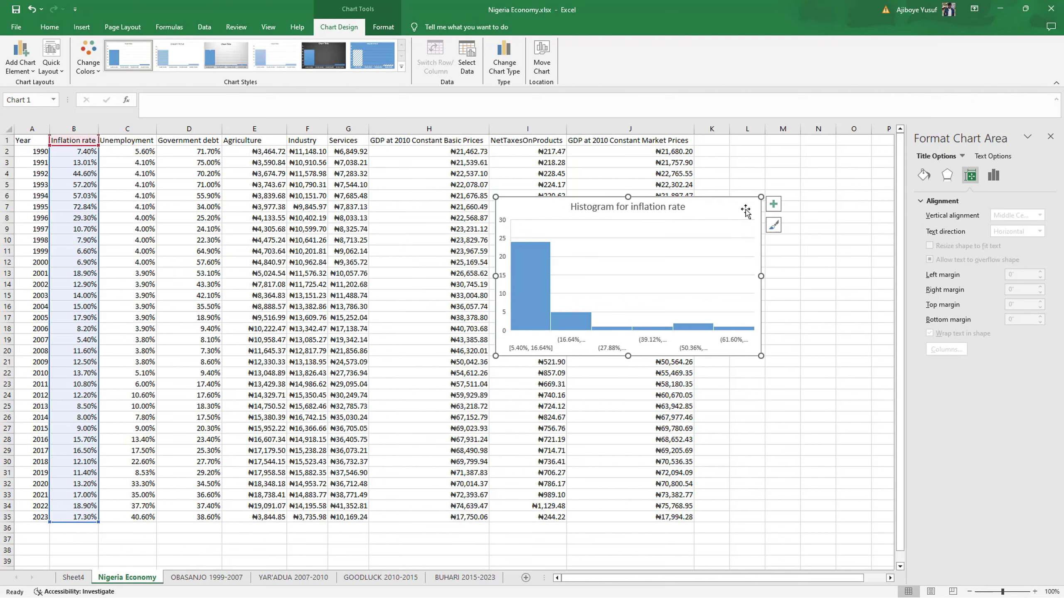
Delete the inflation rate histogram from the Nigeria Economy sheet and close the formatting pane
key(Delete)
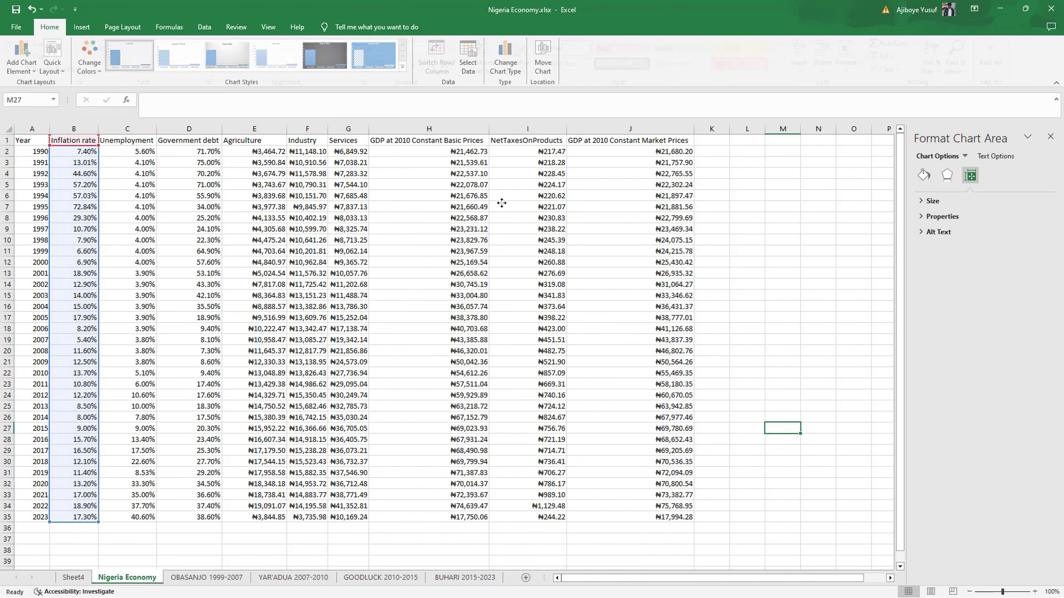
drag(684, 578, 741, 562)
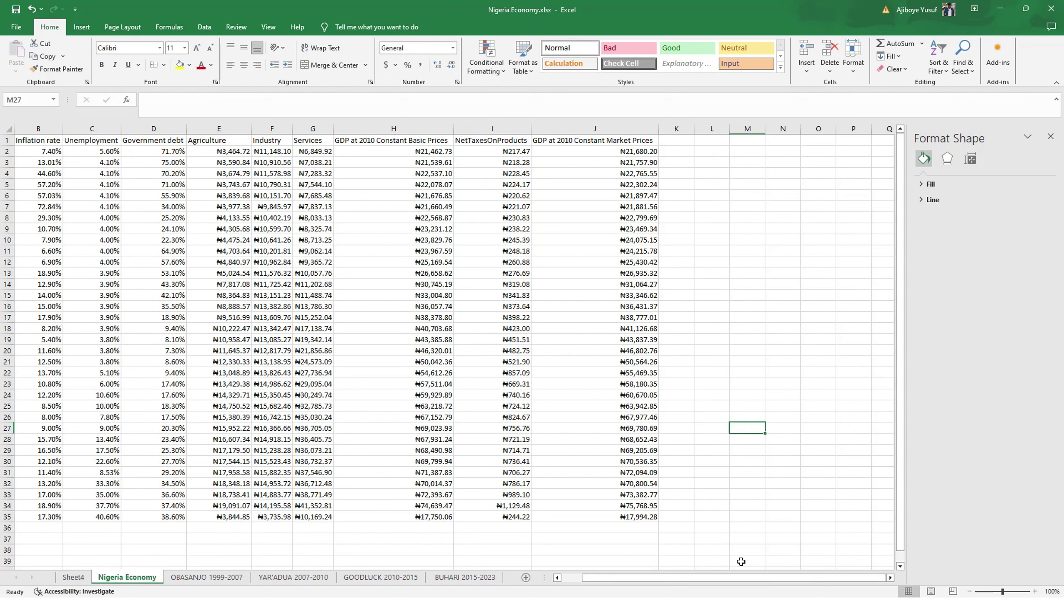
drag(750, 579, 730, 578)
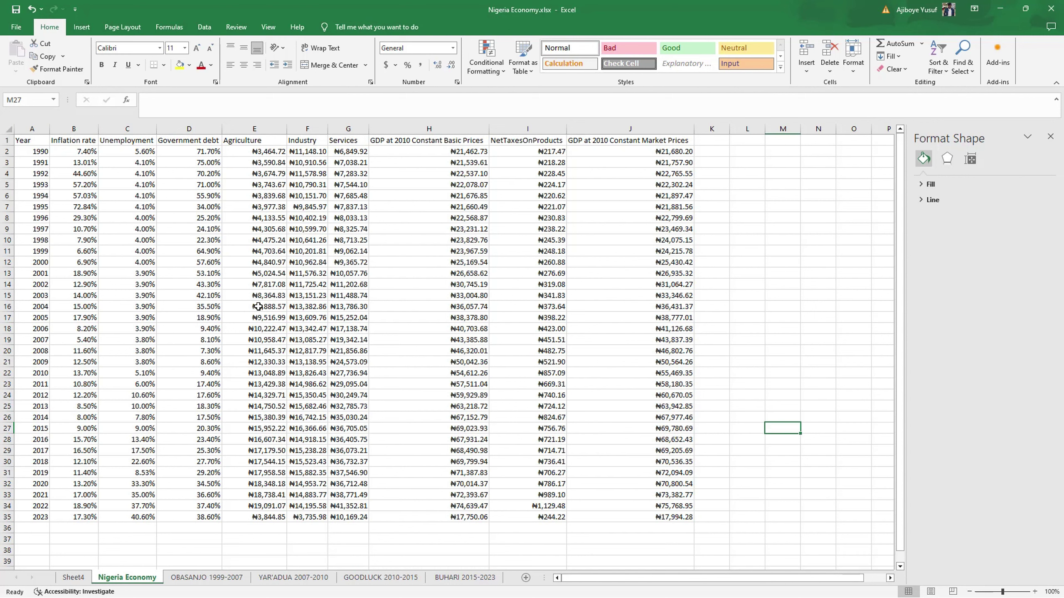
click(1050, 136)
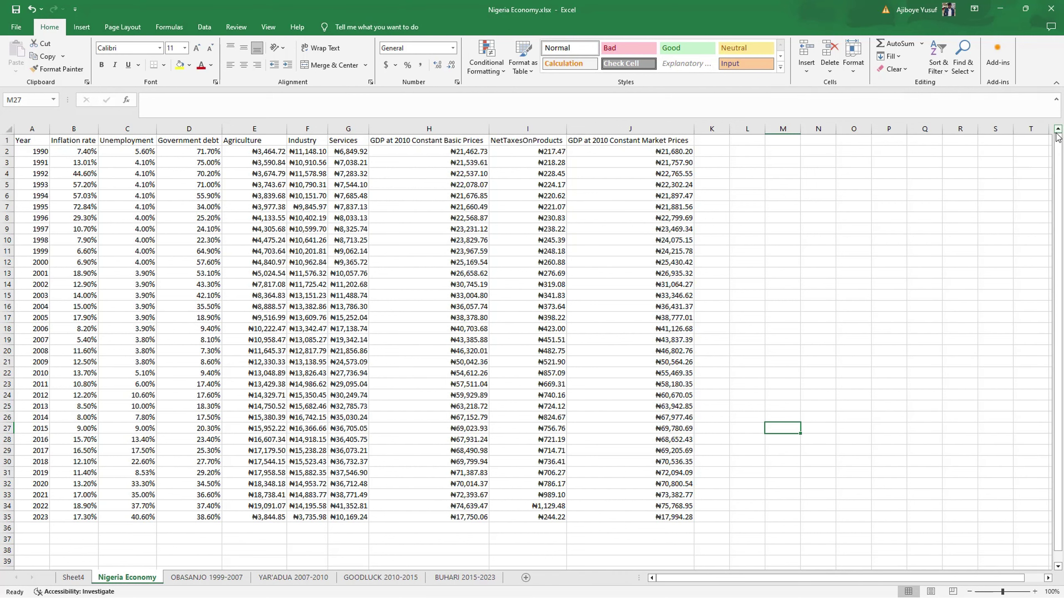
Create a PivotTable from the Nigeria Economy range A1:J35 on a new worksheet
click(88, 27)
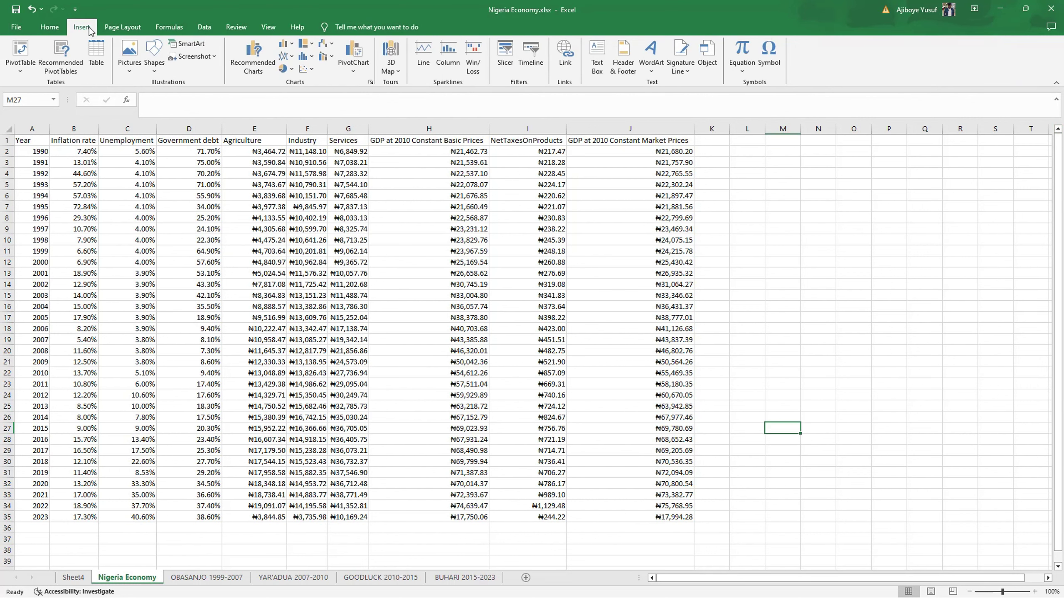
click(19, 59)
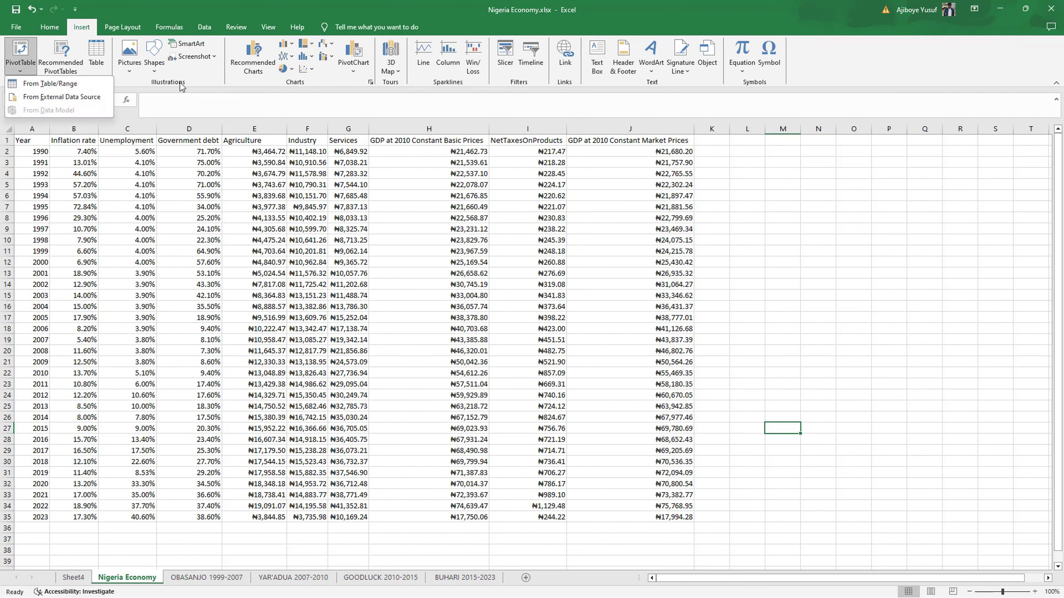
click(63, 85)
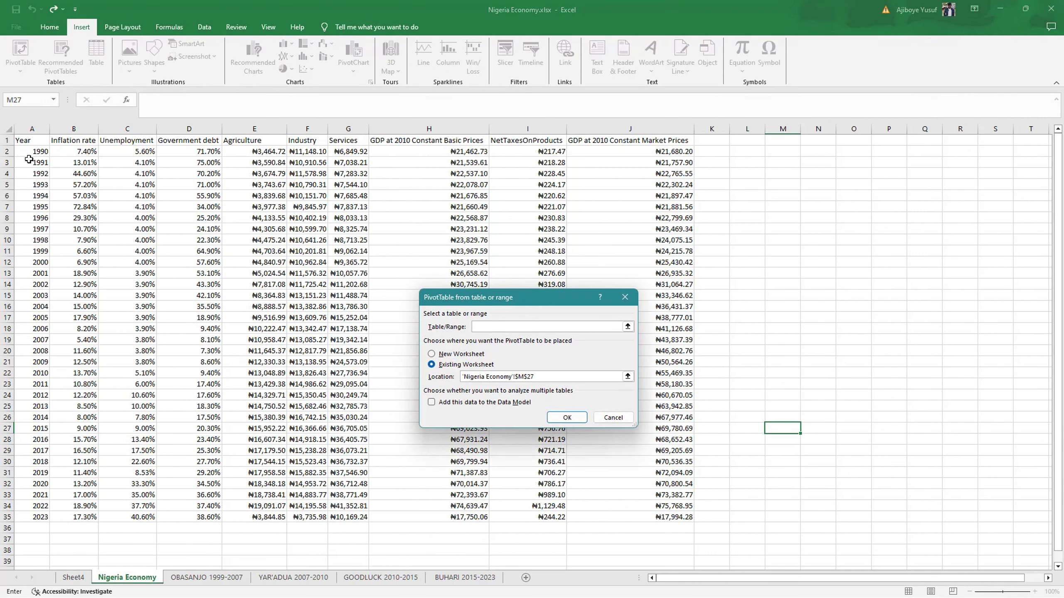
drag(26, 142, 667, 512)
click(475, 380)
key(ctrl+a)
key(BackSpace)
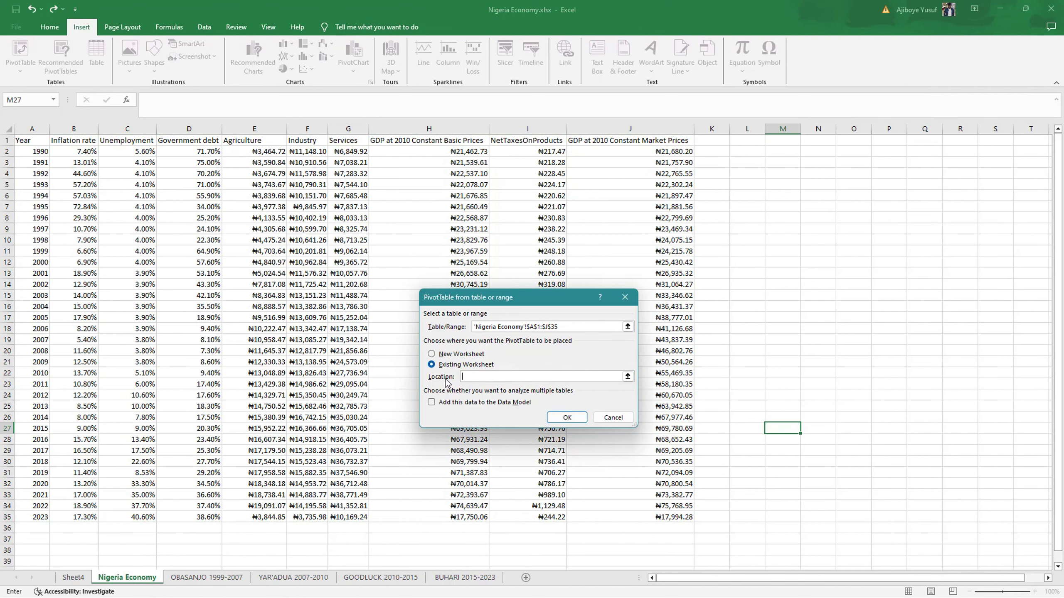
click(433, 355)
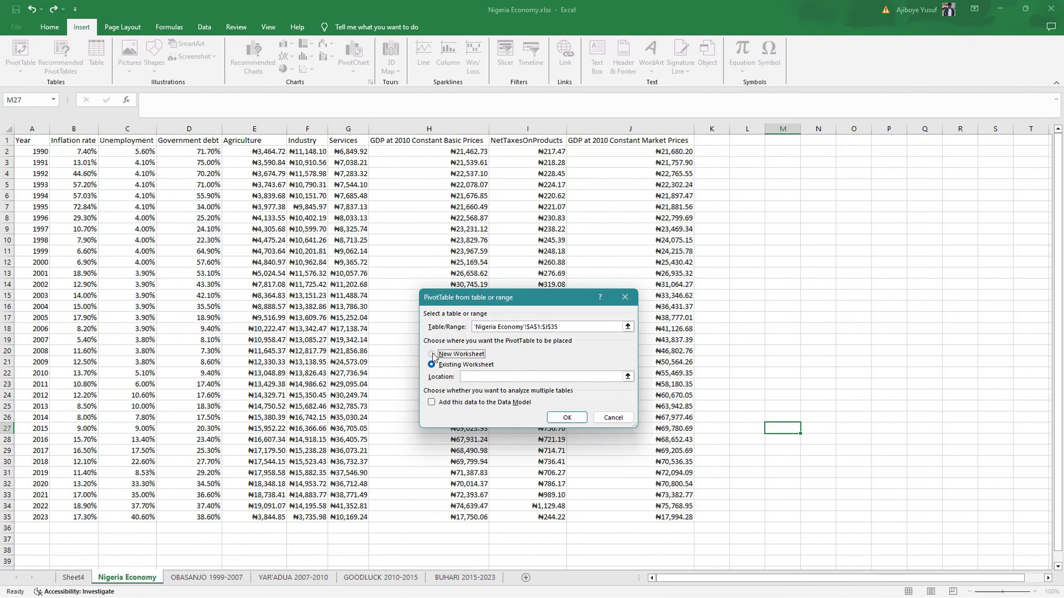
click(567, 417)
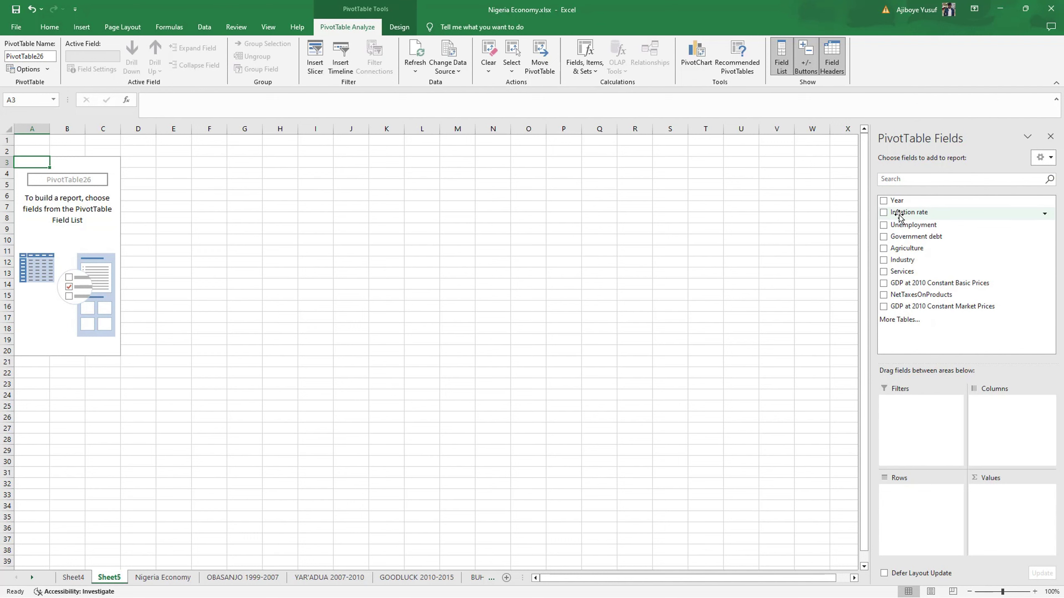
Add Year as the PivotTable's rows and the sum of Inflation rate as its values
drag(896, 201, 916, 491)
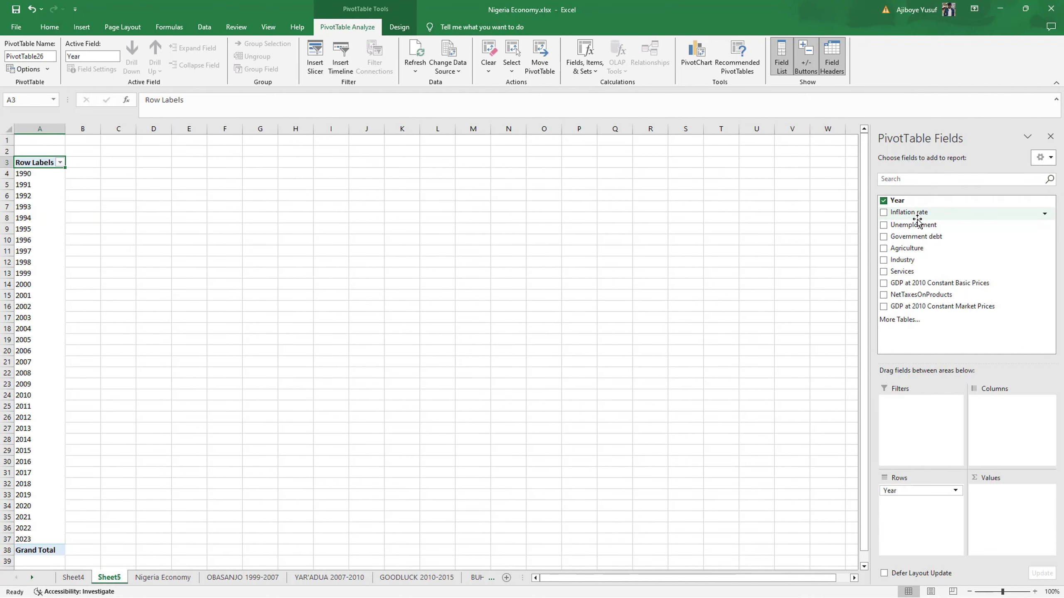
drag(913, 212, 991, 503)
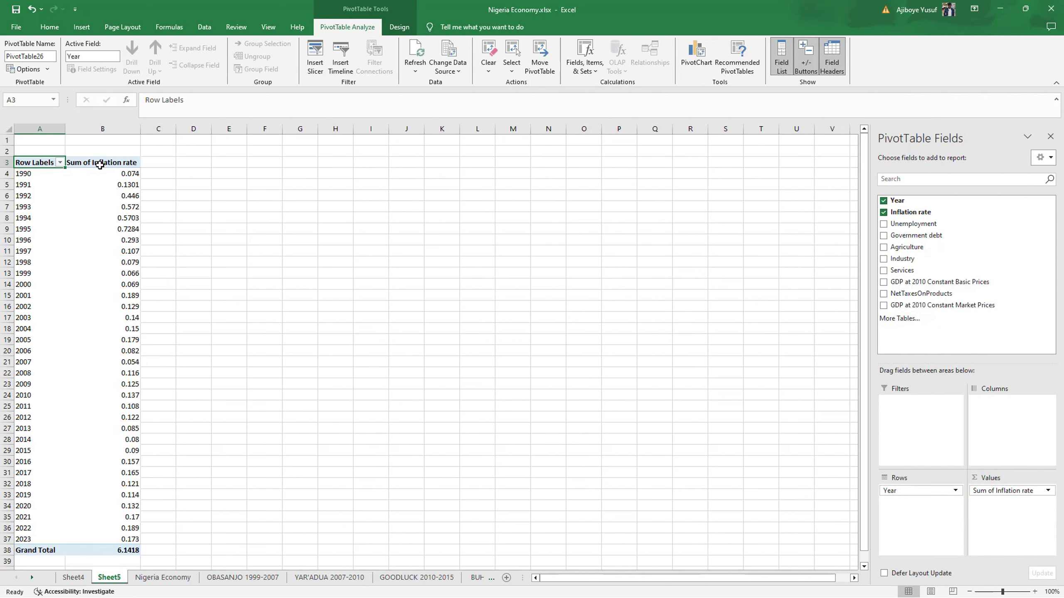
Compare the source sheet's inflation rates for 1990 to 1992 with the PivotTable's yearly rows
click(163, 577)
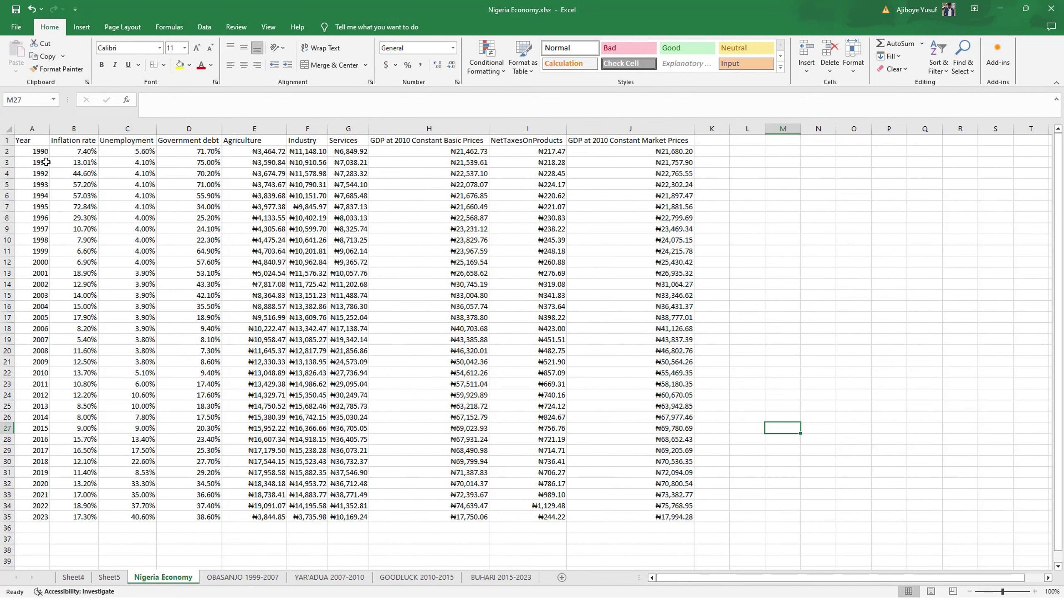
click(42, 152)
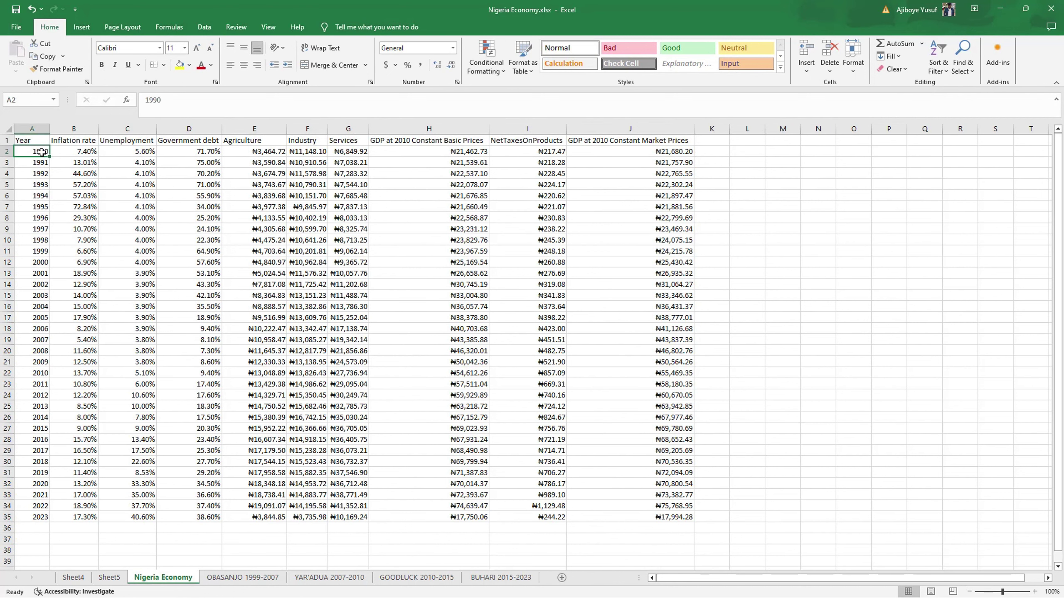
drag(41, 152, 63, 162)
click(42, 163)
click(76, 162)
click(42, 173)
click(85, 175)
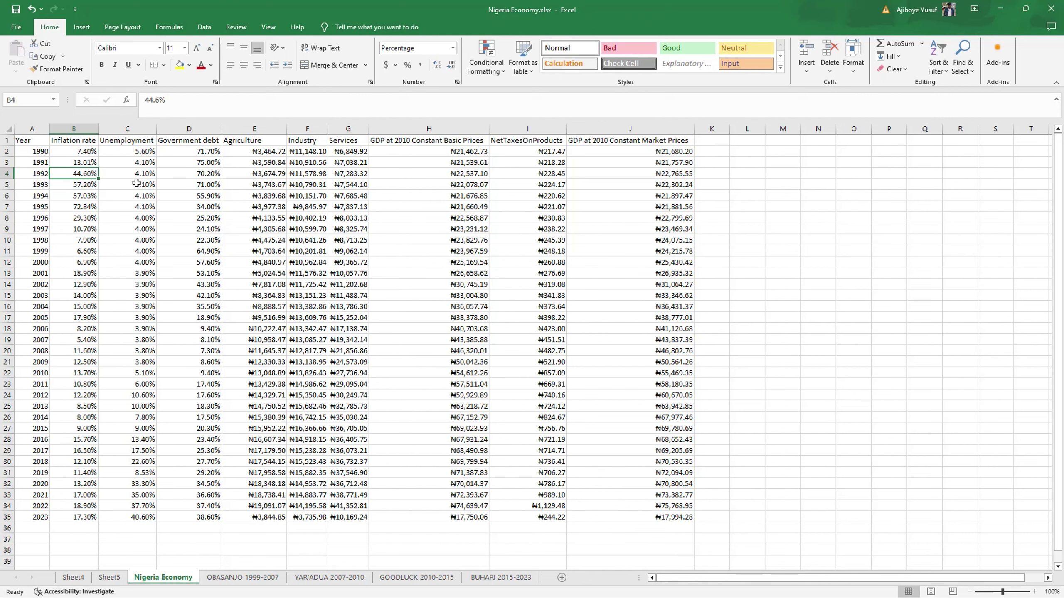
click(109, 578)
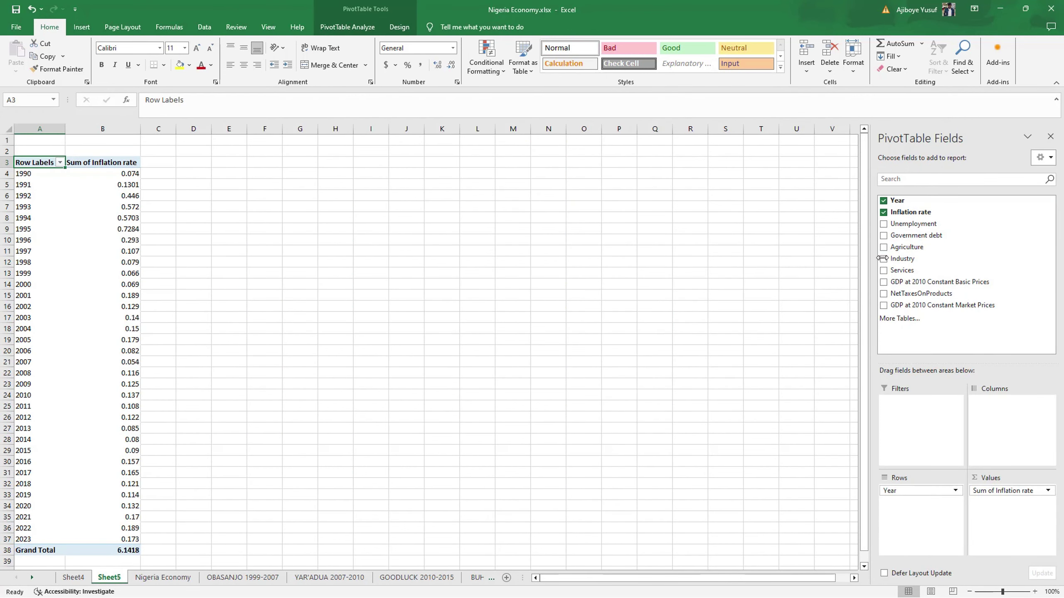
Insert a line PivotChart of the sum of inflation rate by year and place it beside the top of the PivotTable
click(81, 27)
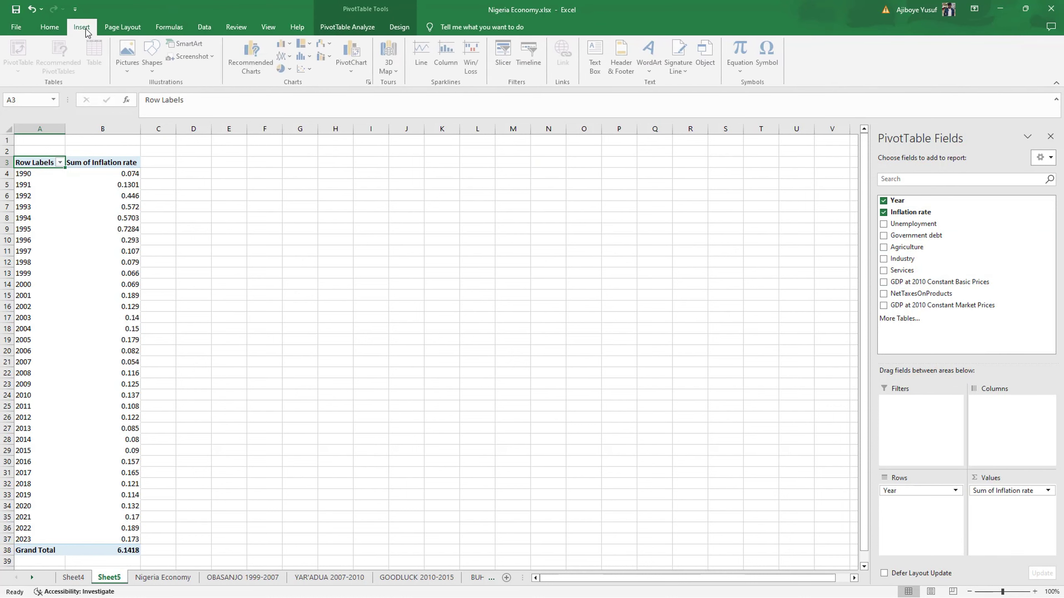
click(253, 58)
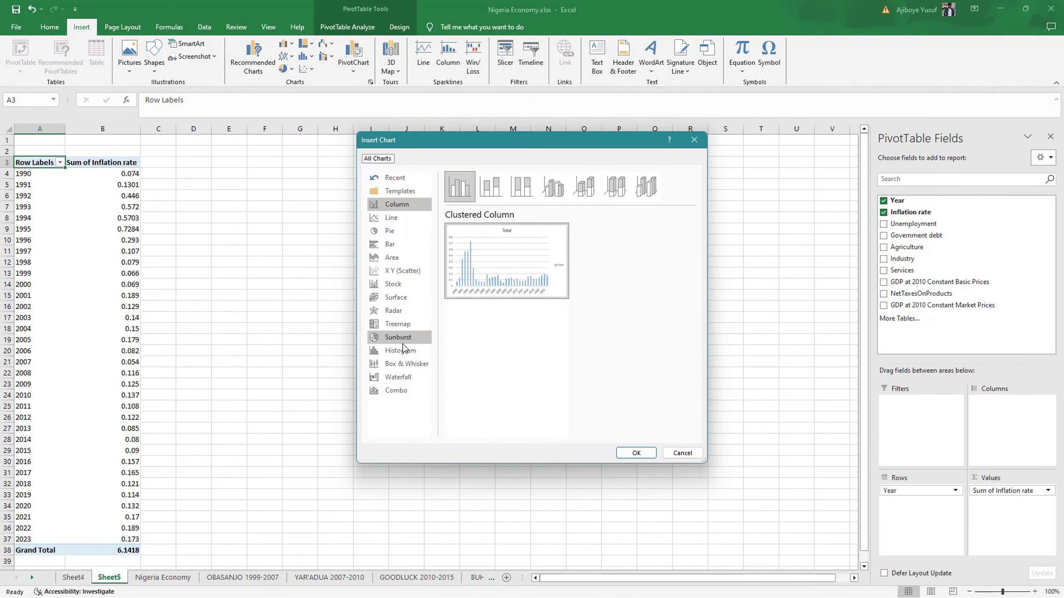
click(396, 231)
click(391, 217)
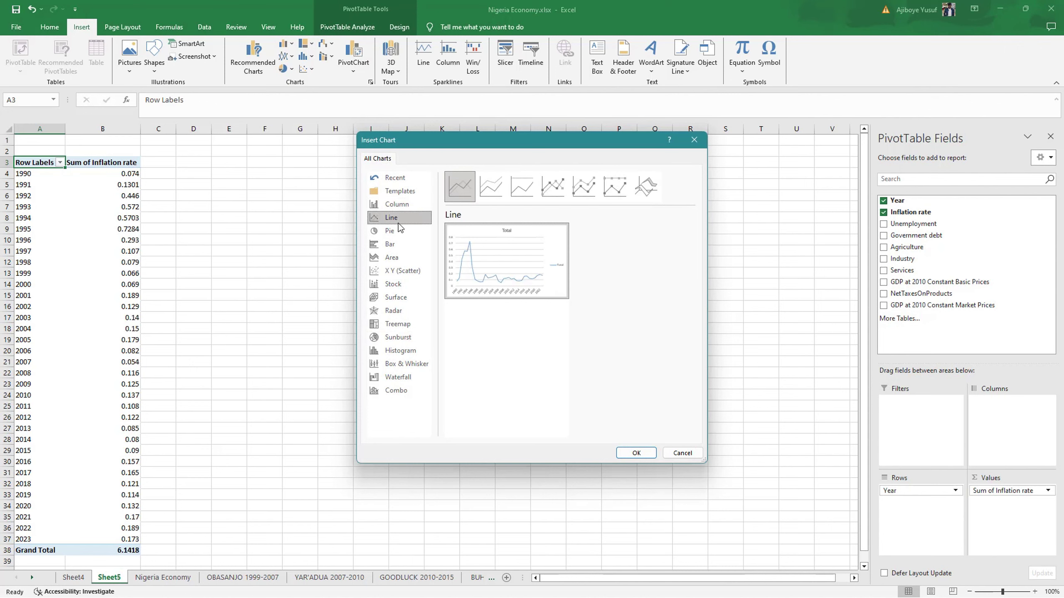
click(636, 453)
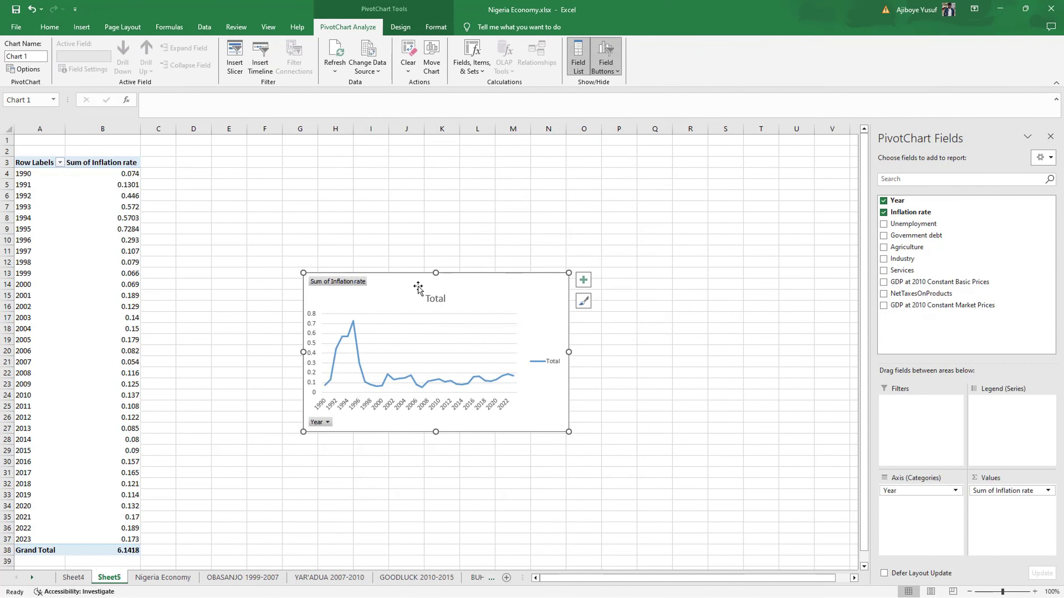
drag(415, 292, 350, 187)
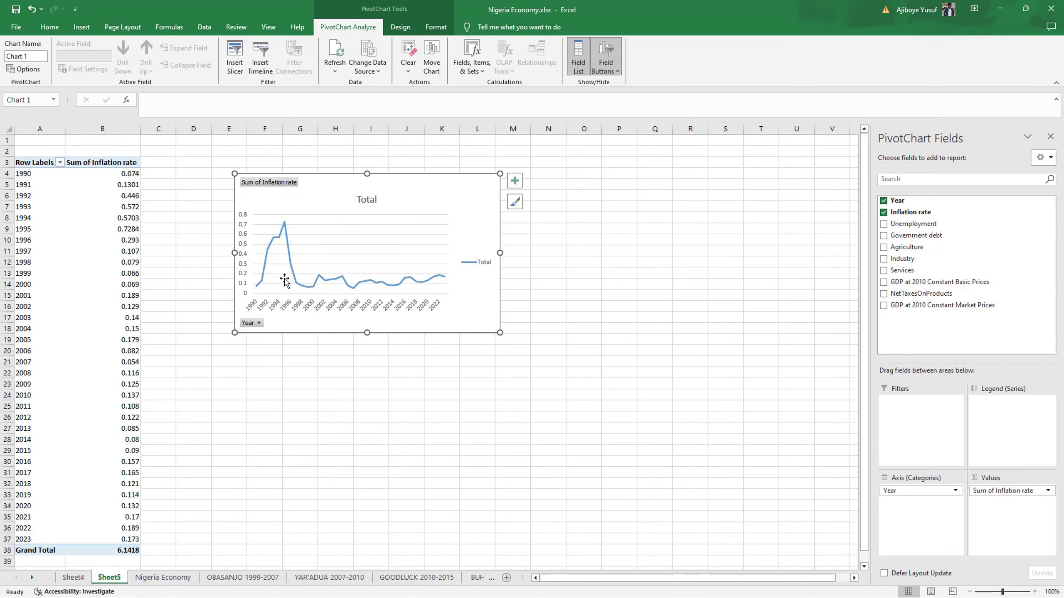
Try the clustered bar type for the inflation rate PivotChart, and undo the change
click(81, 27)
click(252, 59)
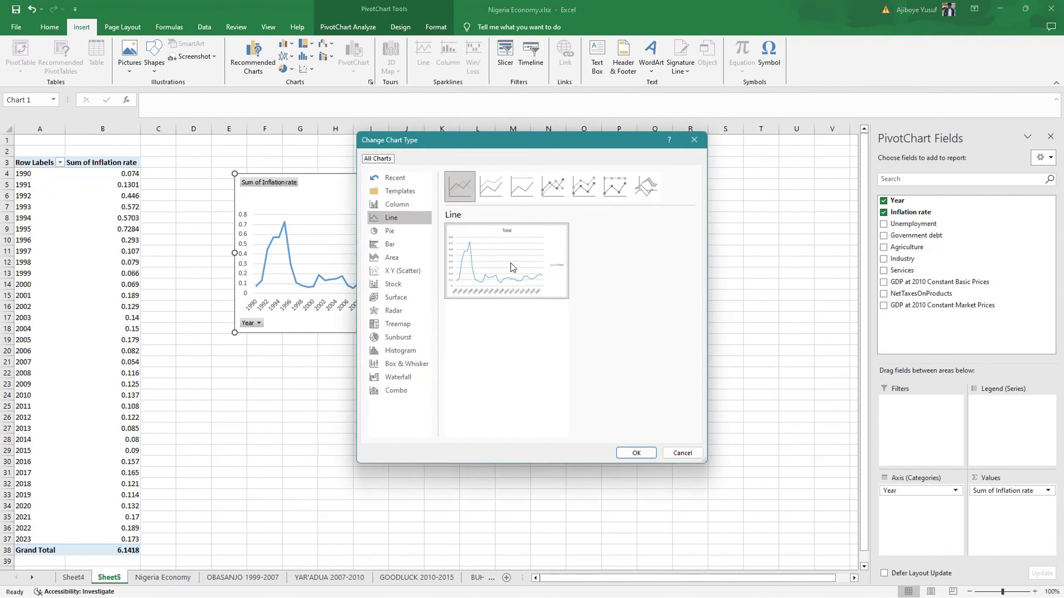
click(408, 244)
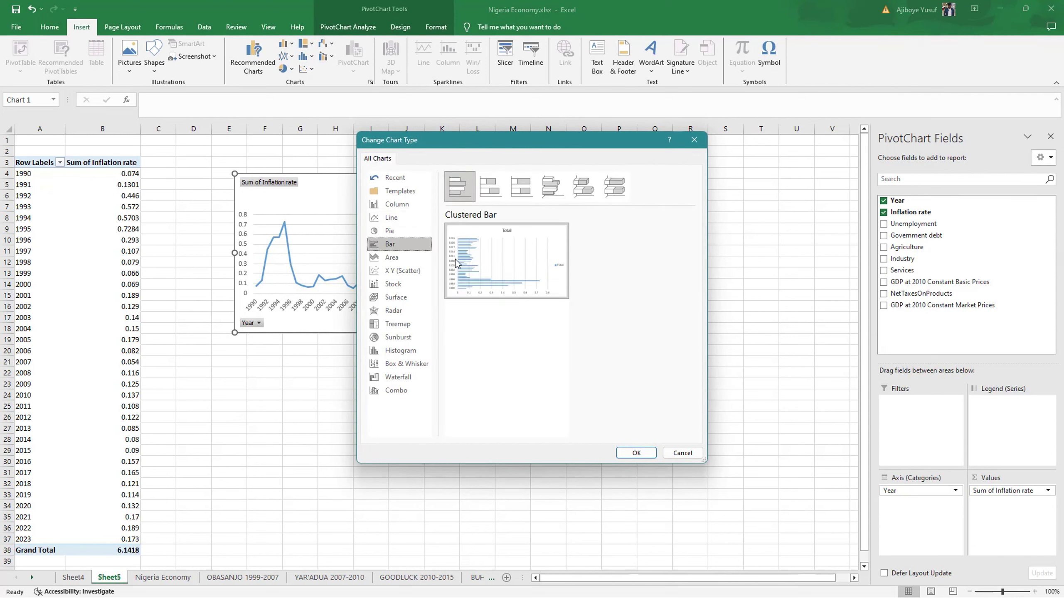
mouse_move(527, 273)
click(636, 453)
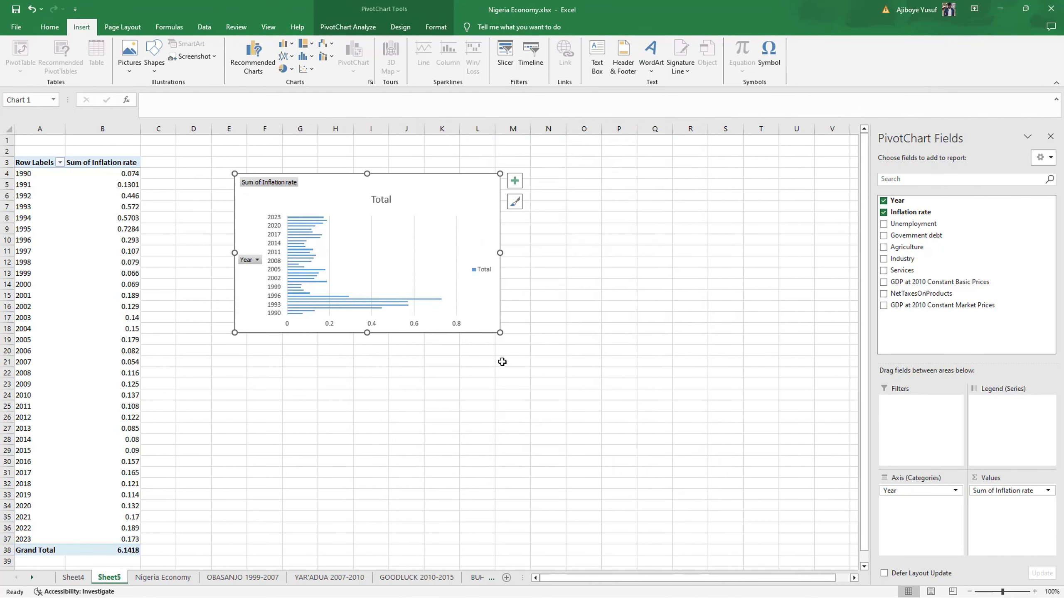
key(ctrl+z)
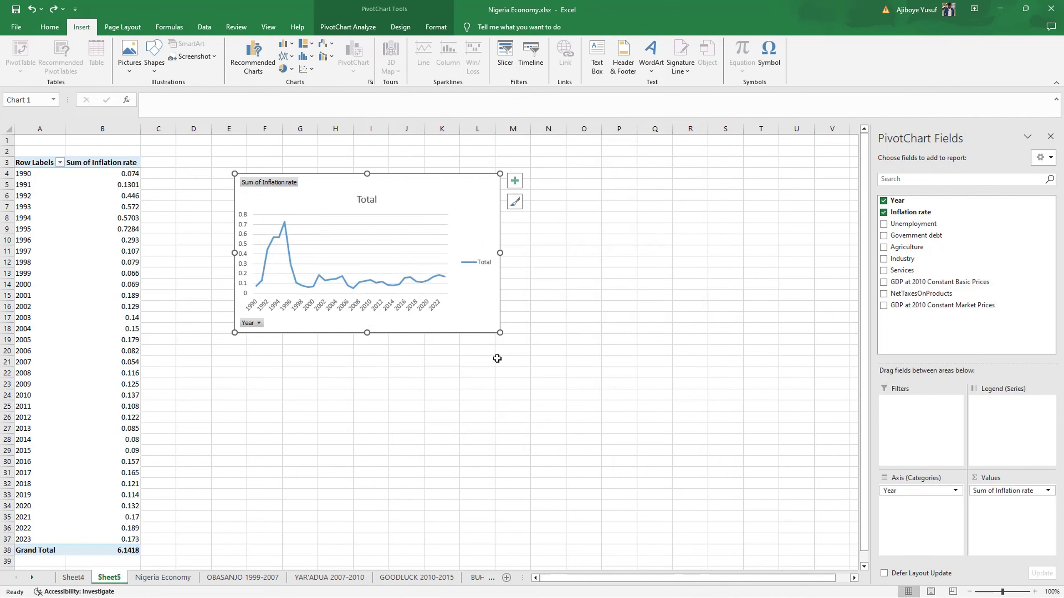
Reposition the line PivotChart slightly and examine its inflation trend across the years, including the 1995 and 1997 points
drag(407, 187, 421, 195)
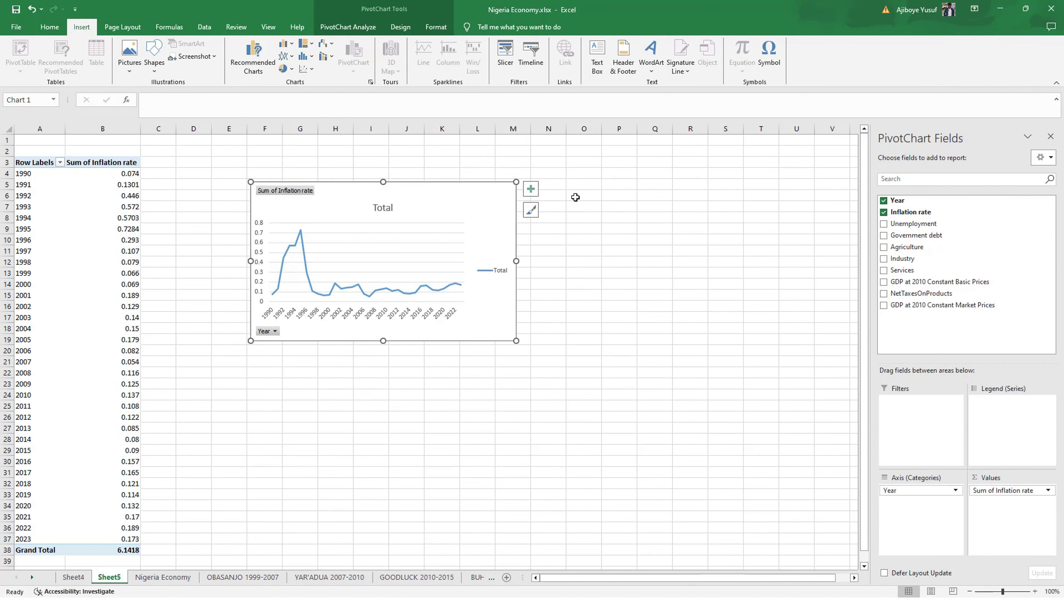
click(631, 196)
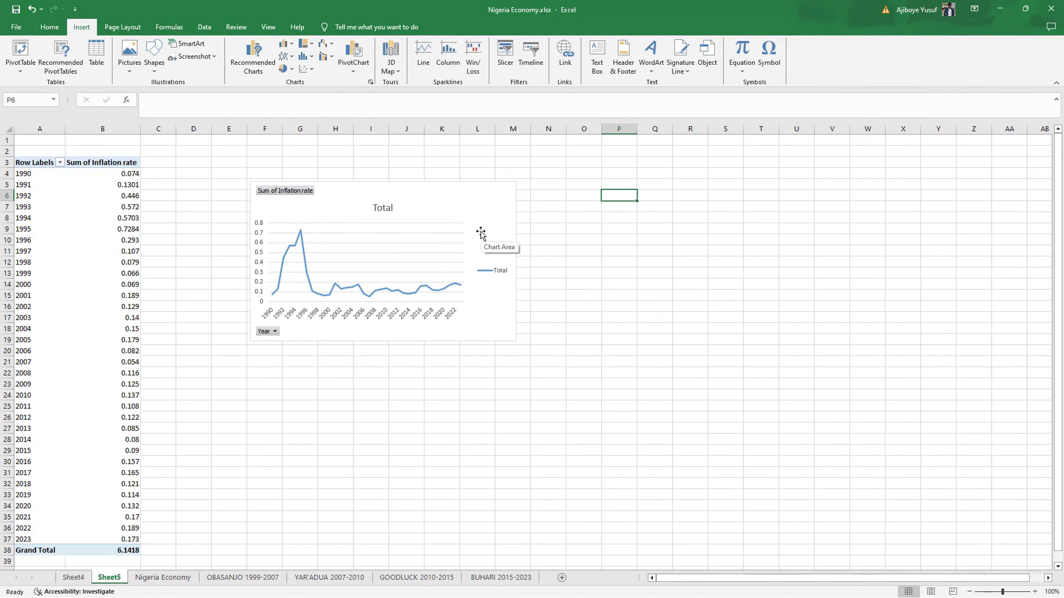
click(431, 210)
mouse_move(334, 289)
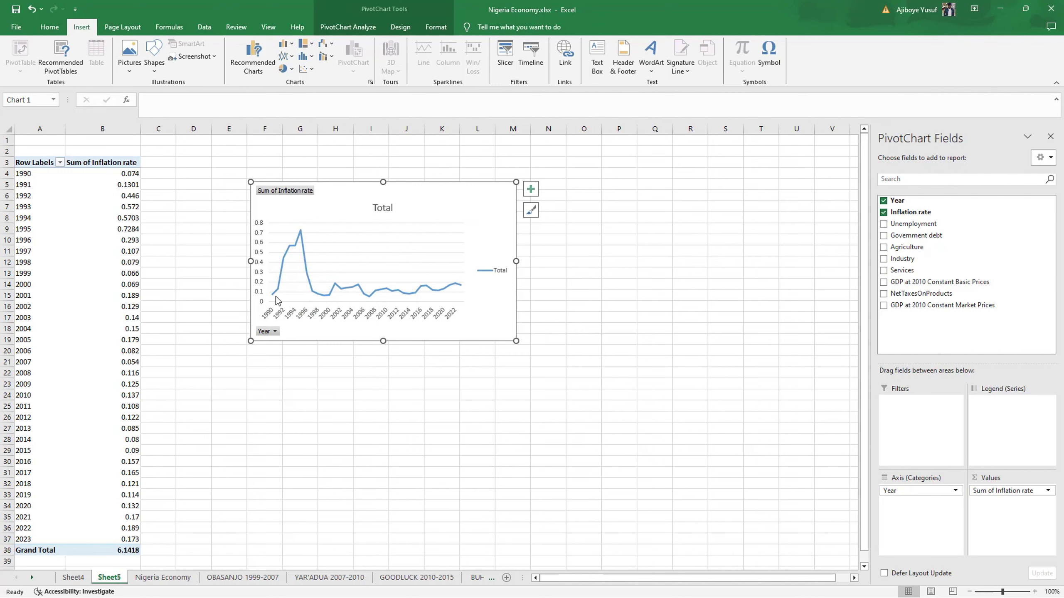
mouse_move(289, 250)
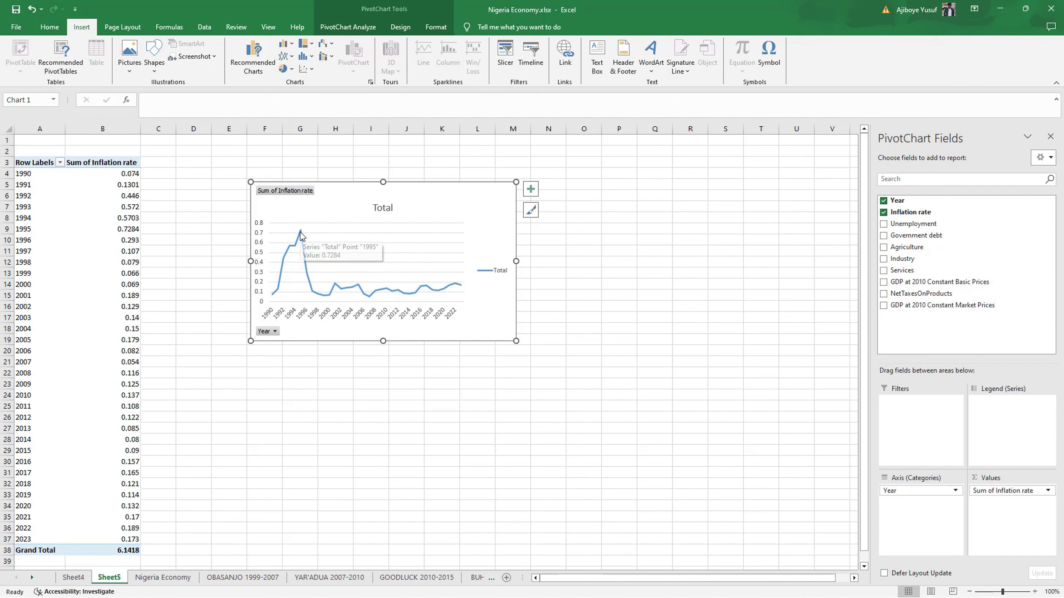
click(300, 236)
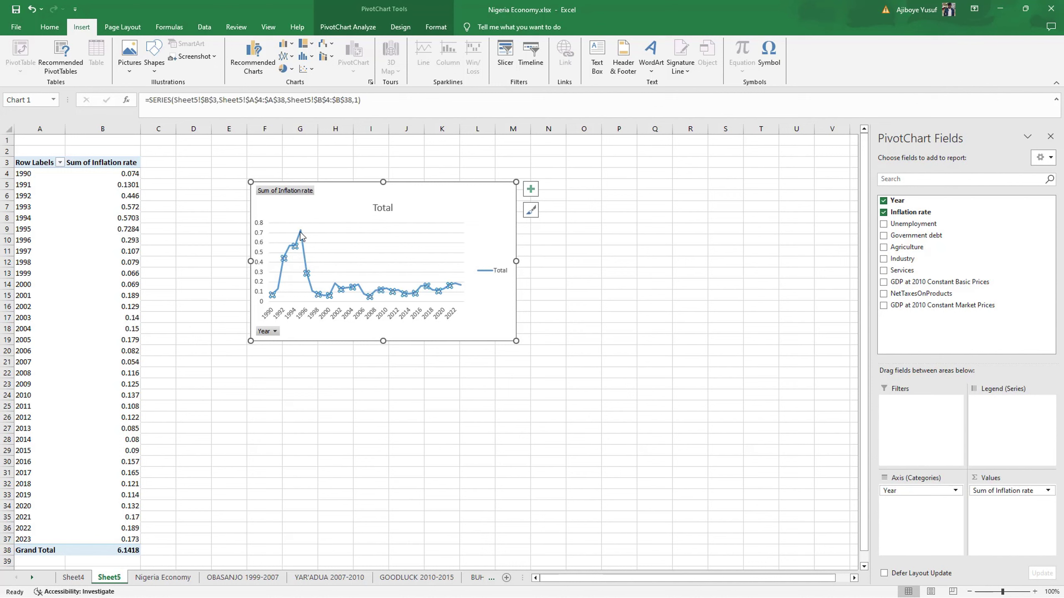
click(301, 236)
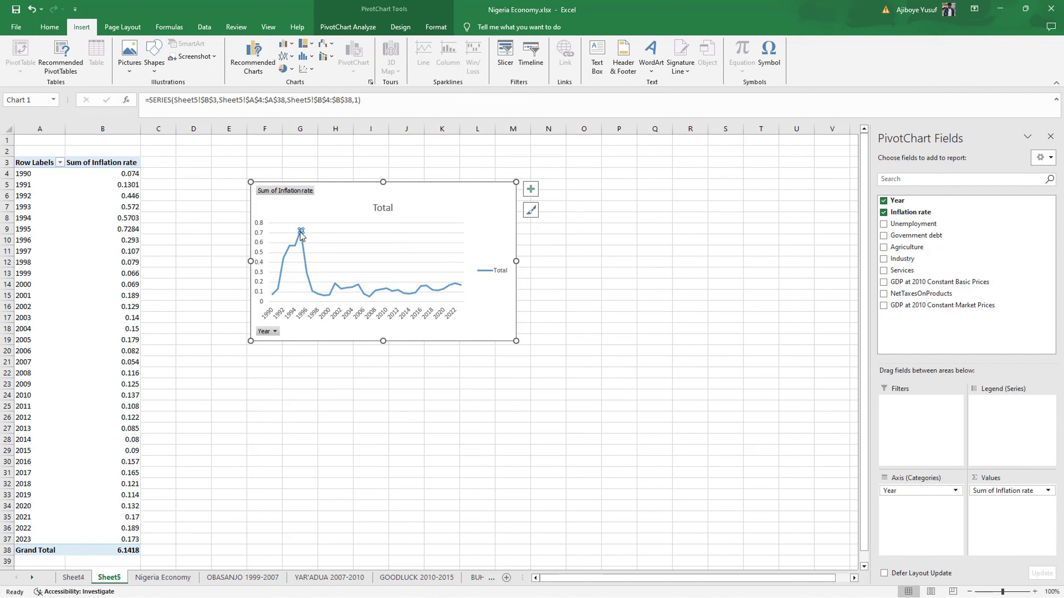
mouse_move(300, 229)
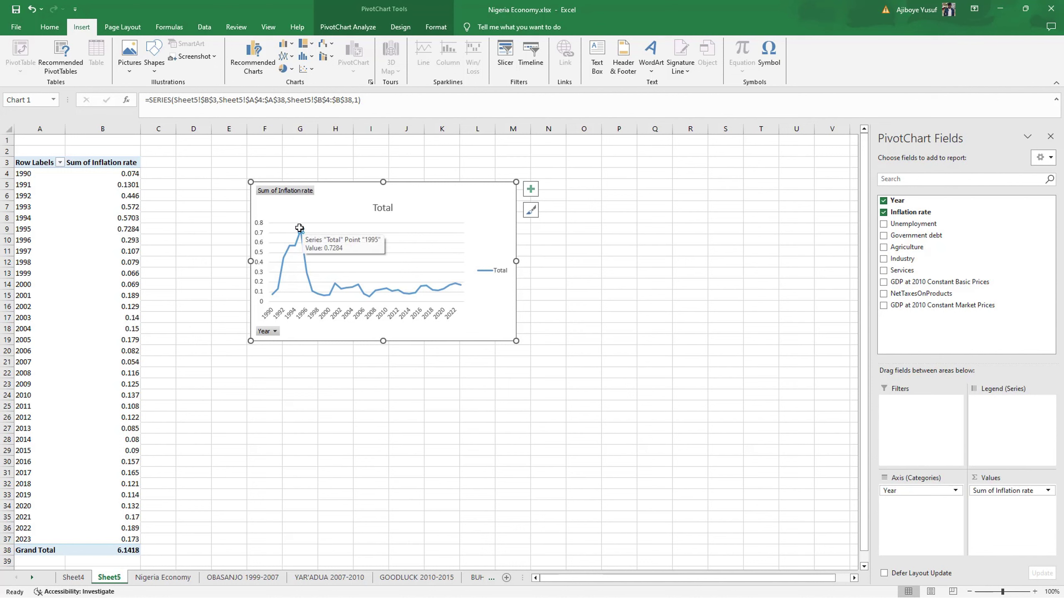
click(299, 229)
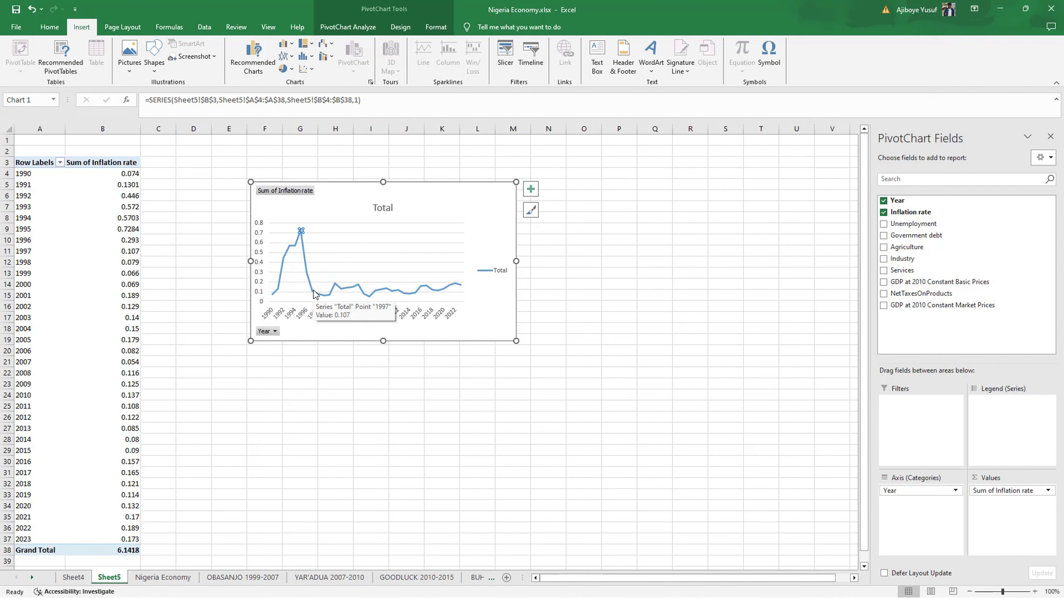
mouse_move(302, 232)
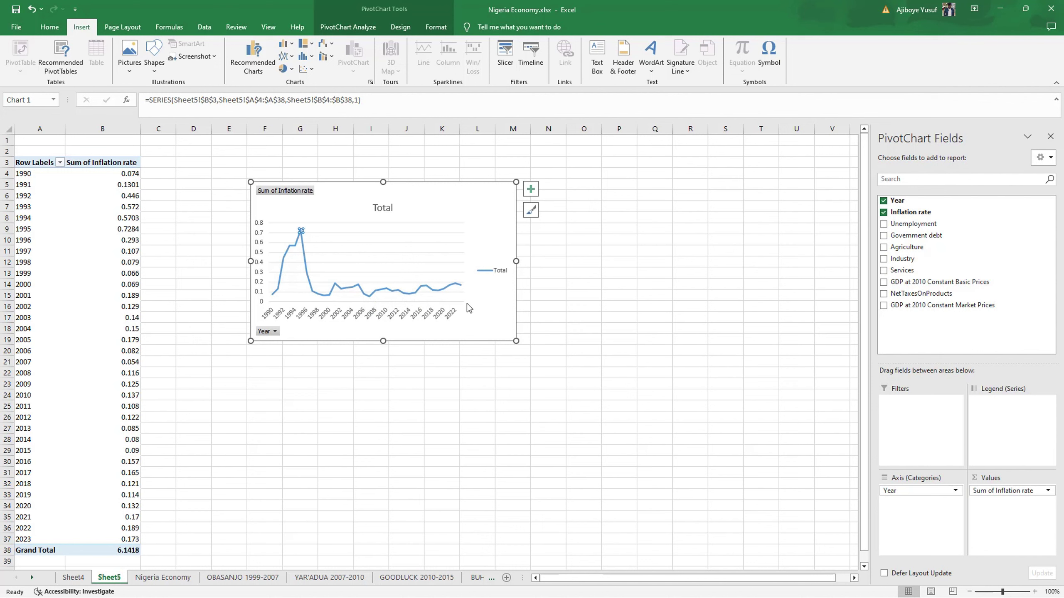
mouse_move(371, 301)
Move the PivotChart slightly upward and replace Inflation rate with the sum of Unemployment as its values
mouse_move(434, 199)
mouse_down()
mouse_move(444, 181)
mouse_move(426, 182)
mouse_up()
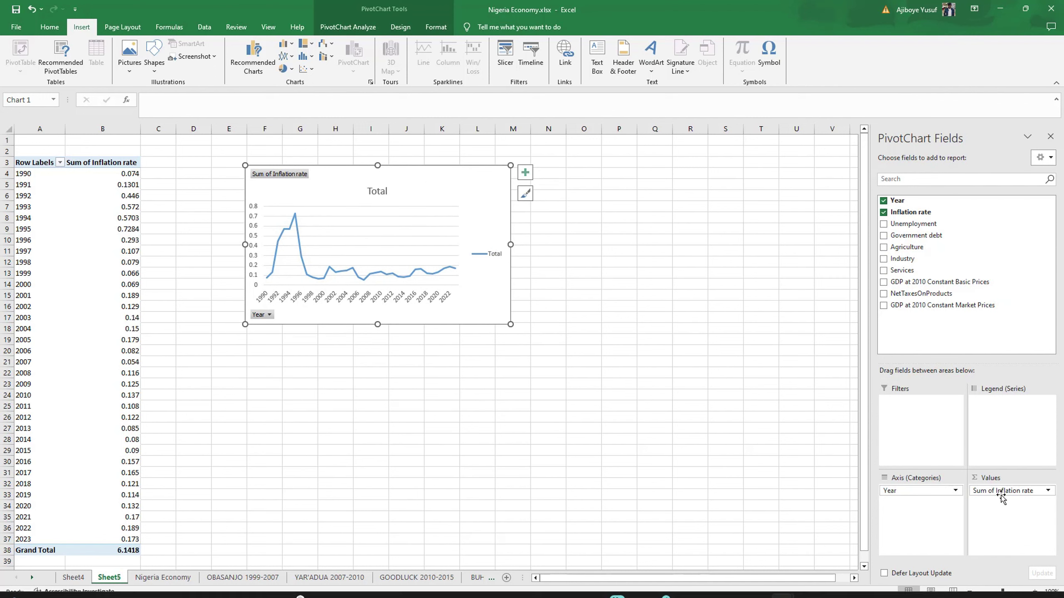
drag(1008, 491, 992, 513)
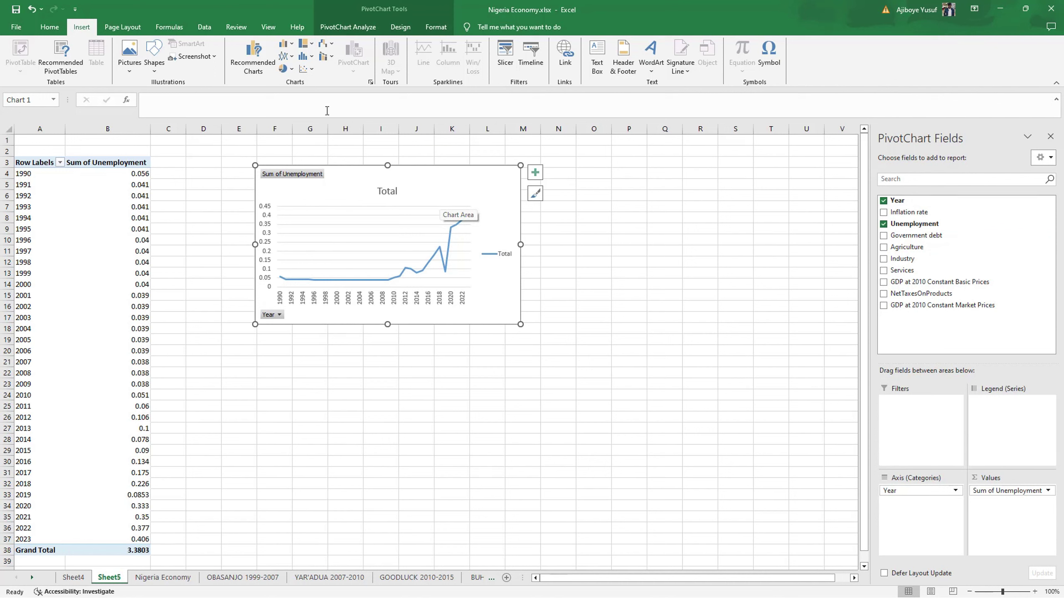
Examine the unemployment line chart's trend, checking the 1990, 2018, 2019, 2020 and 2023 points
mouse_move(284, 282)
click(280, 276)
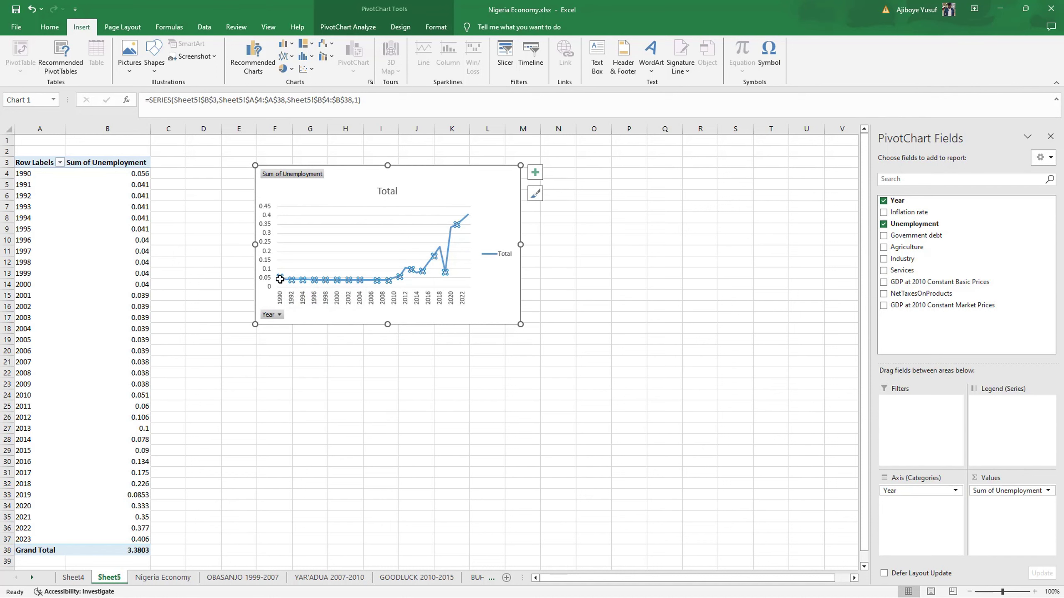
mouse_move(279, 279)
mouse_move(400, 278)
click(439, 250)
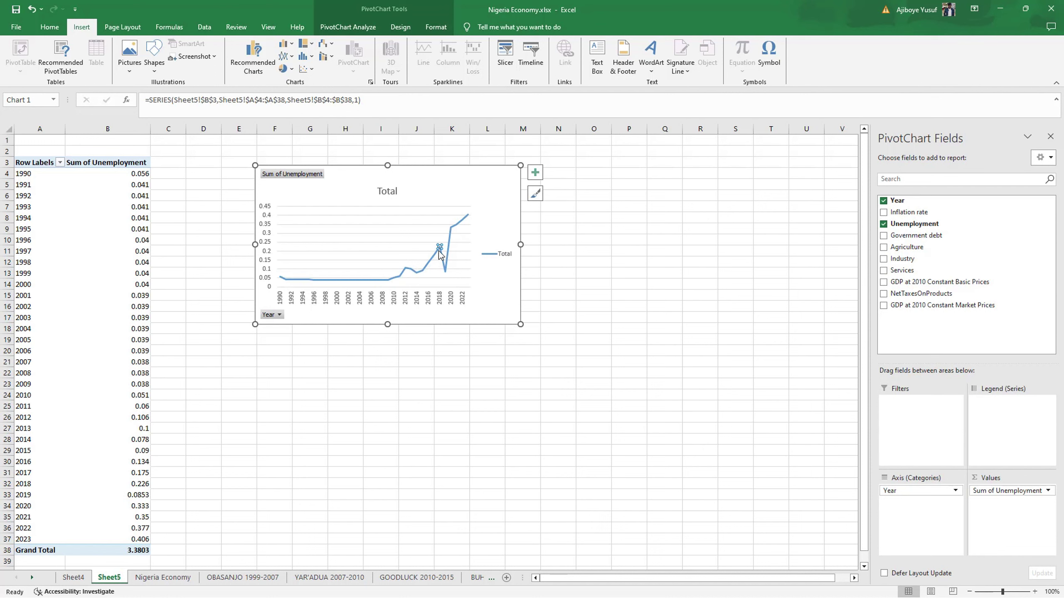
mouse_move(439, 246)
mouse_move(445, 271)
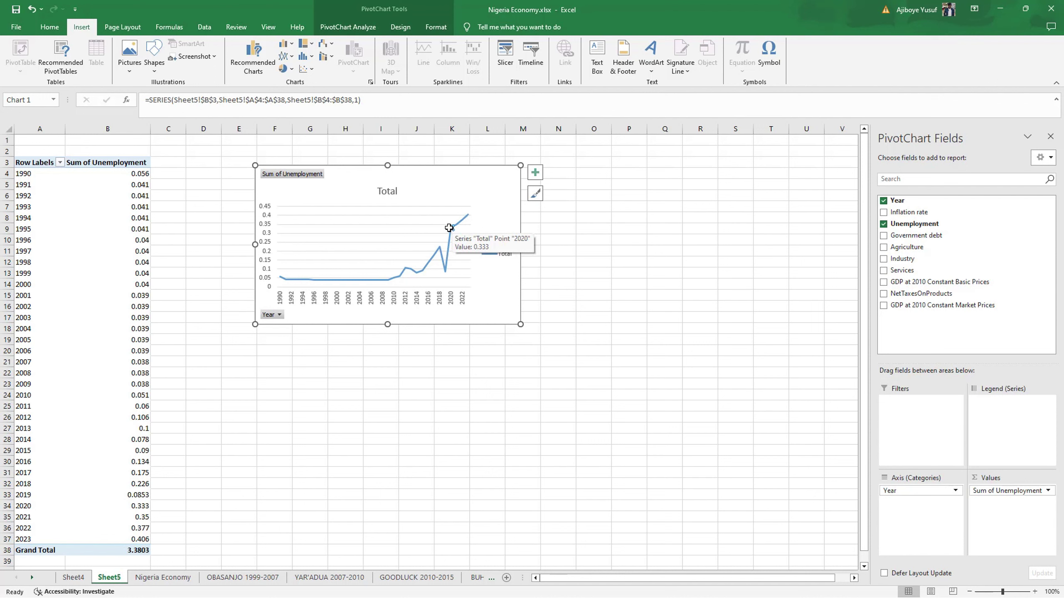
click(469, 217)
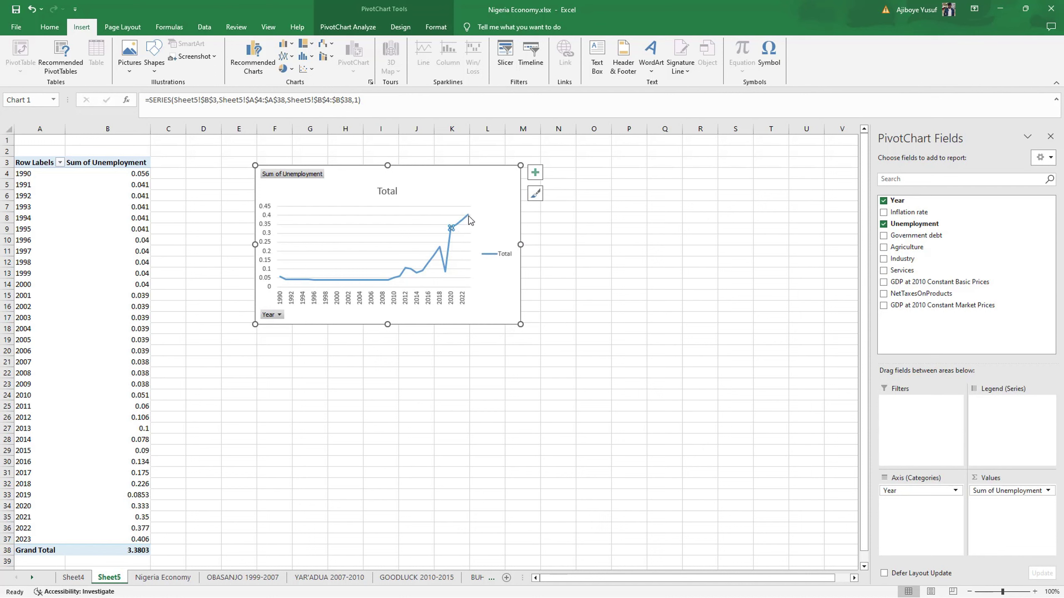
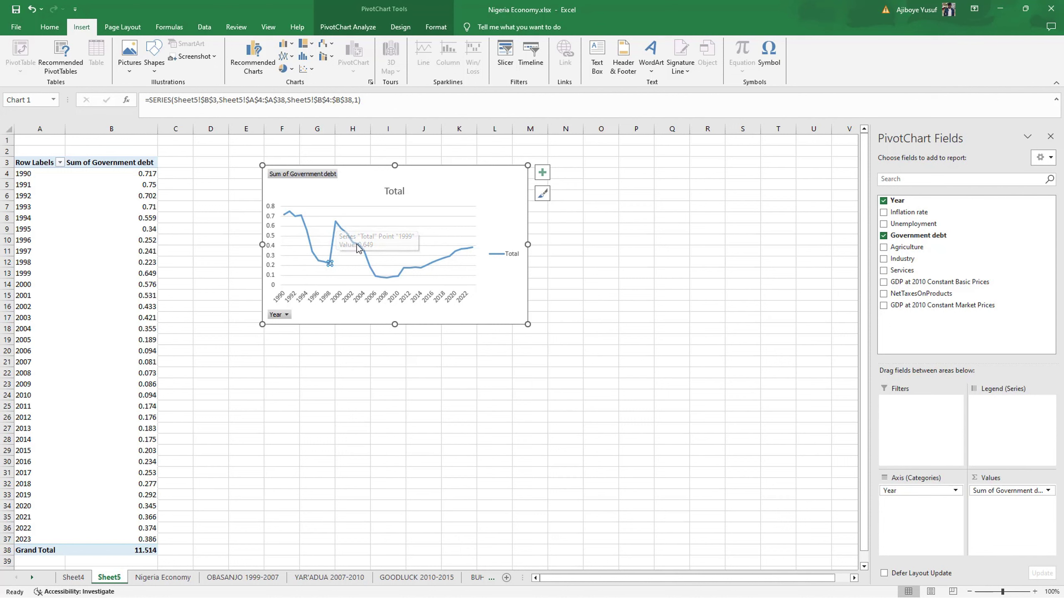
Check the Government debt line around 2006 to 2011, and replace that field with the sum of GDP at 2010 Constant Basic Prices
click(376, 277)
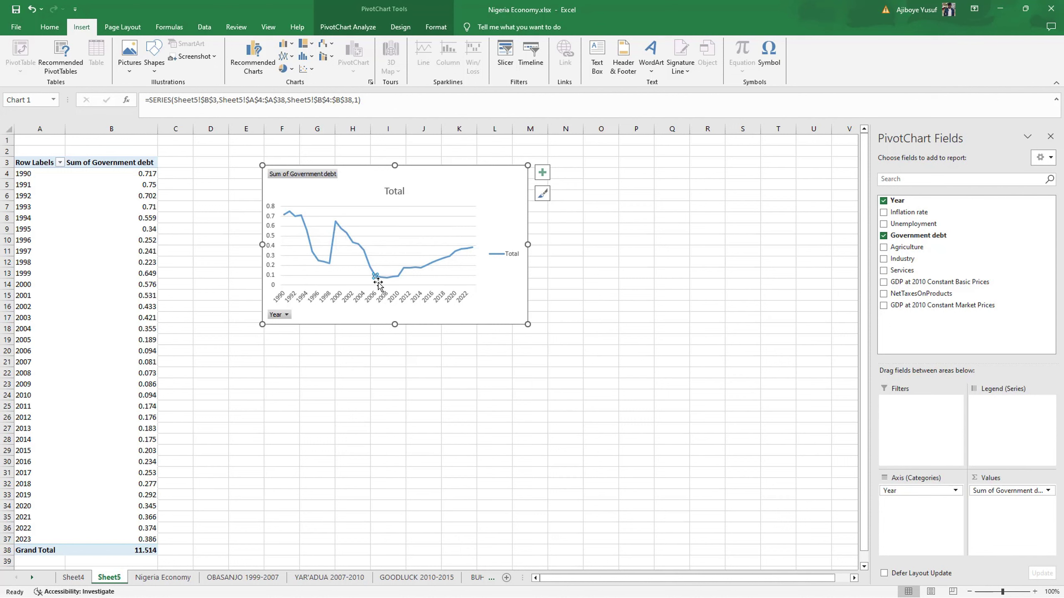
click(397, 276)
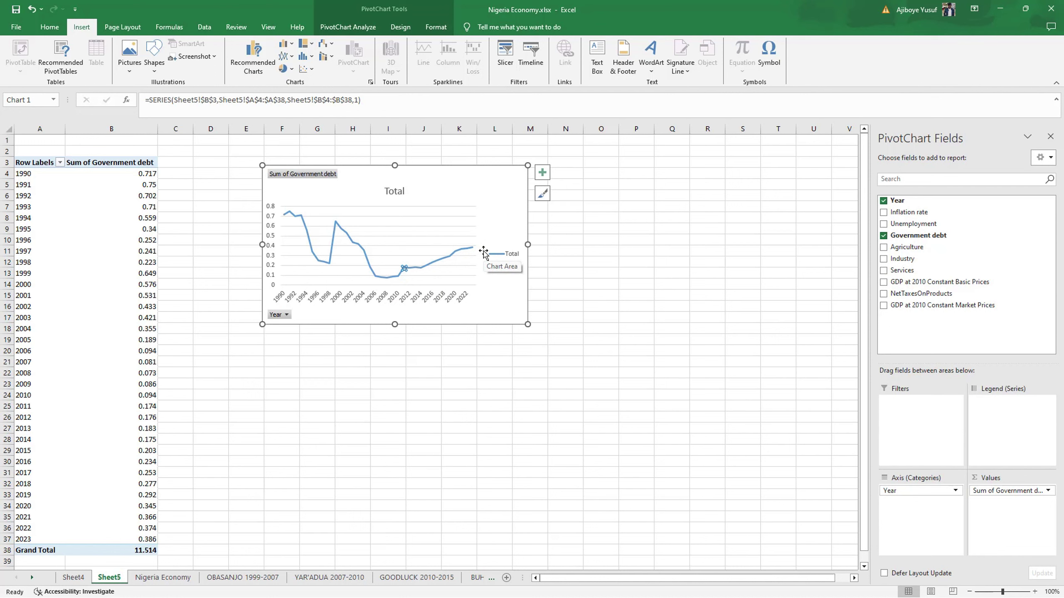
click(883, 236)
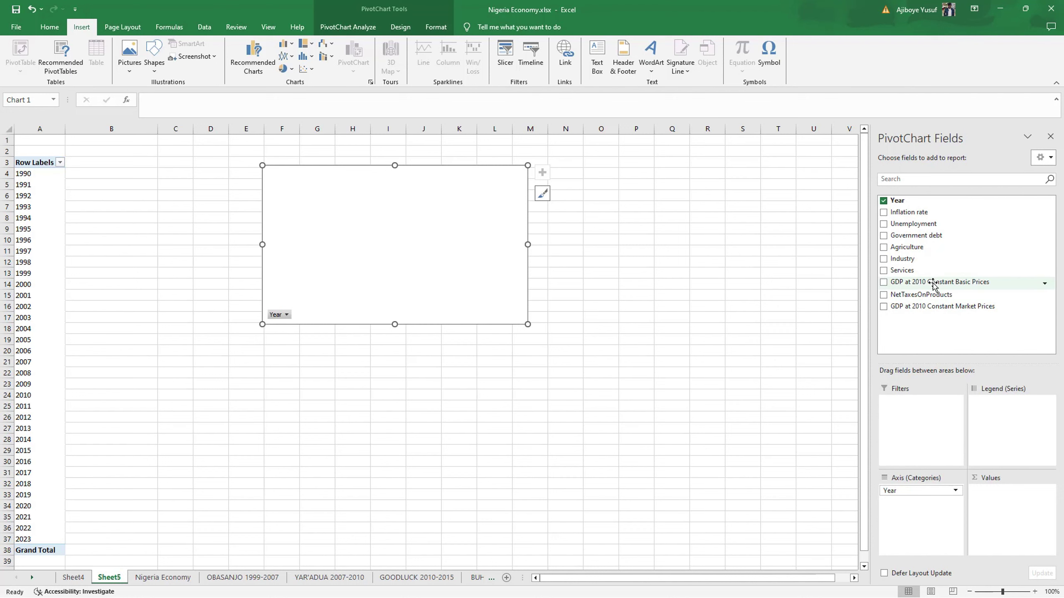
drag(934, 283, 1008, 501)
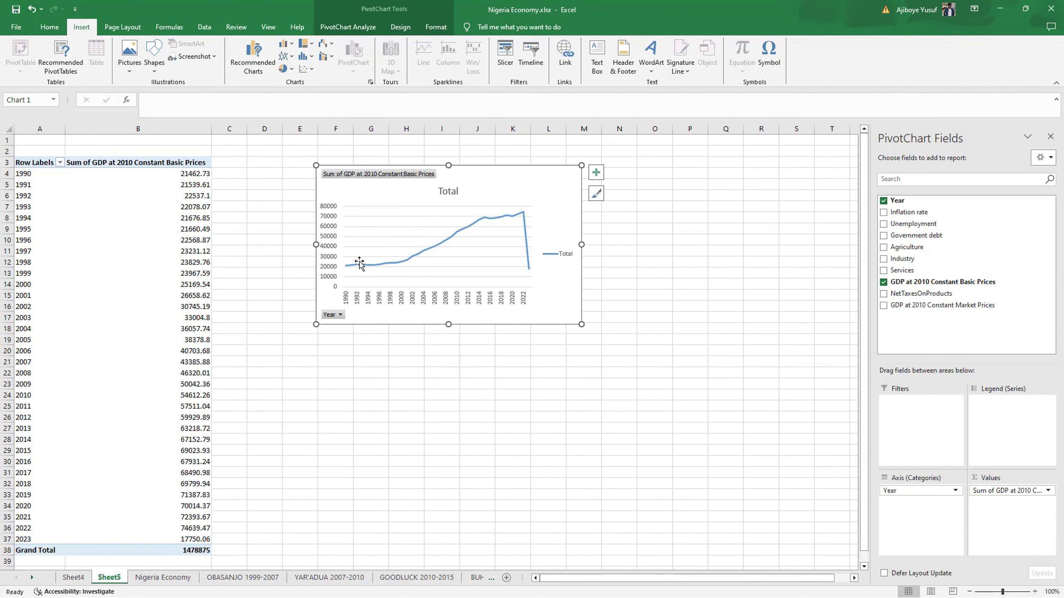
Examine the GDP at 2010 Constant Basic Prices line from the early 1990s through the mid-2010s to 2022
mouse_move(359, 263)
mouse_move(485, 217)
mouse_move(524, 214)
click(483, 217)
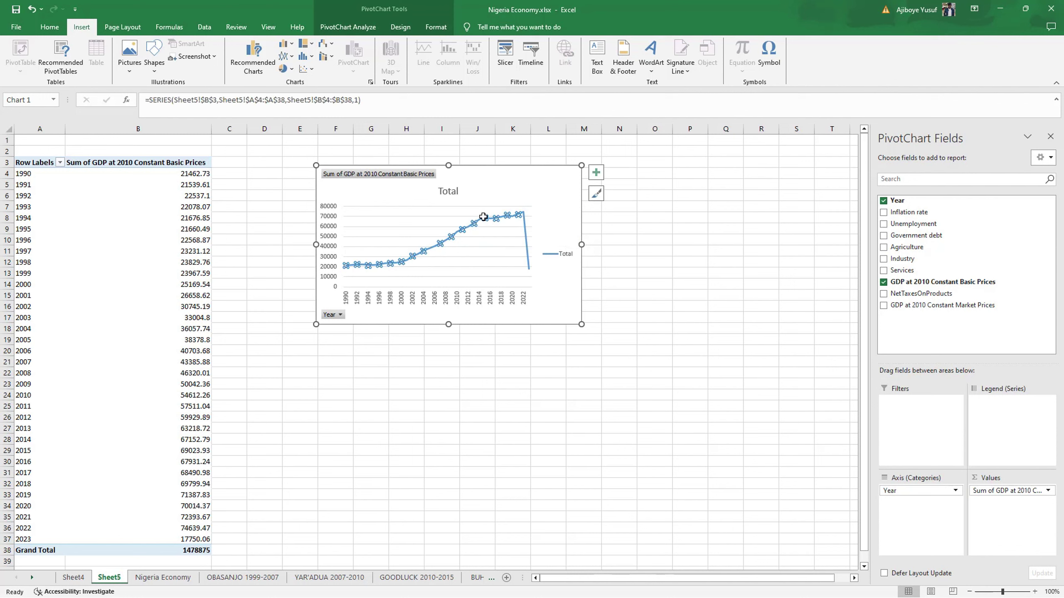
click(523, 214)
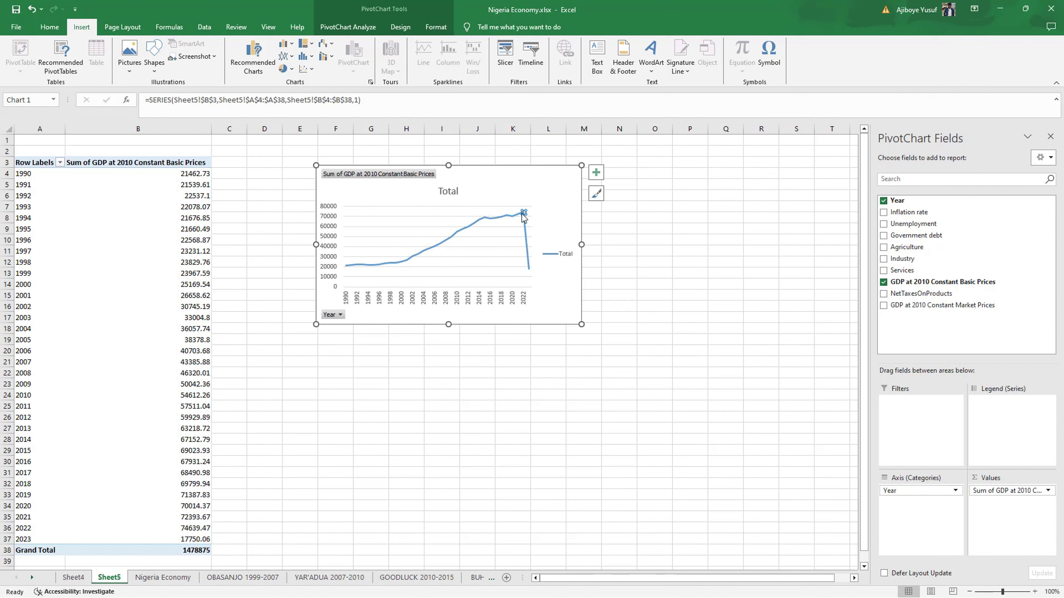
Check the 2022 point of GDP at 2010 Constant Basic Prices, and replace that field with the sum of GDP at 2010 Constant Market Prices
click(527, 269)
click(523, 211)
mouse_move(524, 212)
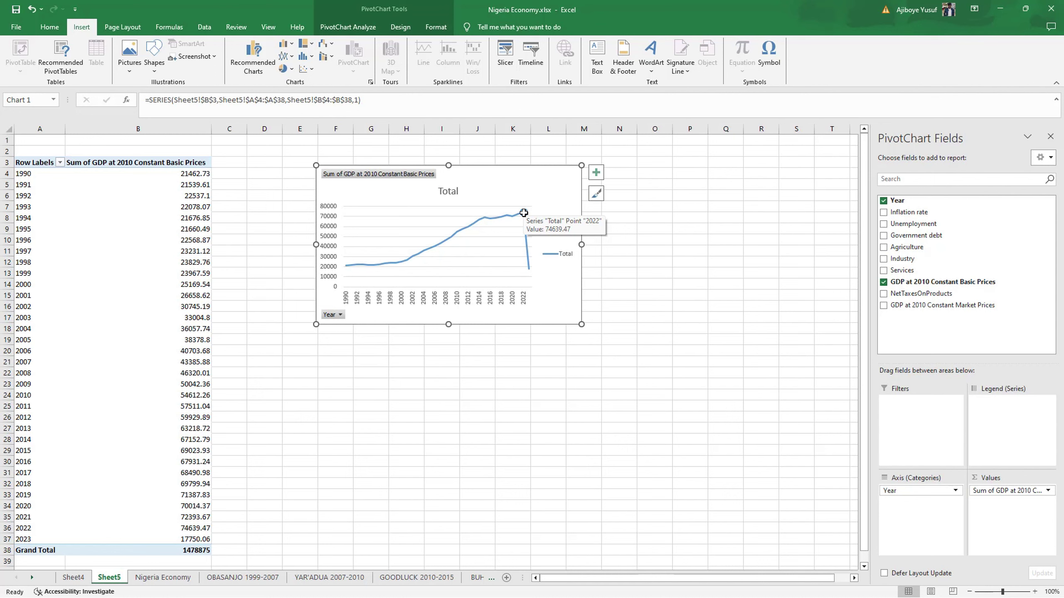
click(883, 282)
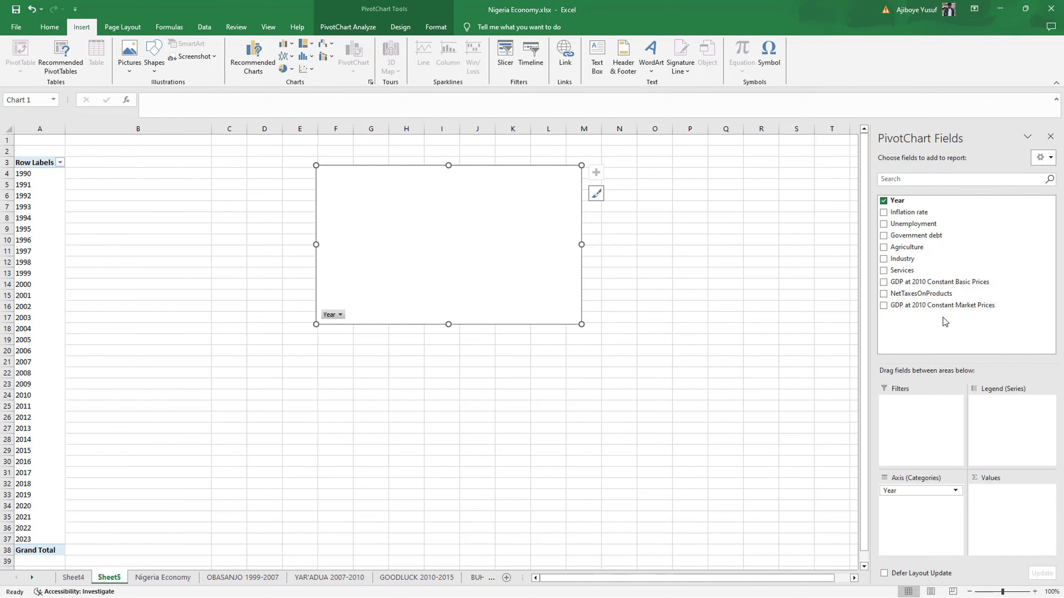
drag(942, 305, 1003, 496)
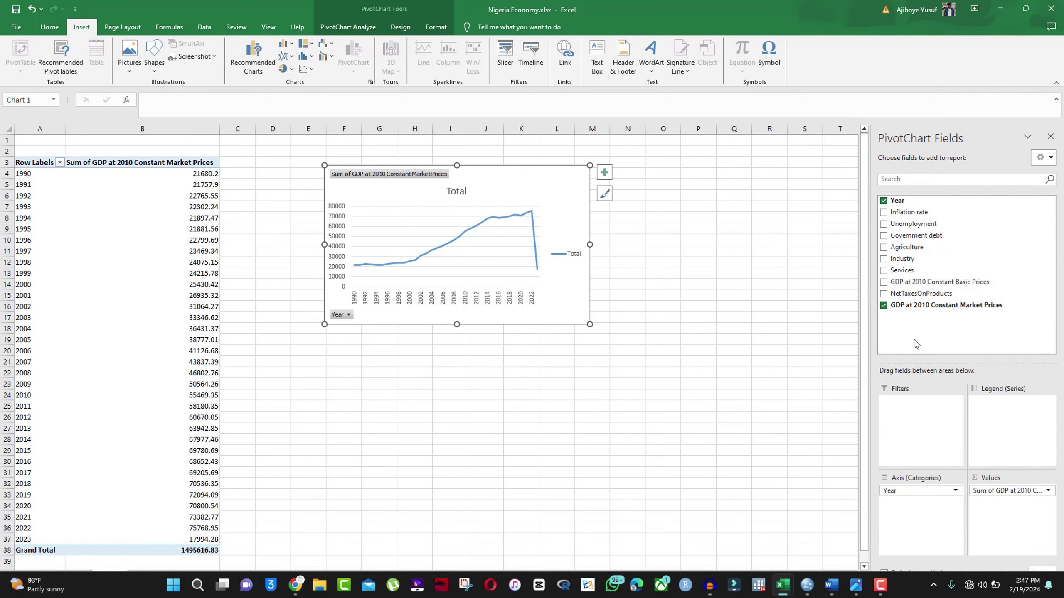
Replace the charted field with the sum of NetTaxesOnProducts and examine its line from 1990, focusing on the 2010 and 2022 points
click(884, 305)
drag(886, 294, 1016, 501)
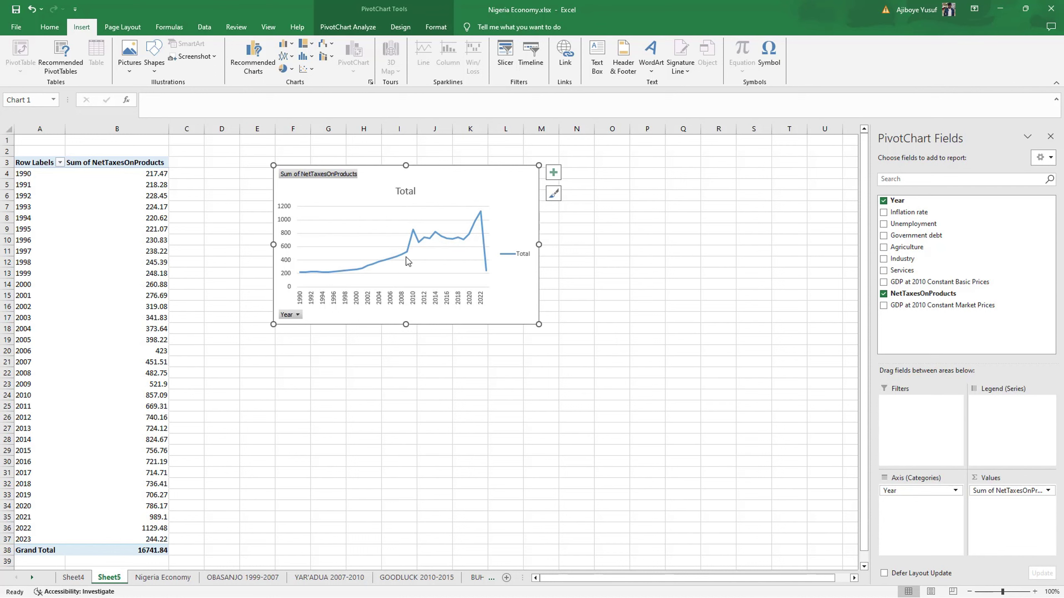
click(301, 273)
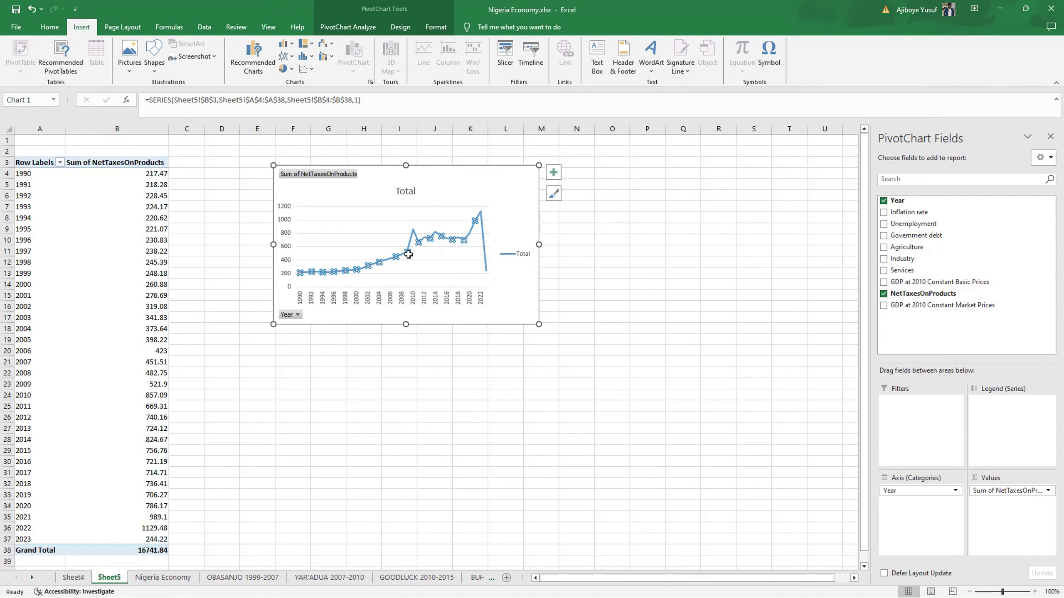
click(413, 231)
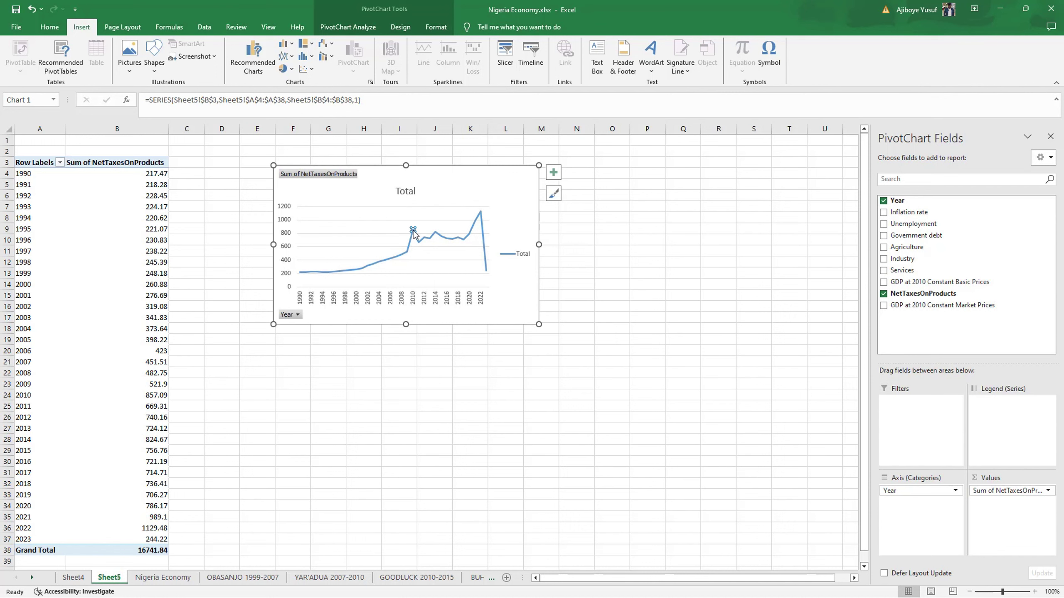
mouse_move(413, 229)
mouse_move(480, 213)
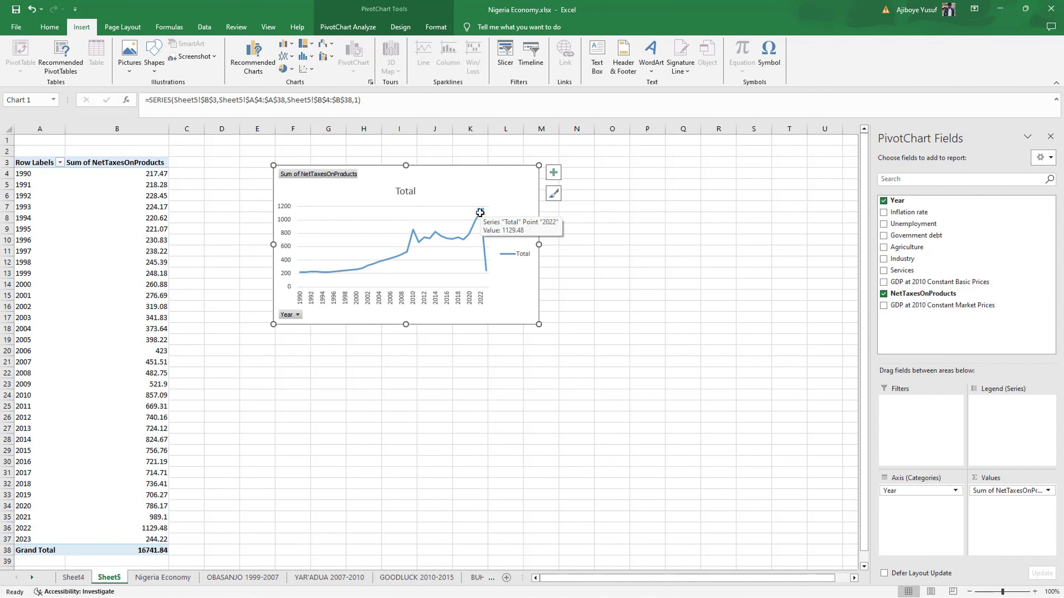
click(481, 211)
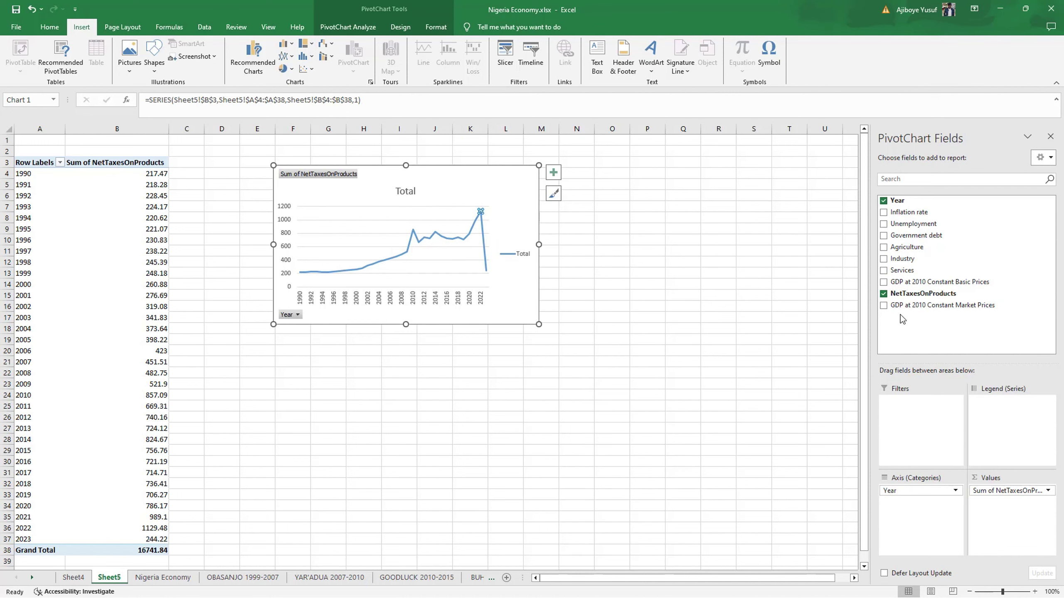
Replace NetTaxesOnProducts with the sum of Services, and after viewing its line, swap Services for the sum of Industry
click(884, 294)
click(885, 270)
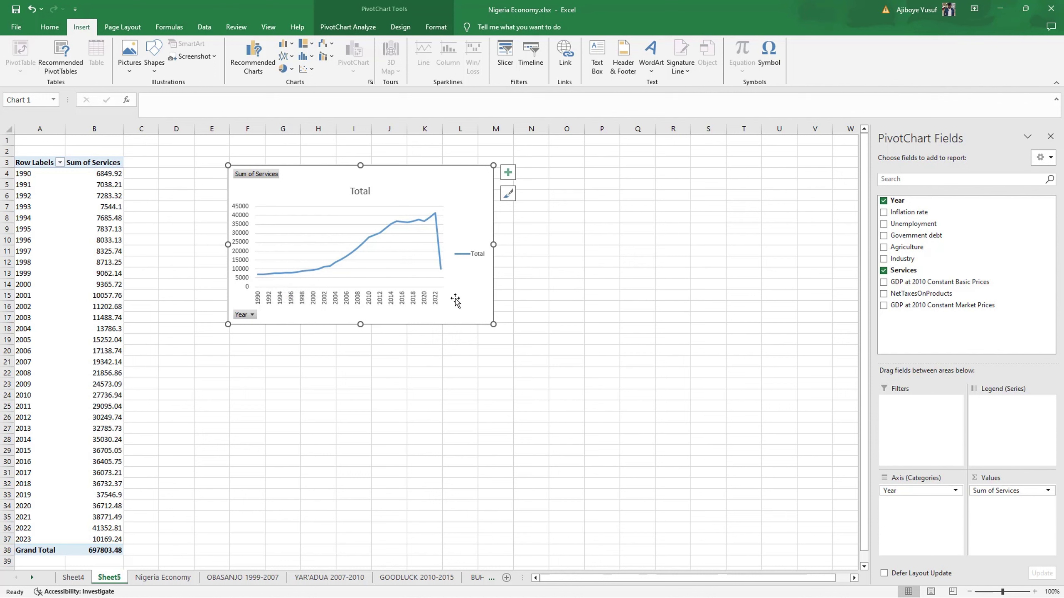
click(884, 271)
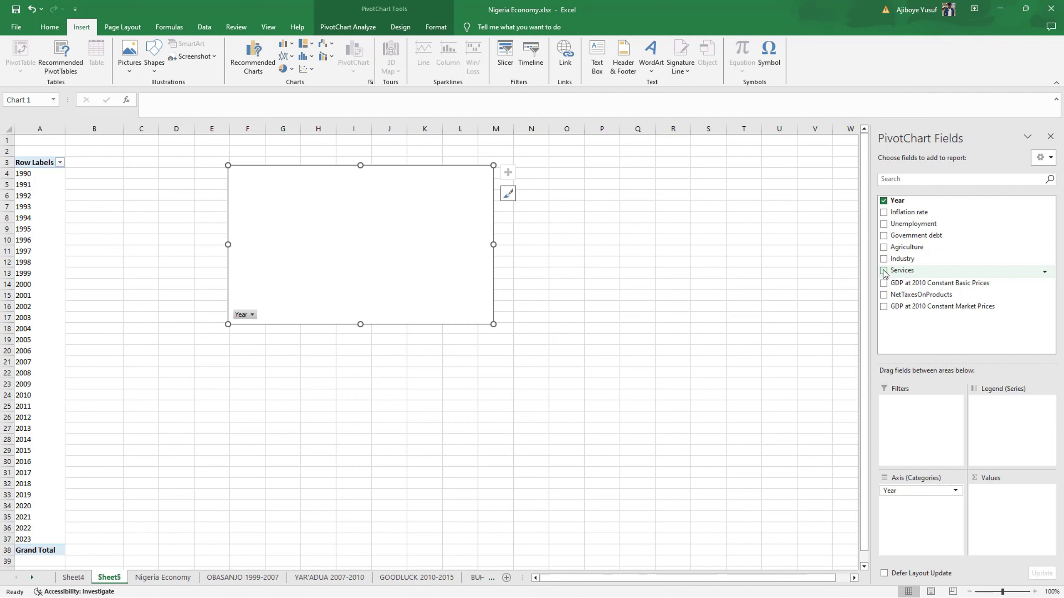
drag(885, 263, 999, 497)
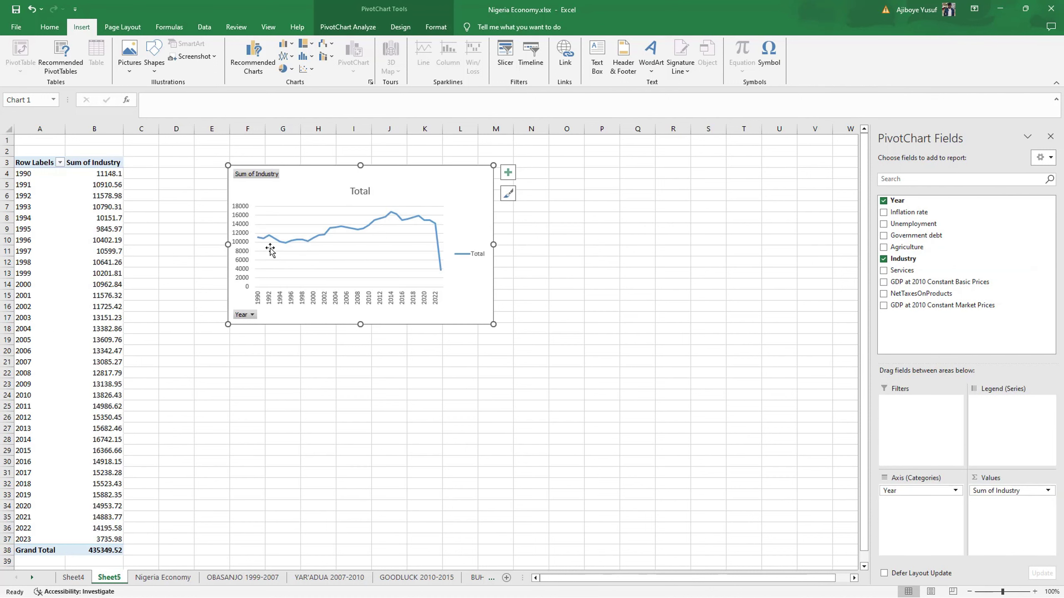
Replace Industry with the sum of Agriculture in the PivotChart and check the line around 2022
click(899, 261)
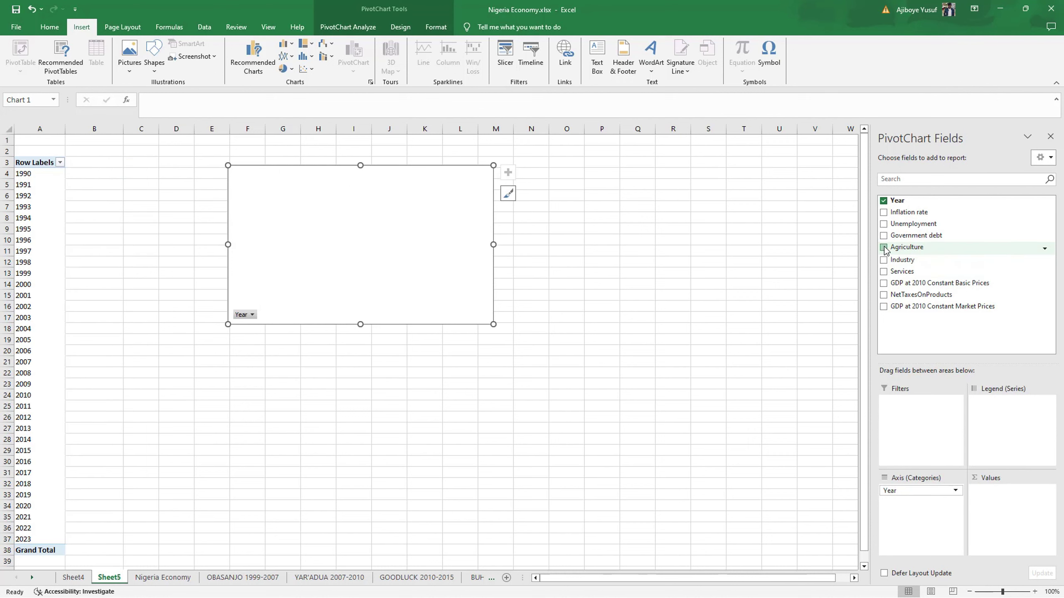
drag(994, 498, 994, 497)
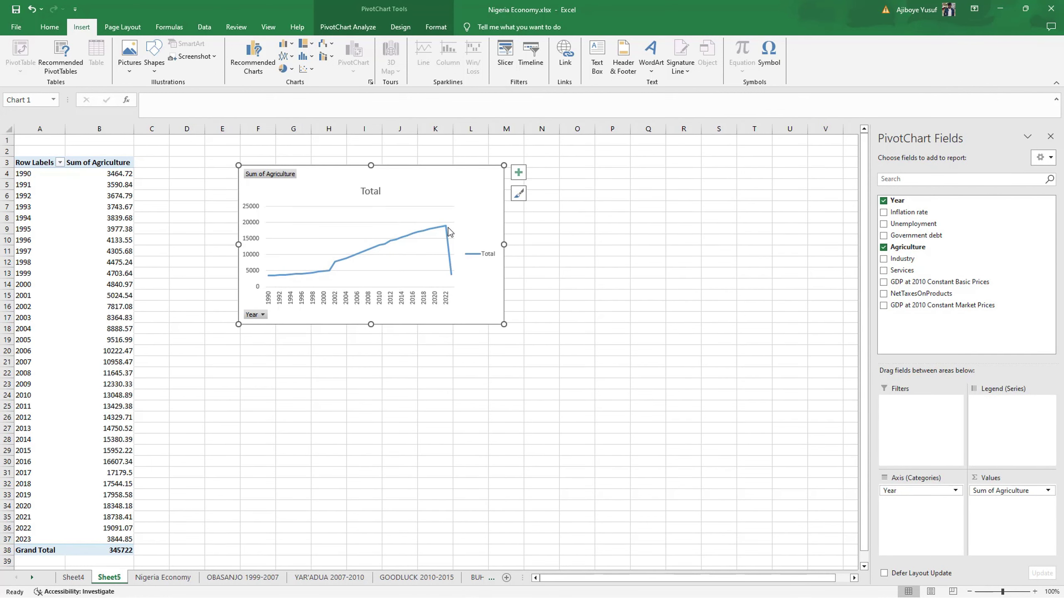
mouse_move(446, 233)
Set up a Correlation analysis on the Nigeria Economy sheet with A1:J35 as the input range
click(162, 578)
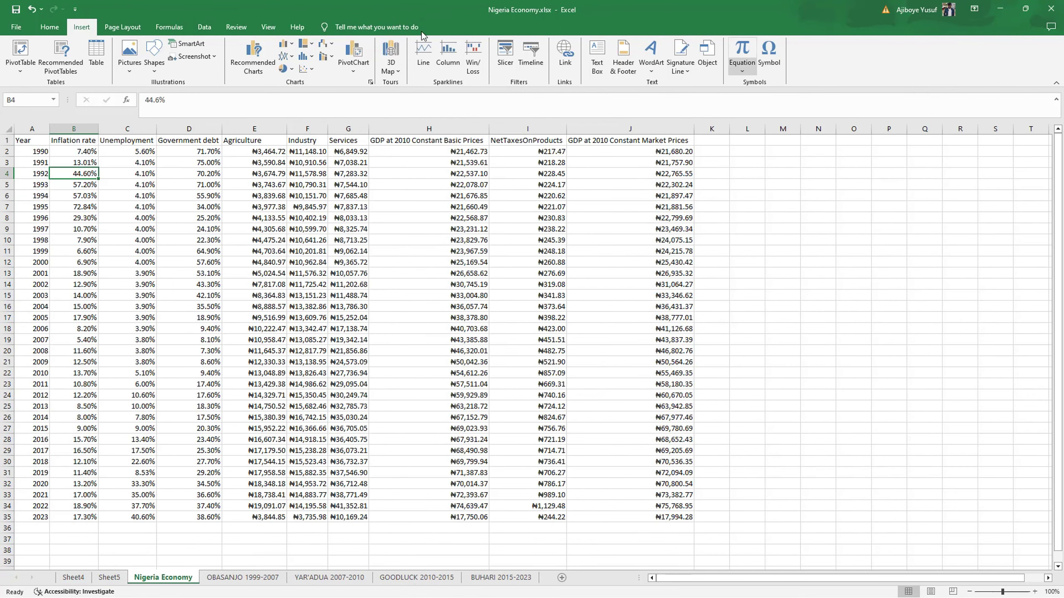
click(204, 27)
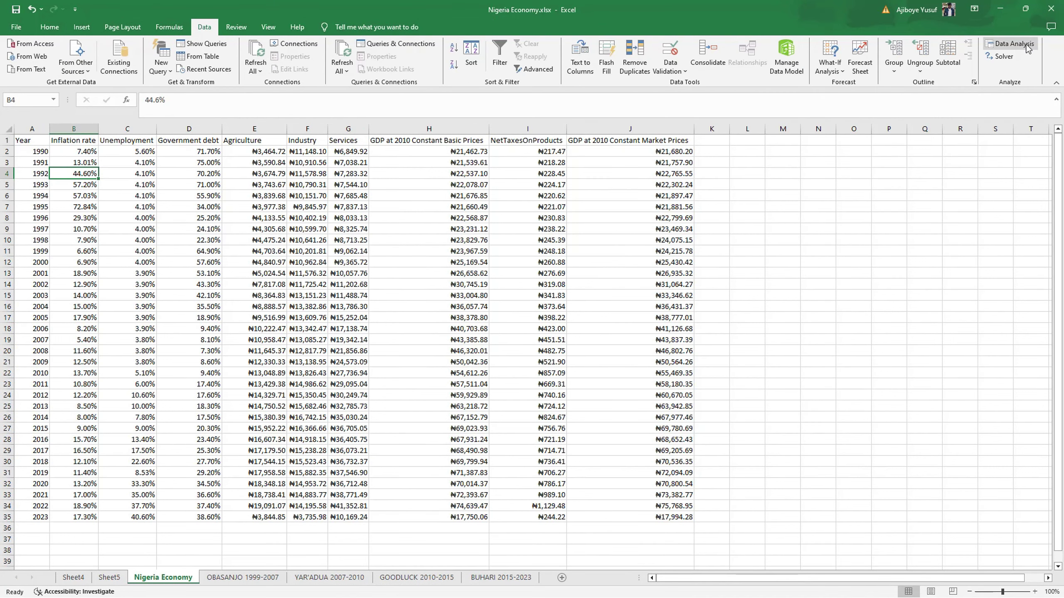
click(1010, 43)
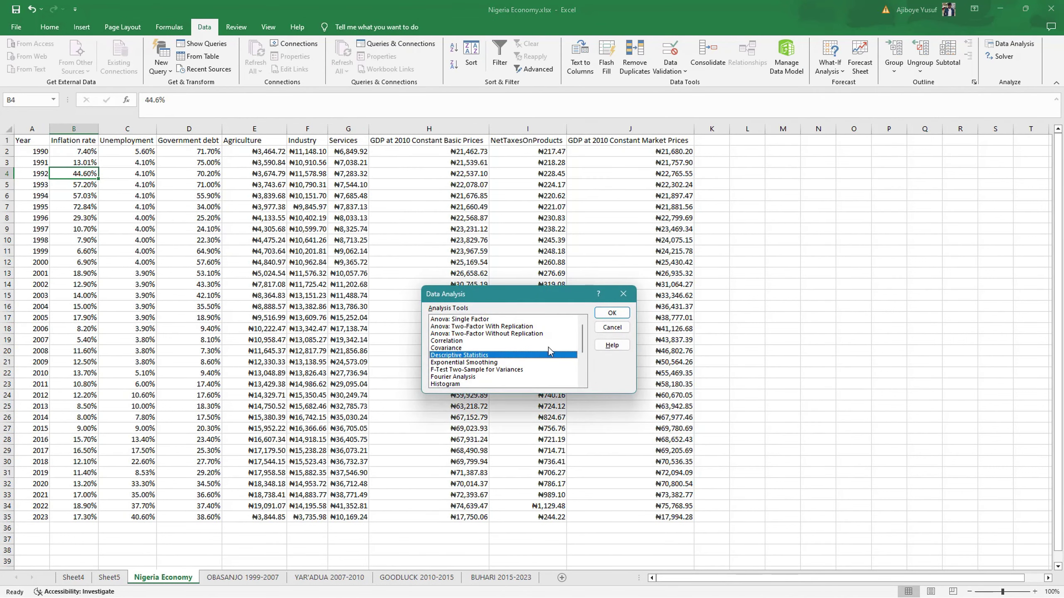
click(466, 340)
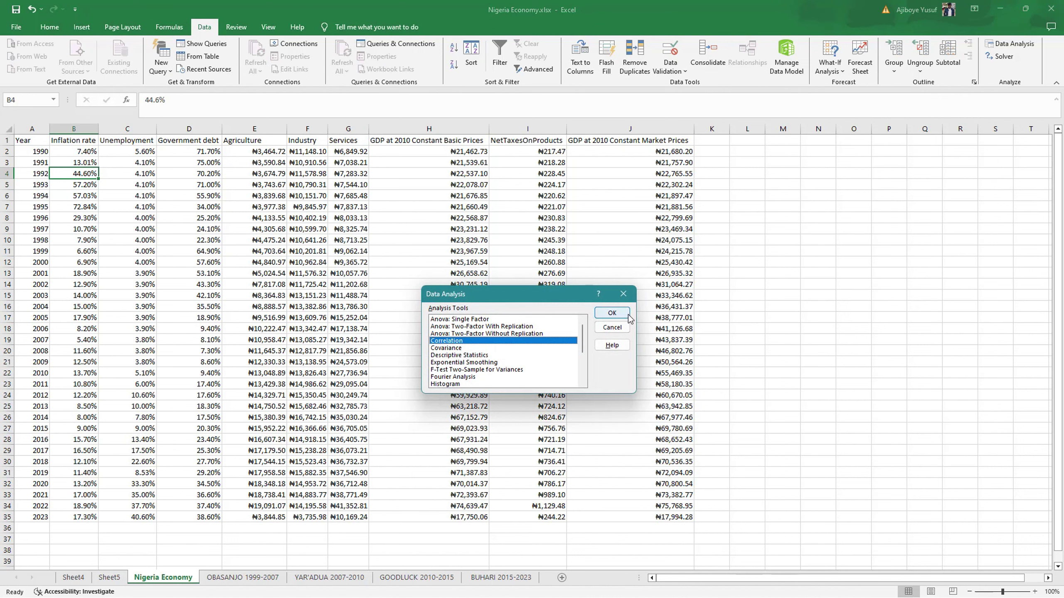
click(612, 312)
key(BackSpace)
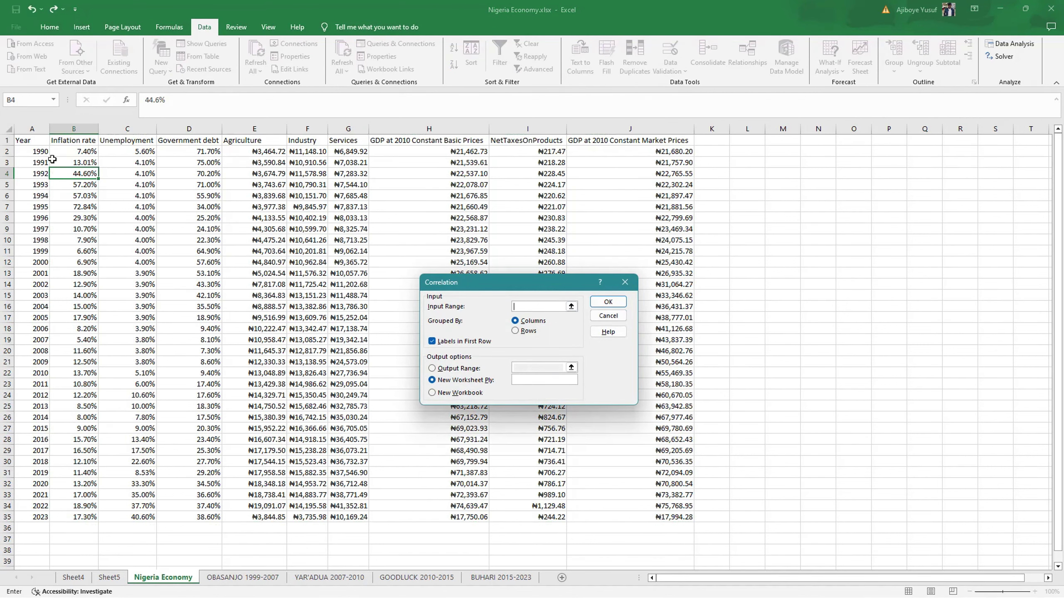
drag(21, 141, 649, 516)
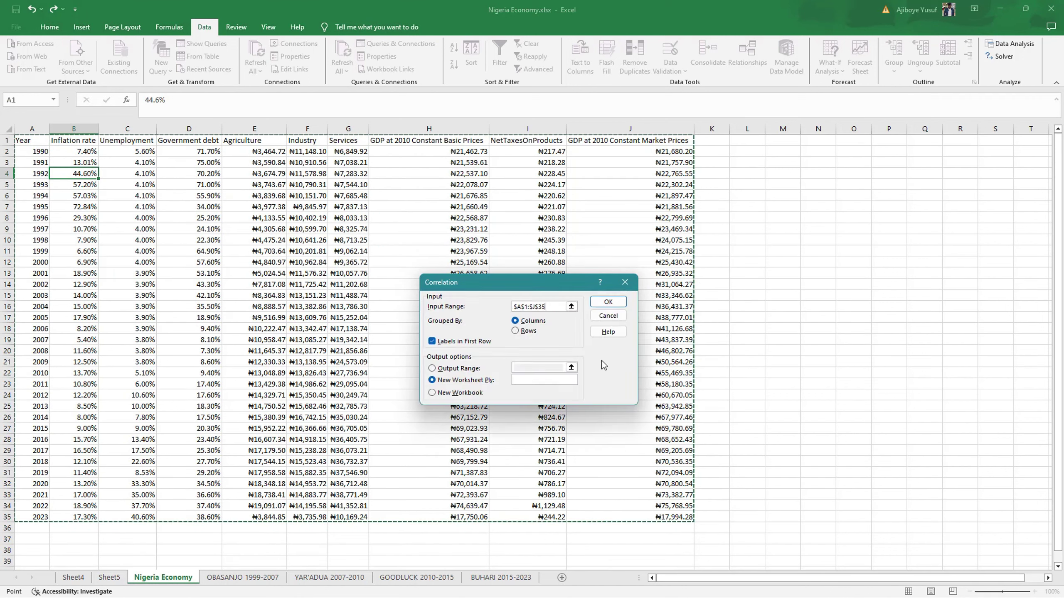
Output the correlation matrix to a new workbook and autofit its column widths
click(432, 369)
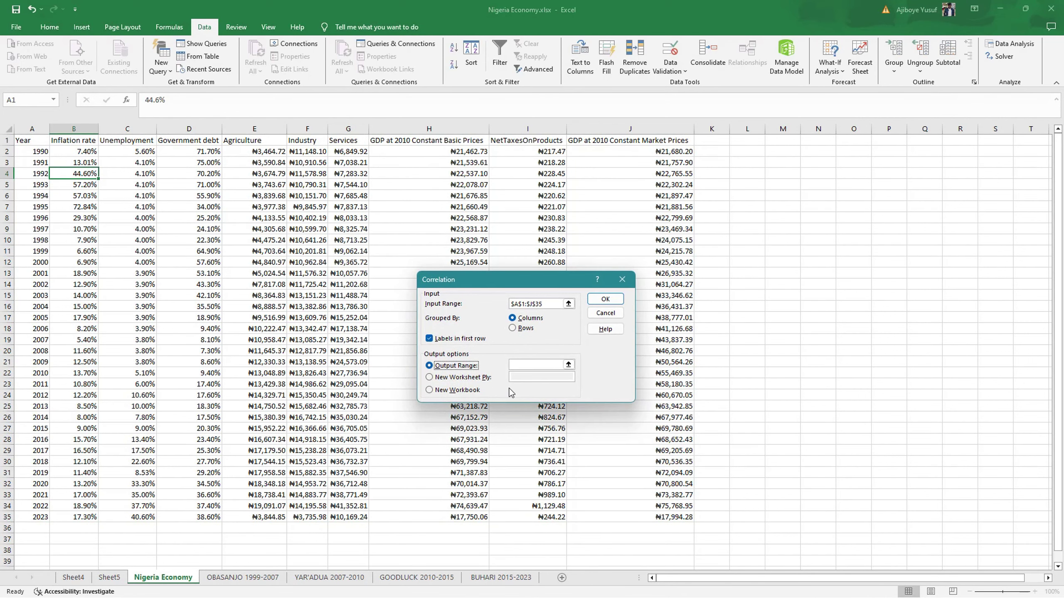
click(429, 391)
click(602, 297)
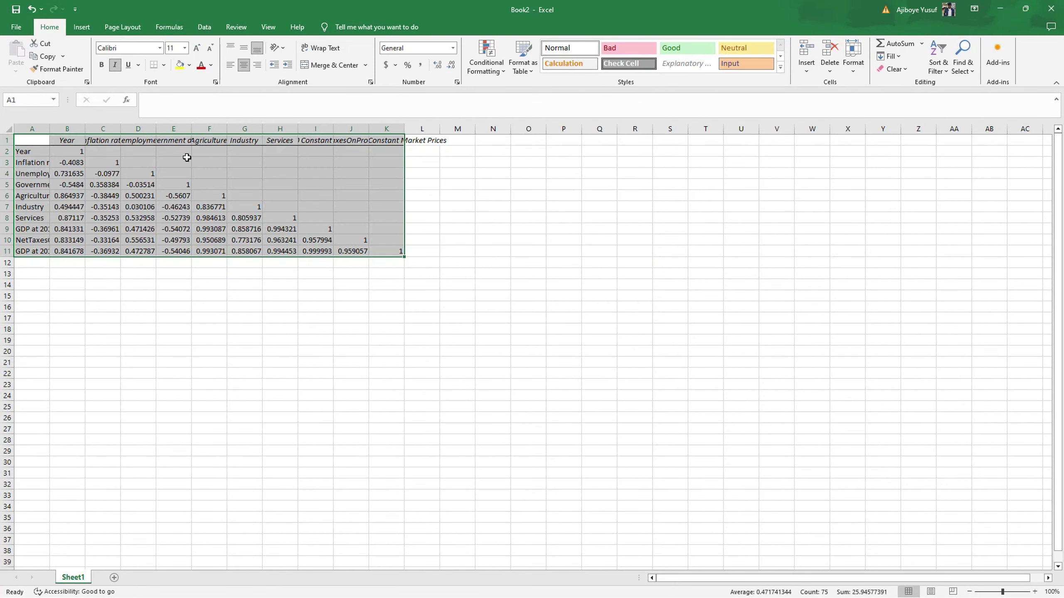
click(858, 73)
click(896, 139)
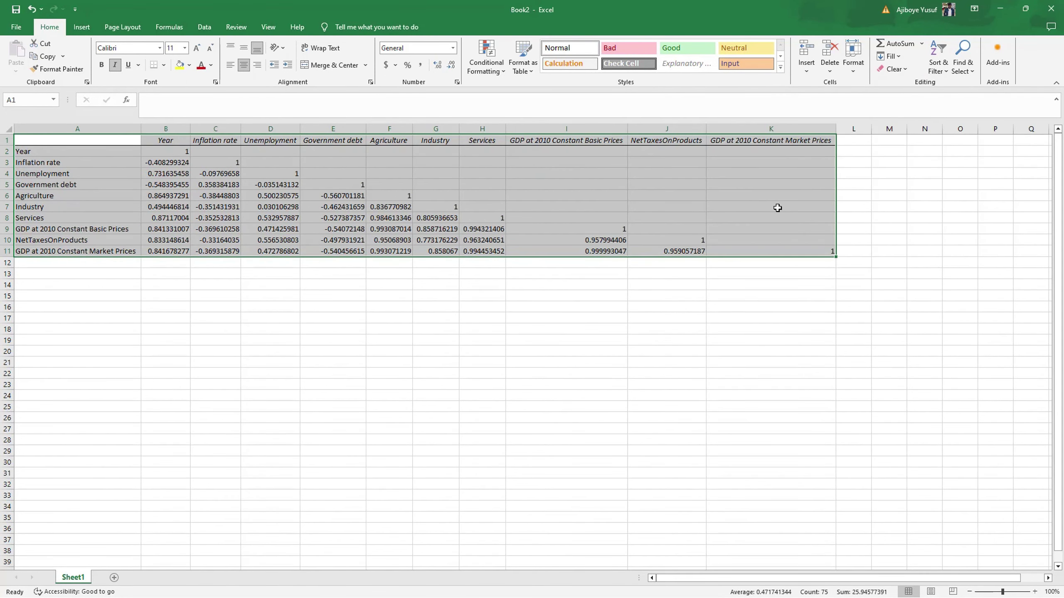
click(96, 253)
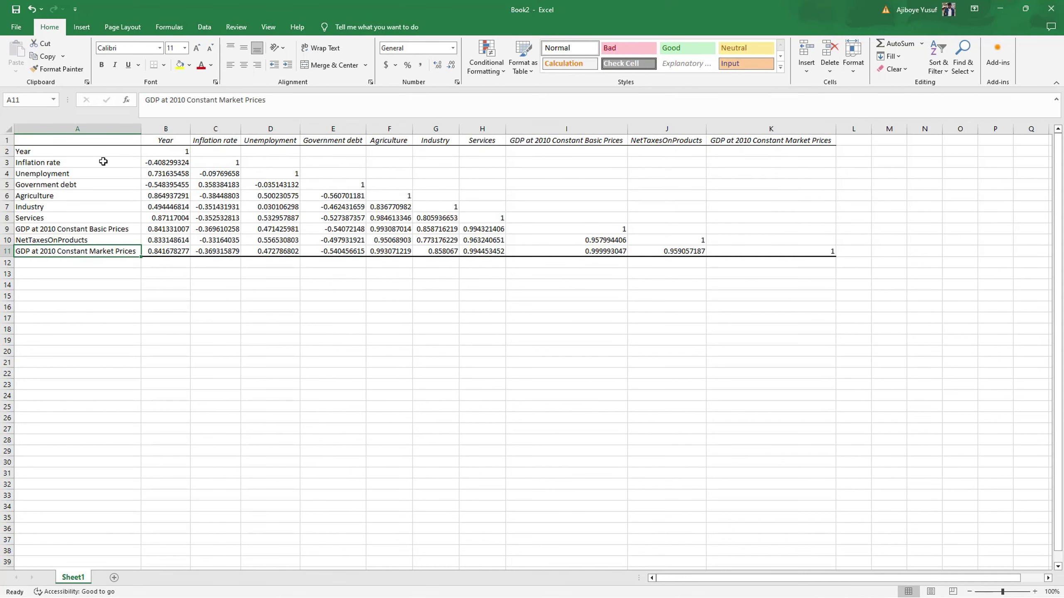
Examine the correlation matrix's header row and the Inflation rate column, focusing on its coefficients with Unemployment and Industry
click(7, 140)
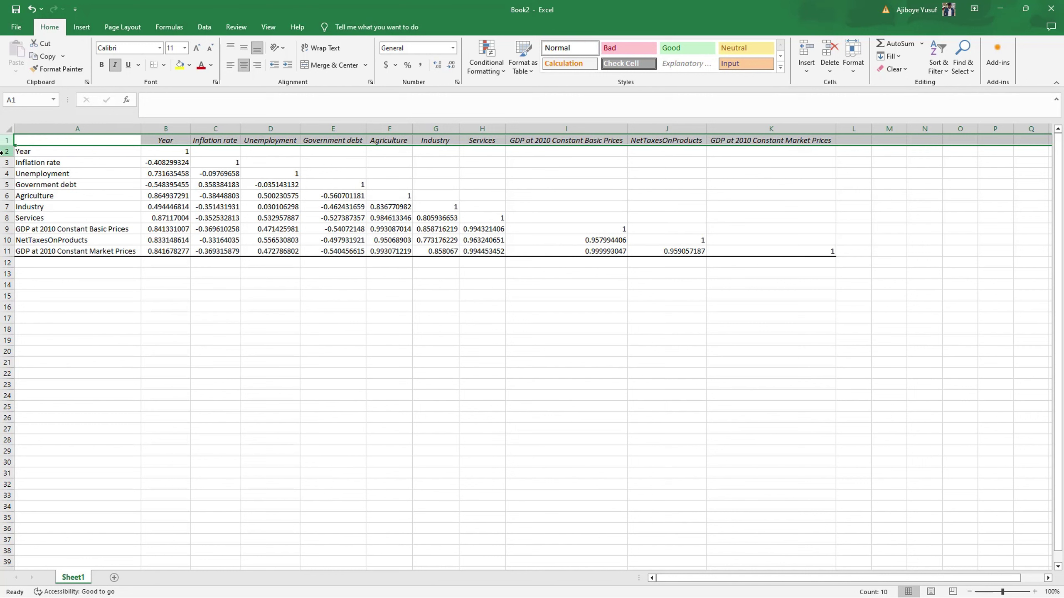
click(120, 210)
click(35, 165)
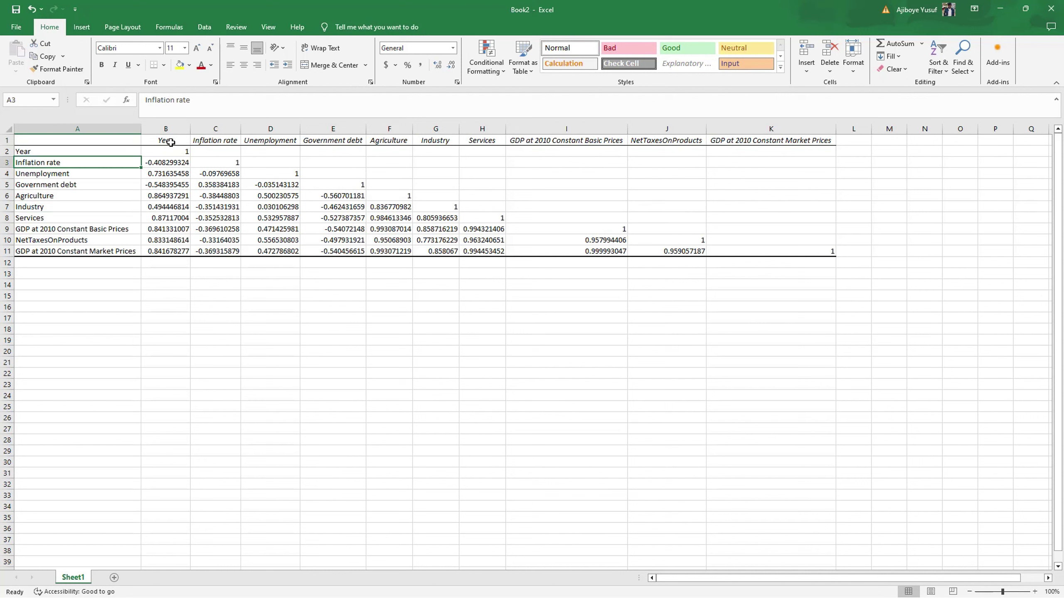
click(234, 142)
click(218, 175)
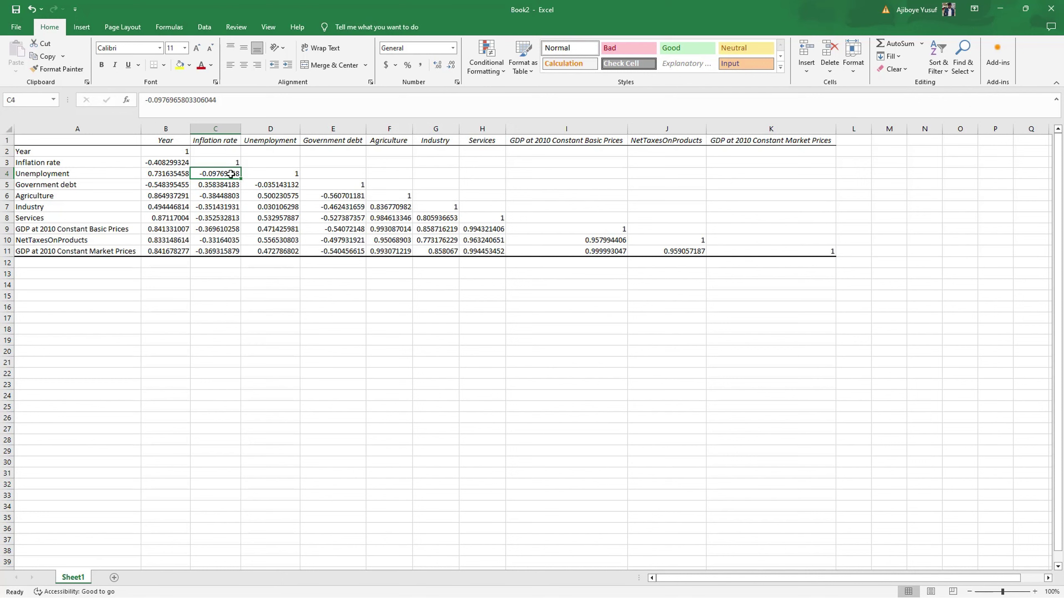
double_click(231, 174)
click(230, 205)
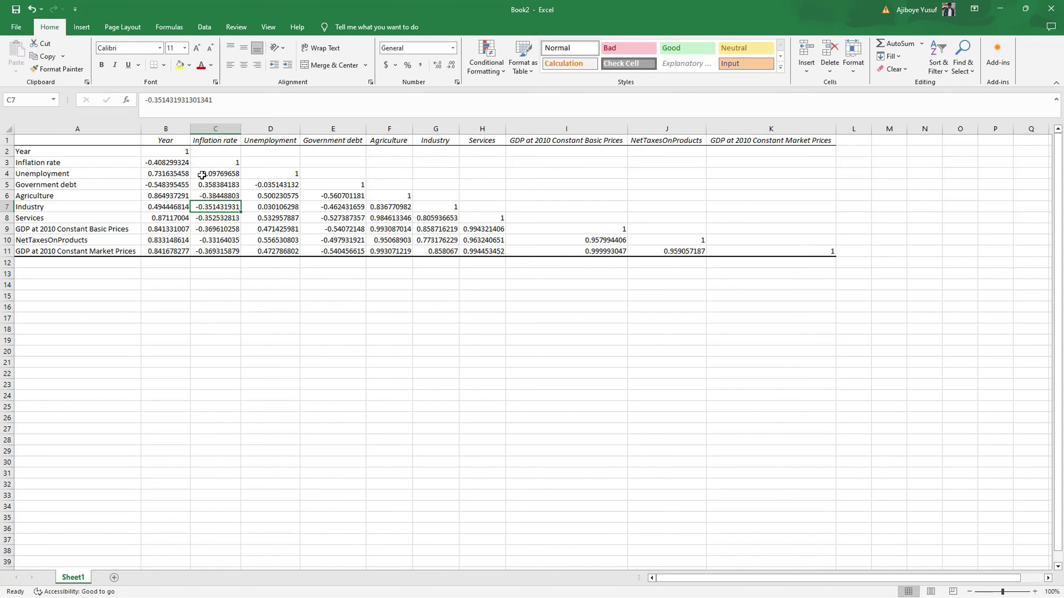
click(224, 174)
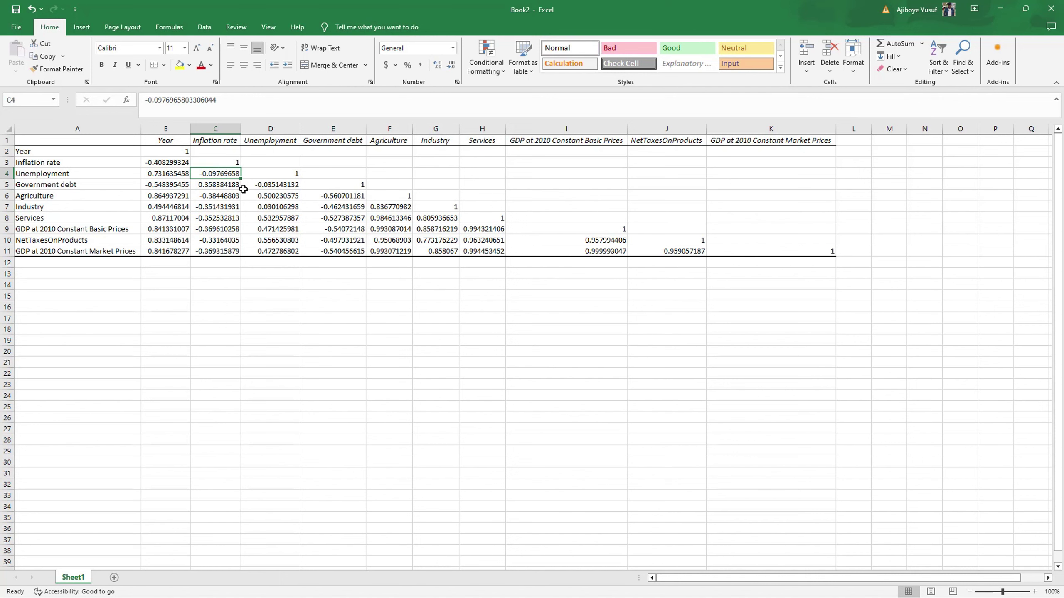
Switch to the economy dataset in SPSS Statistics and start a Bivariate Correlations analysis
key(alt+Tab)
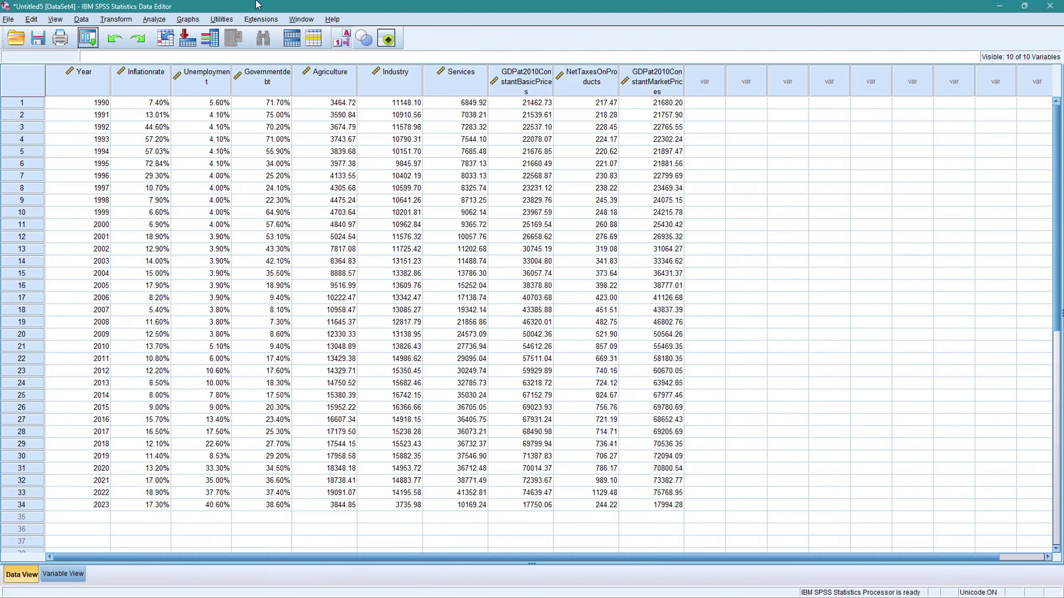
click(159, 21)
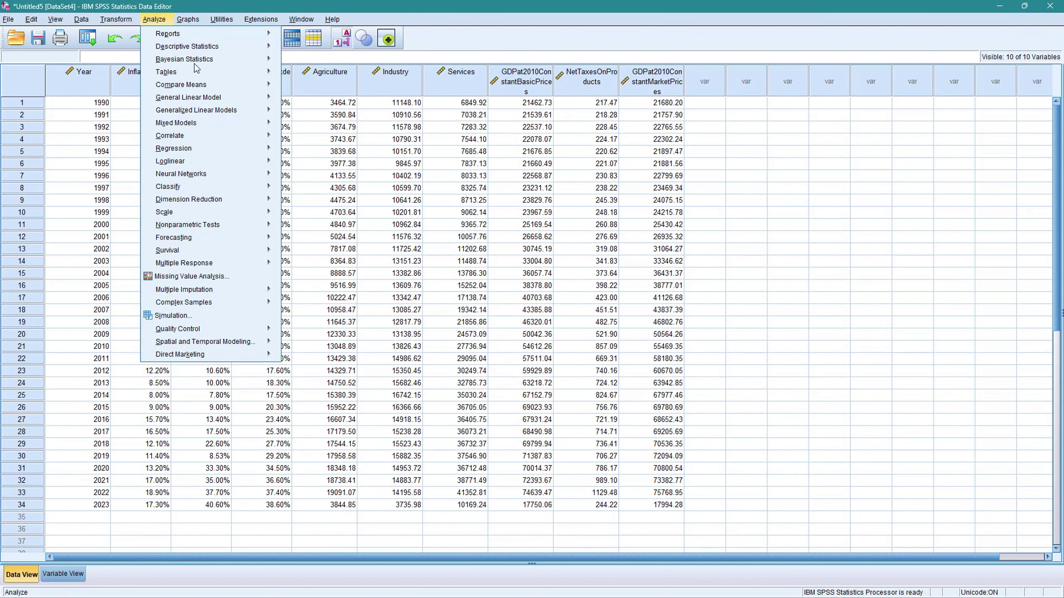
mouse_move(213, 139)
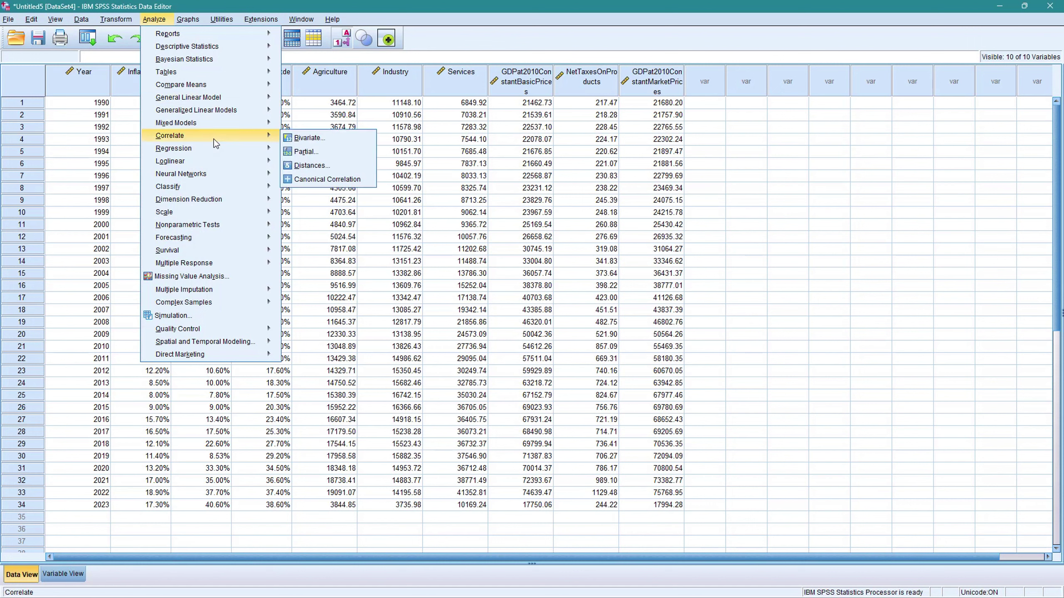
click(321, 141)
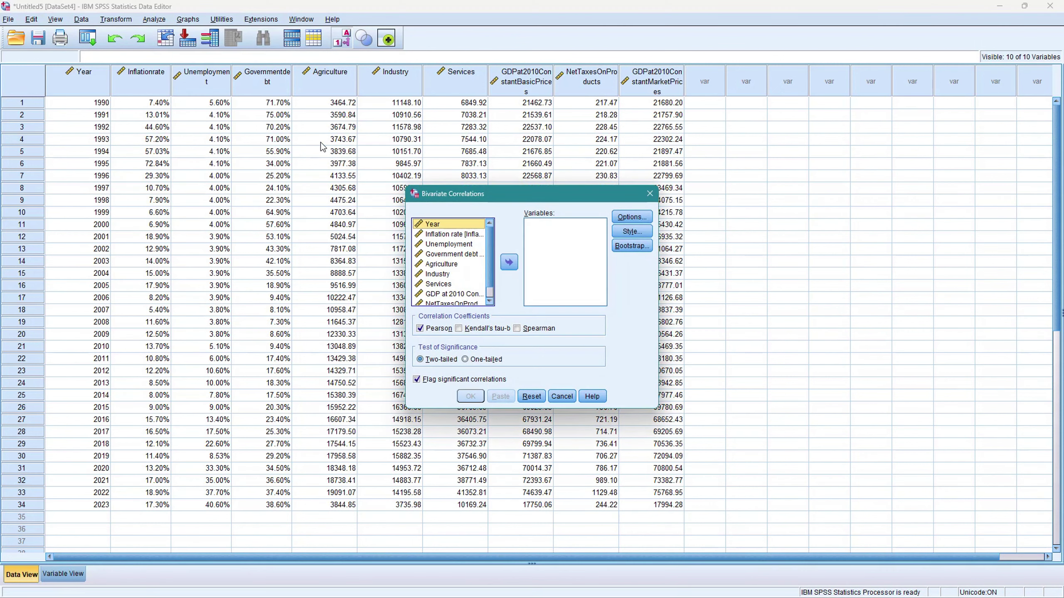
Add every variable except Year, from Inflation rate through GDP at 2010 Constant Market Prices, to the bivariate correlation variables
click(452, 234)
shift+click(460, 244)
shift+click(461, 254)
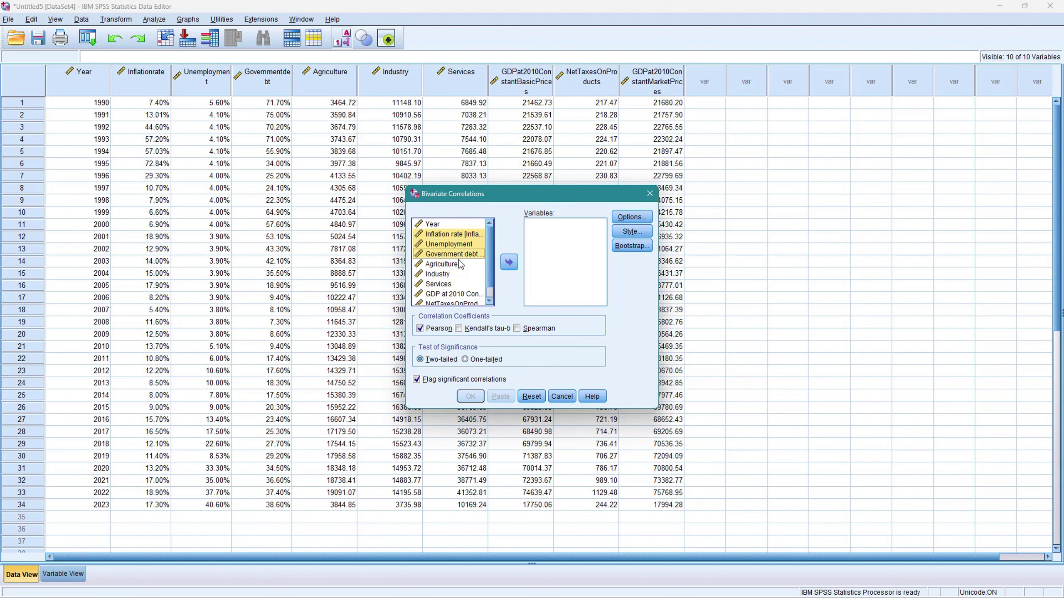
shift+click(460, 264)
shift+click(460, 274)
shift+click(460, 284)
shift+click(461, 294)
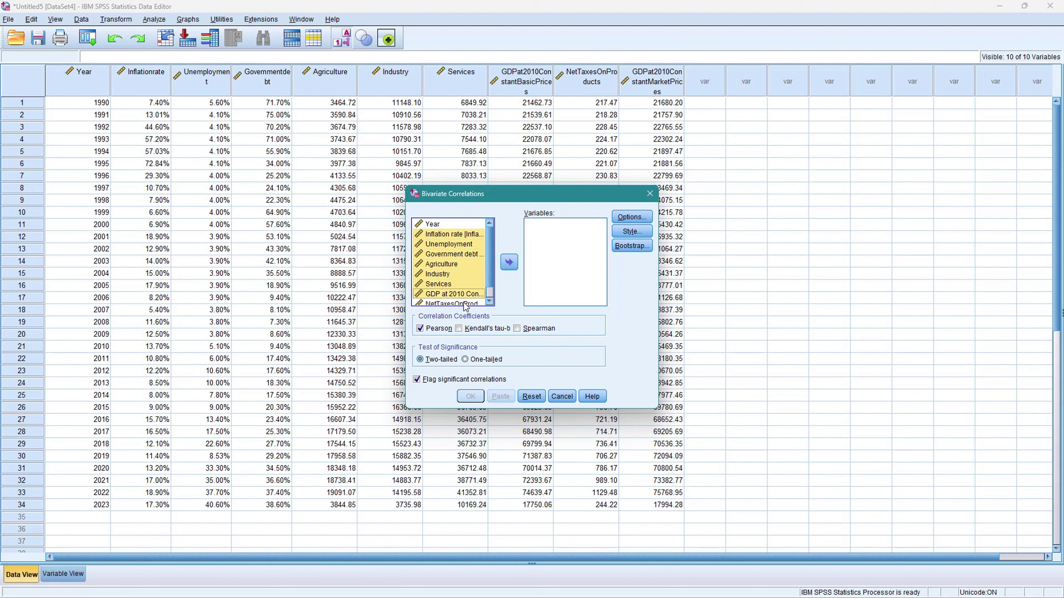
shift+click(464, 303)
click(489, 302)
shift+click(465, 301)
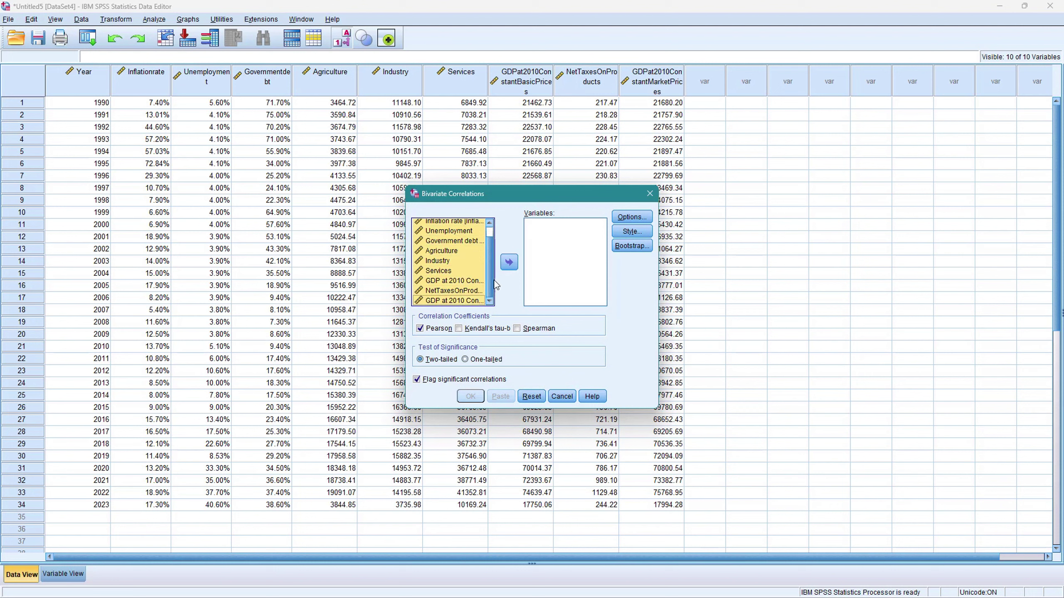
click(509, 262)
Run the bivariate analysis with Pearson coefficients, a two-tailed significance test and significant correlations flagged, leaving the additional statistics options unselected
click(643, 220)
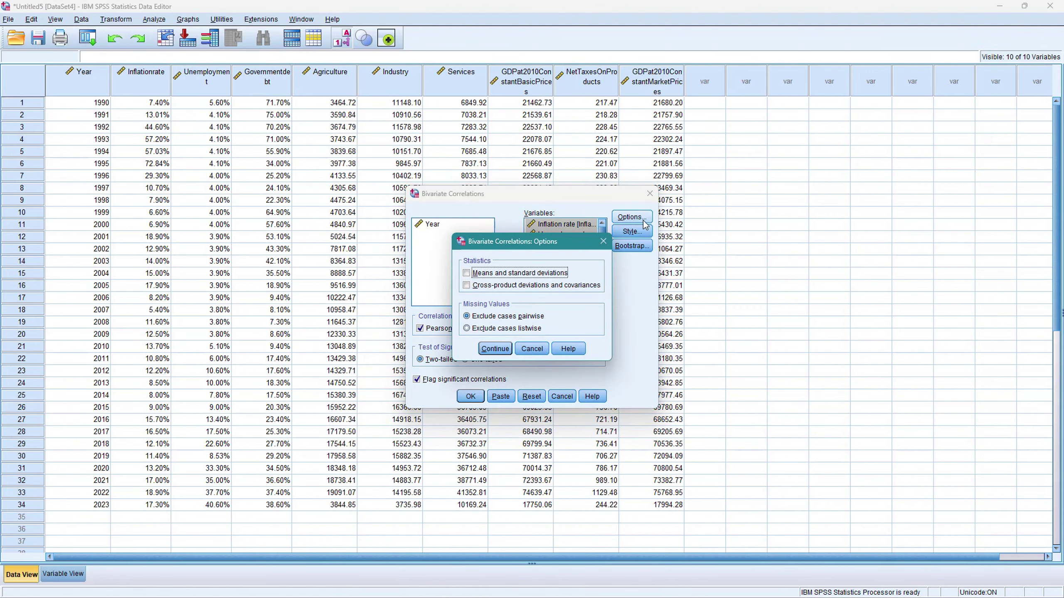
click(604, 242)
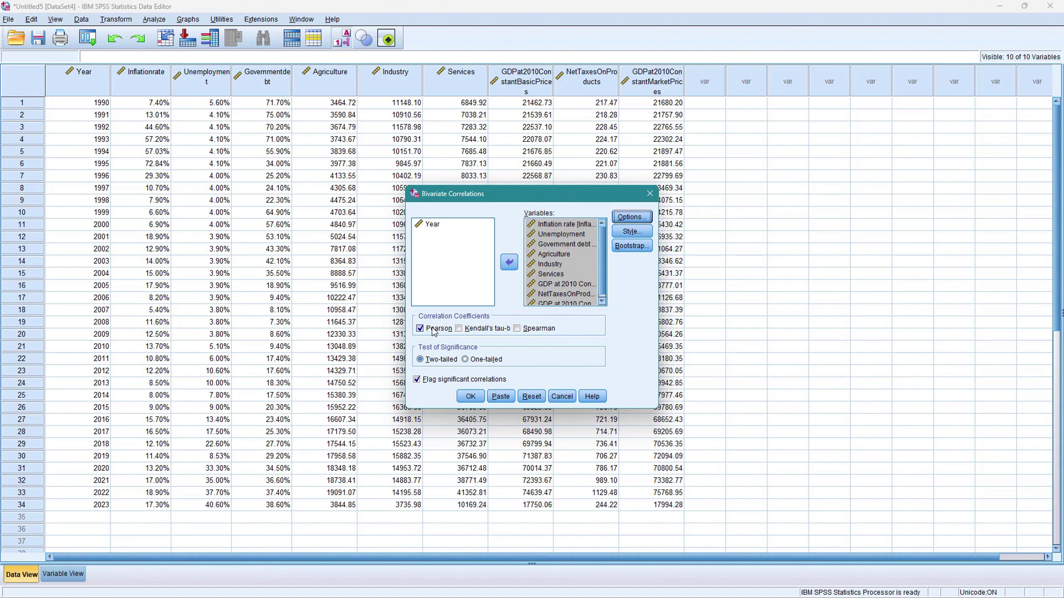
click(422, 360)
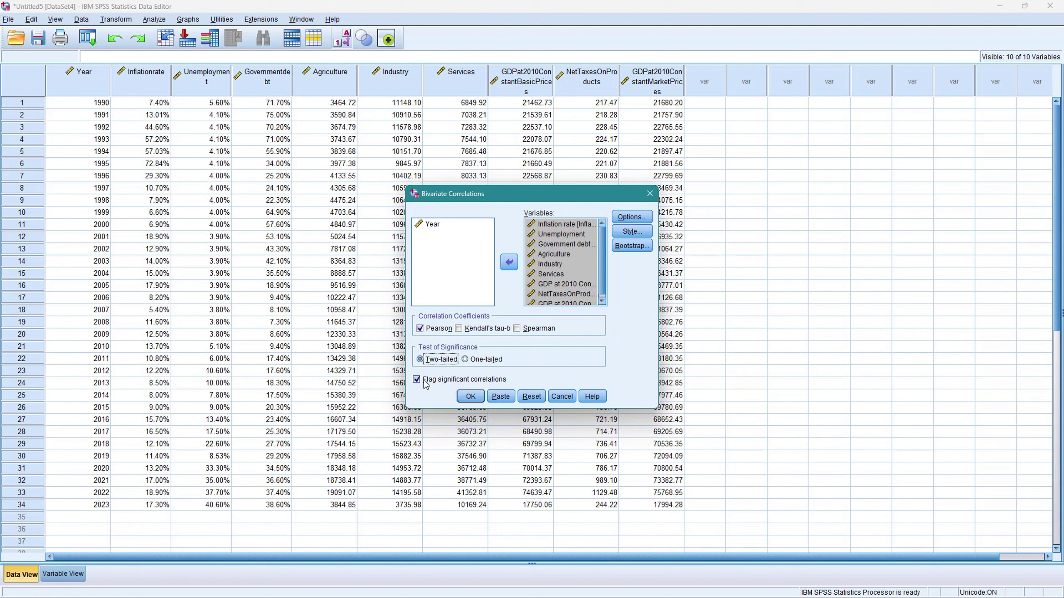
click(470, 396)
scroll(615, 318, down, 1)
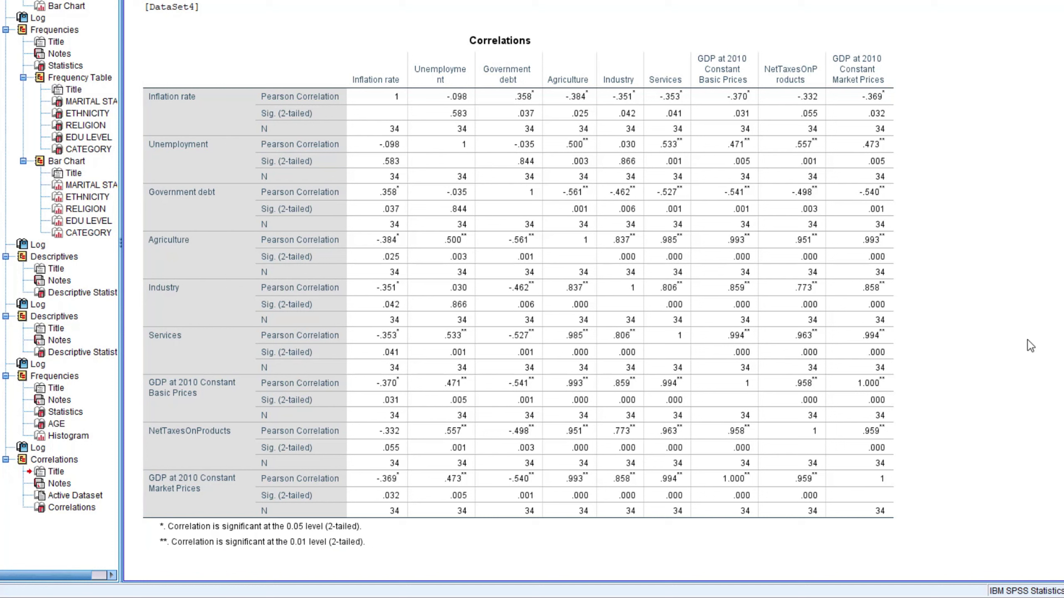
Examine the coefficients and two-tailed significance values in the Correlations table, including the GDP at 2010 Constant Market Prices row
click(633, 480)
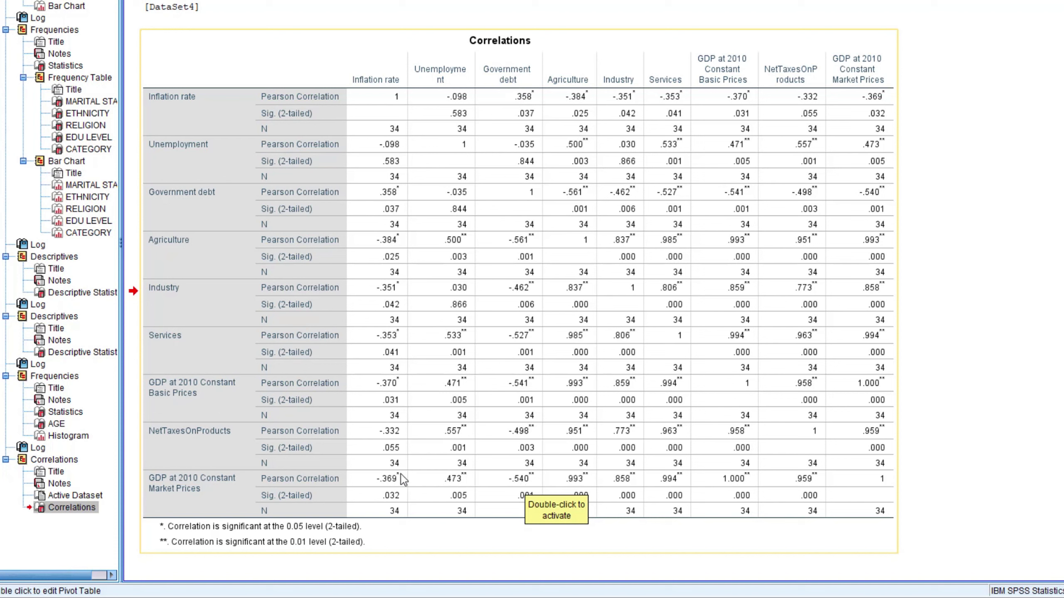
double_click(198, 484)
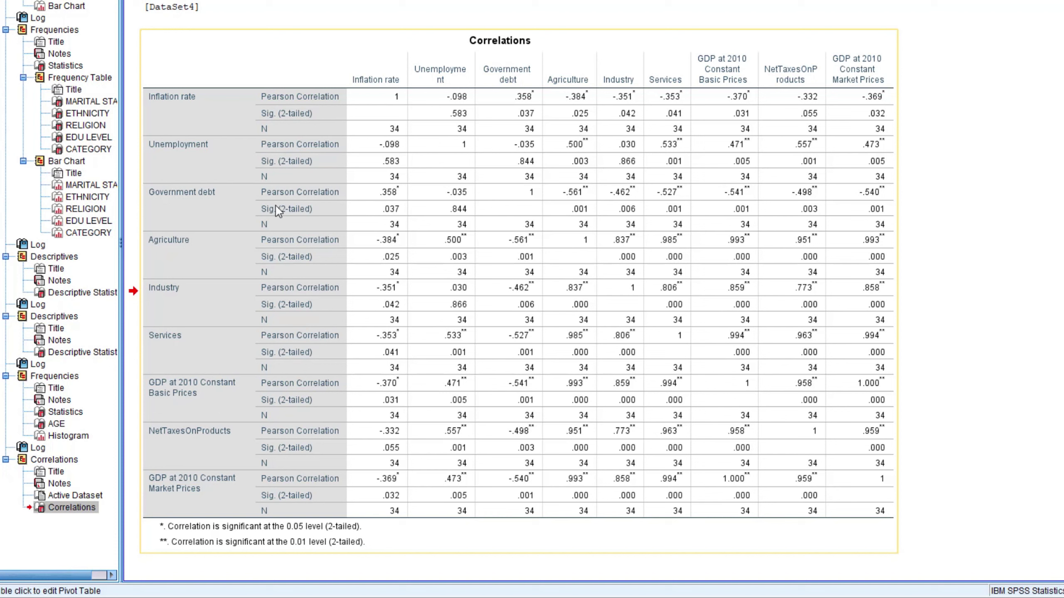
double_click(692, 273)
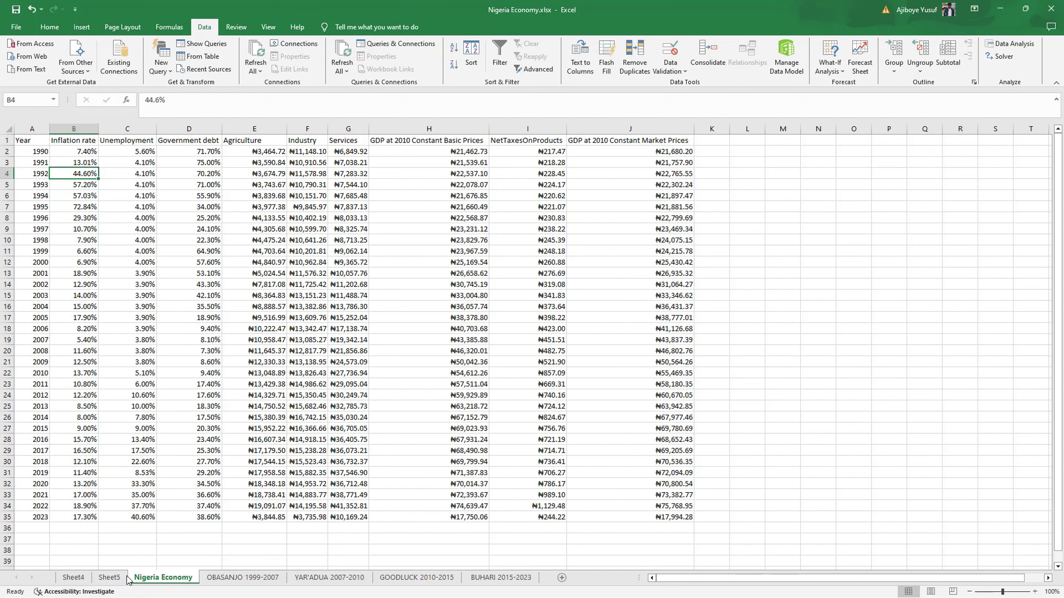
On Sheet5 of the Nigeria Economy workbook in Excel, replace Agriculture in the PivotChart with Inflation rate, Unemployment and Government debt
click(101, 581)
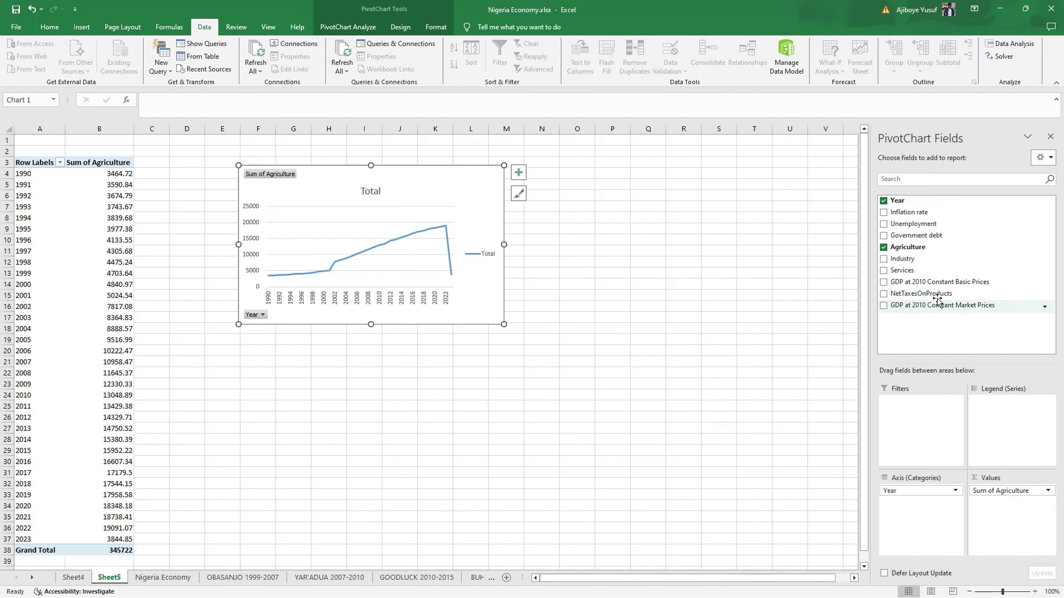
click(884, 248)
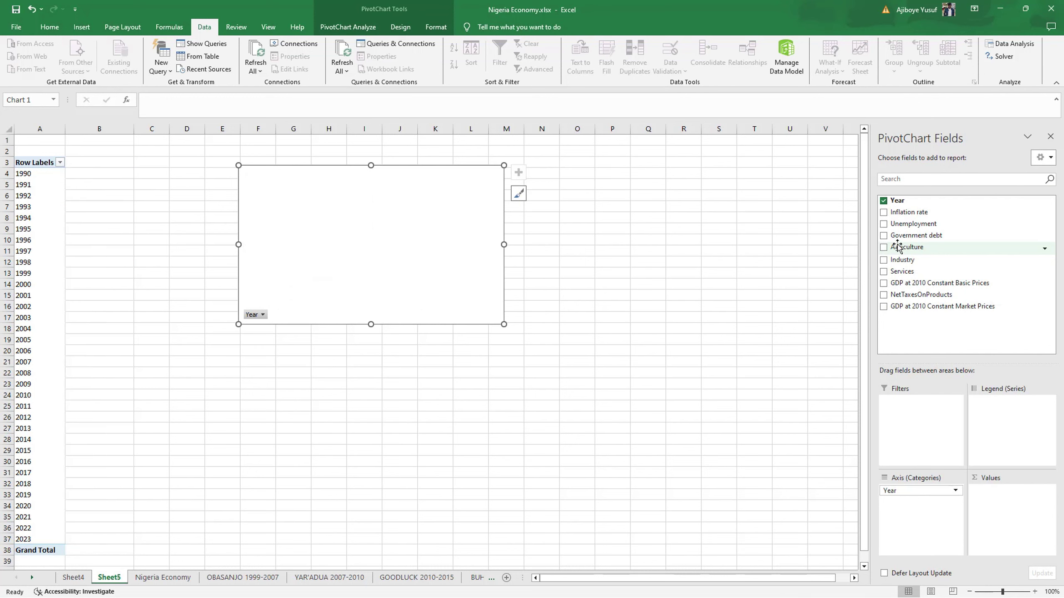
click(883, 213)
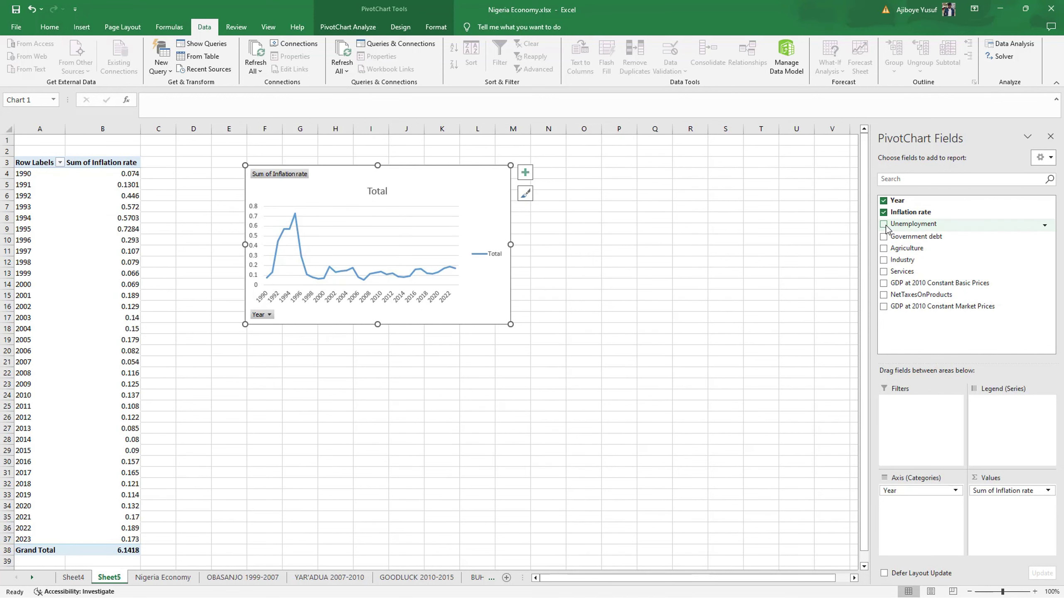
click(884, 225)
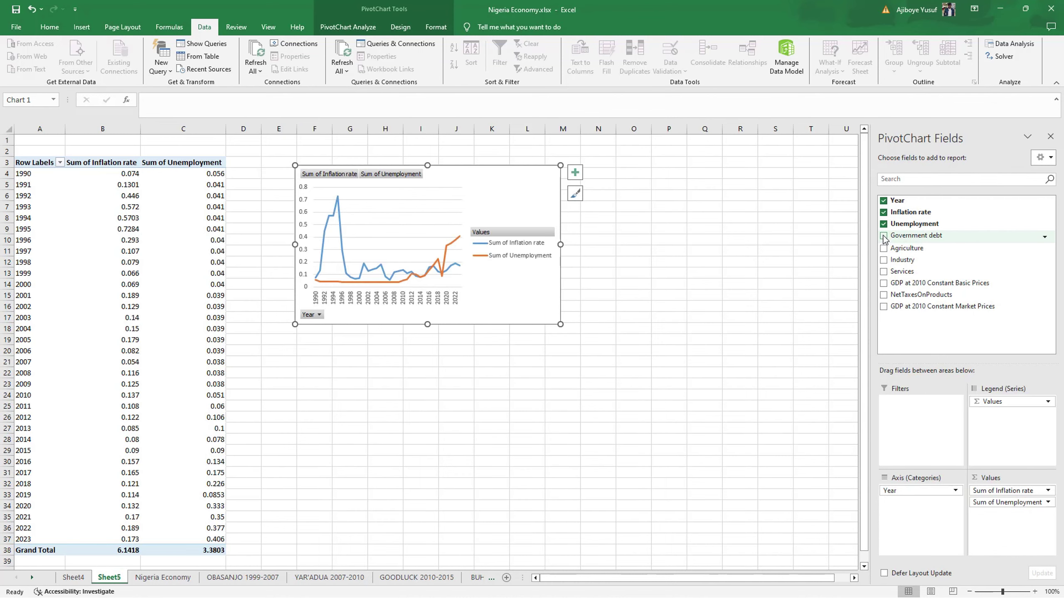
click(884, 236)
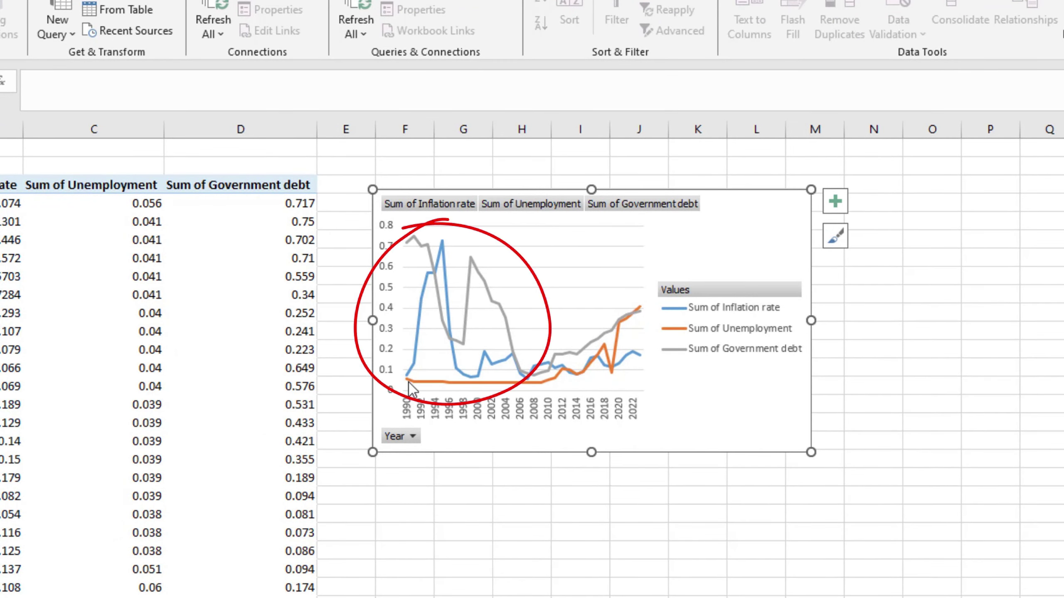
Examine the yearly trends of inflation, unemployment and government debt in the PivotChart, especially from 1990 to about 2008
mouse_move(410, 388)
click(531, 384)
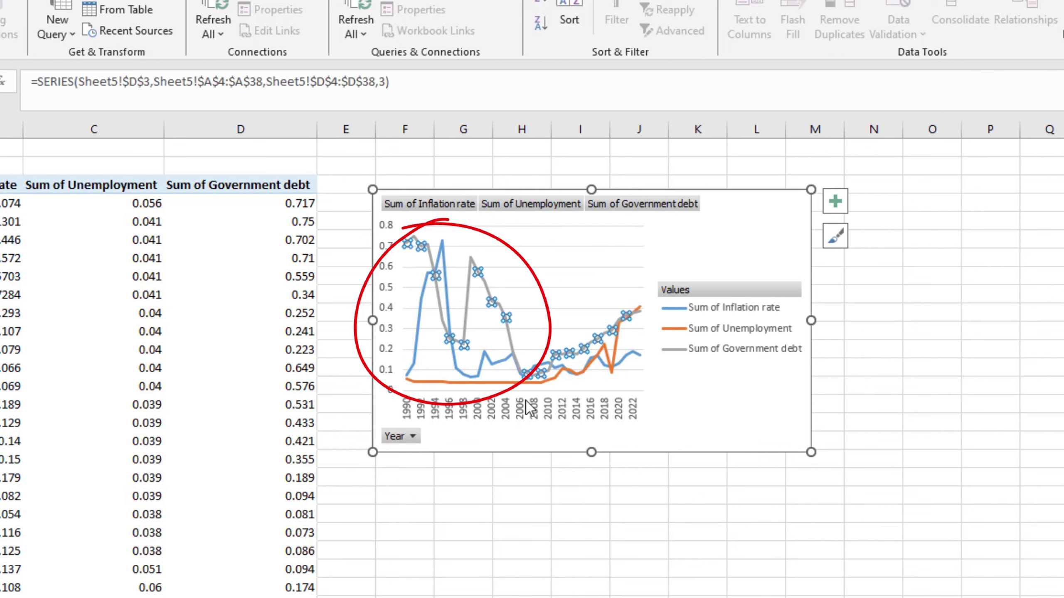
mouse_move(524, 377)
click(875, 255)
click(523, 257)
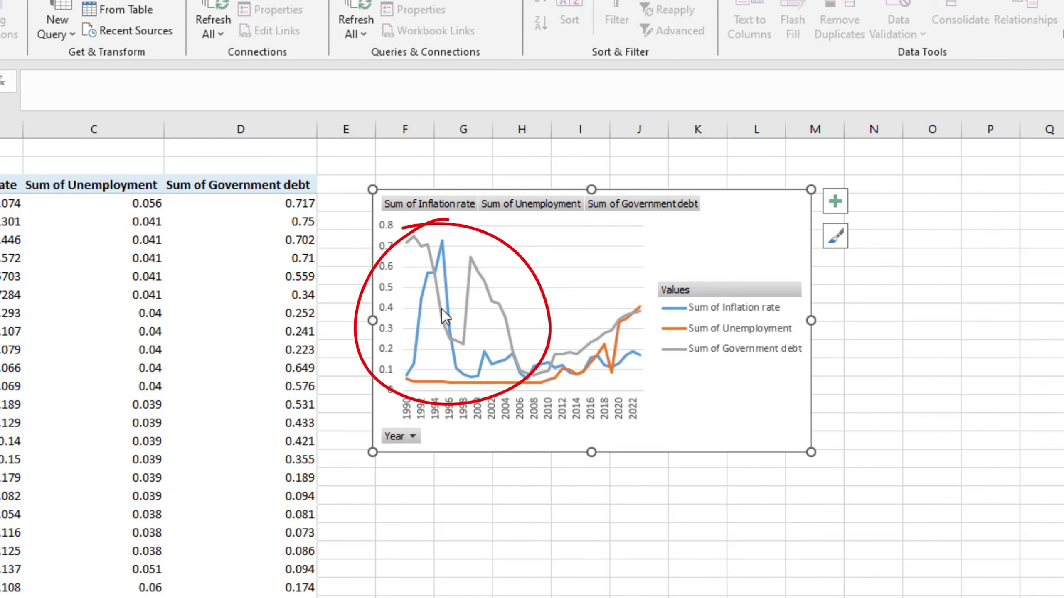
mouse_move(442, 309)
mouse_move(530, 383)
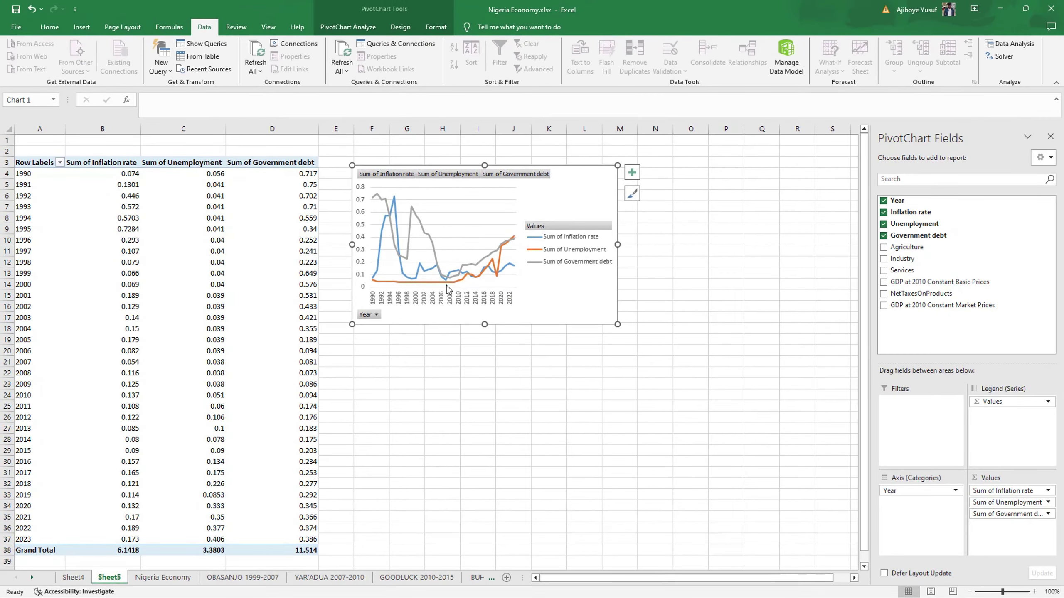
click(447, 282)
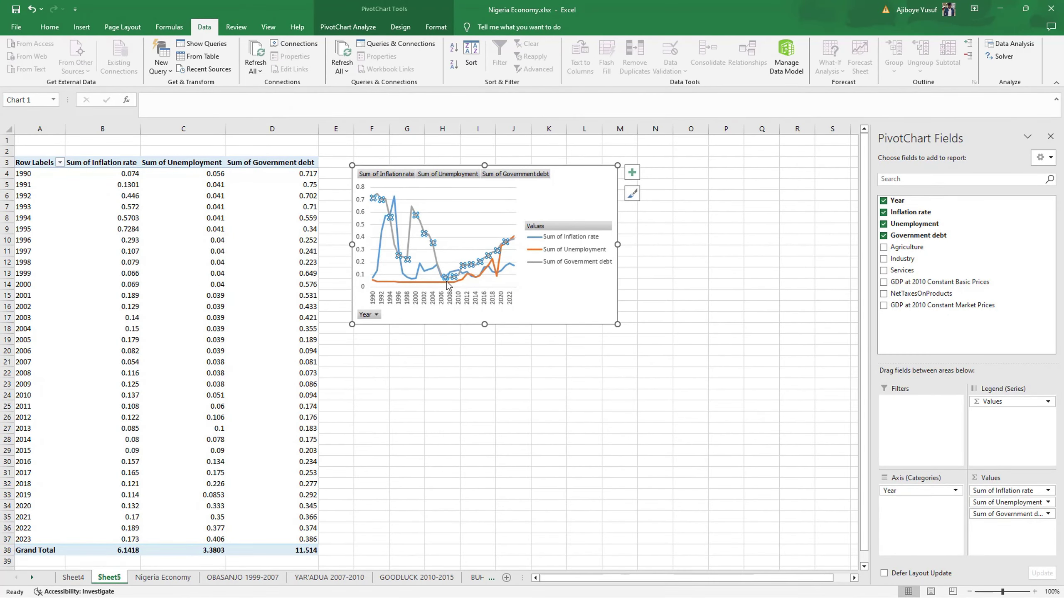
Replace the charted fields with Agriculture, Industry and Services, and inspect the Services line
click(884, 213)
click(884, 225)
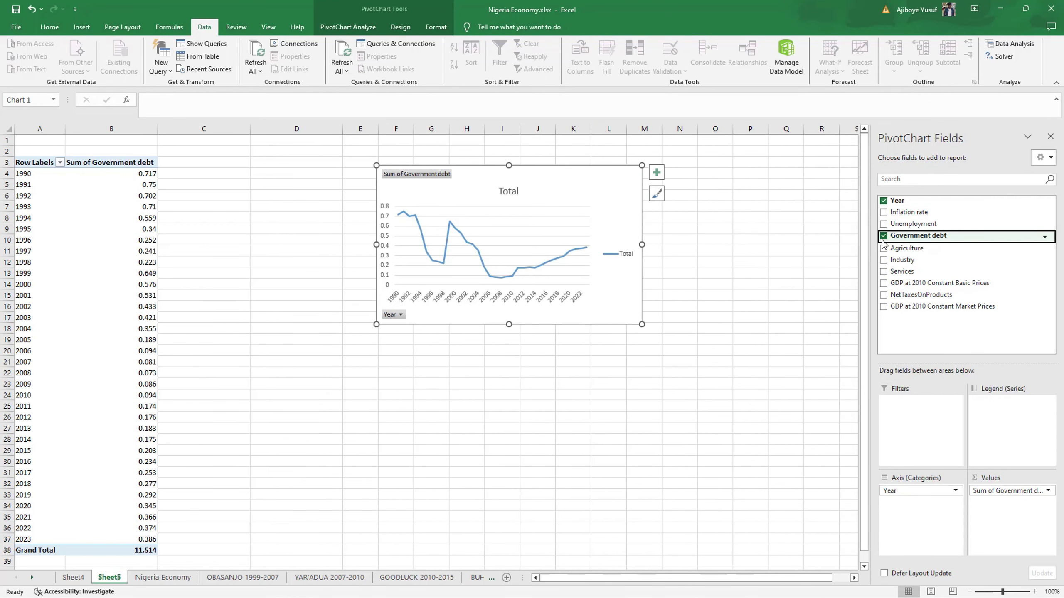
click(883, 236)
click(883, 247)
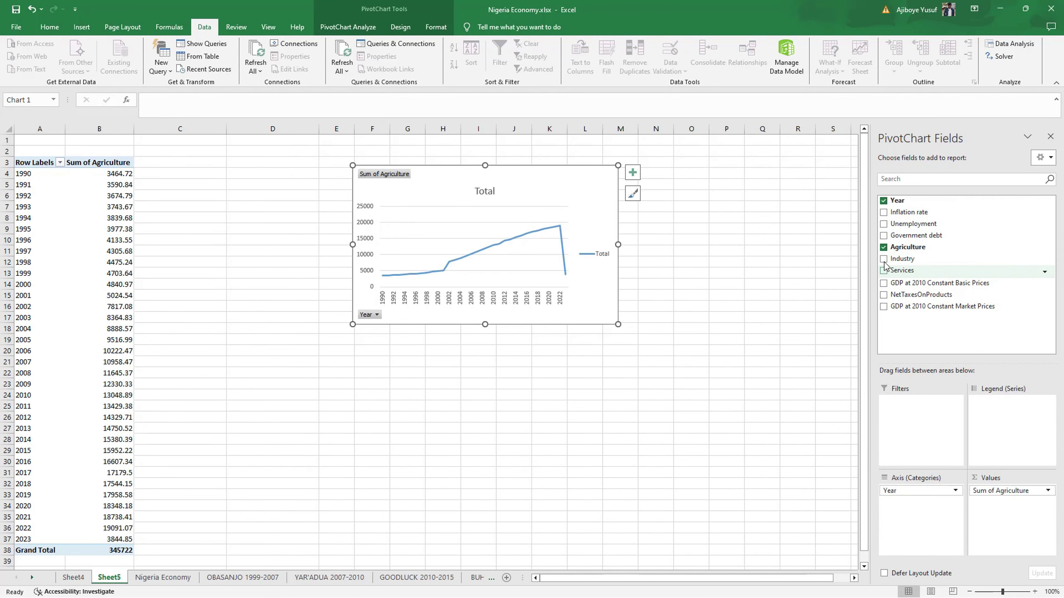
click(884, 259)
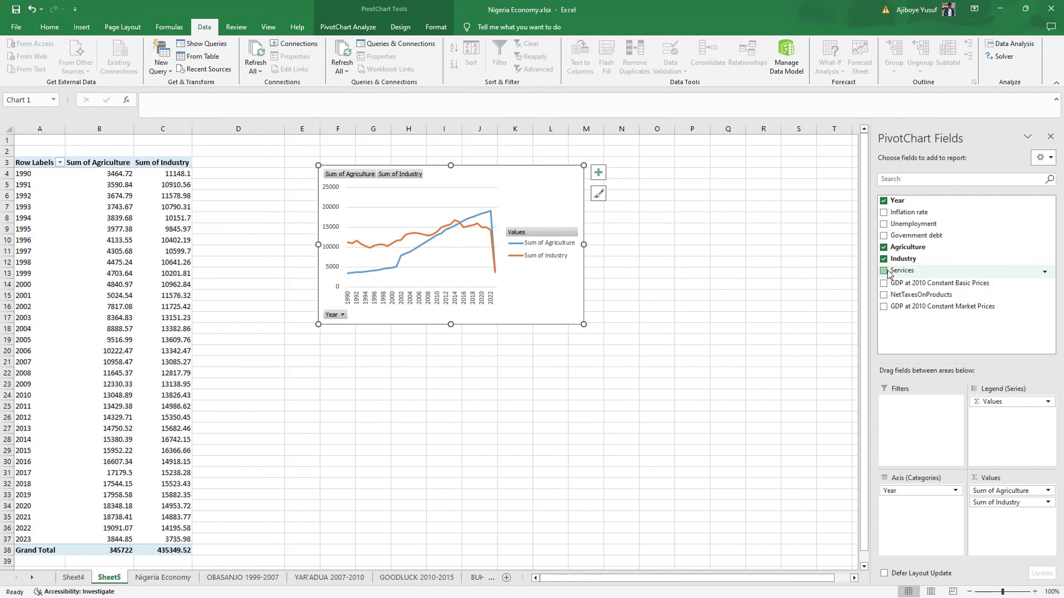
click(884, 271)
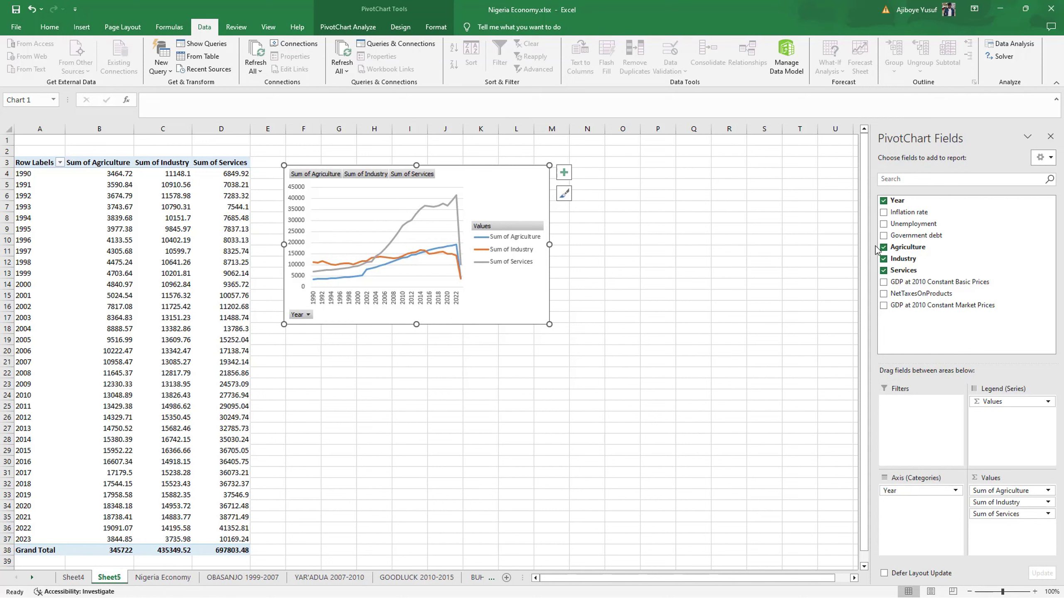
click(456, 198)
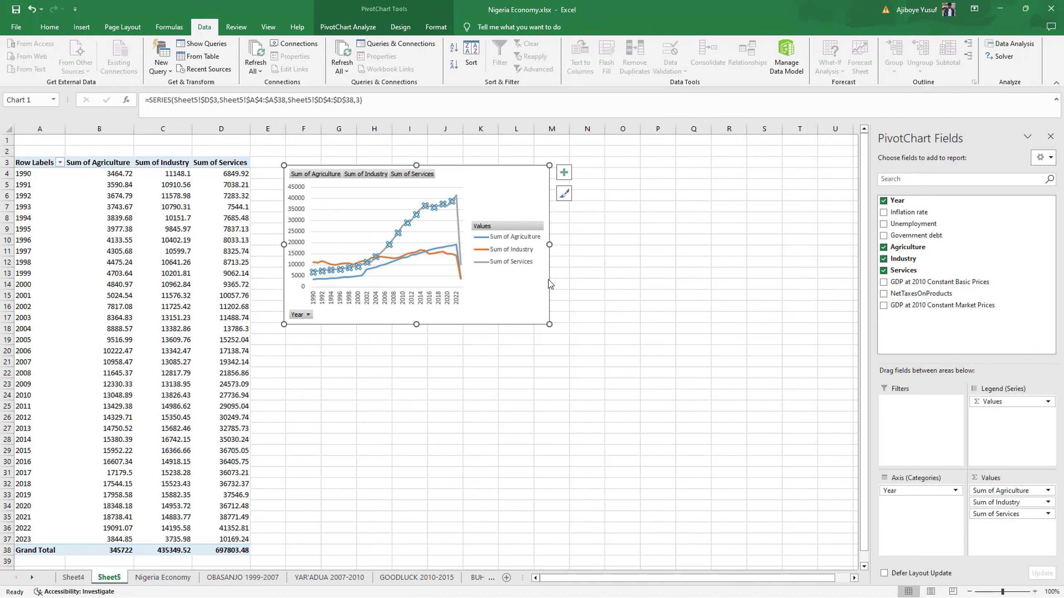
click(685, 285)
click(496, 174)
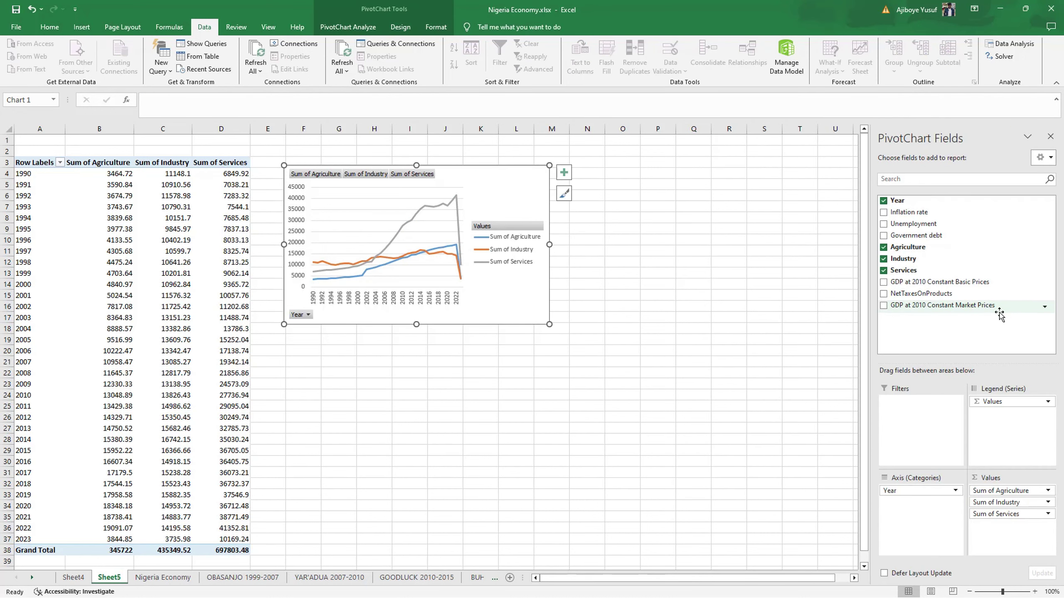
Replace the sector fields in the PivotChart with GDP at 2010 Constant Basic Prices, NetTaxesOnProducts and GDP at 2010 Constant Market Prices
click(883, 247)
click(883, 258)
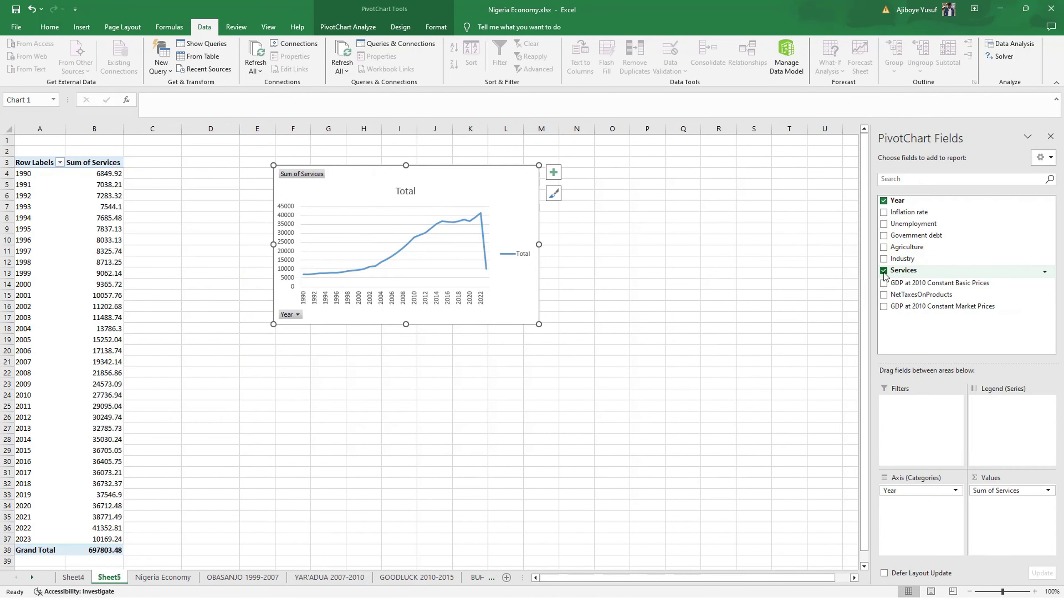
click(883, 270)
click(884, 282)
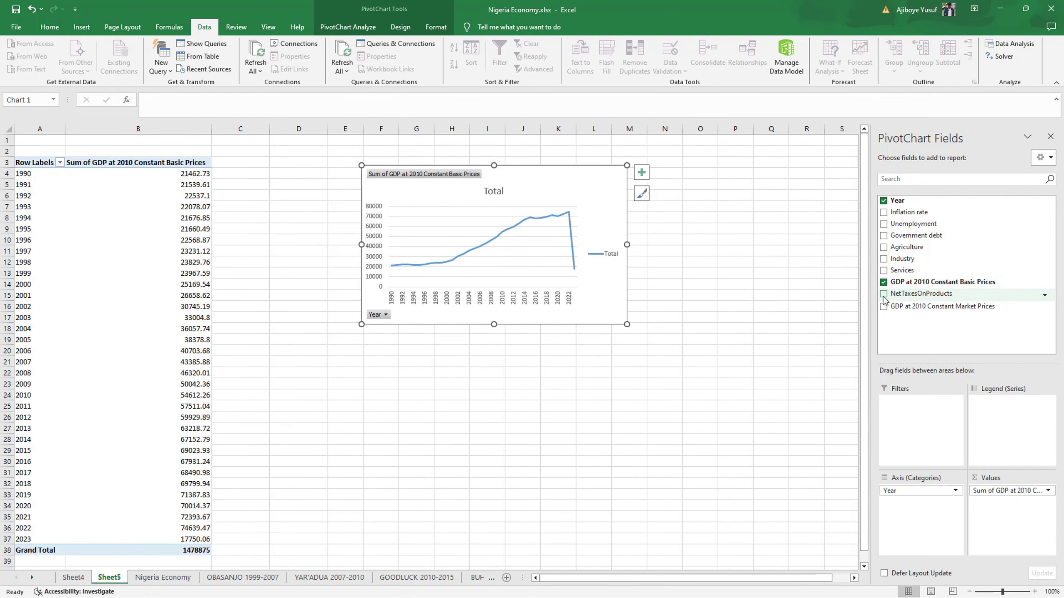
click(884, 294)
click(883, 306)
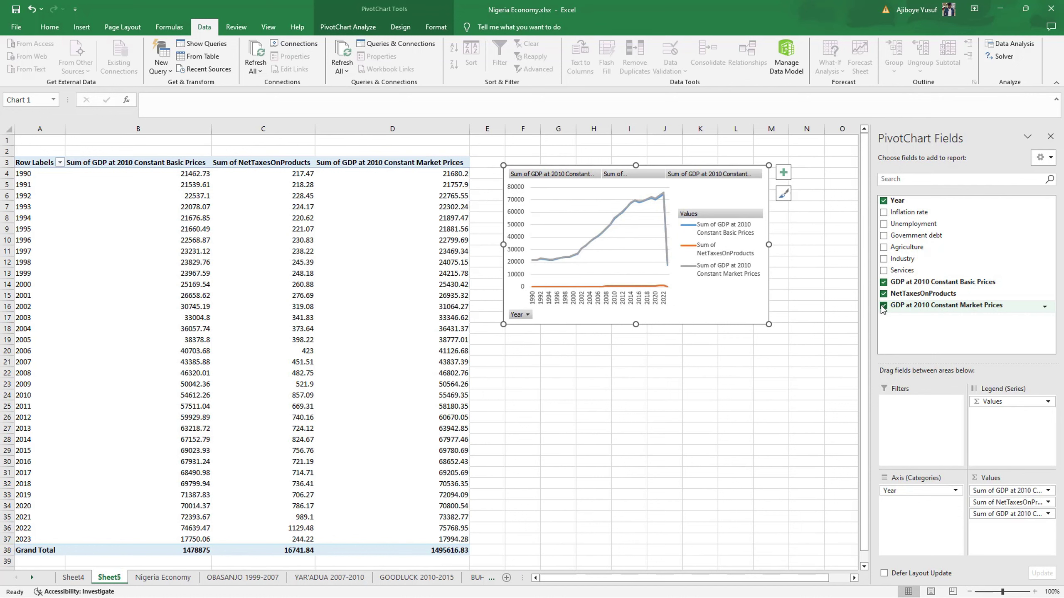
Chart GDP at 2010 Constant Basic Prices alone by year, and replace it with GDP at 2010 Constant Market Prices
click(883, 305)
click(883, 294)
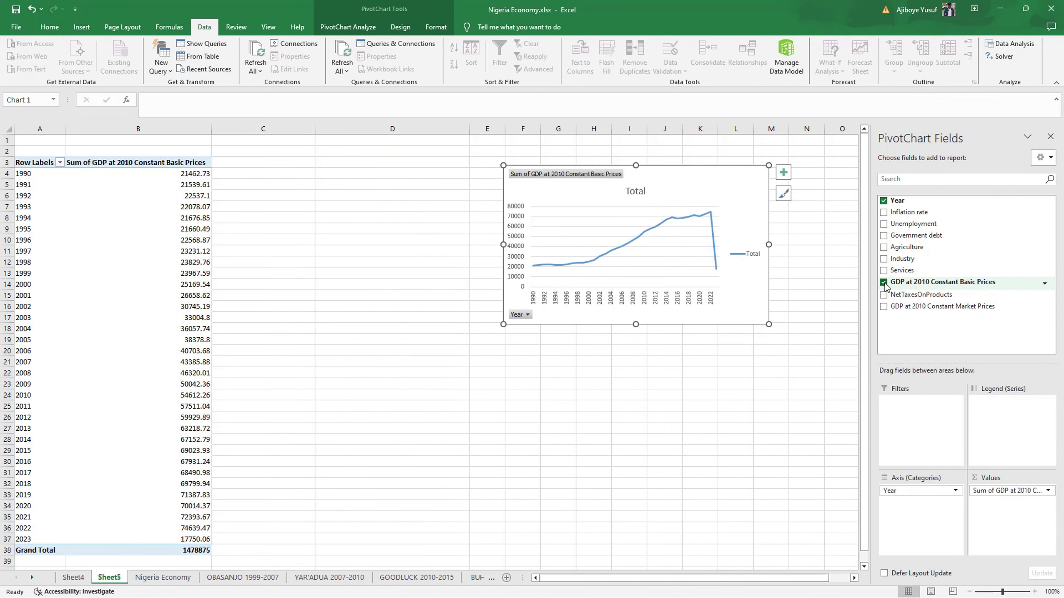
click(884, 283)
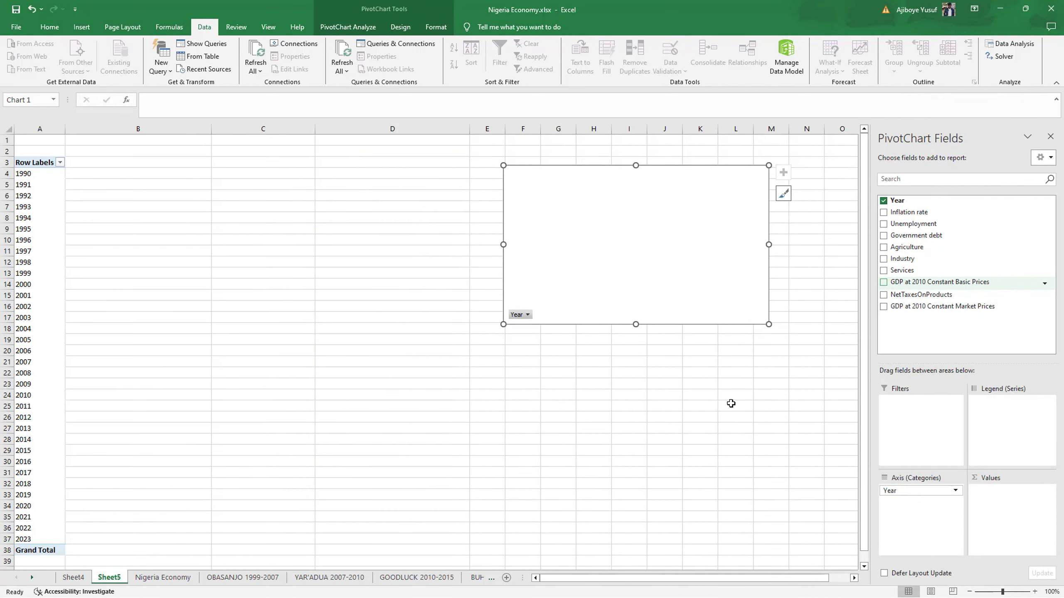
click(884, 282)
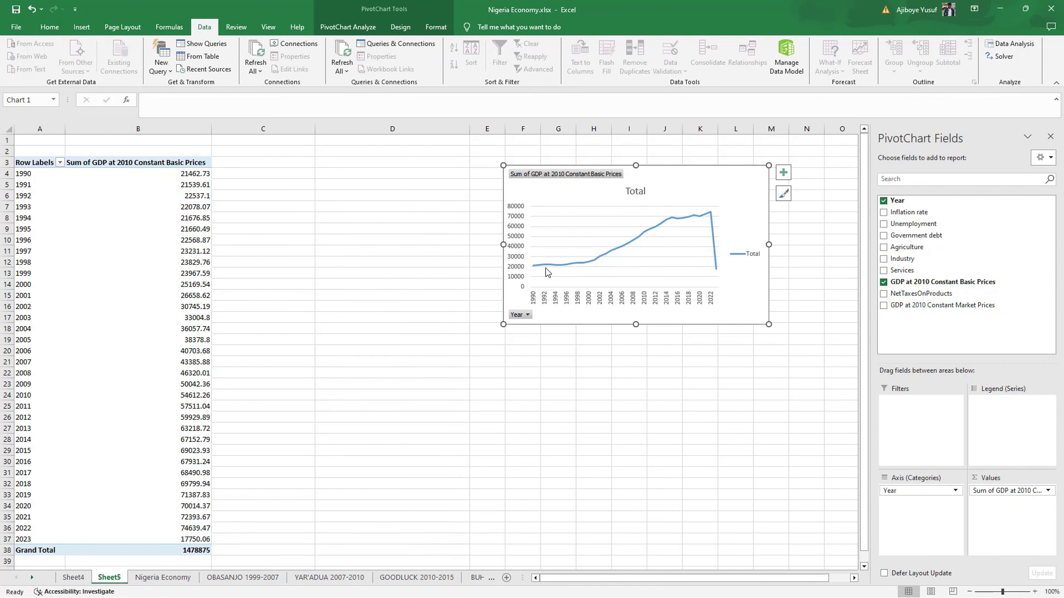
click(883, 282)
click(884, 305)
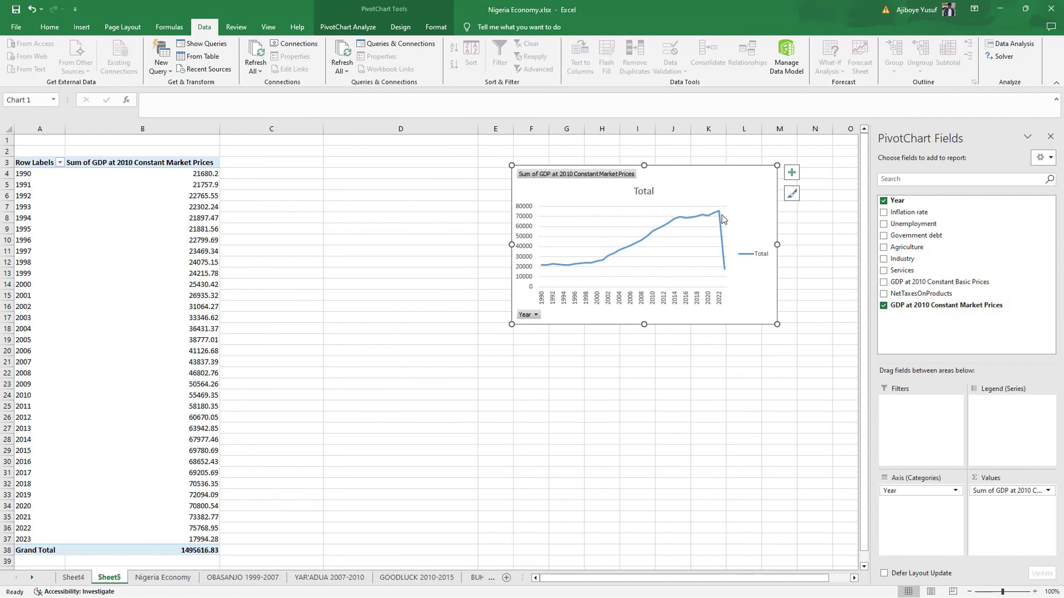
Chart NetTaxesOnProducts by year, briefly comparing it with GDP at 2010 Constant Market Prices before leaving it as the only value
click(883, 306)
click(884, 294)
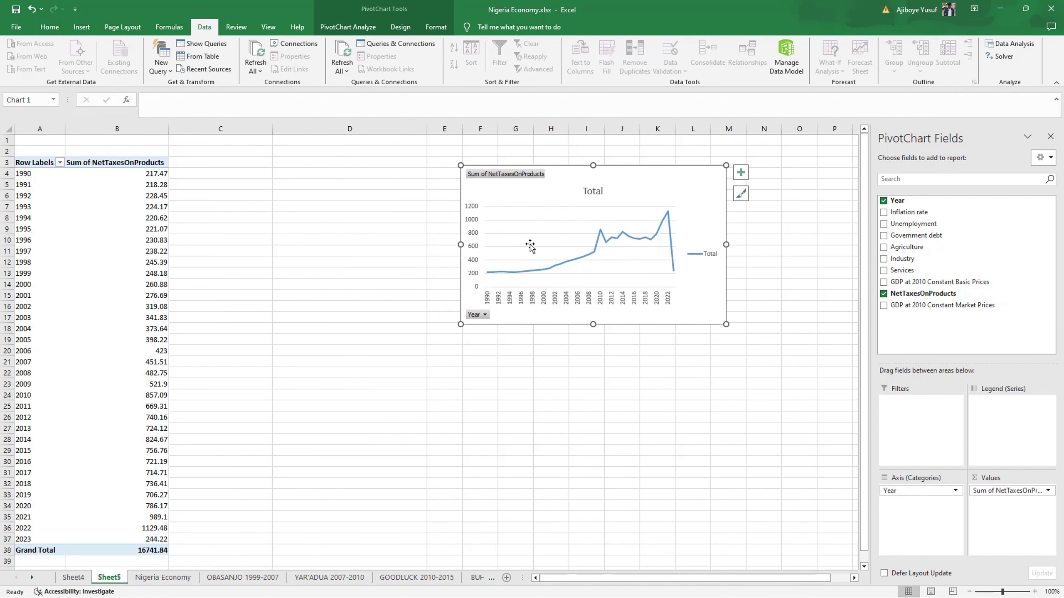
click(884, 305)
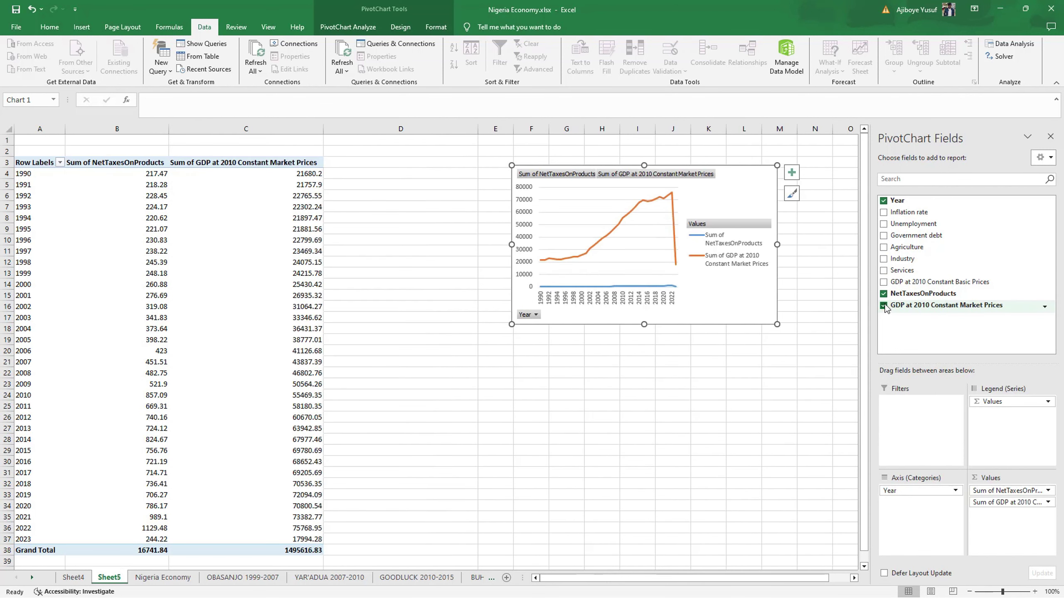
click(884, 306)
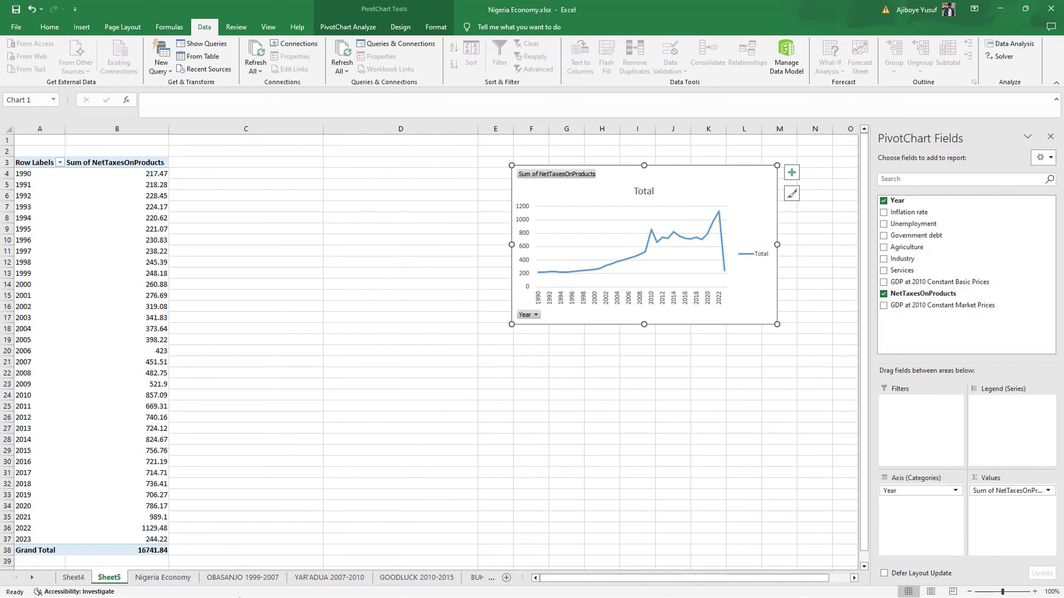
Examine the Inflation rate, Unemployment and Government debt columns and the sector indicators on the Nigeria Economy sheet
click(167, 577)
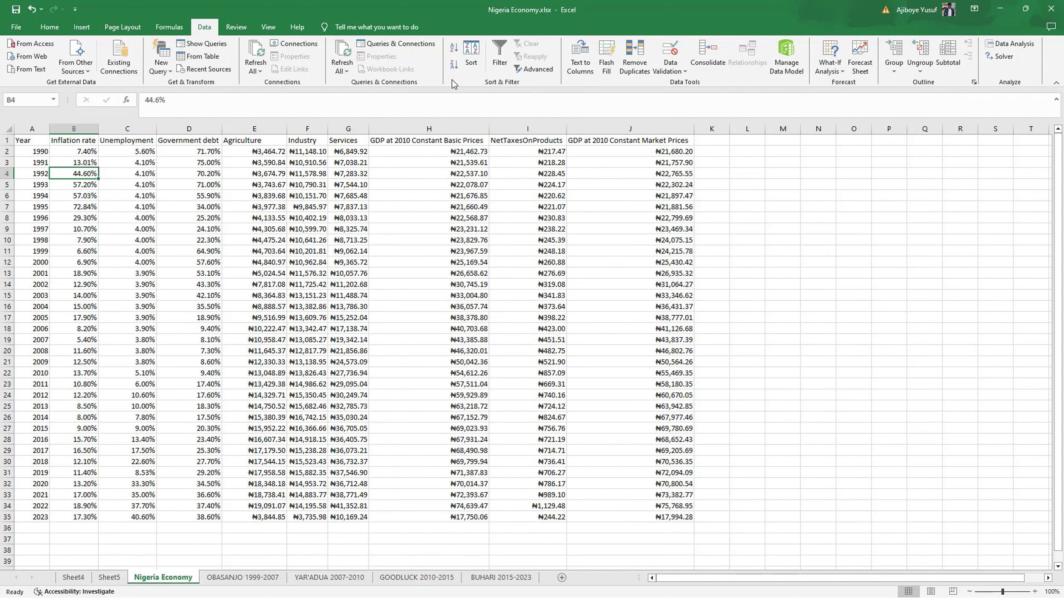
click(81, 128)
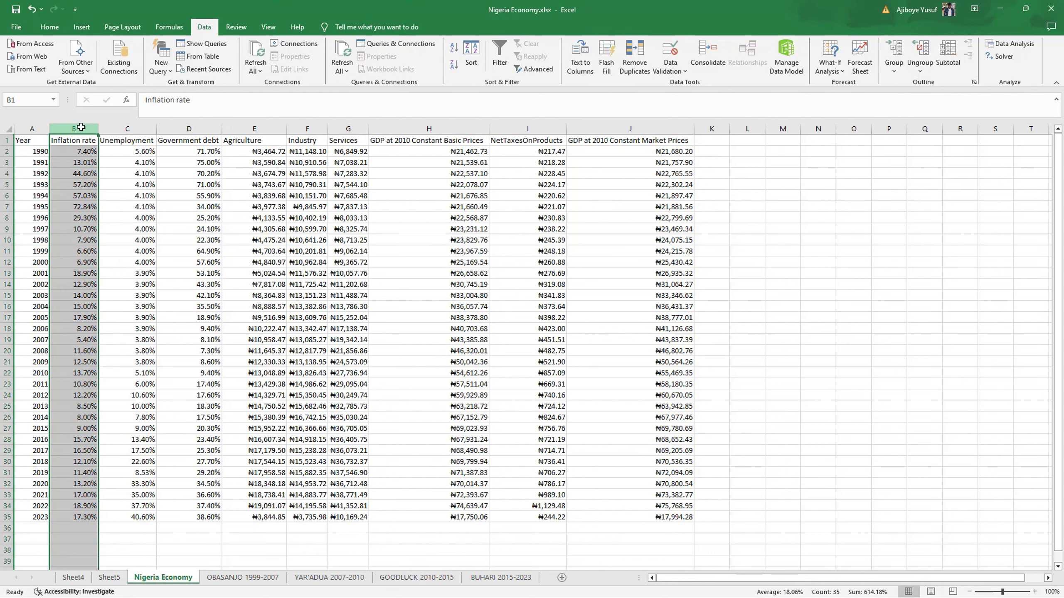
click(139, 126)
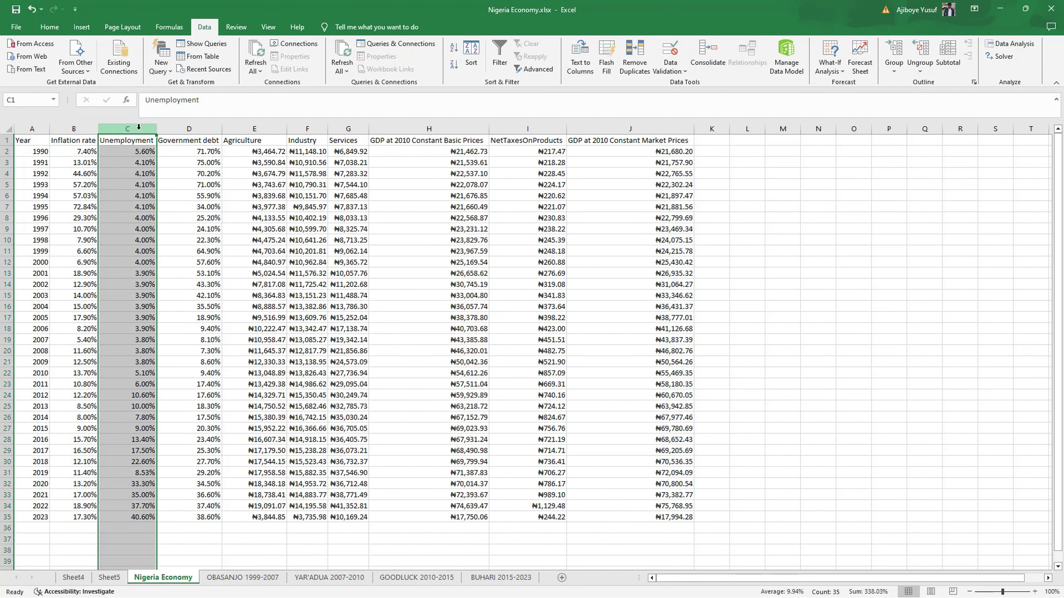
click(211, 128)
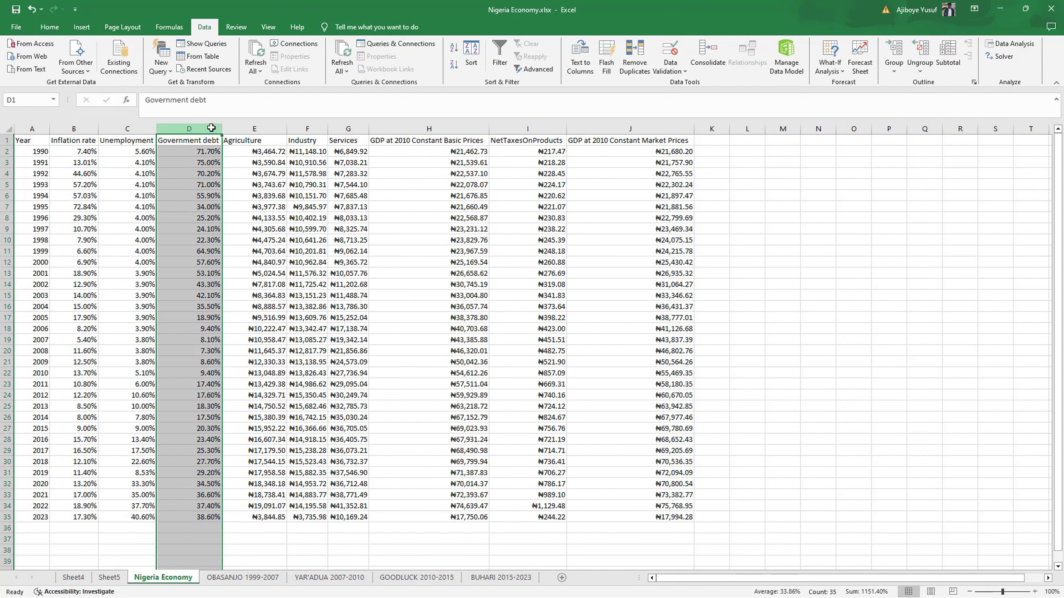
click(72, 130)
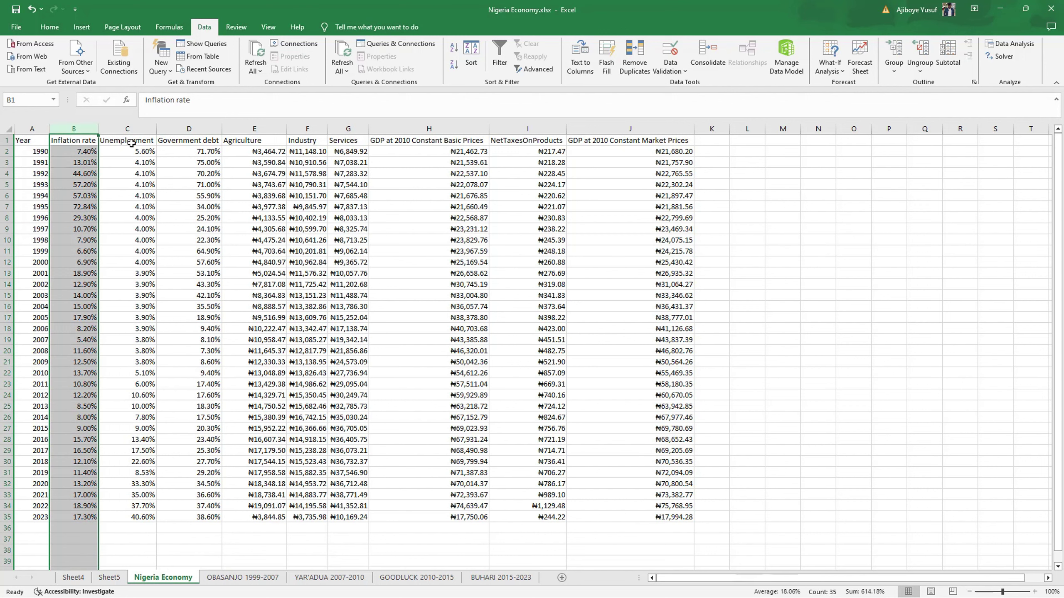
drag(120, 142, 347, 152)
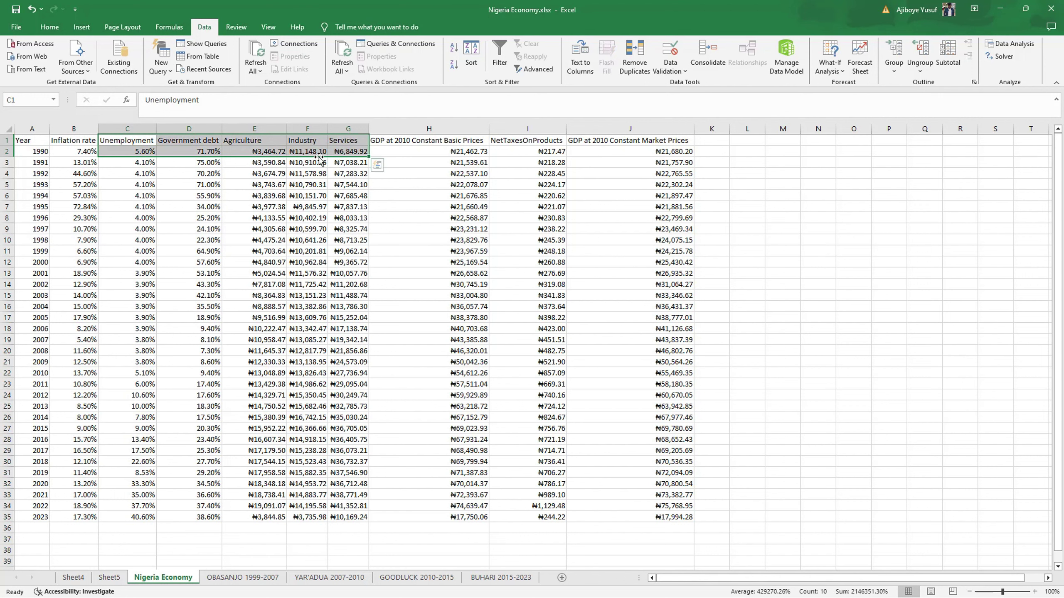
click(150, 147)
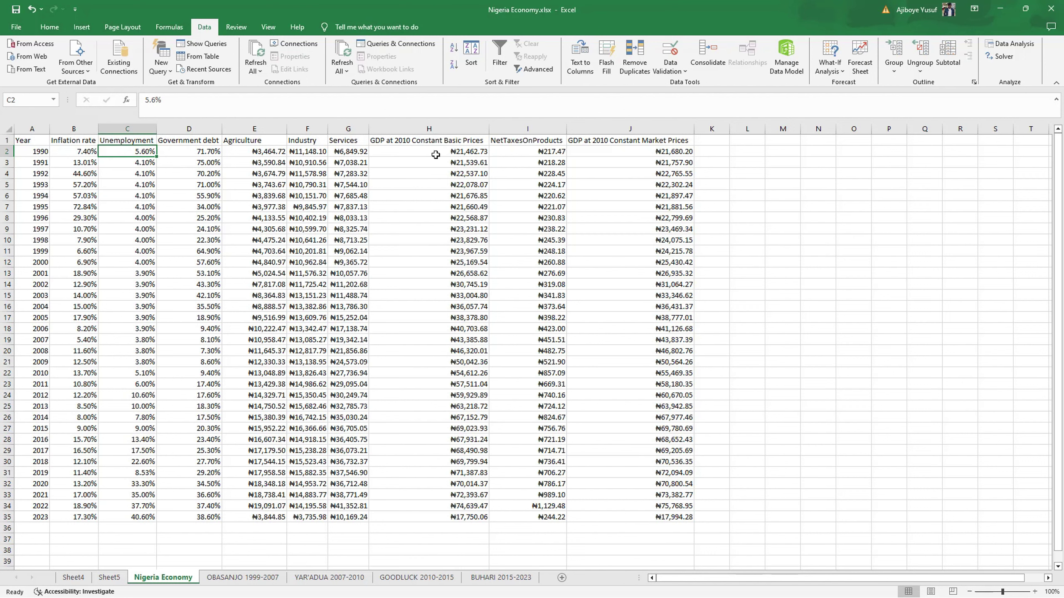
Examine the GDP at 2010 Constant Basic Prices, NetTaxesOnProducts and GDP at 2010 Constant Market Prices columns one by one
click(545, 131)
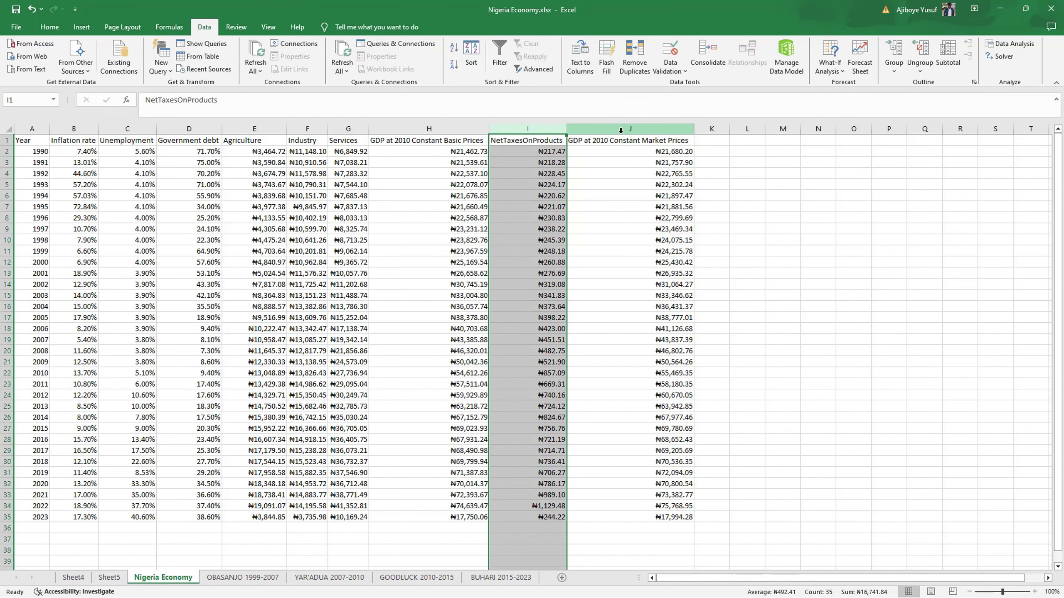
click(435, 128)
click(553, 130)
click(628, 129)
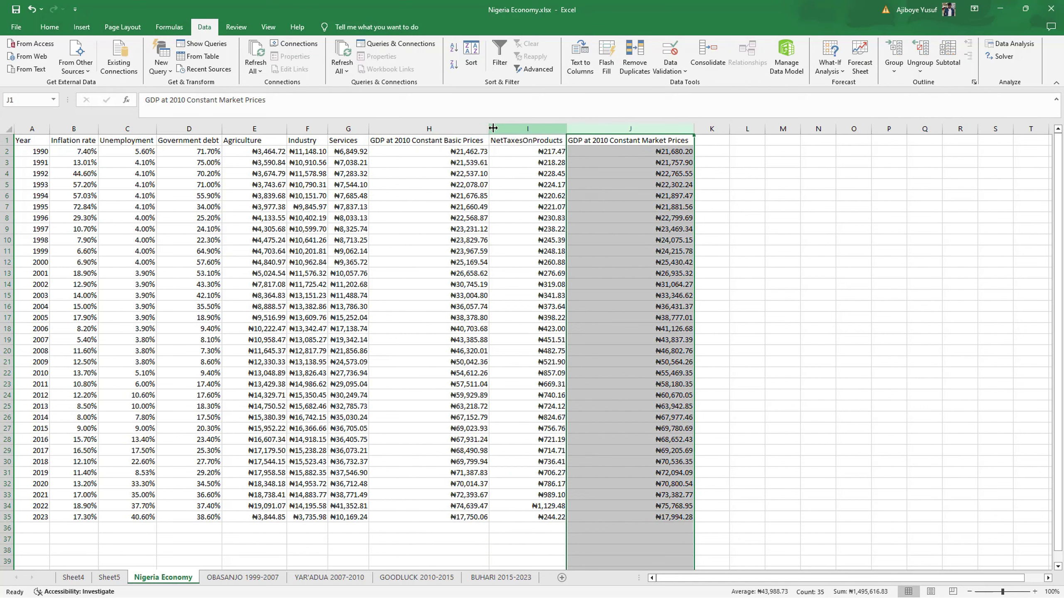
click(431, 129)
click(534, 128)
click(628, 129)
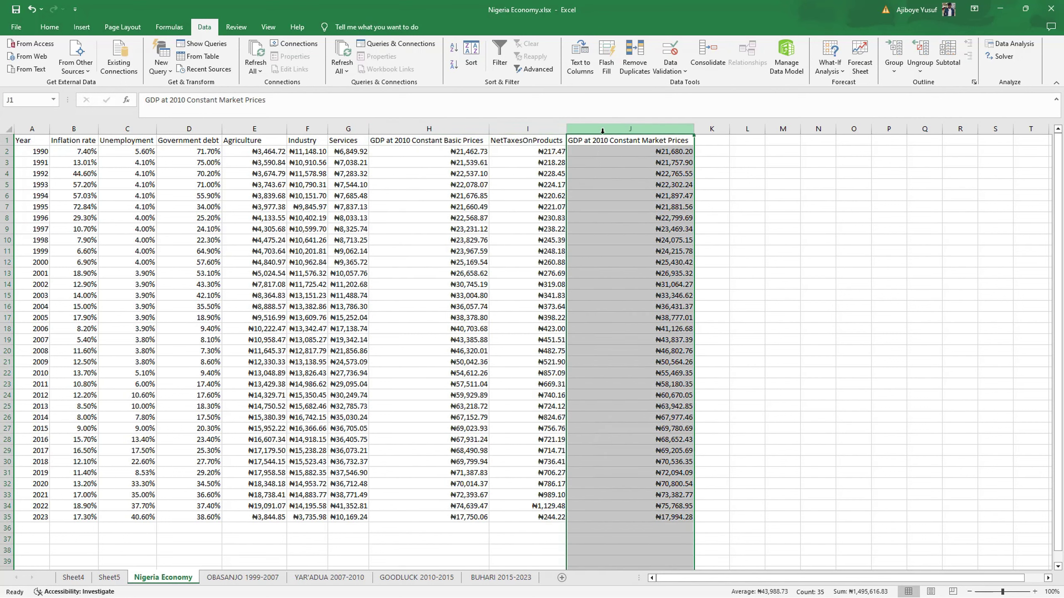
click(440, 128)
click(538, 129)
click(624, 130)
Examine the Unemployment to GDP headings, and review the two GDP columns and NetTaxesOnProducts together as the block H1:J35
drag(127, 152, 397, 143)
click(419, 129)
click(474, 144)
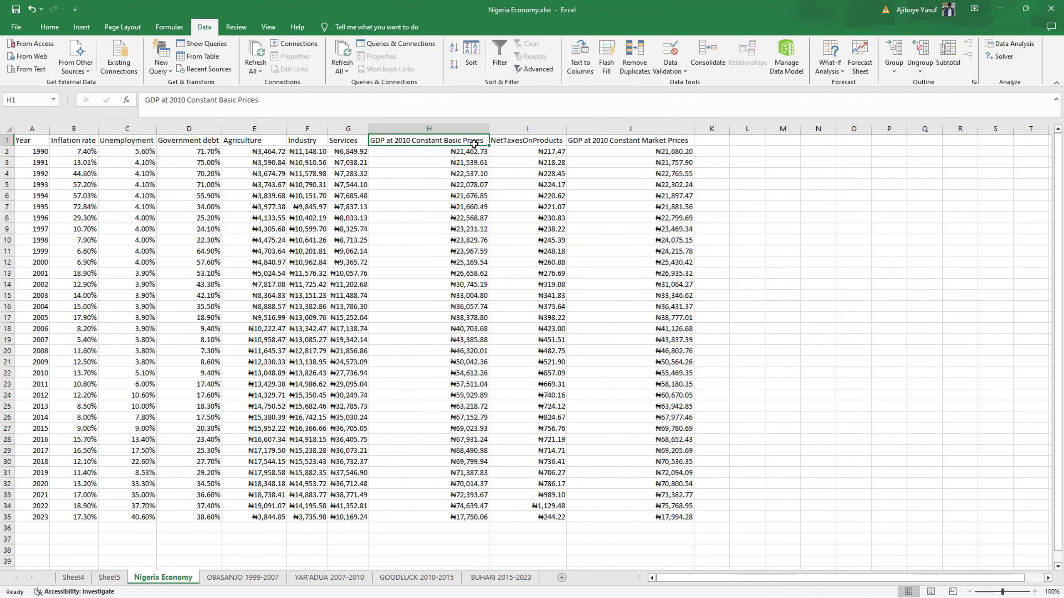
drag(474, 144, 671, 517)
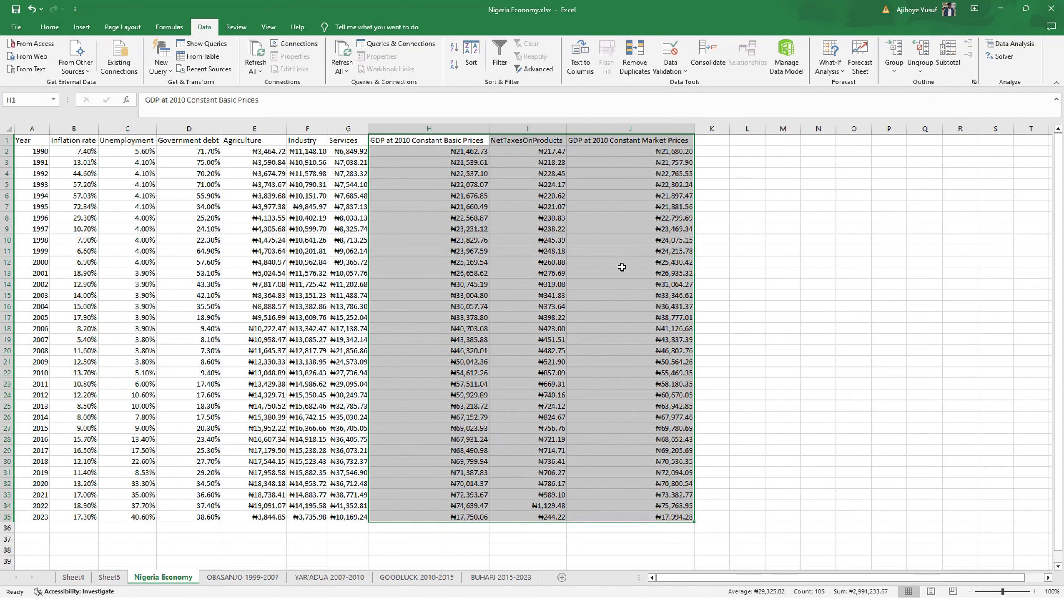
click(447, 129)
click(639, 130)
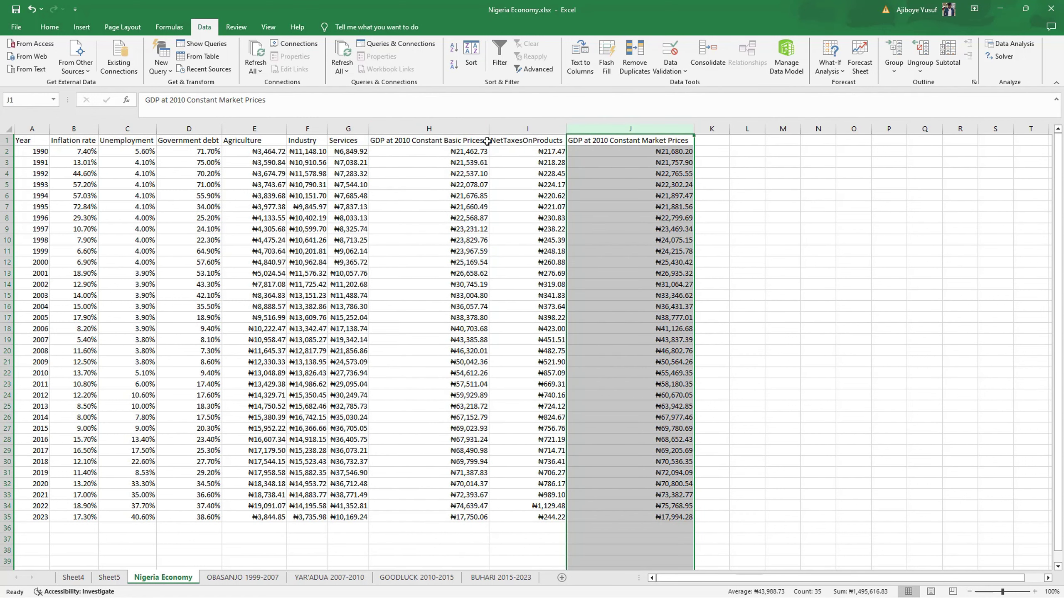
drag(412, 142, 670, 518)
click(436, 129)
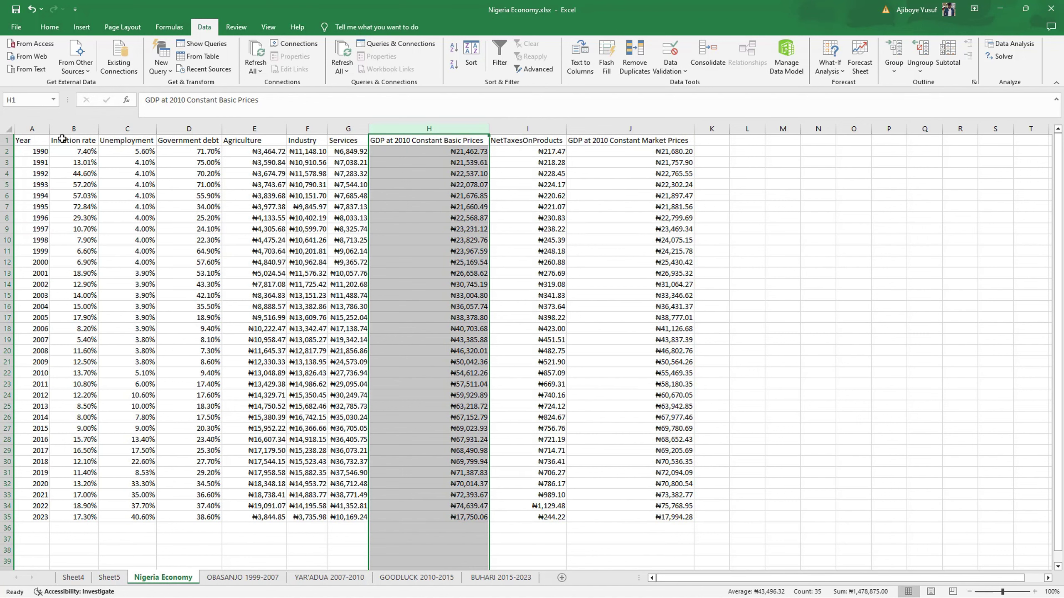
Examine the indicators starting from Inflation rate as one block, extending it through the GDP and NetTaxesOnProducts columns
drag(61, 140, 461, 517)
click(431, 129)
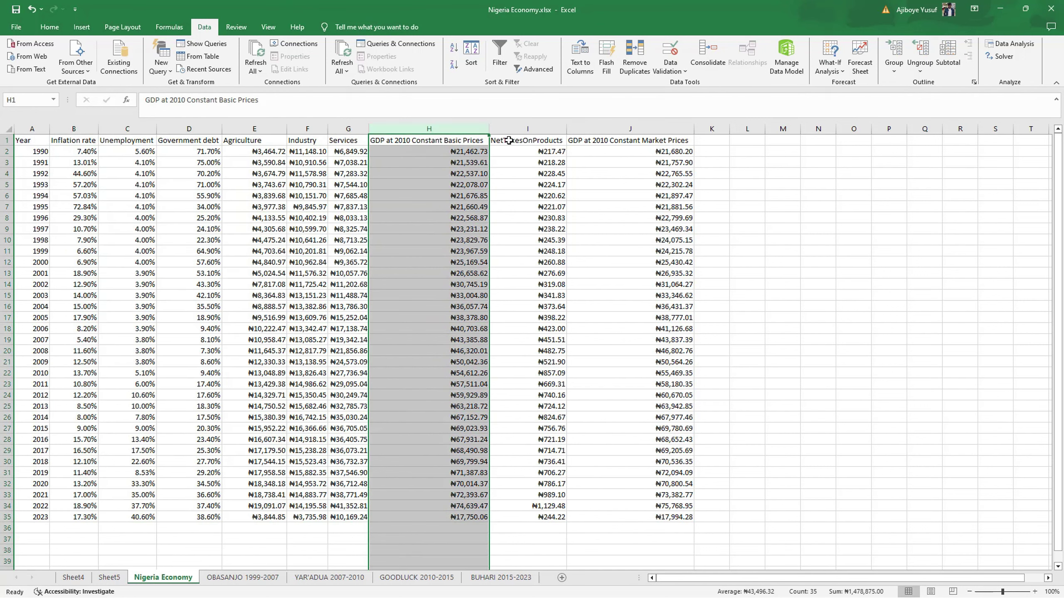
click(528, 130)
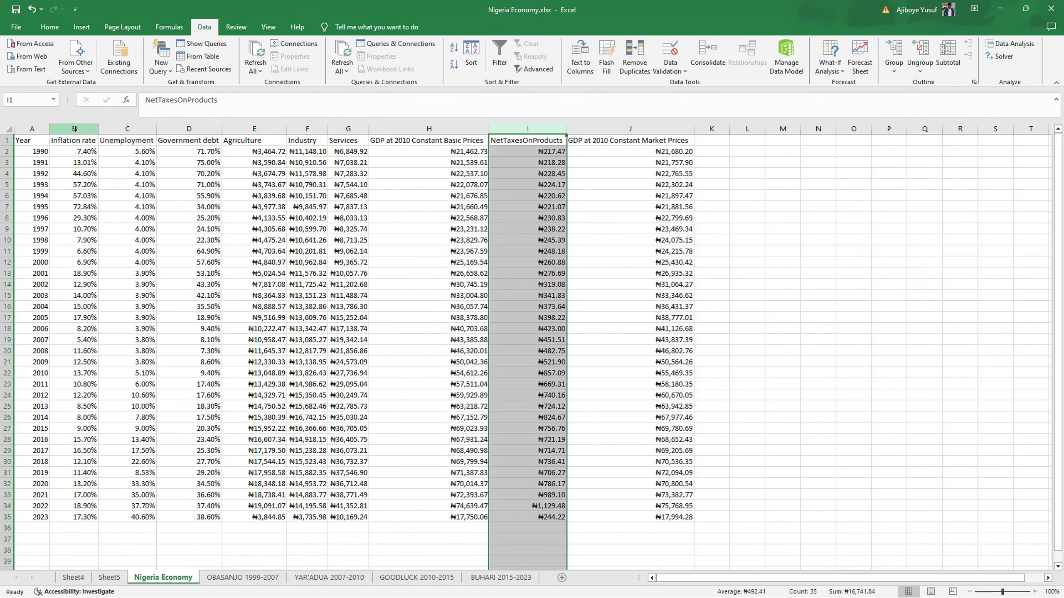
drag(74, 129, 545, 138)
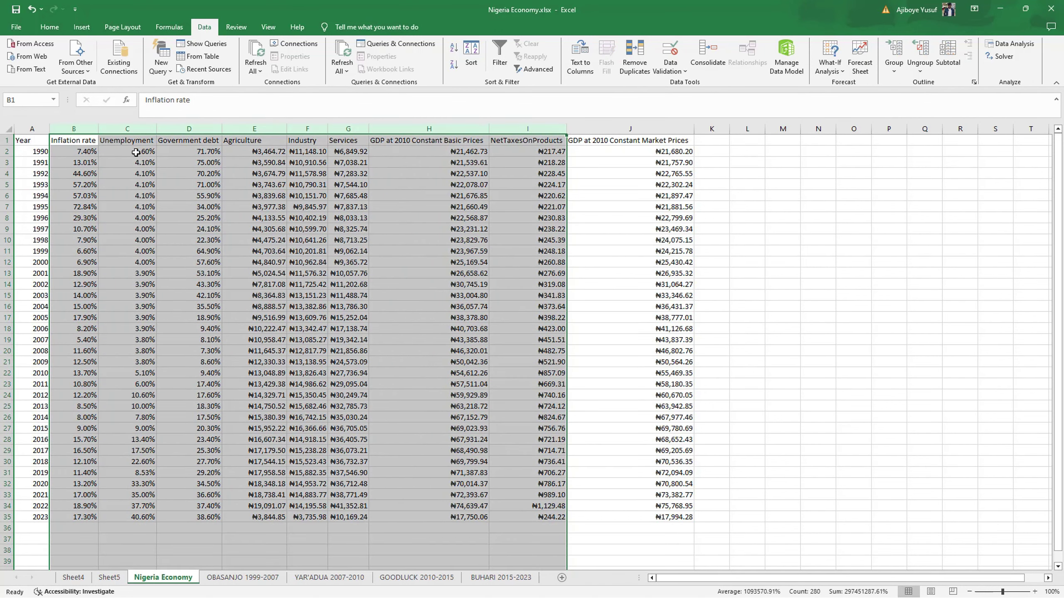
drag(73, 128, 712, 129)
click(813, 249)
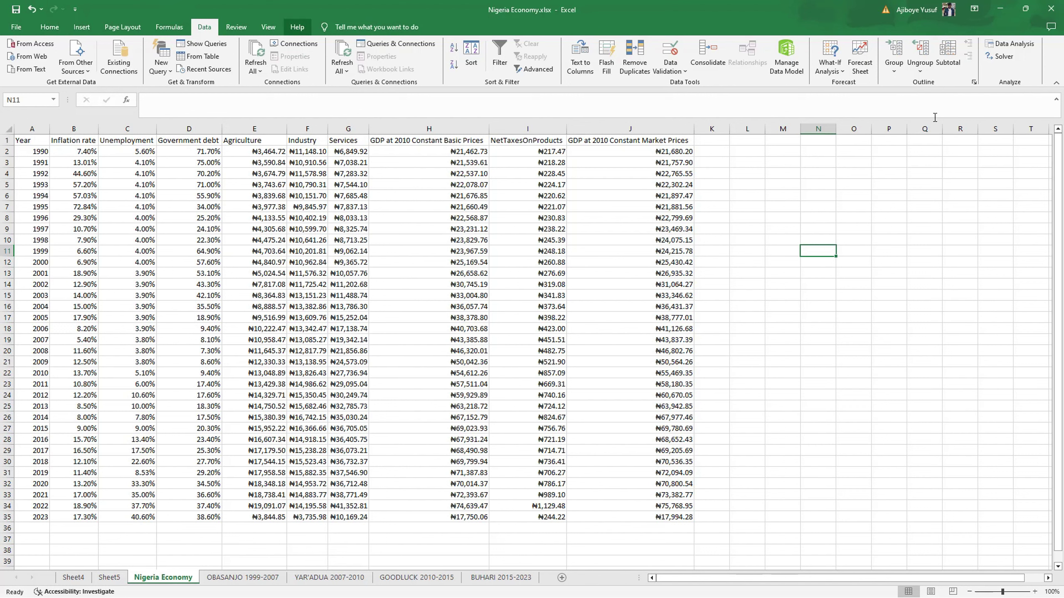
Start a Regression analysis with the whole Inflation rate column B as the Y range and labels included
click(1010, 43)
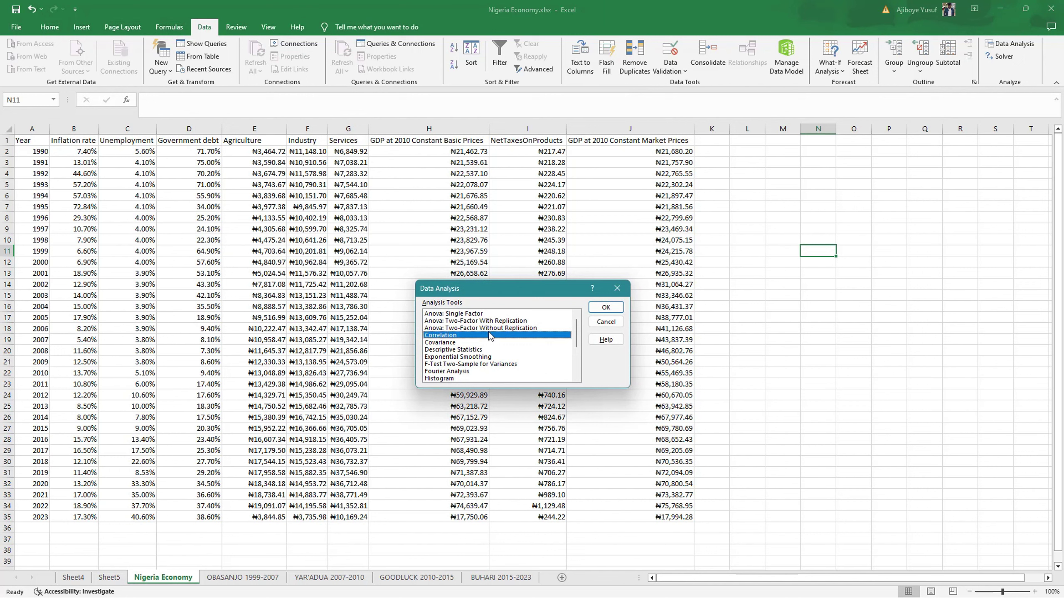
scroll(490, 356, down, 2)
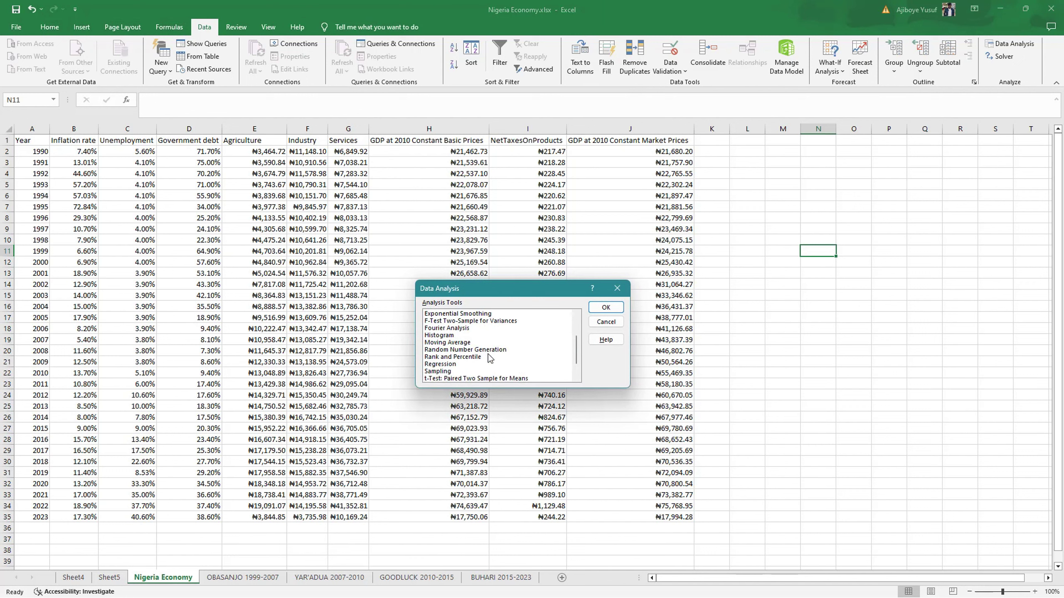
click(457, 364)
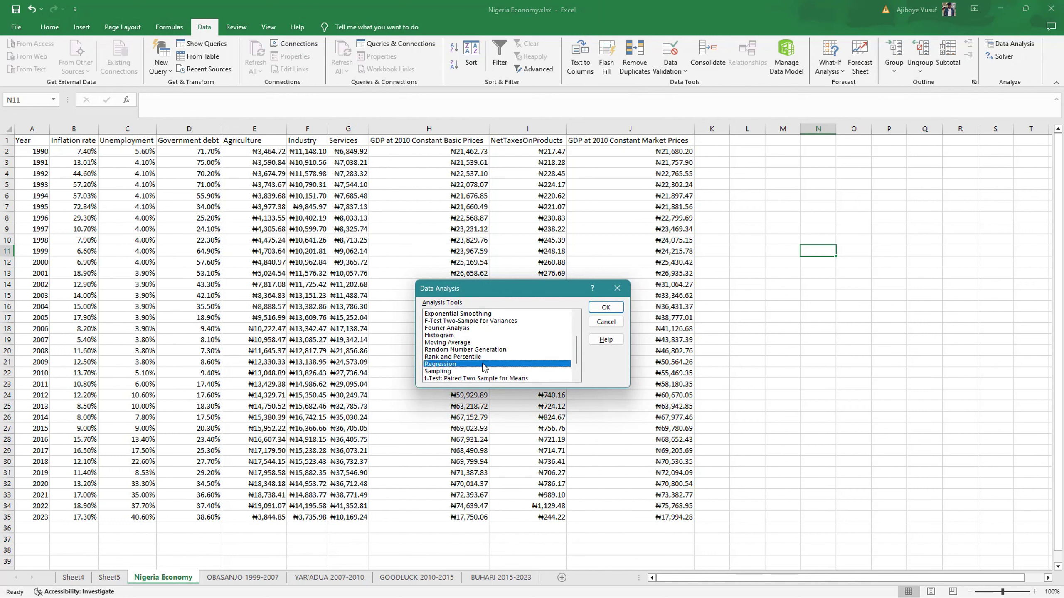
click(605, 308)
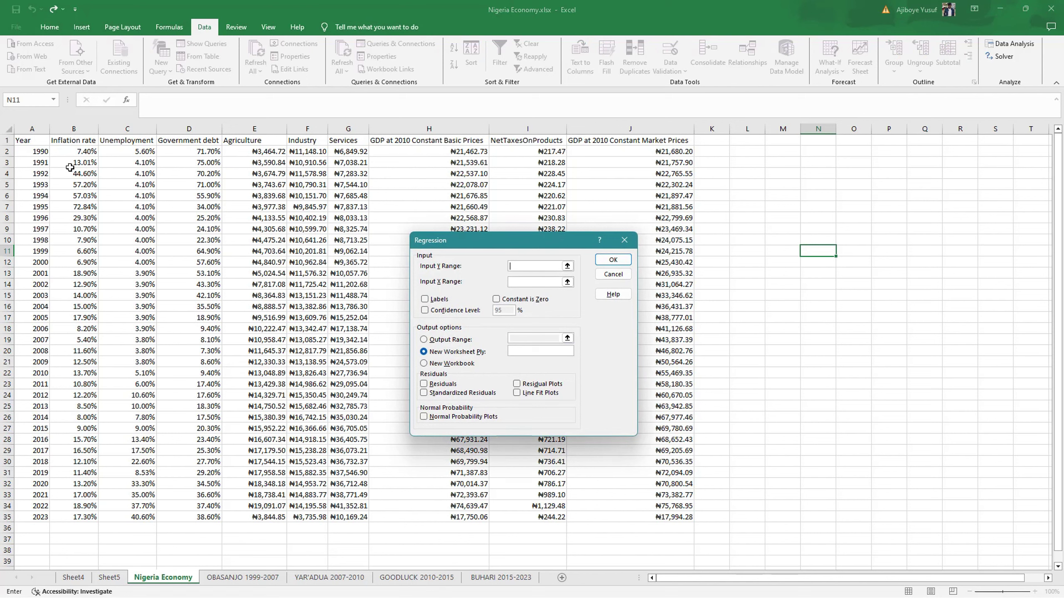
click(79, 131)
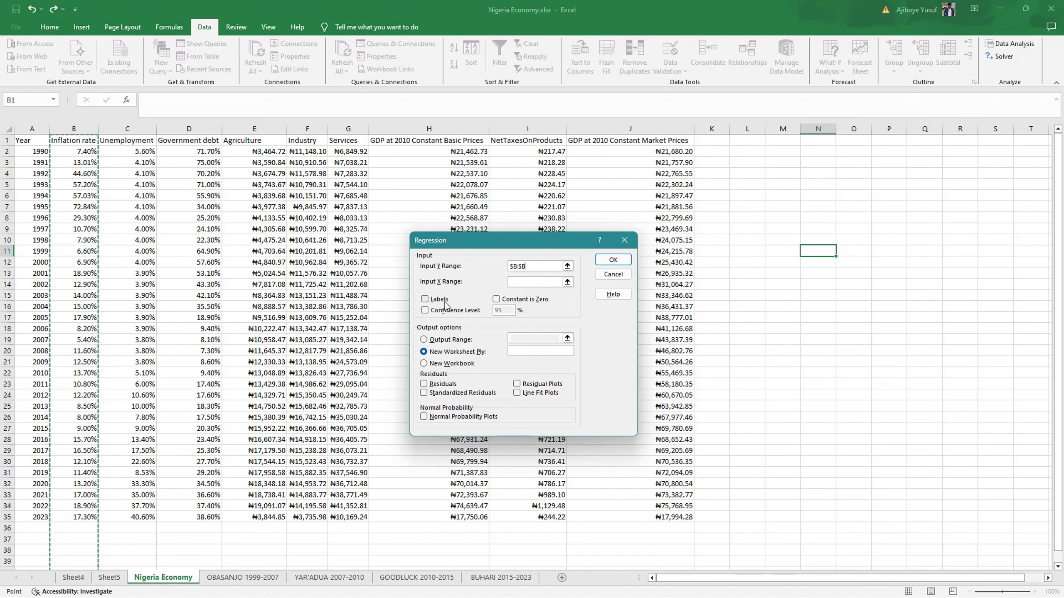
click(425, 299)
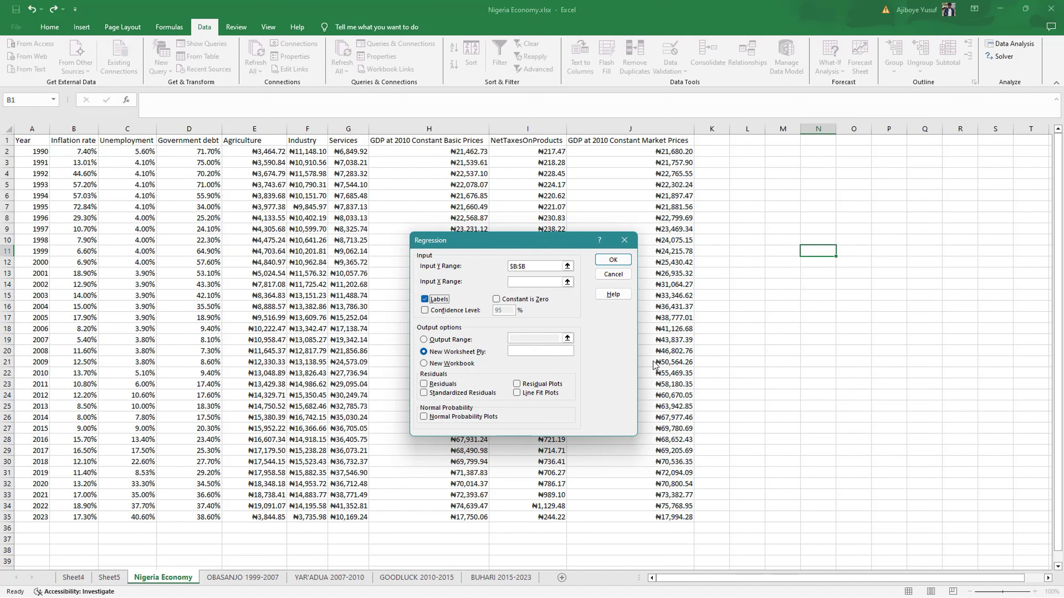
Set the regression's X range to C1:G35, covering Unemployment through Services, and try to run the analysis
click(520, 283)
click(127, 142)
drag(127, 142, 352, 518)
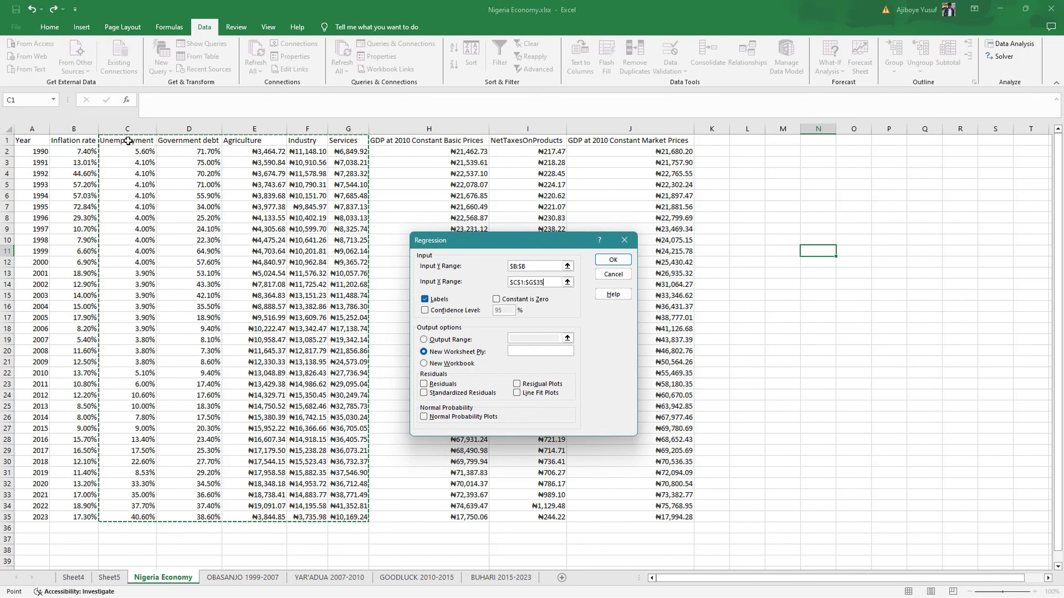
click(613, 260)
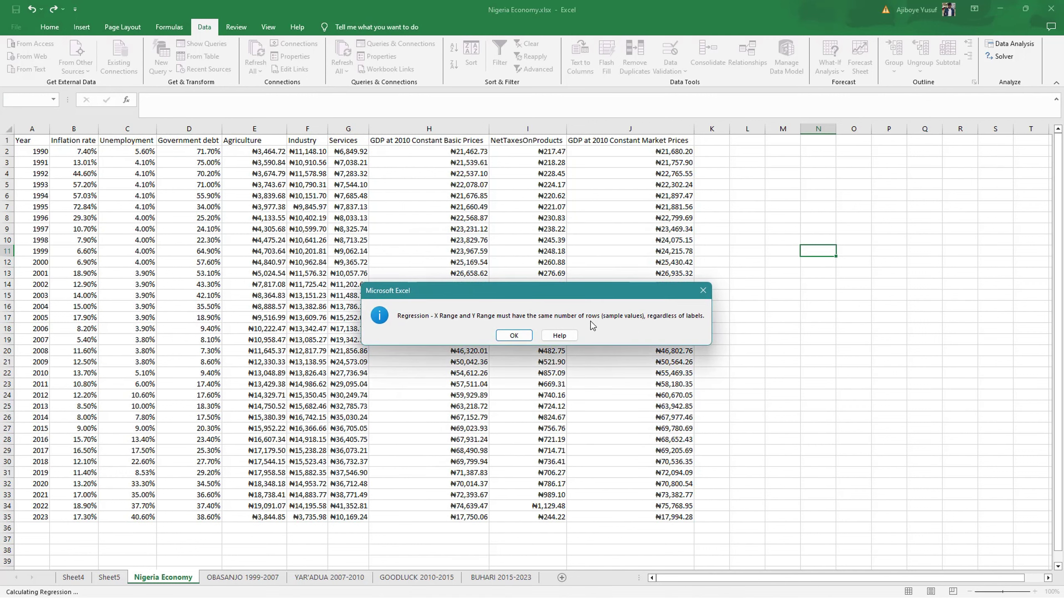
Change the regression's Y range to B1:B35 and run the analysis with output on a new worksheet
click(529, 341)
click(537, 268)
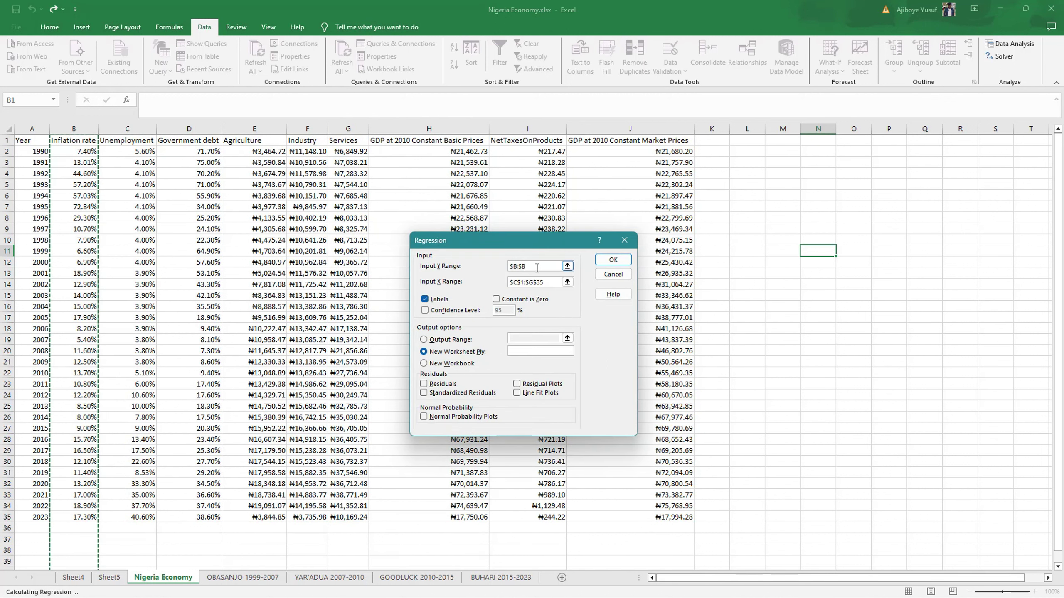
key(BackSpace)
key(BackSpace)
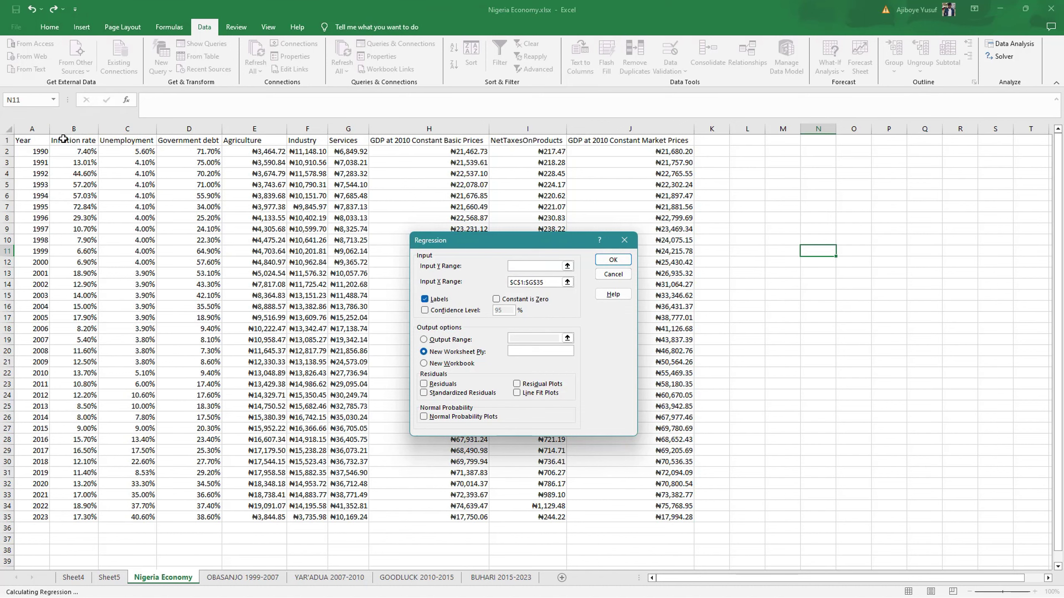
drag(62, 140, 75, 518)
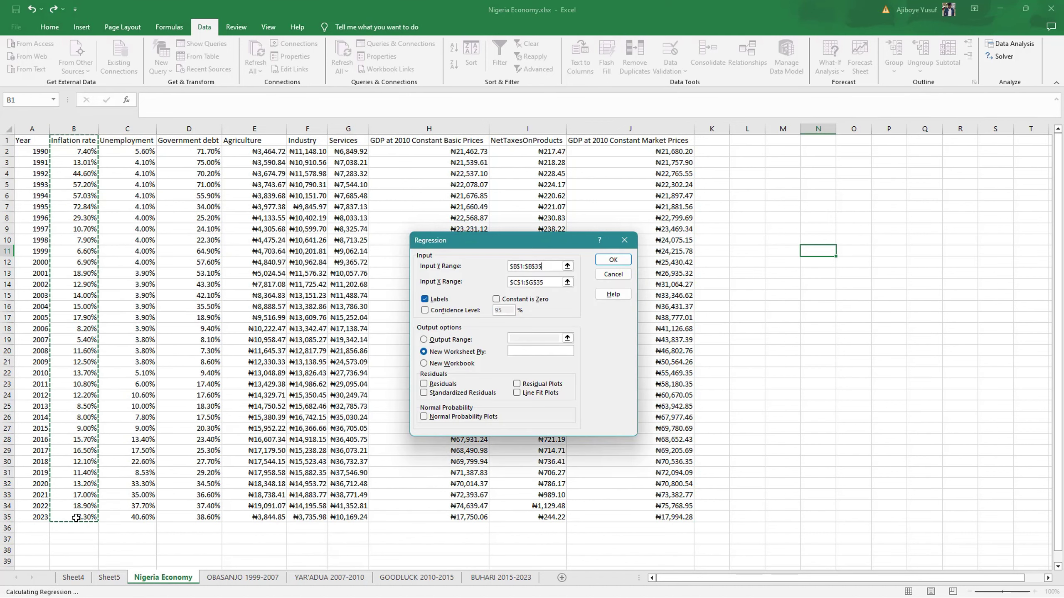
click(613, 260)
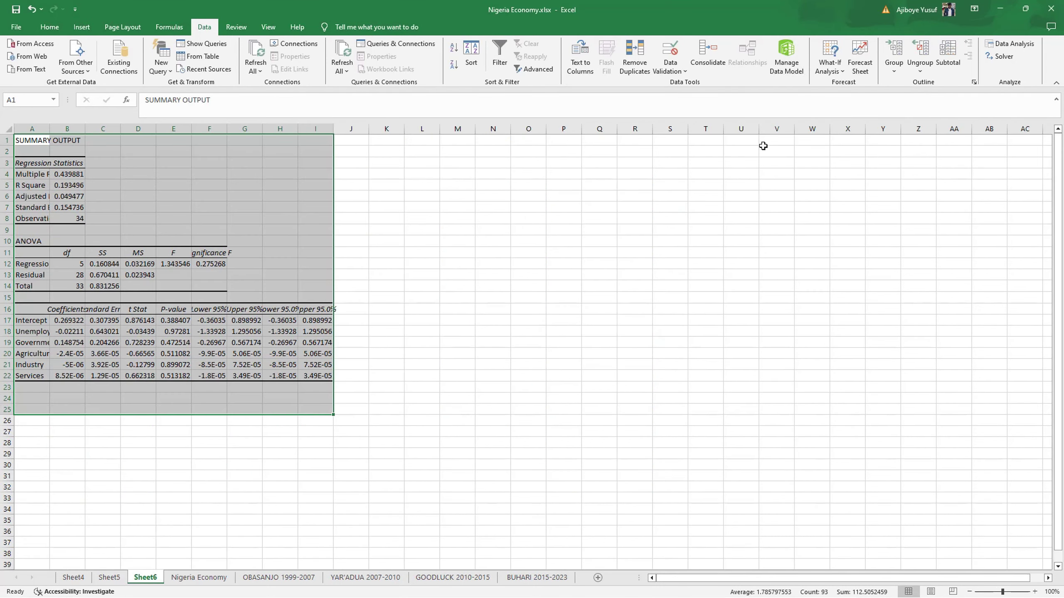
AutoFit the column widths of the regression summary output and deselect it
click(63, 28)
click(853, 54)
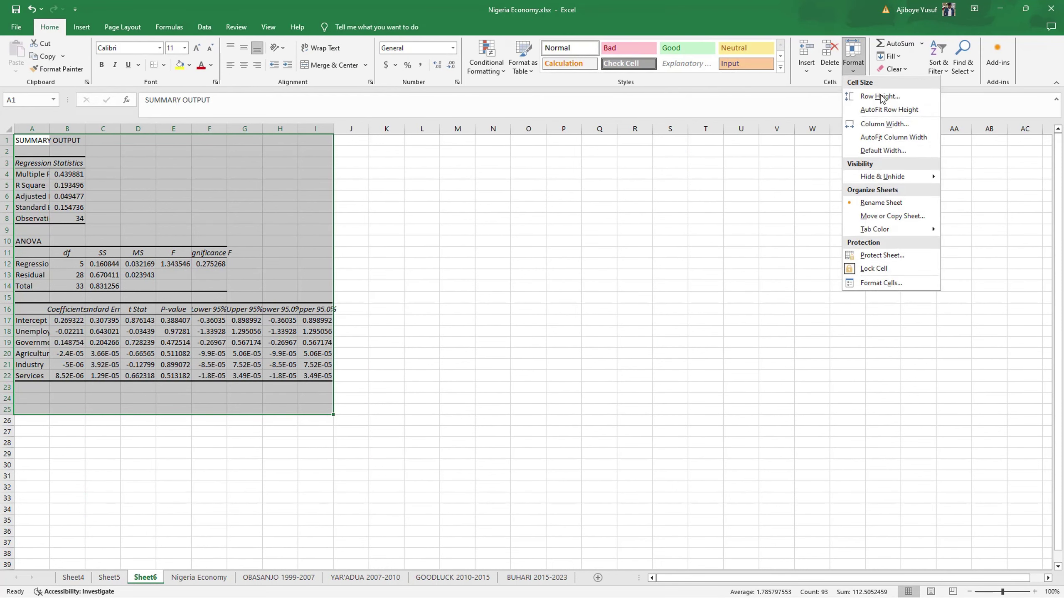
click(902, 138)
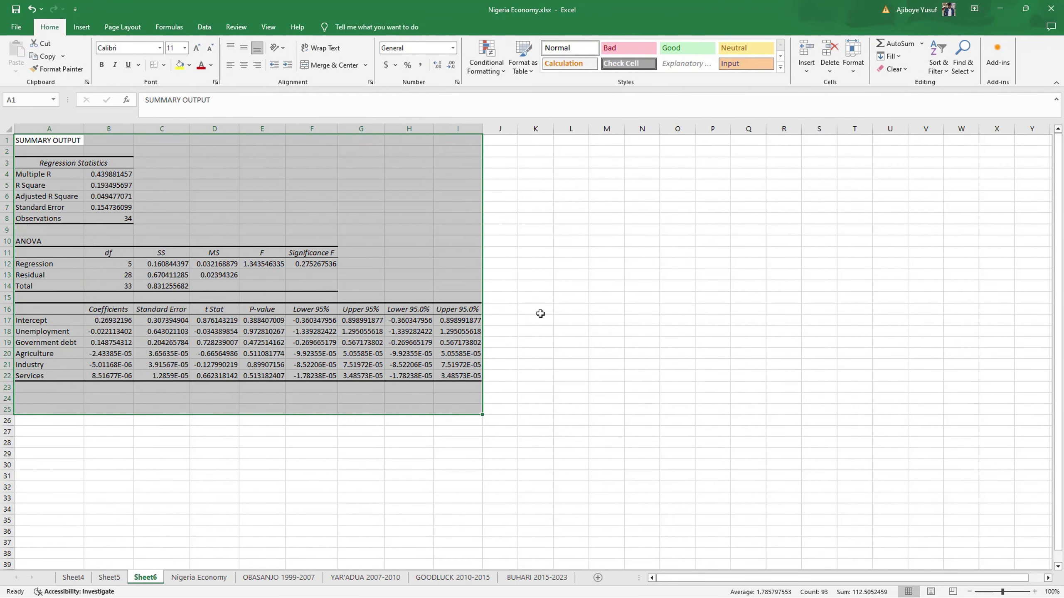
click(545, 287)
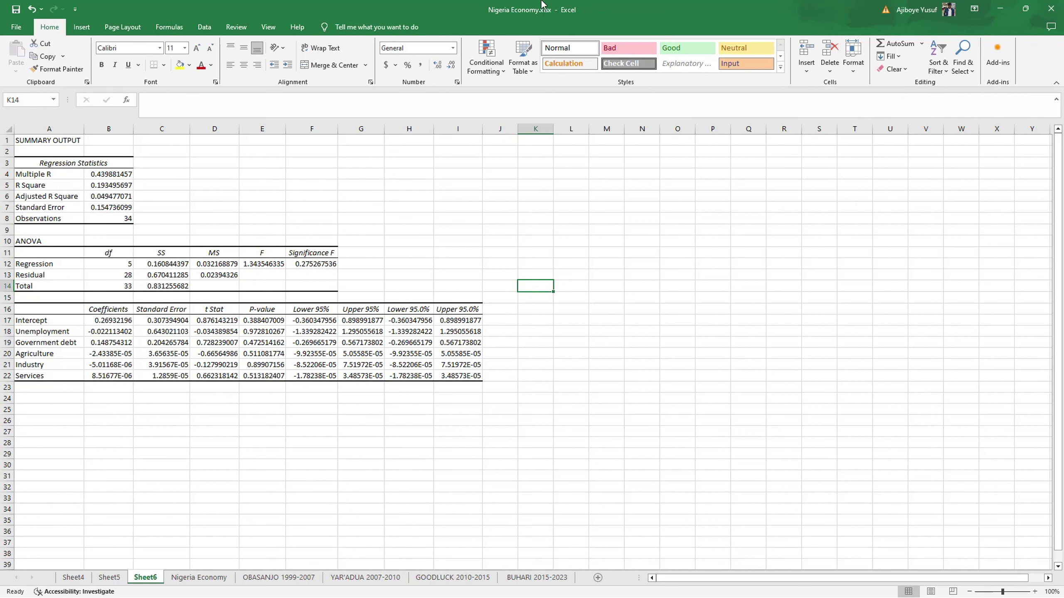
Examine the Adjusted R Square label and value in the regression statistics
click(33, 198)
click(125, 199)
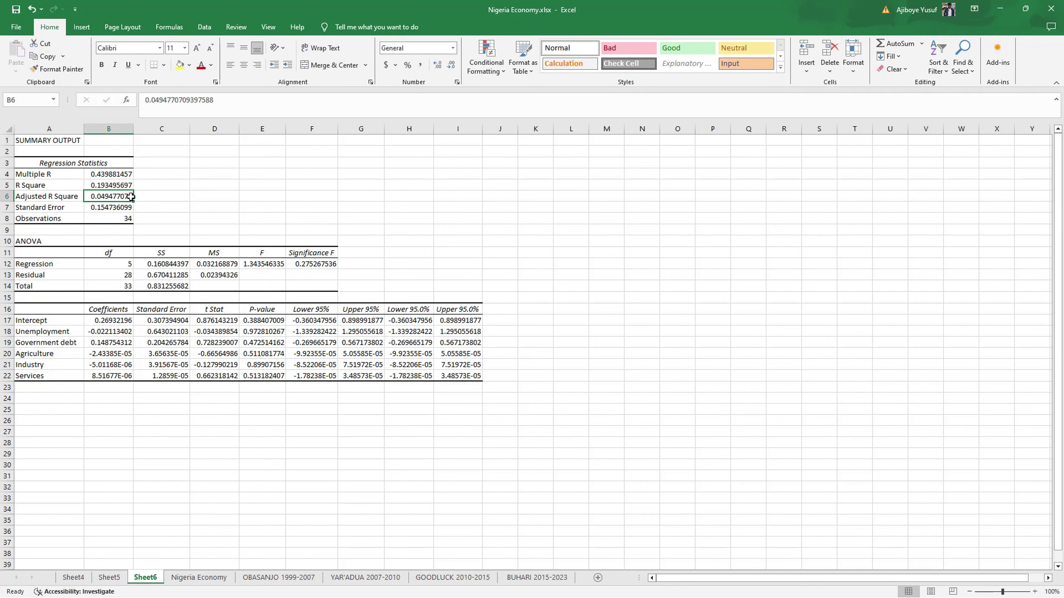
click(37, 197)
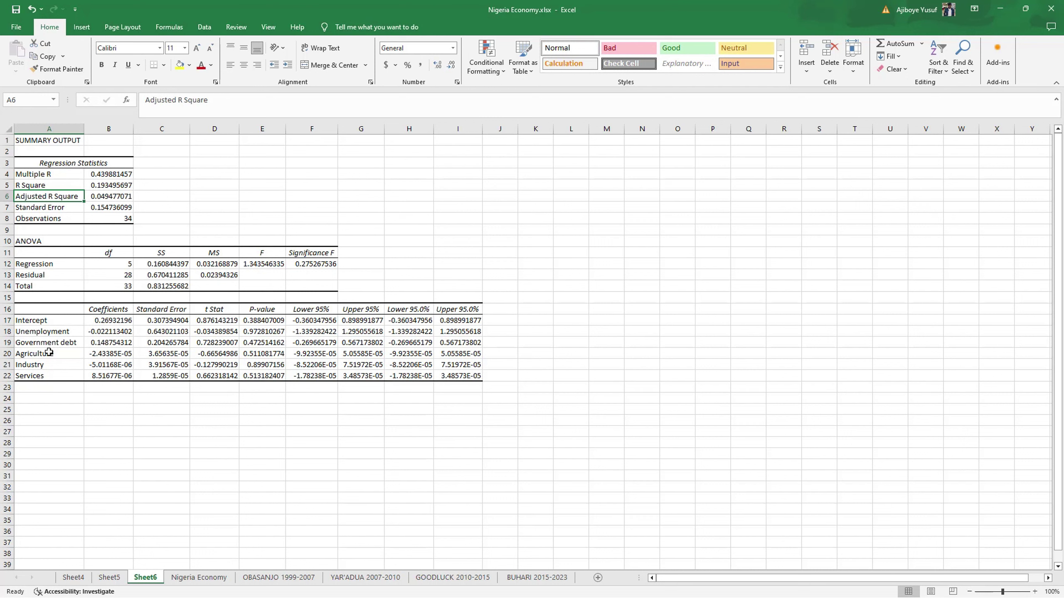
Examine the predictor names from Unemployment to Services and the Unemployment coefficient in the regression output
drag(39, 333, 55, 376)
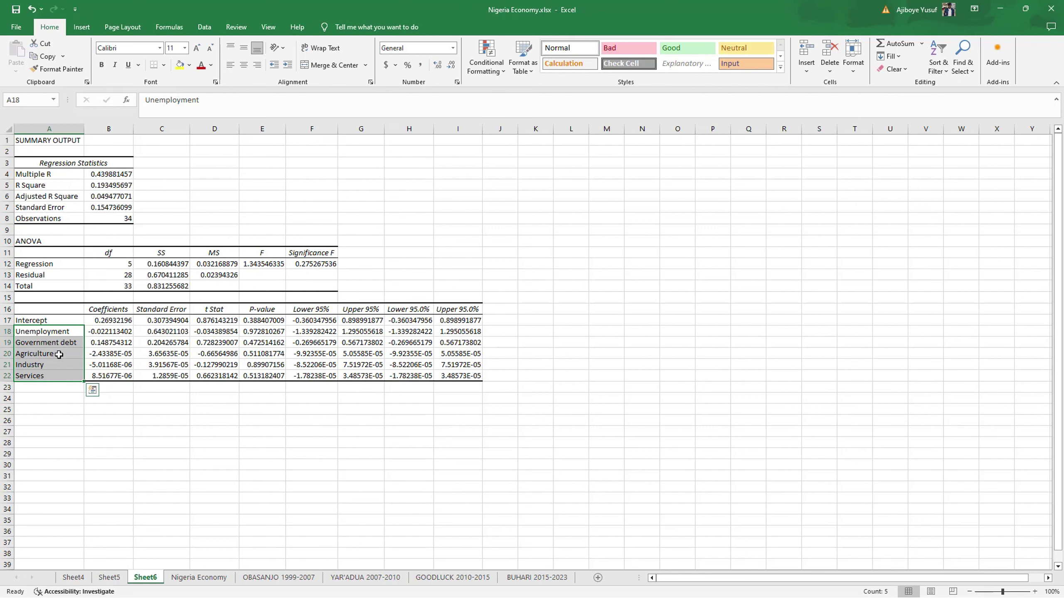
click(62, 334)
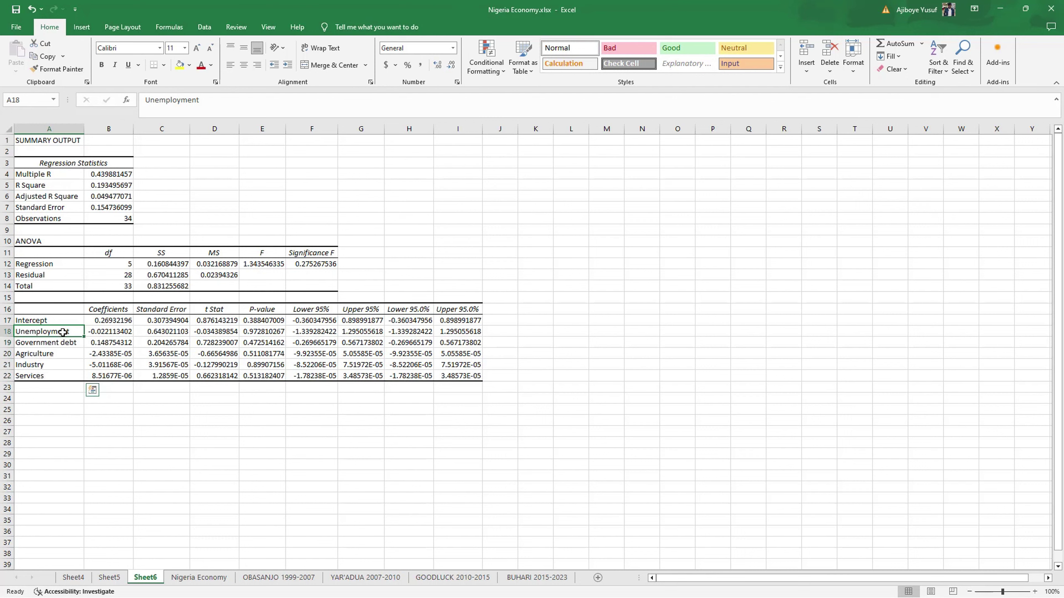
click(104, 332)
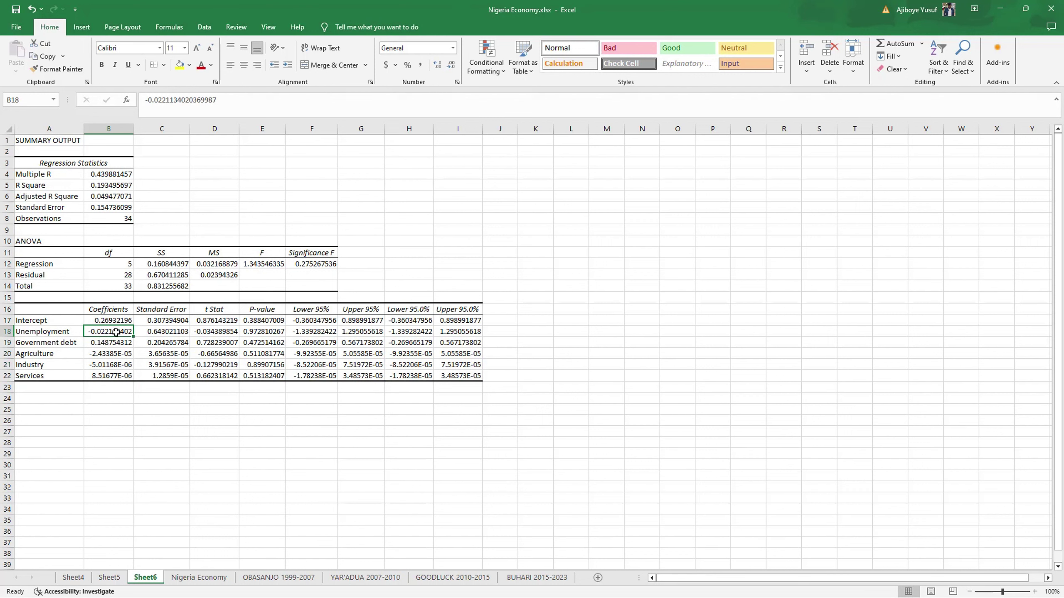
click(46, 332)
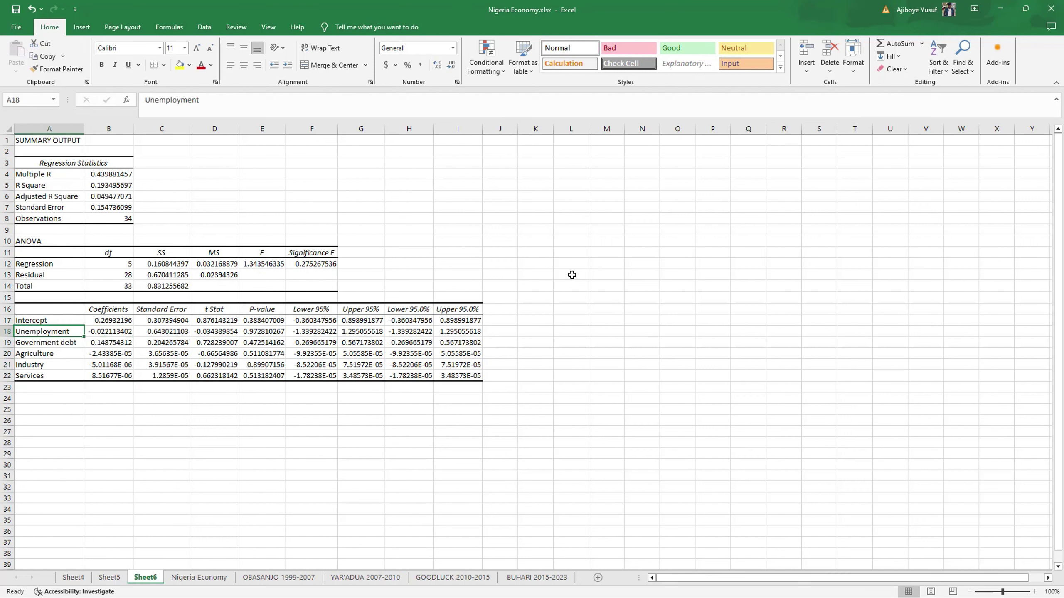
Examine the P-values of the intercept and each predictor, from Unemployment to Services, in the coefficients table
click(254, 333)
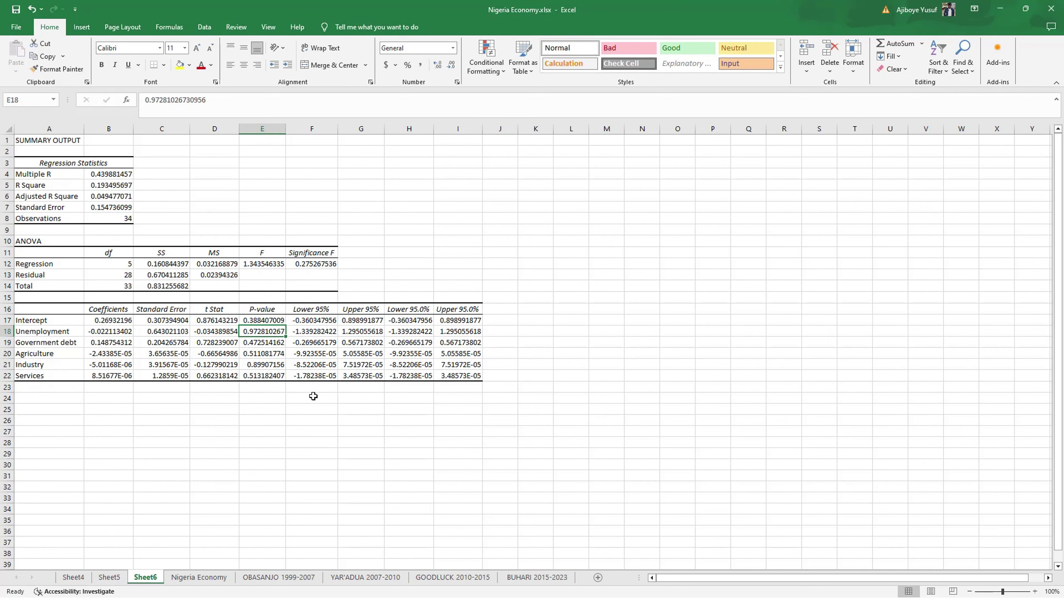
click(268, 319)
click(270, 331)
click(274, 344)
click(275, 354)
click(273, 365)
click(271, 376)
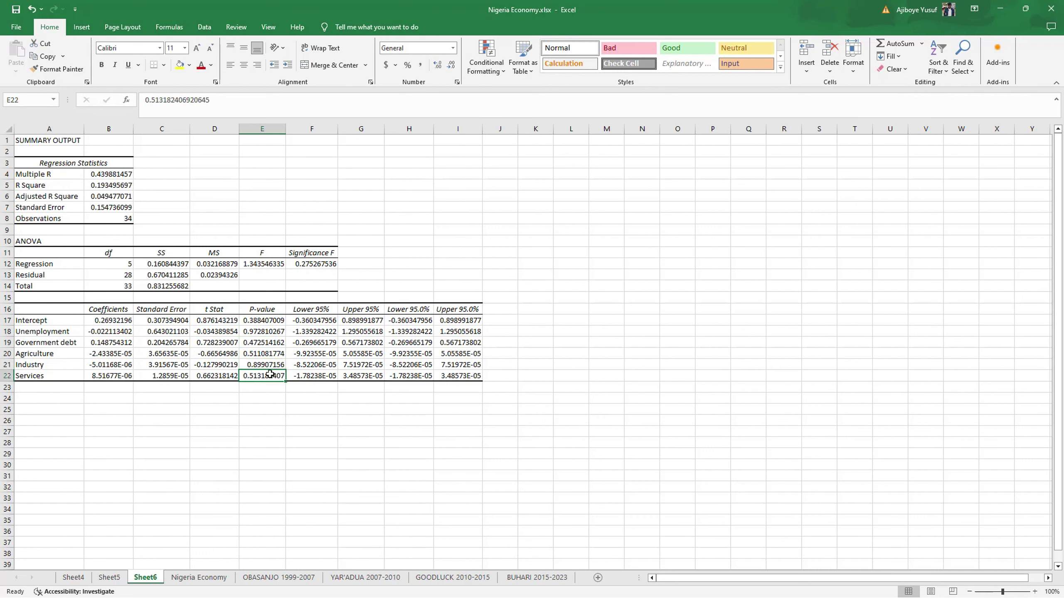
click(265, 331)
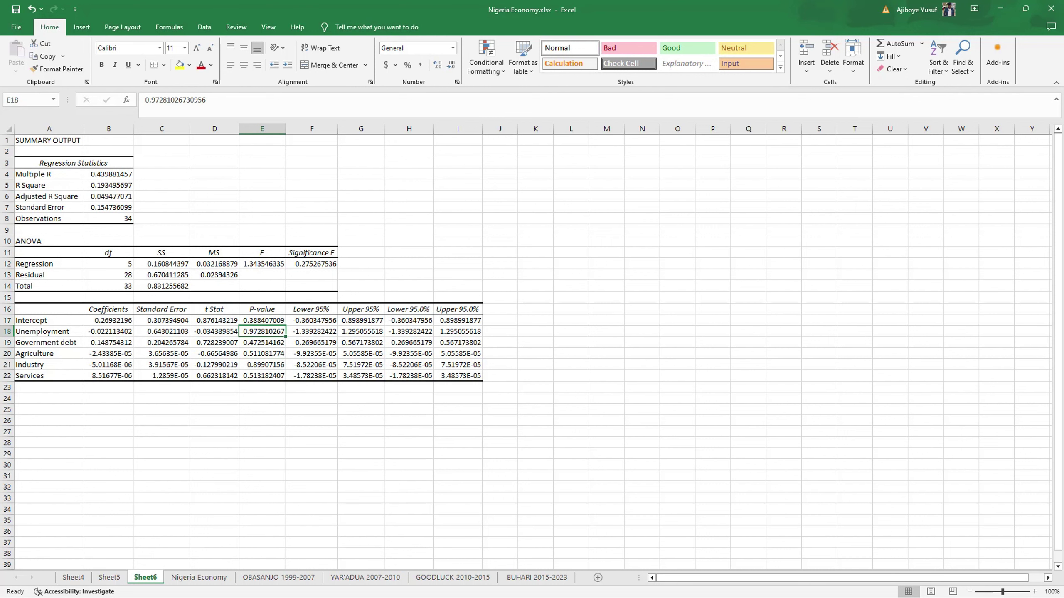
Rename the regression output worksheet Sheet6 as "Base model"
click(200, 578)
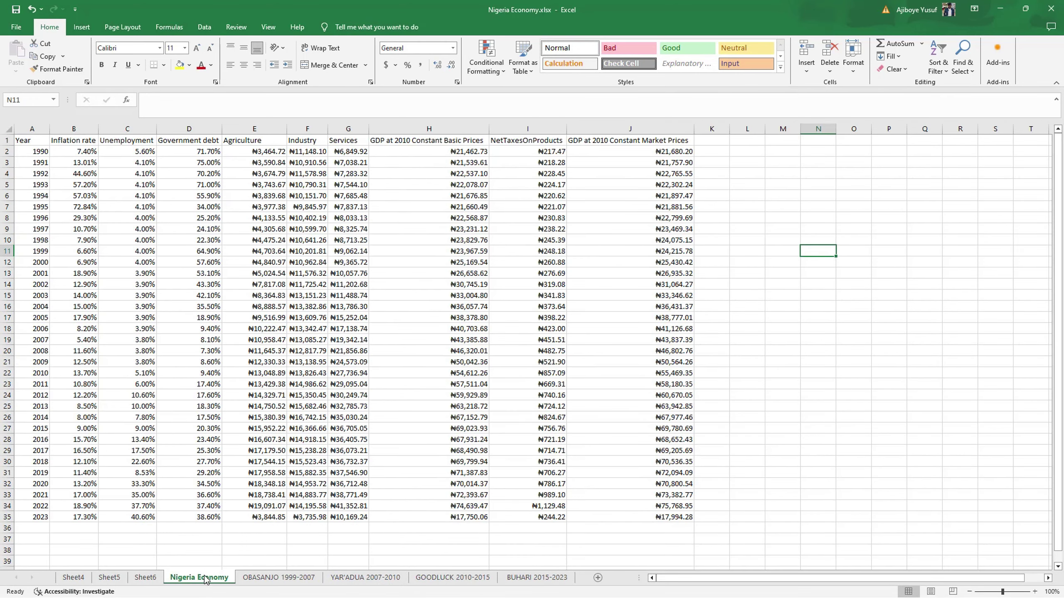
click(145, 577)
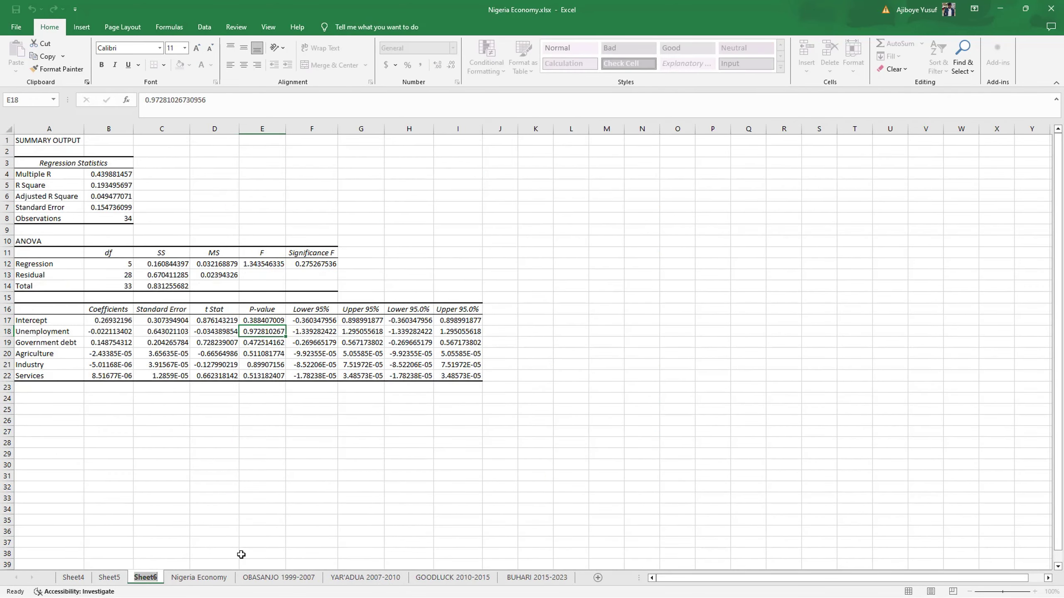
text(Basem)
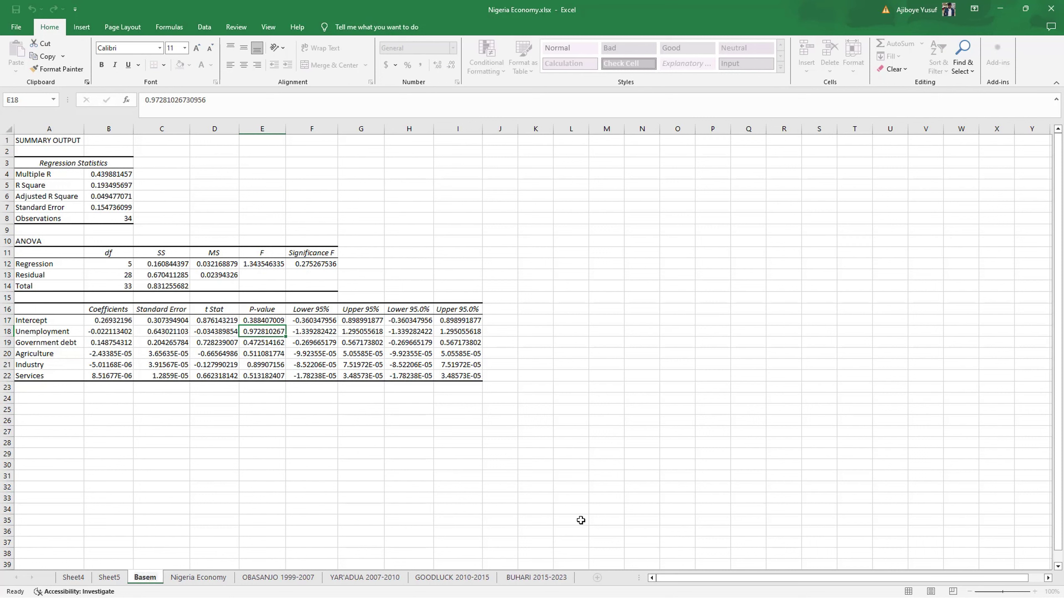
key(BackSpace)
text(mode)
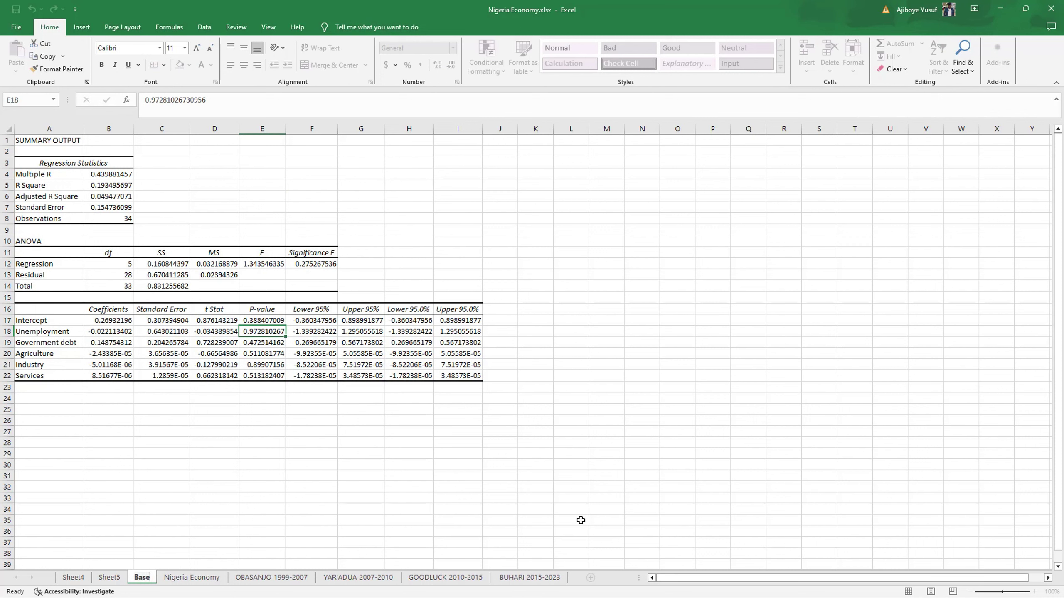
text(l)
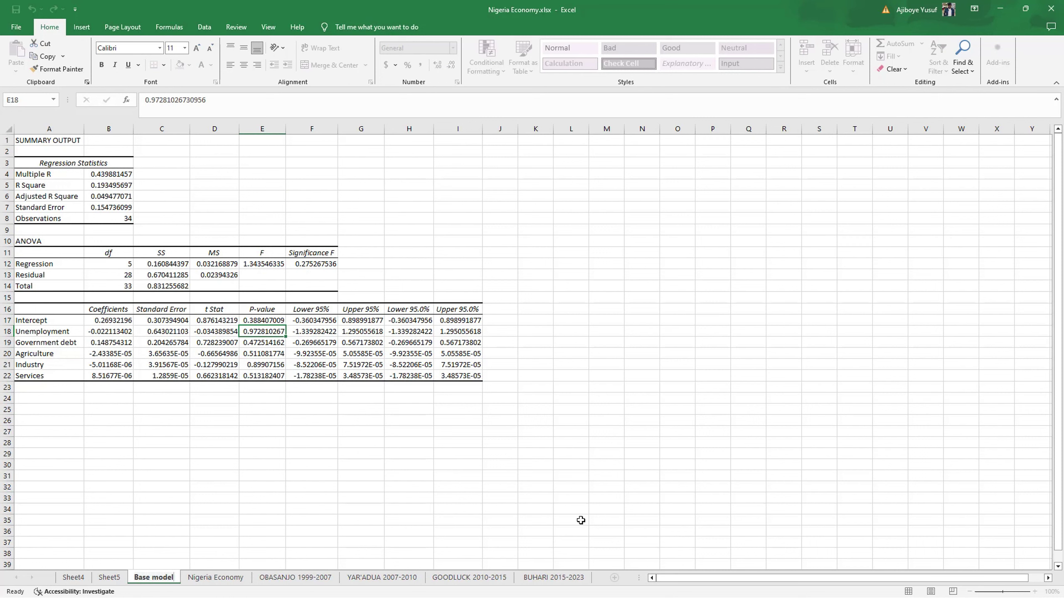
Go to the Nigeria Economy sheet and open the Regression analysis tool for a second model
click(216, 578)
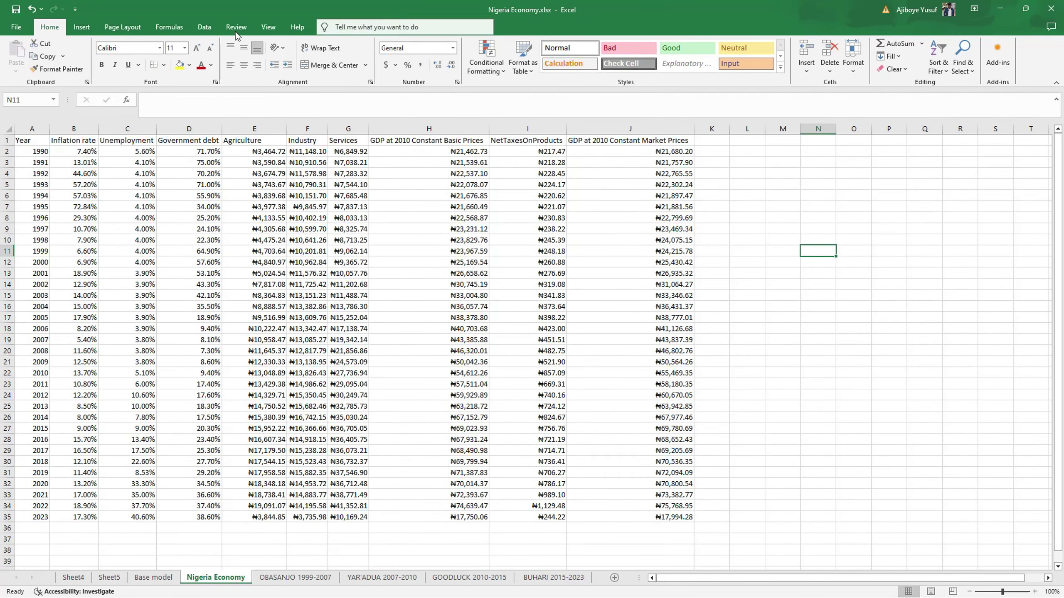
click(204, 27)
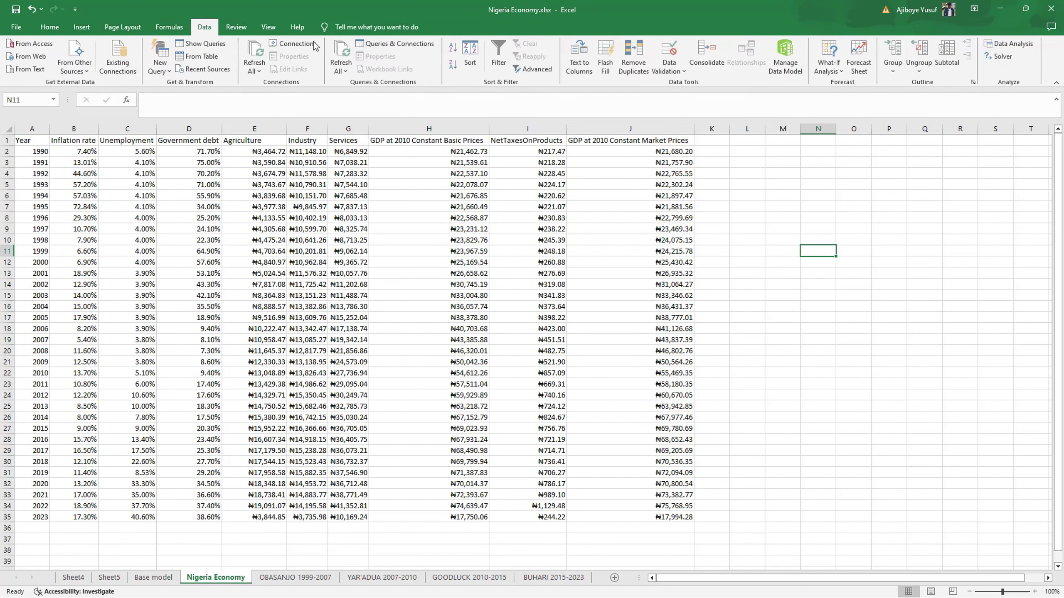
click(1013, 44)
click(606, 307)
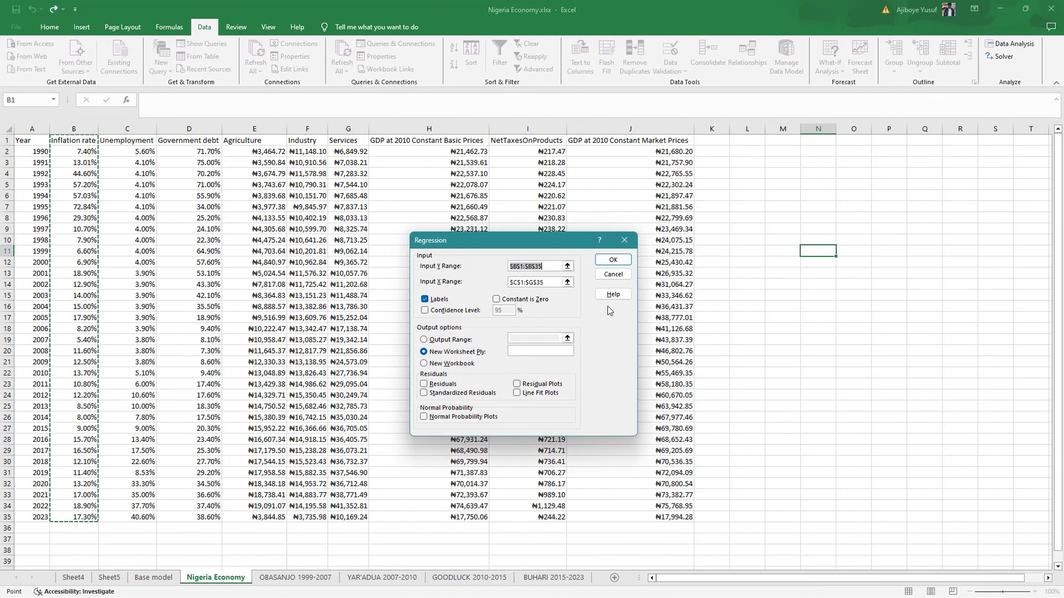
Try to run the regression with the X range set to B1:H35, starting from the Inflation rate column
drag(544, 282, 508, 283)
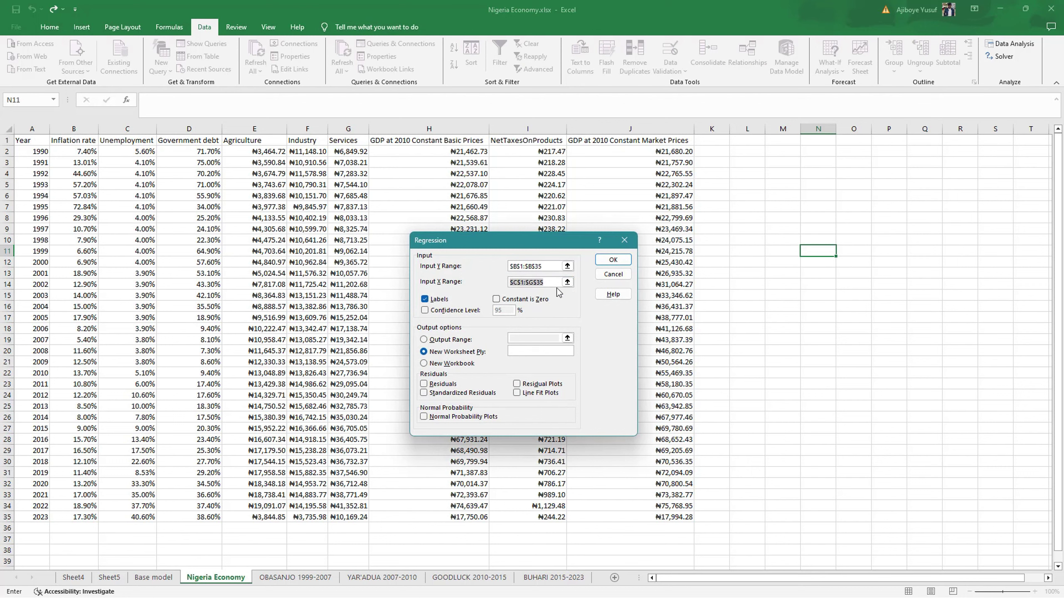
key(BackSpace)
drag(53, 140, 437, 517)
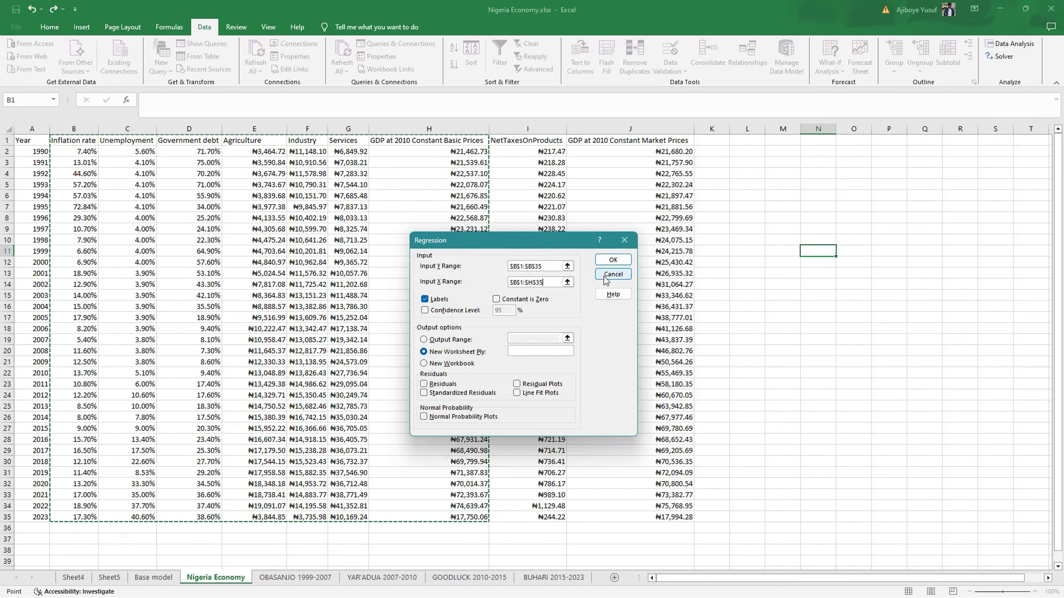
click(613, 260)
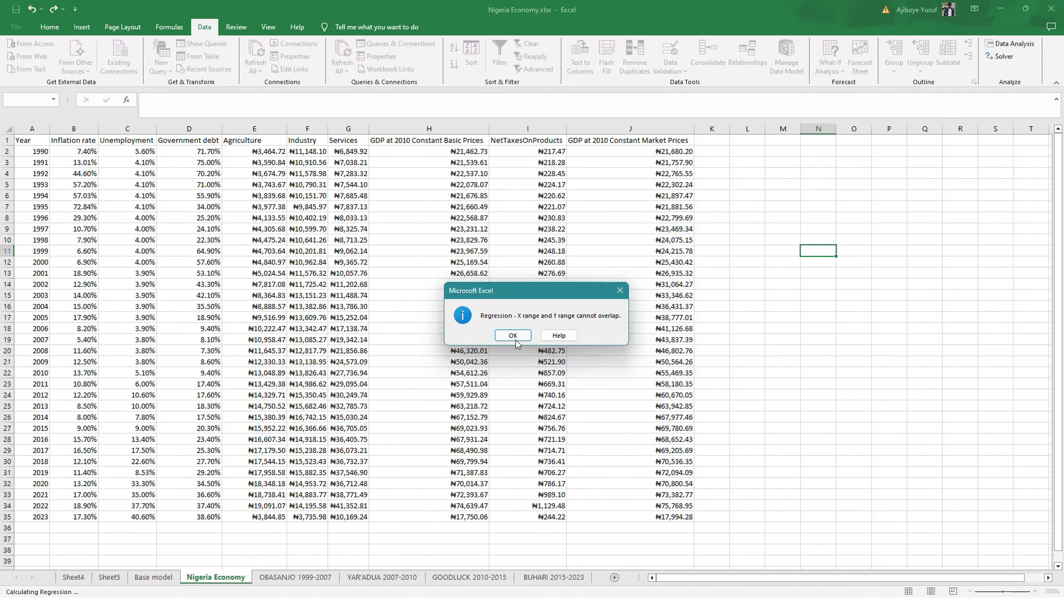
click(514, 337)
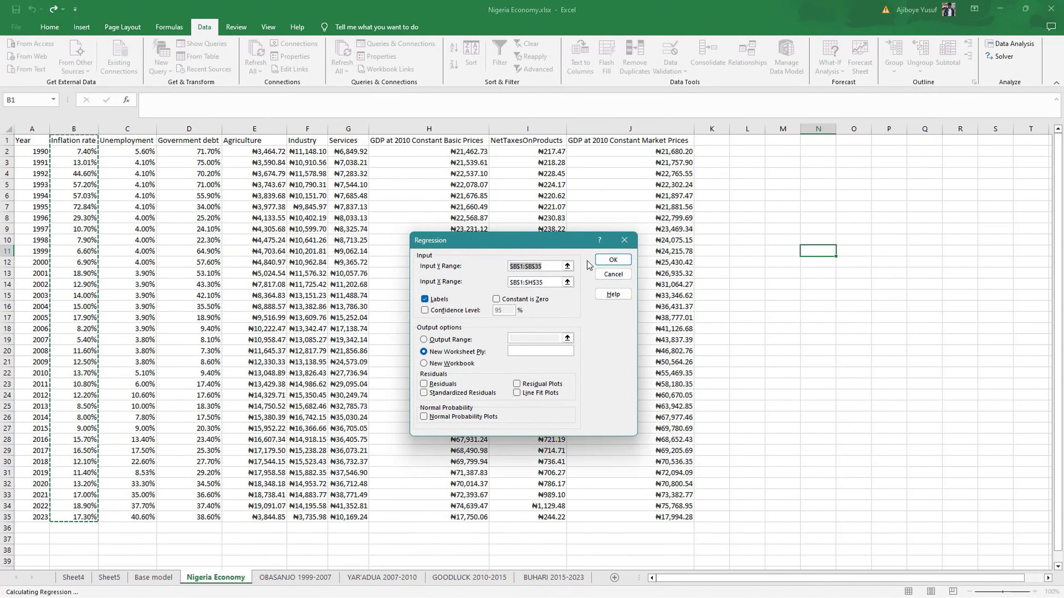
Set the regression's X range to C1:H35, Unemployment through GDP at 2010 Constant Basic Prices, and run it with output on a new worksheet
click(554, 283)
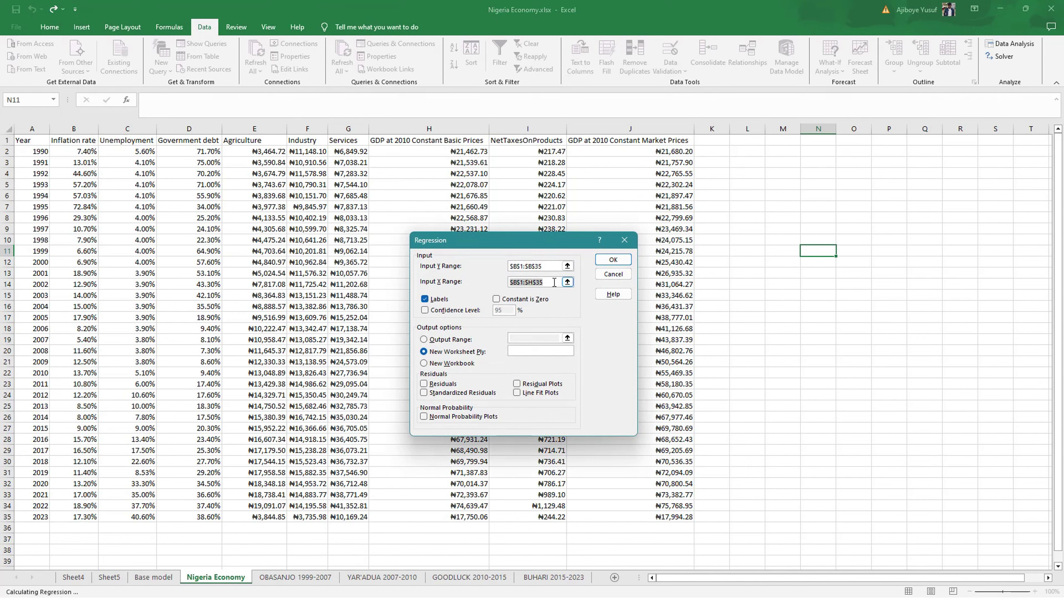
click(131, 144)
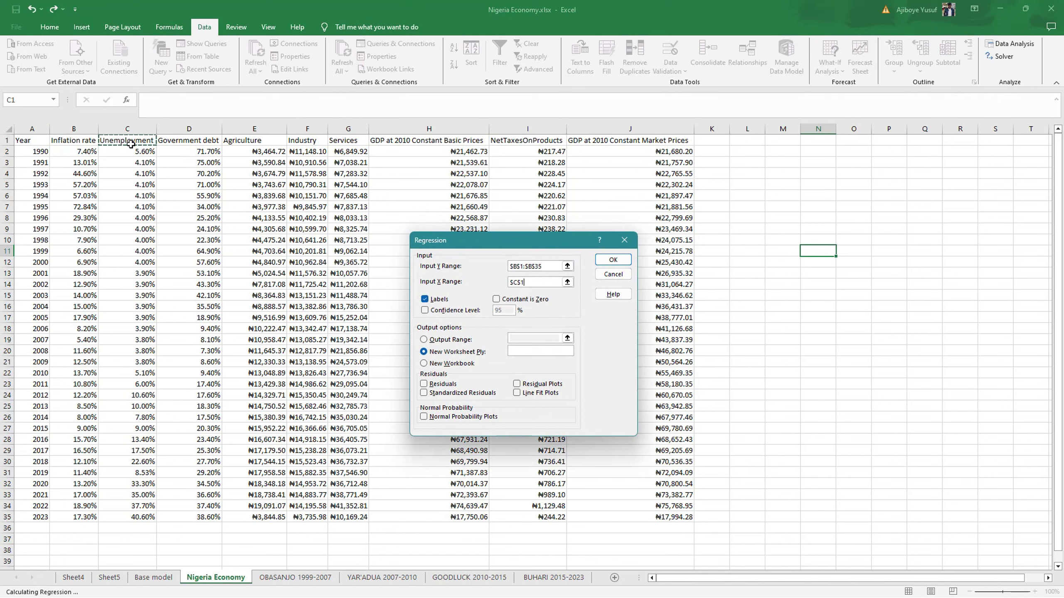
drag(131, 144, 427, 516)
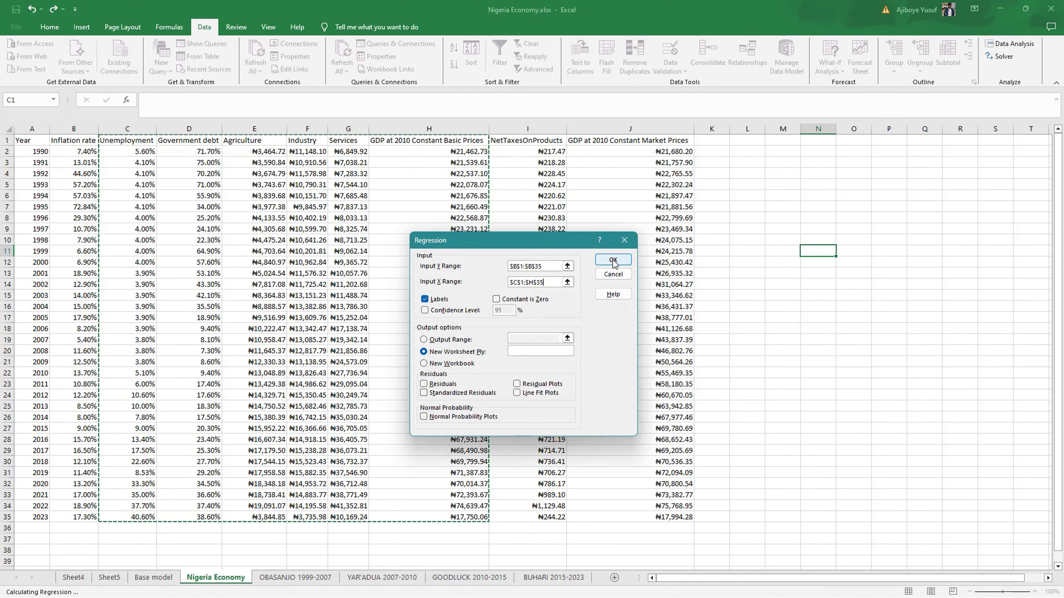
click(613, 260)
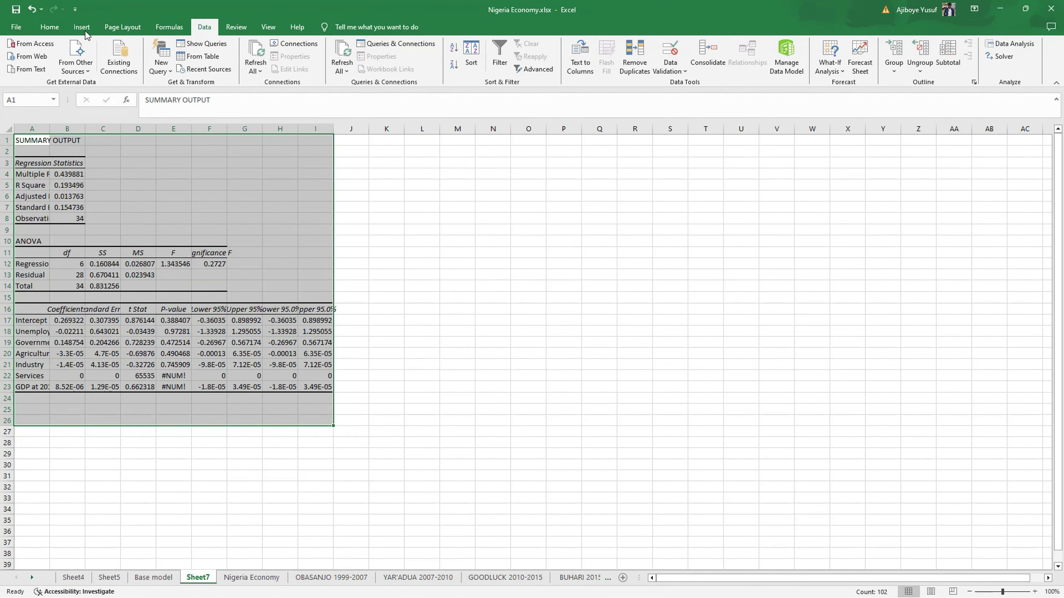
AutoFit the column widths of the new summary output and select its Adjusted R Square value
click(49, 30)
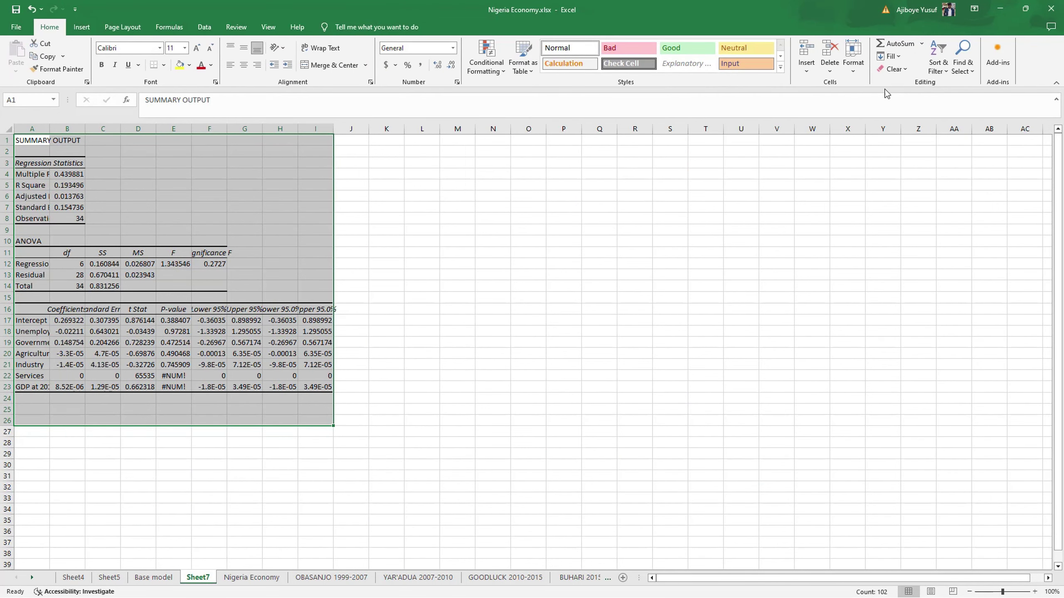
click(861, 78)
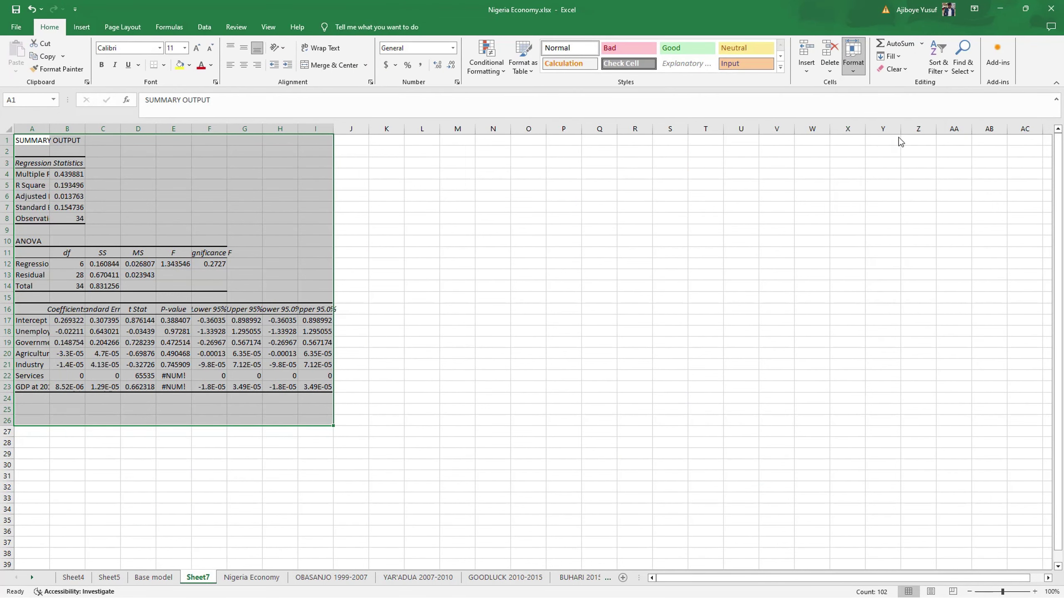
click(897, 138)
click(156, 197)
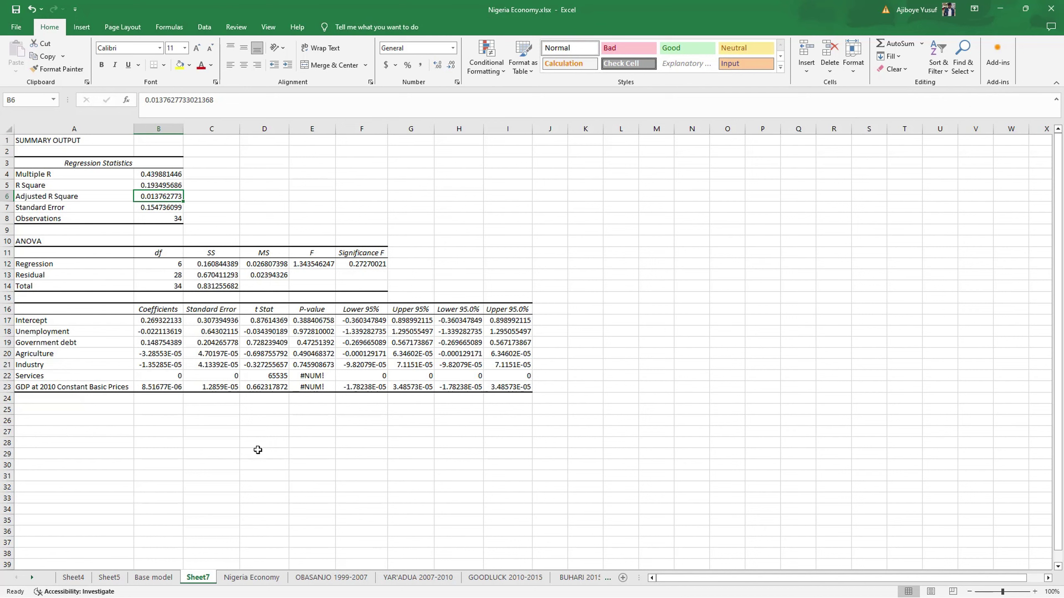
Rename the second regression output worksheet Sheet7 as "model 1"
double_click(197, 578)
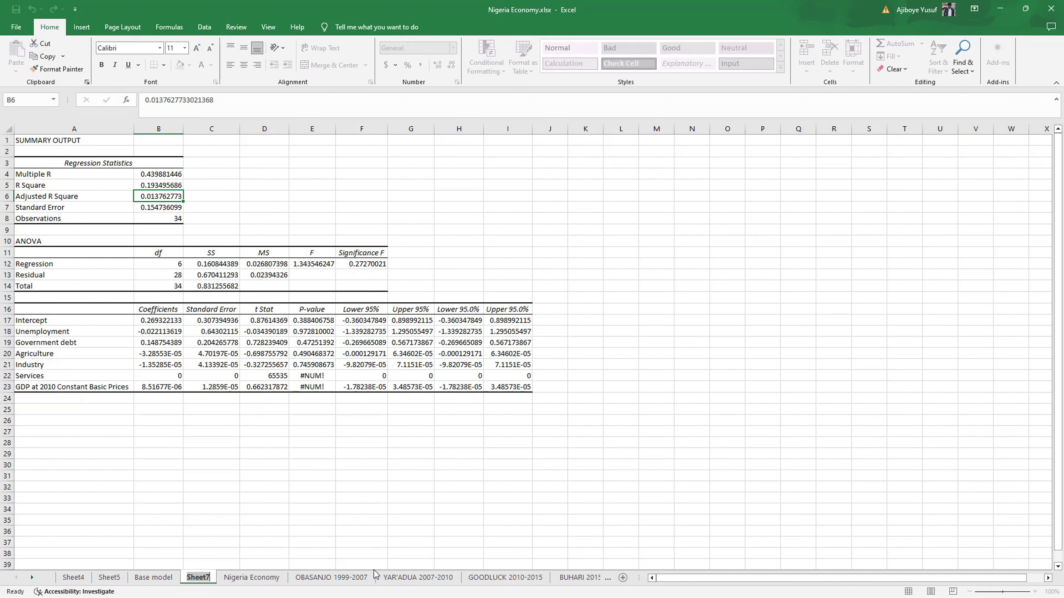
text(mod)
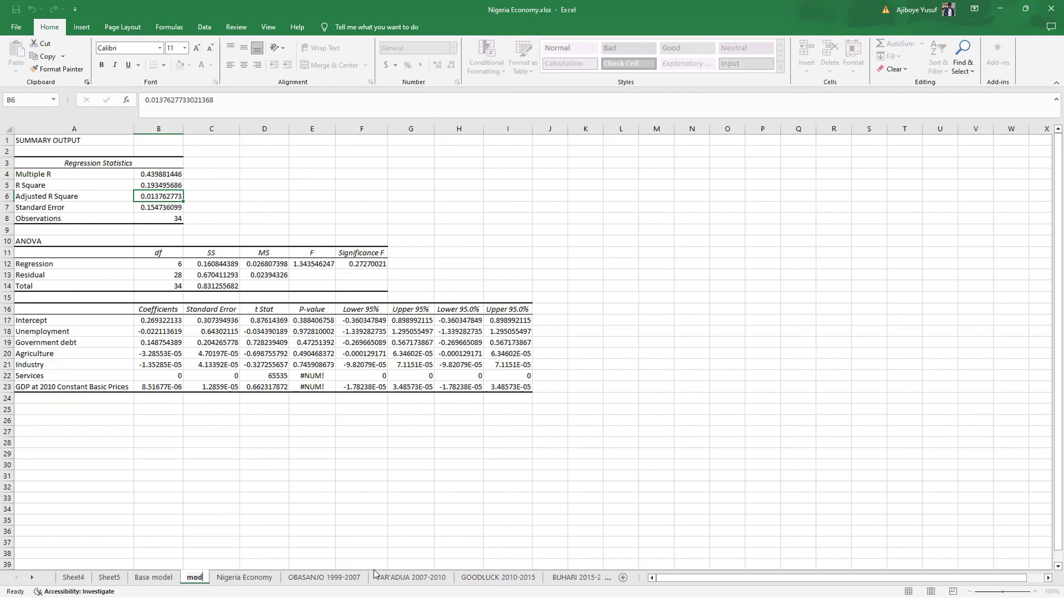
text(el 1)
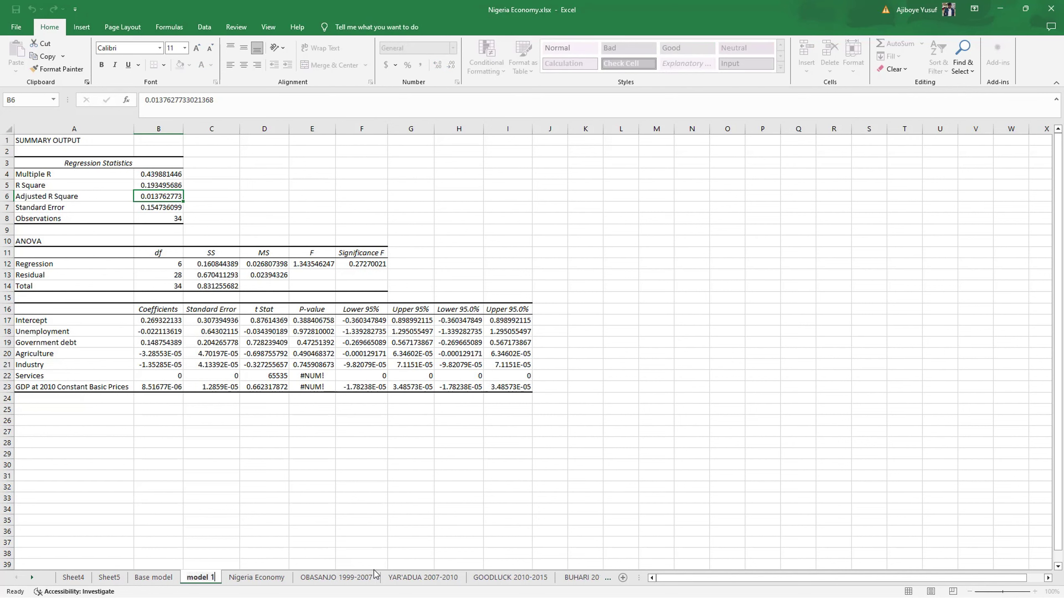
Run a regression on the Nigeria Economy data with the X range set to C1:I35, Unemployment through NetTaxesOnProducts, and output on a new worksheet
click(238, 578)
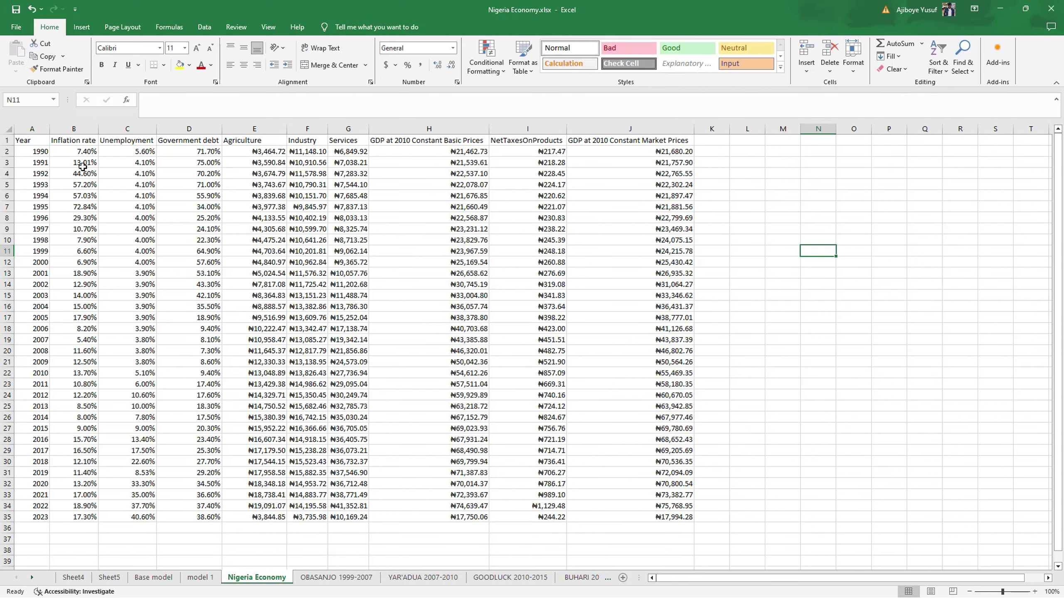
click(200, 25)
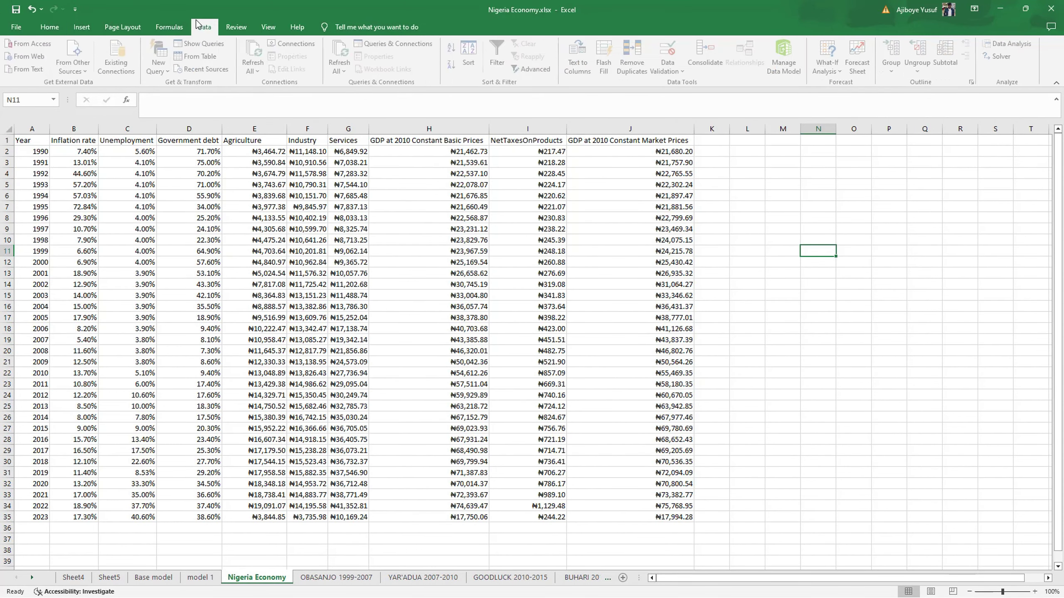
click(1010, 44)
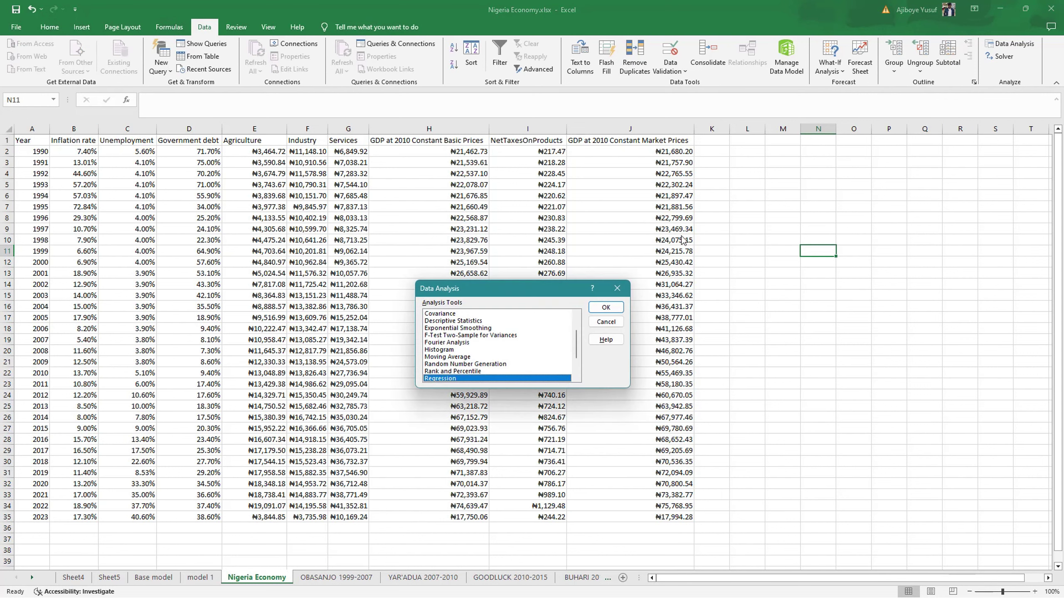
click(615, 321)
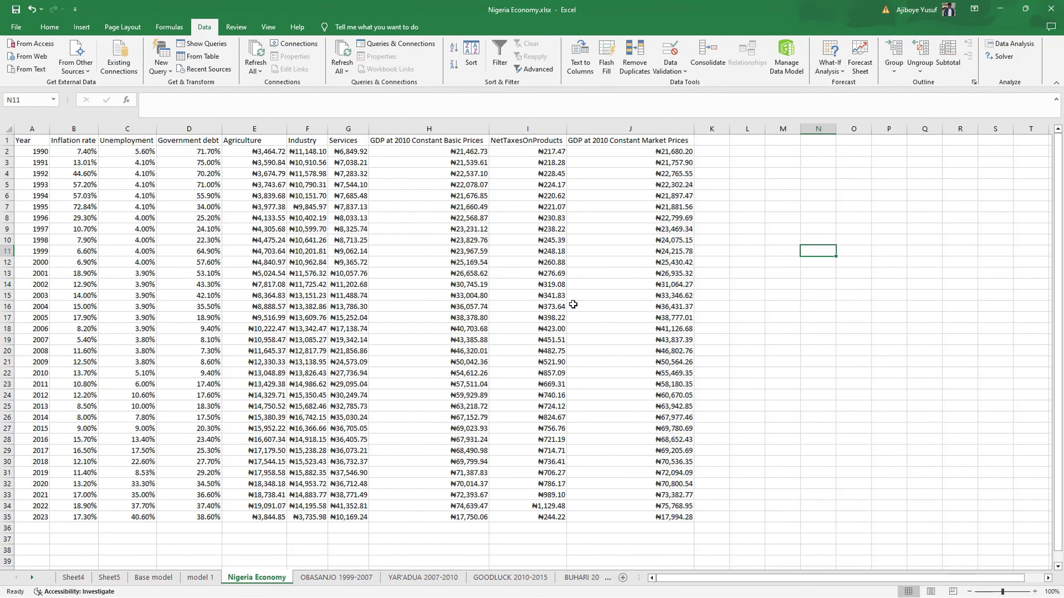
click(1018, 44)
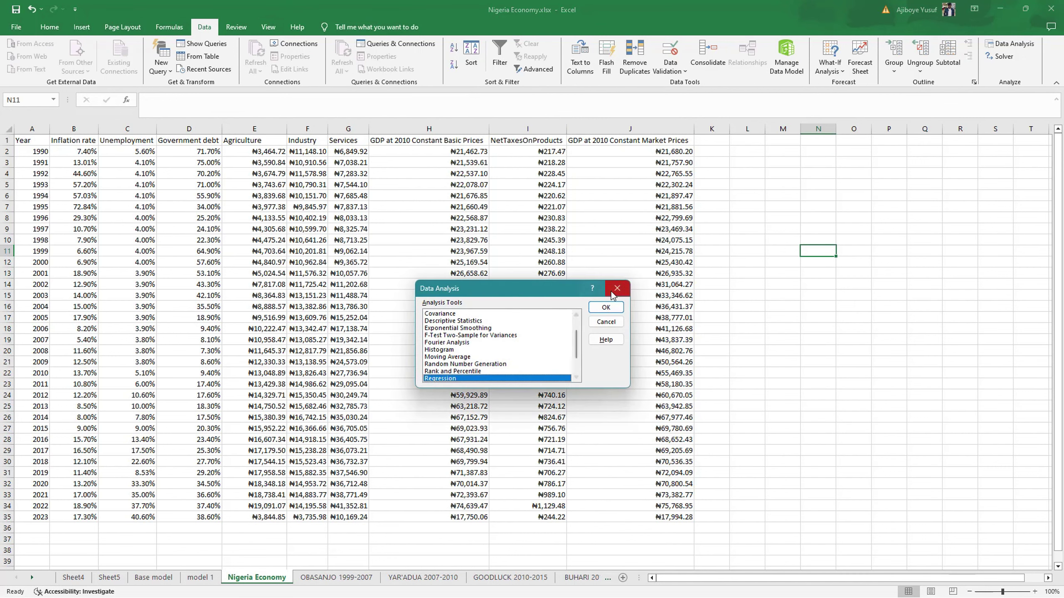
click(614, 310)
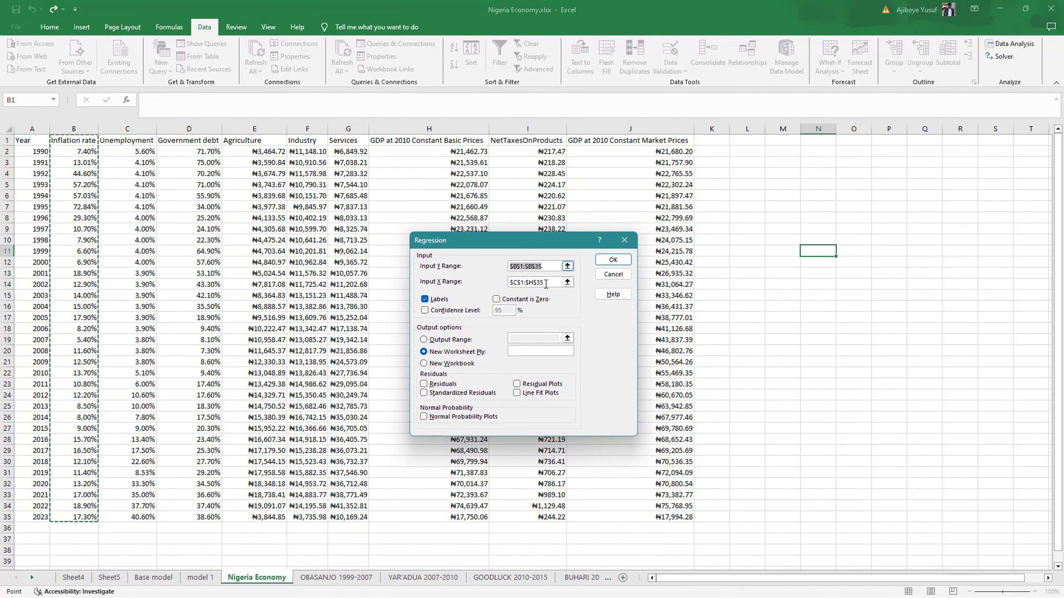
drag(545, 284, 507, 287)
key(BackSpace)
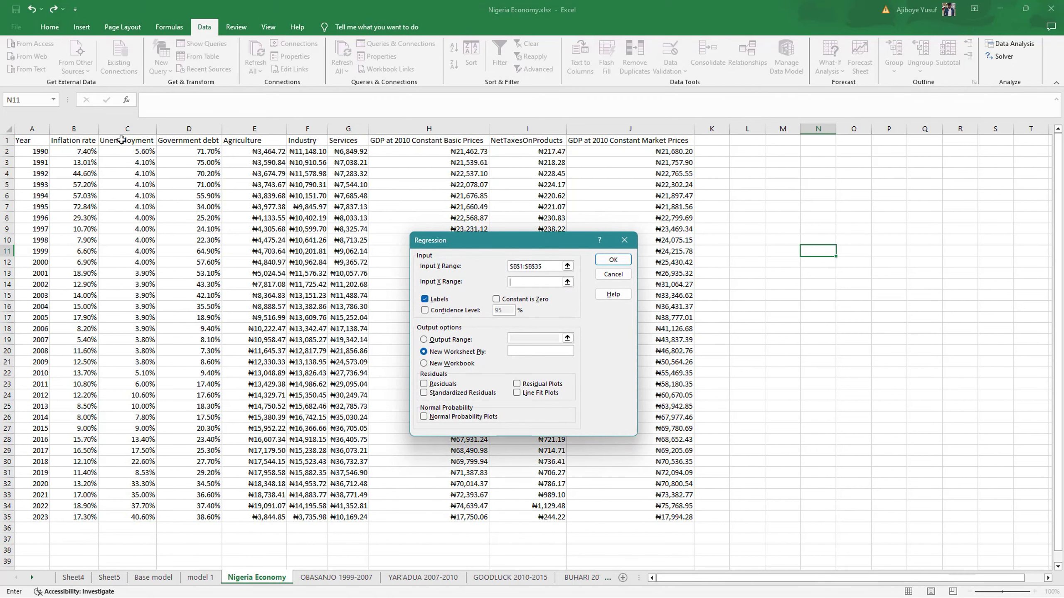
drag(121, 140, 546, 516)
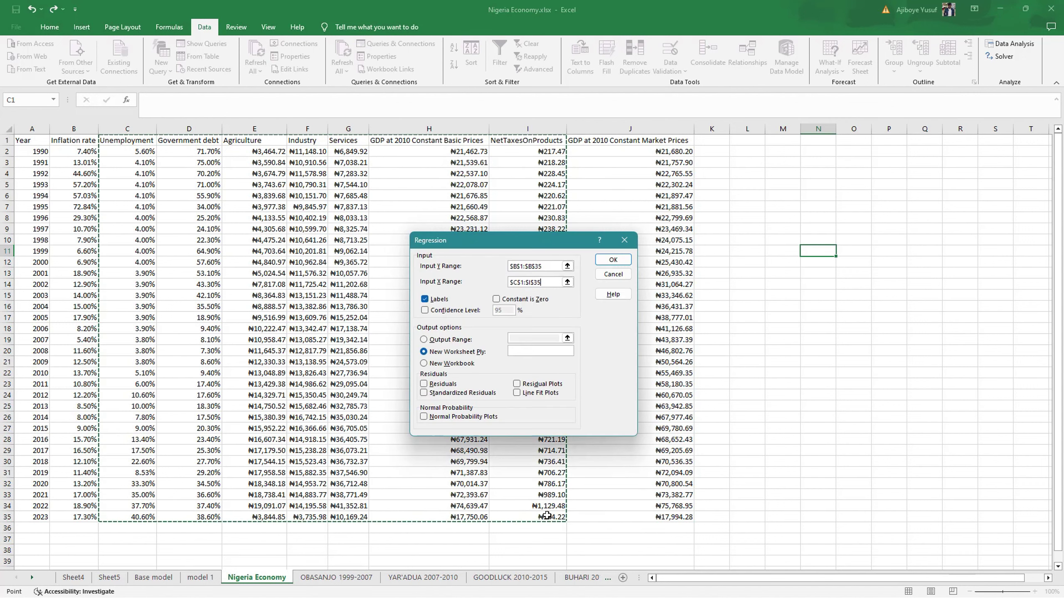
click(613, 259)
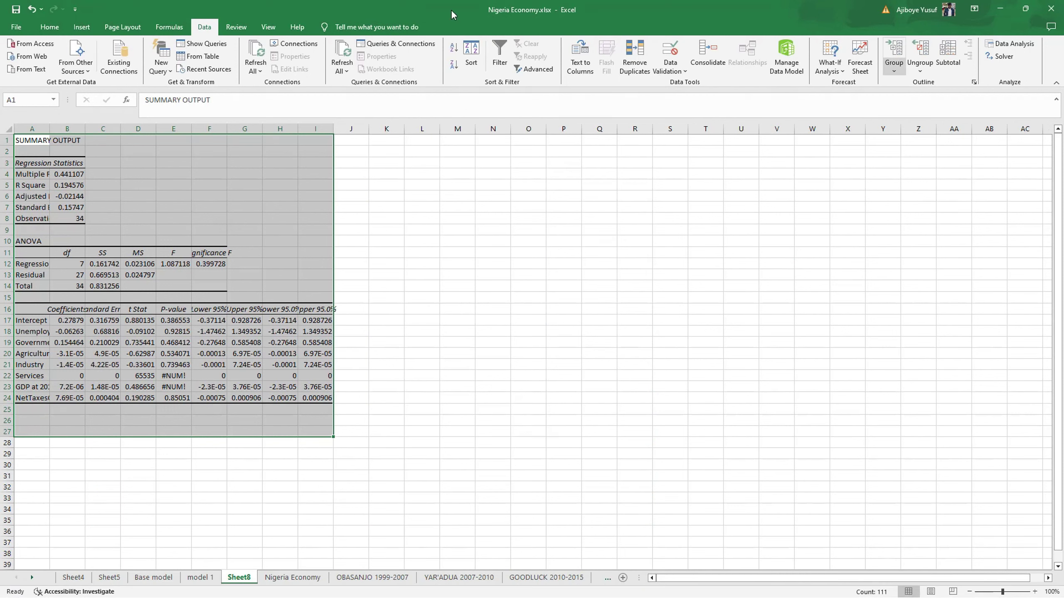
AutoFit the column widths of the regression output that includes NetTaxesOnProducts
click(57, 28)
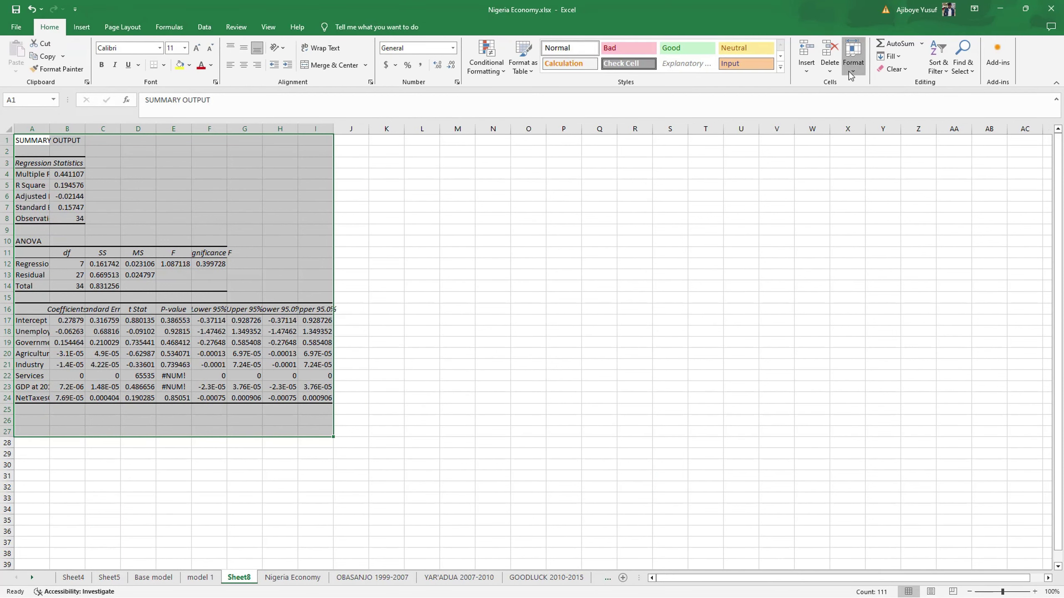
click(853, 57)
click(879, 139)
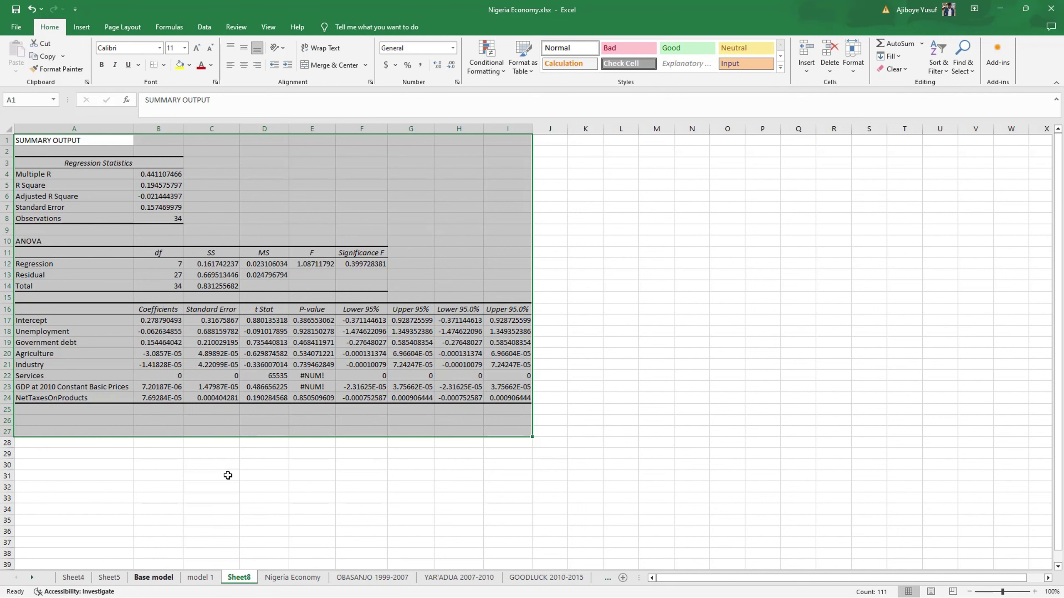
Rename the output worksheet Sheet8 as "model 2" and select its Adjusted R Square value
double_click(236, 578)
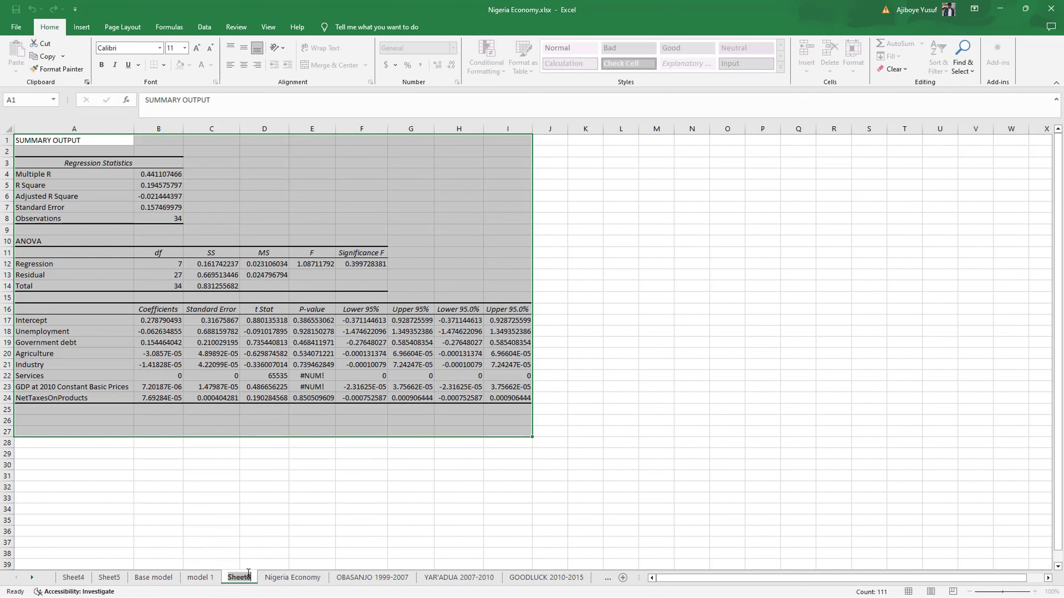
text(model)
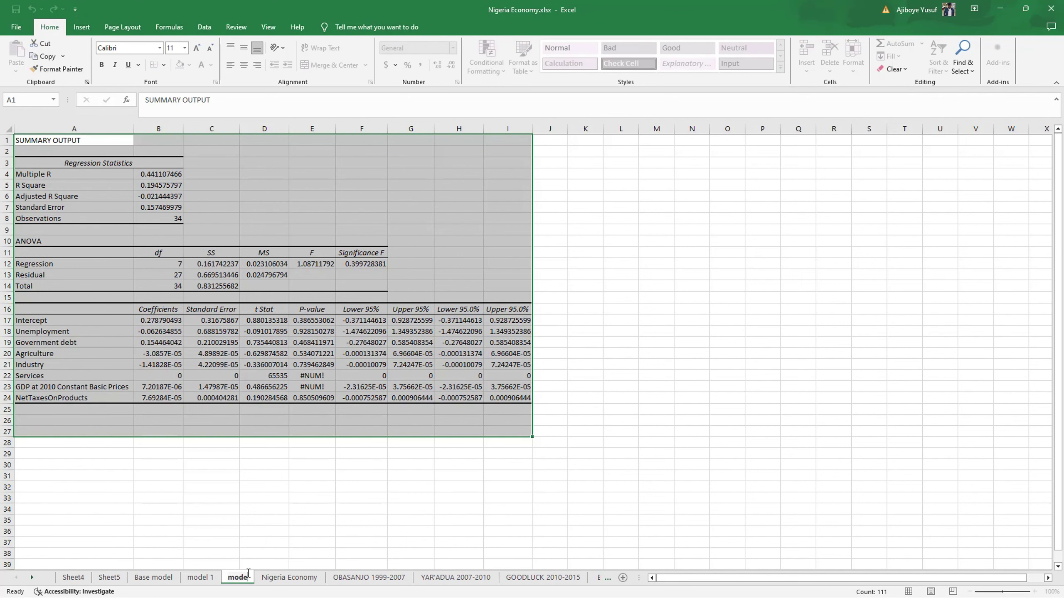
text( 2)
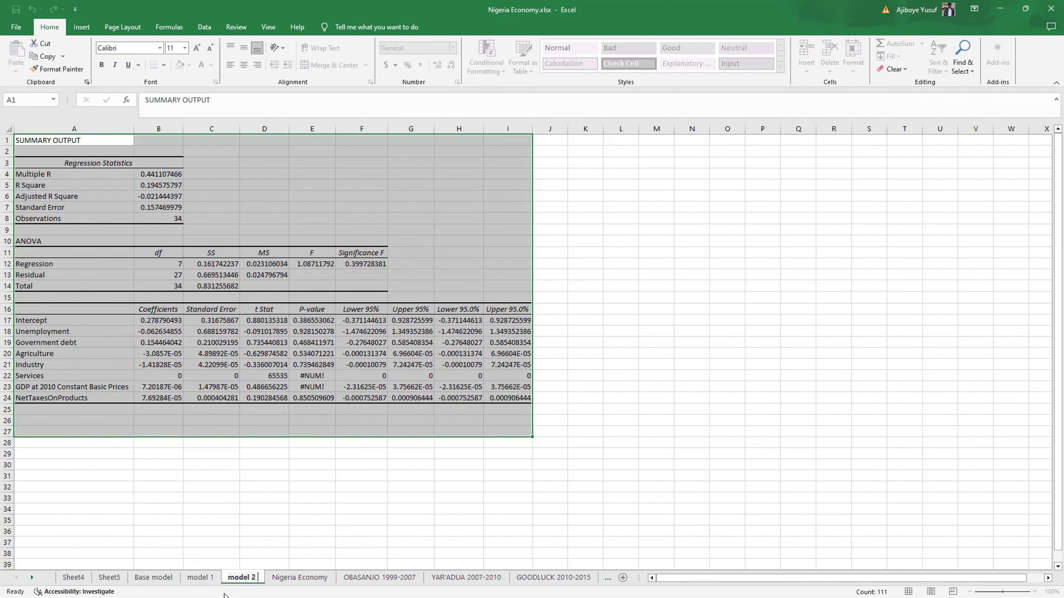
click(164, 195)
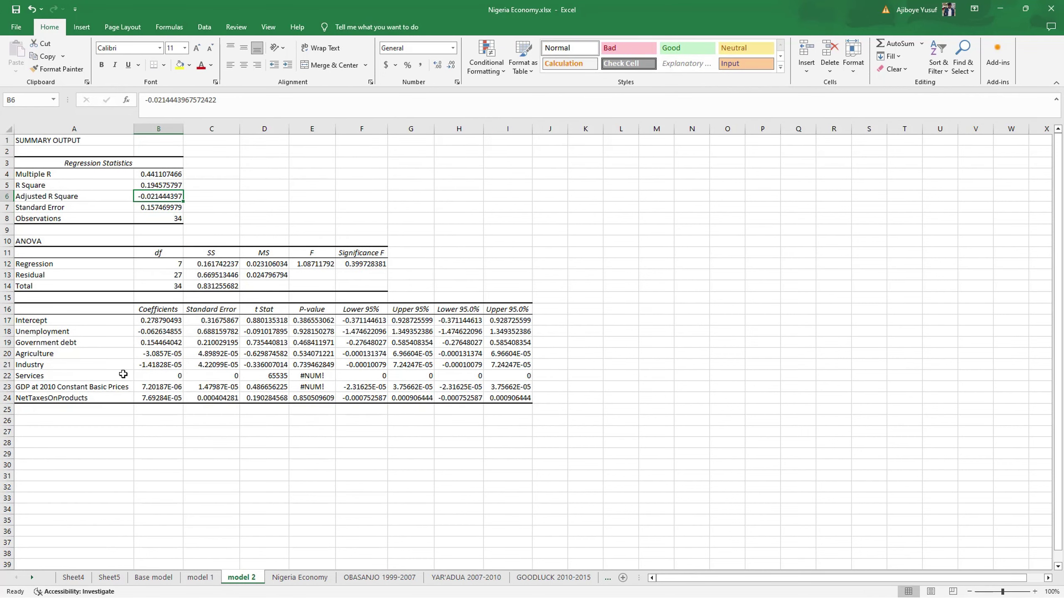
Try to run the regression on the Nigeria Economy data with the X range set to B1:J35, starting from the Inflation rate column
click(295, 578)
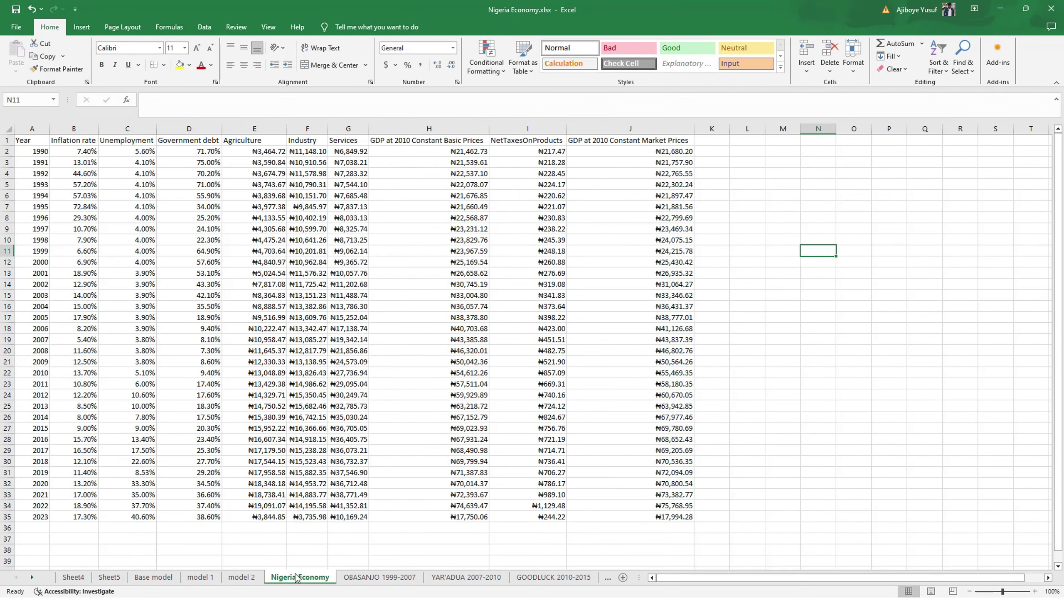
click(204, 28)
click(1007, 45)
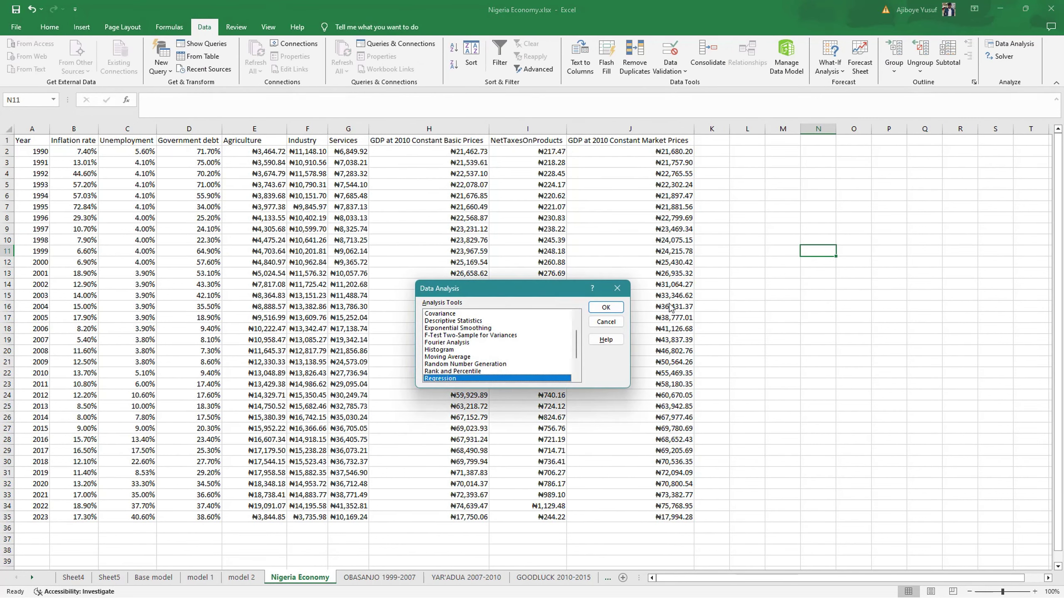
click(605, 307)
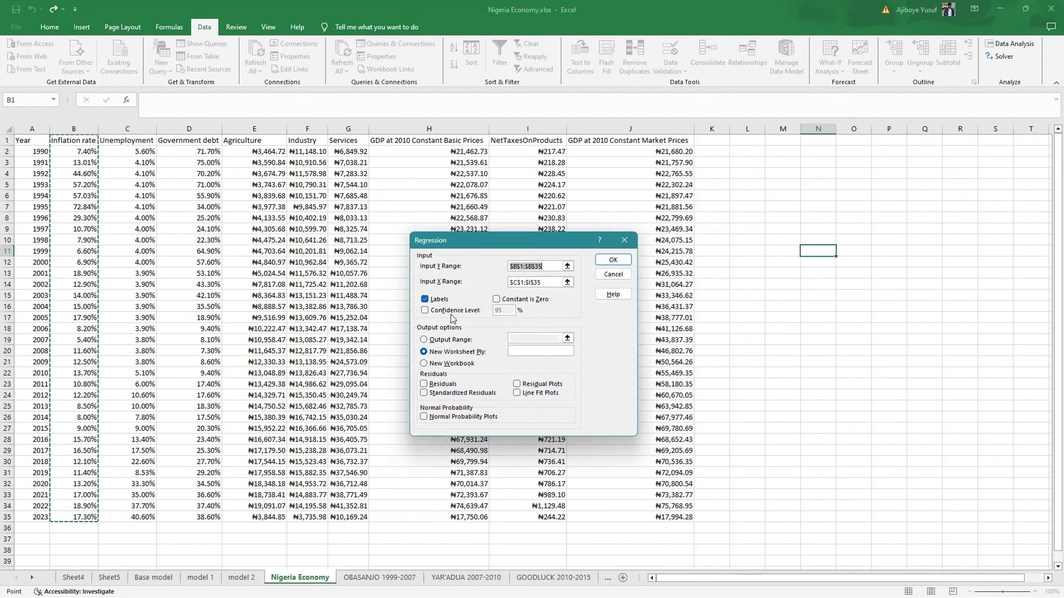
click(545, 282)
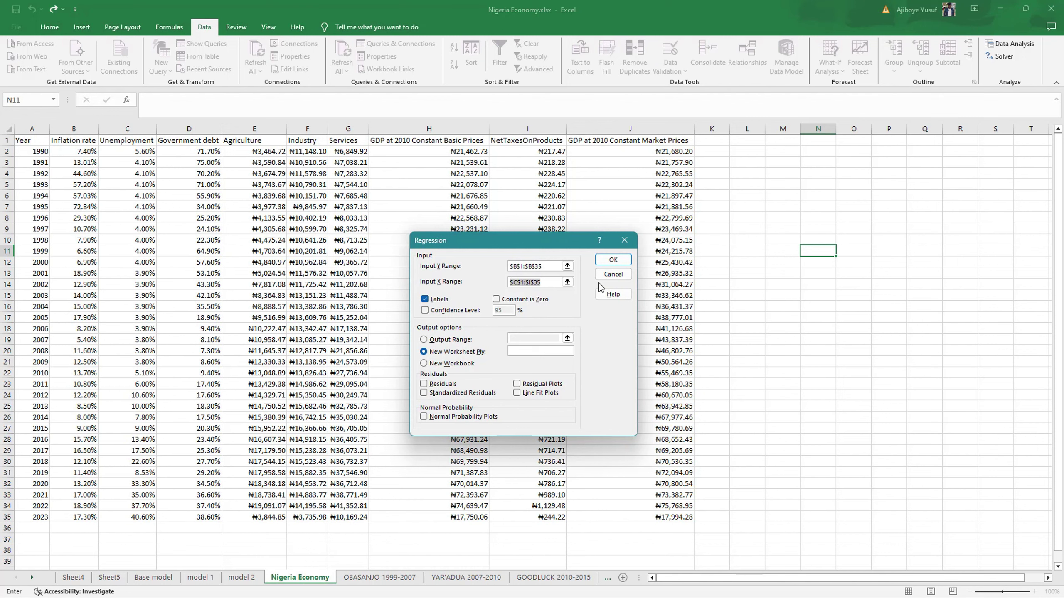
key(BackSpace)
drag(66, 143, 652, 517)
click(624, 264)
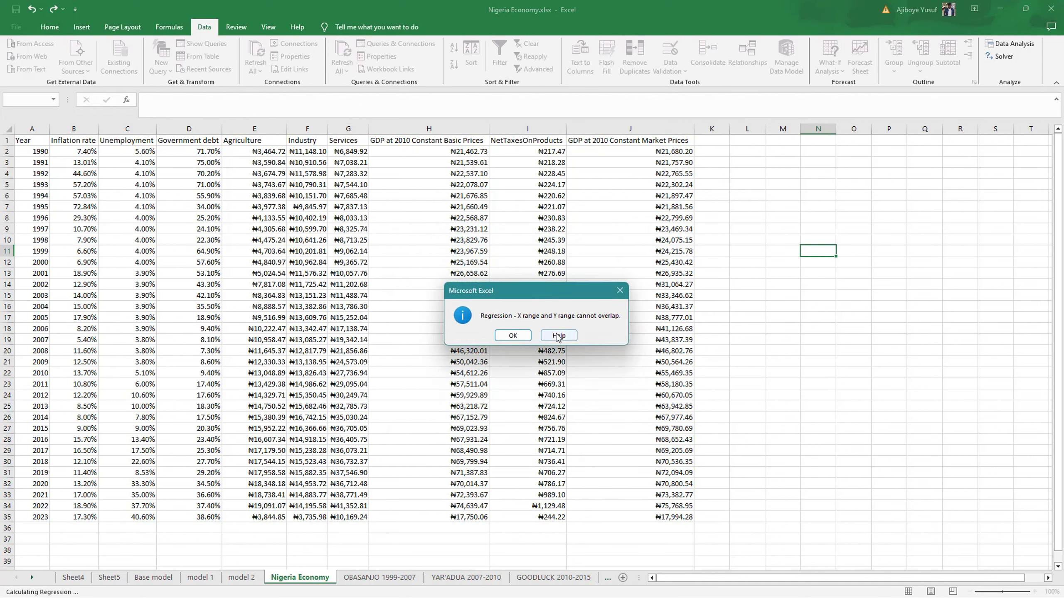
click(512, 335)
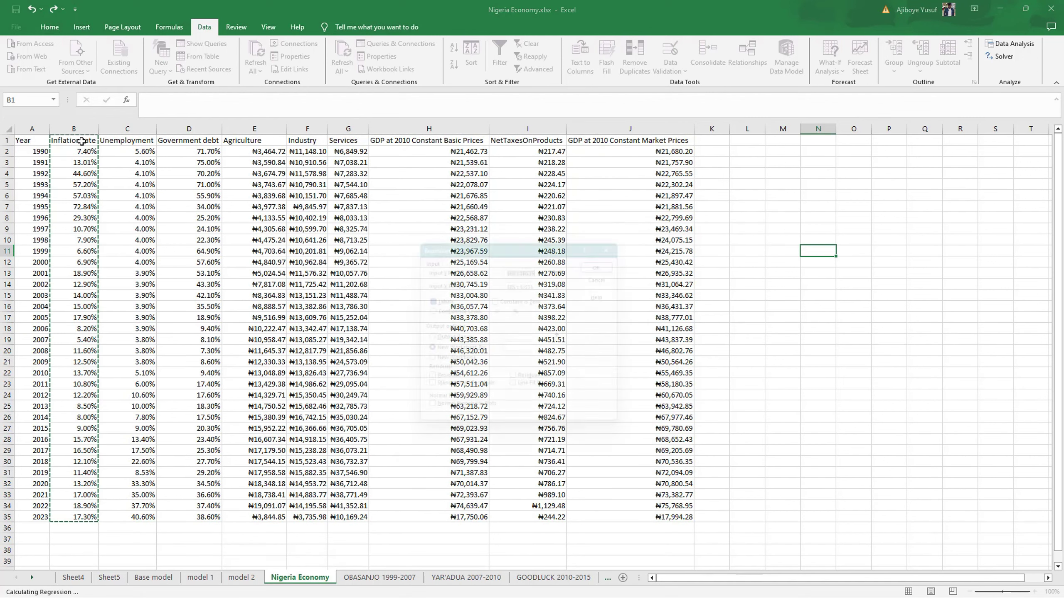
Set the regression's X range to C1:J35, Unemployment through GDP at 2010 Constant Market Prices, and run it
click(540, 283)
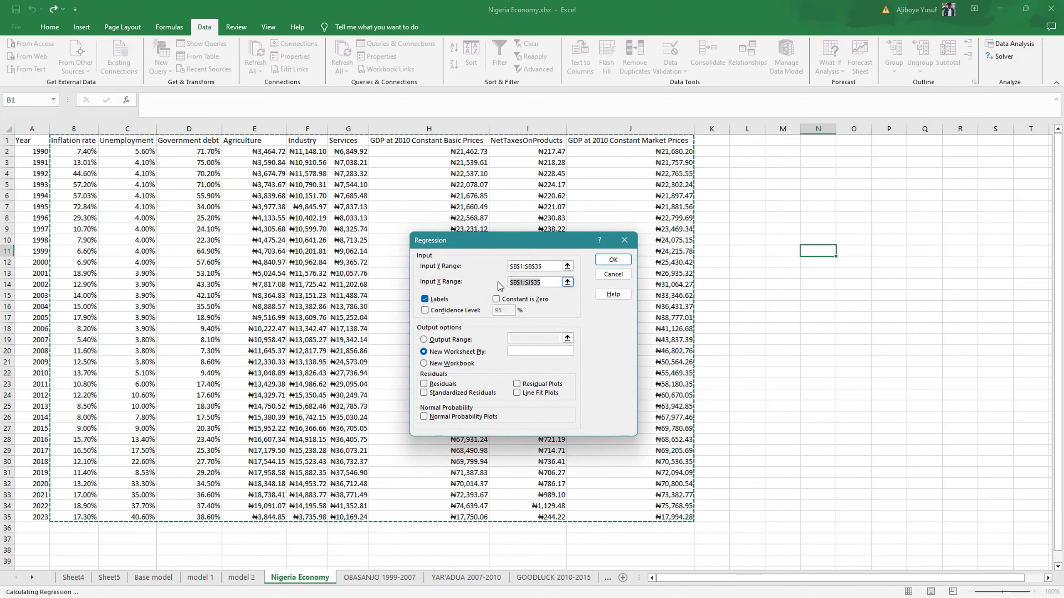
key(BackSpace)
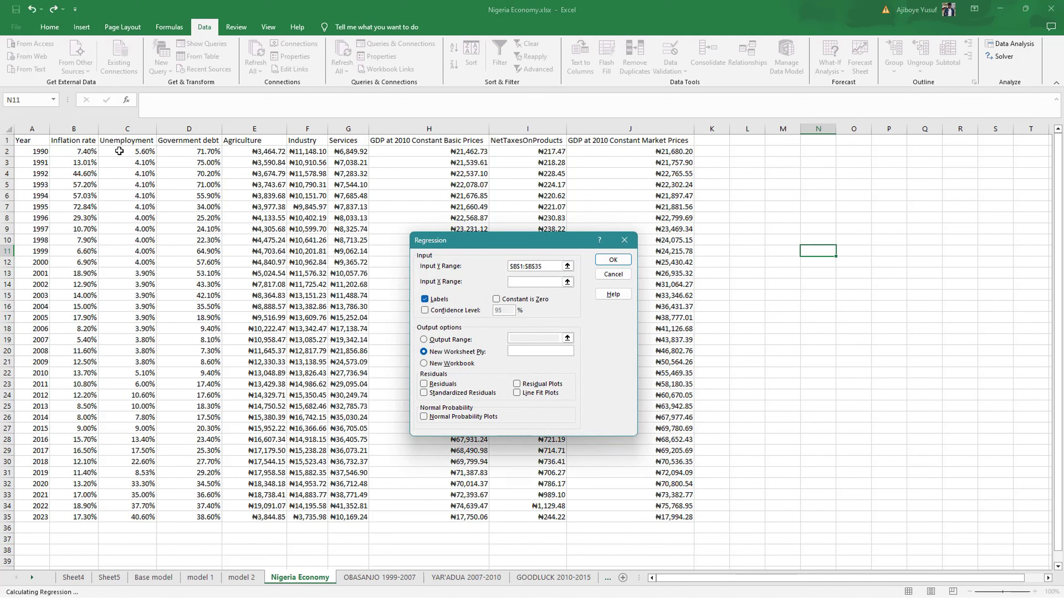
drag(122, 140, 684, 515)
key(Return)
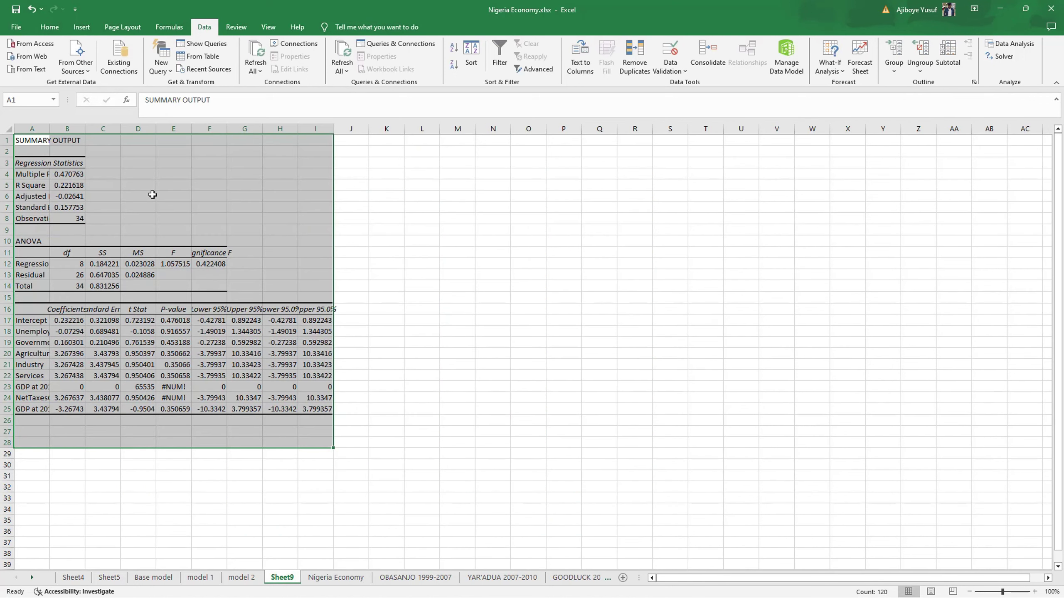
AutoFit the column widths of the Sheet9 regression output
click(49, 27)
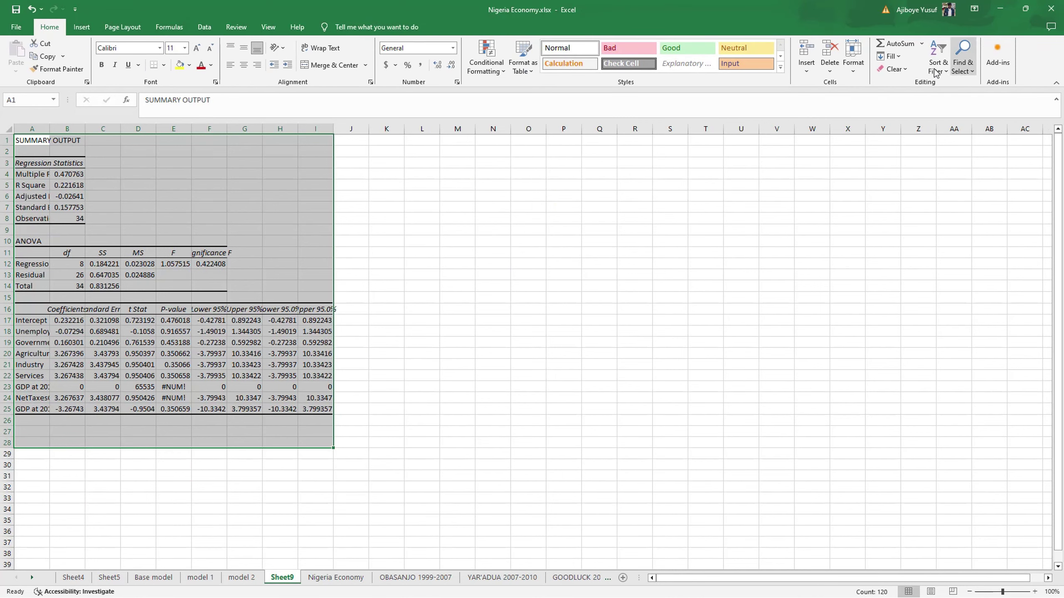
click(853, 61)
click(882, 138)
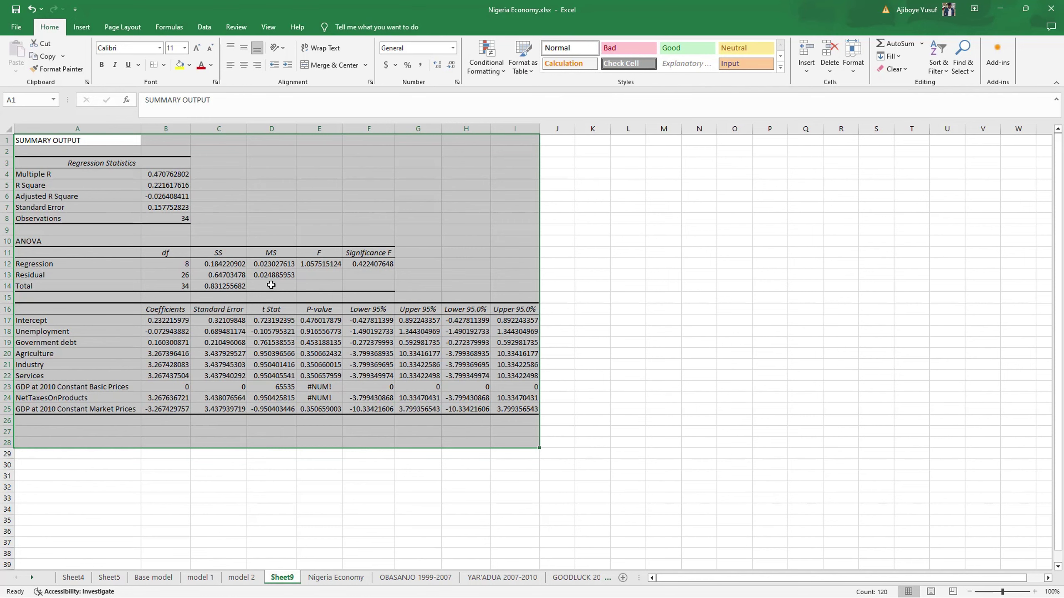
Start another regression on the Nigeria Economy data with the Y range set to J1:J35, GDP at 2010 Constant Market Prices
click(346, 578)
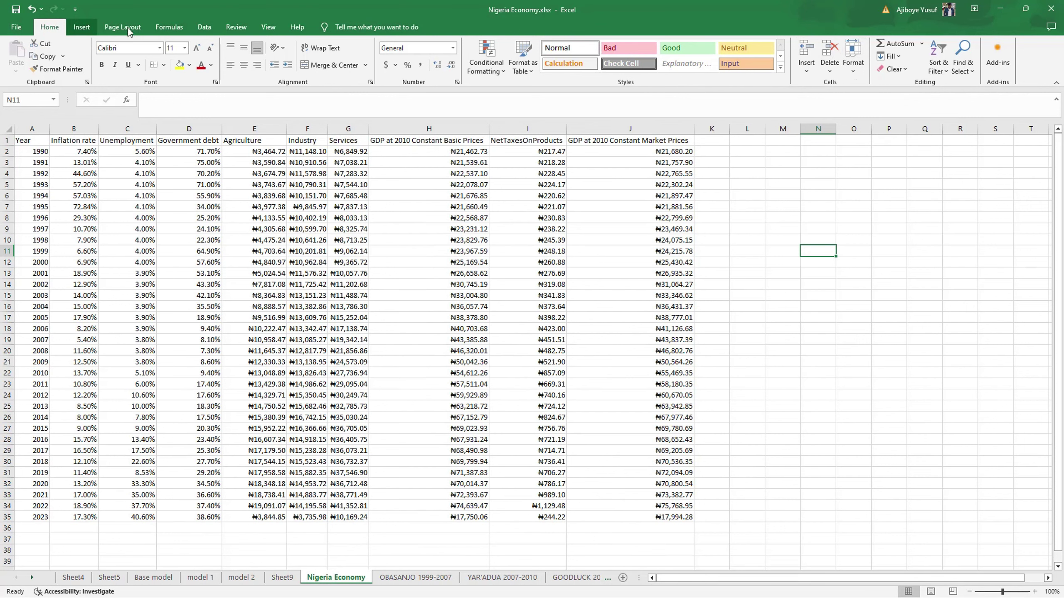
click(204, 26)
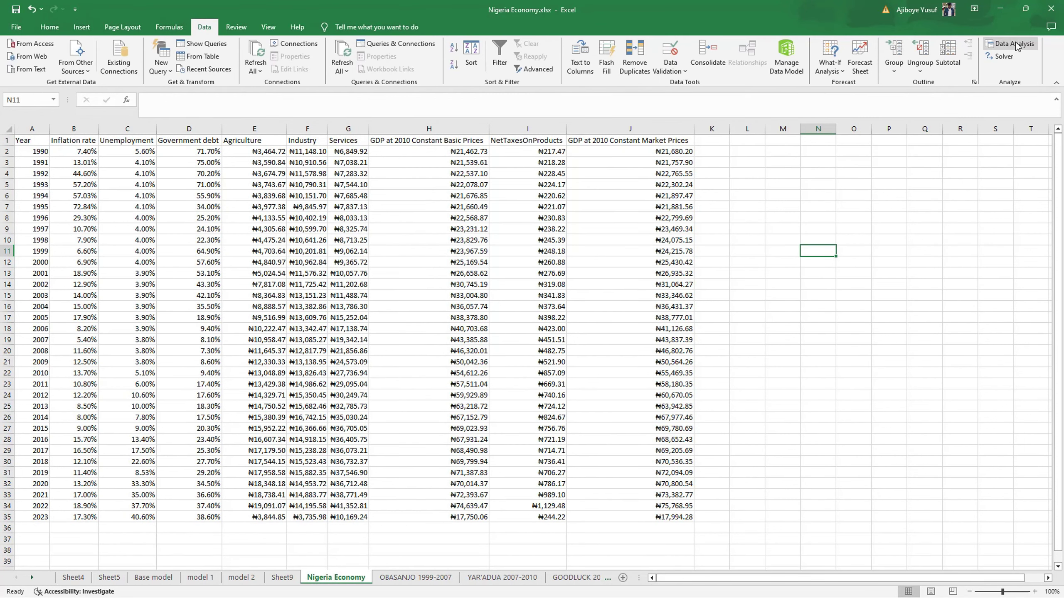
click(1017, 46)
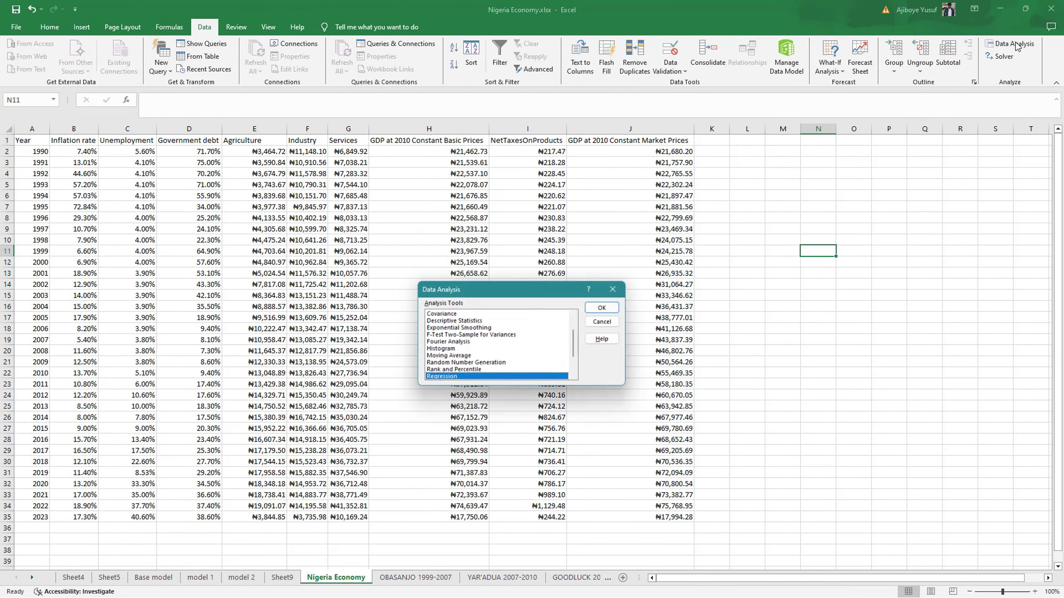
click(617, 310)
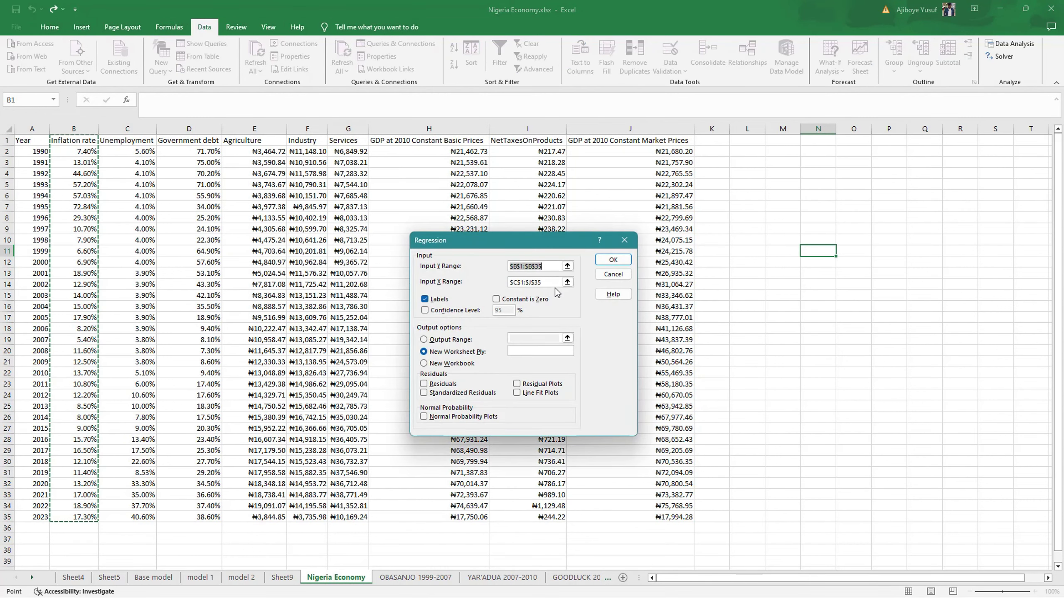
key(BackSpace)
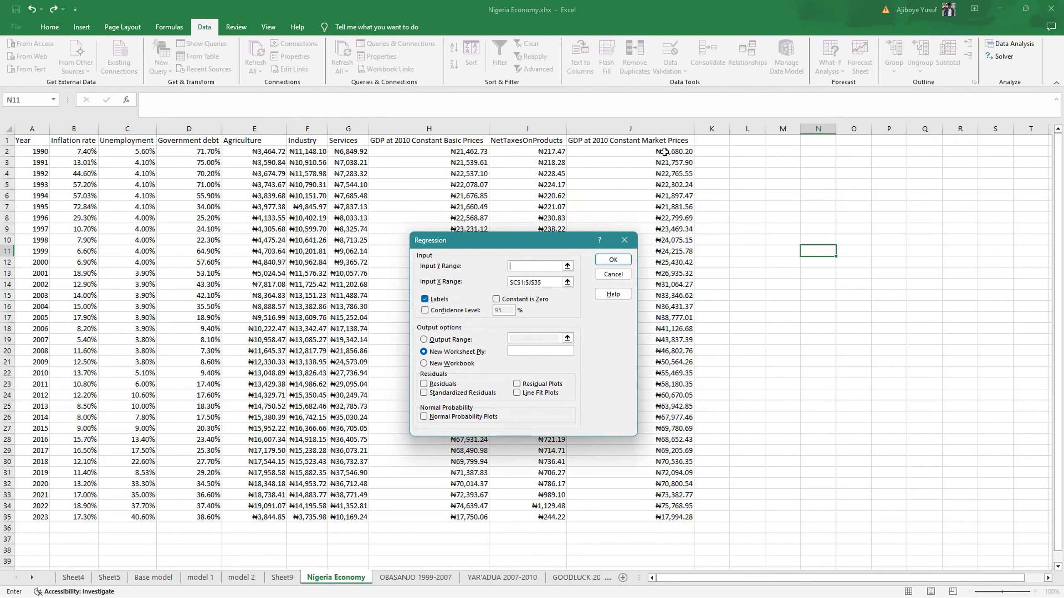
click(659, 127)
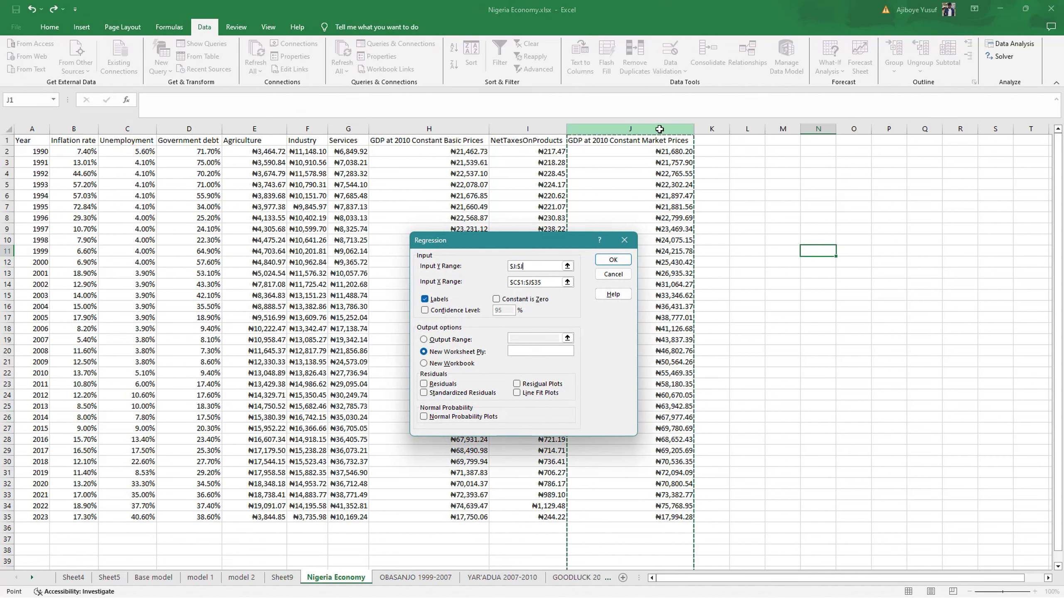
drag(593, 141, 650, 512)
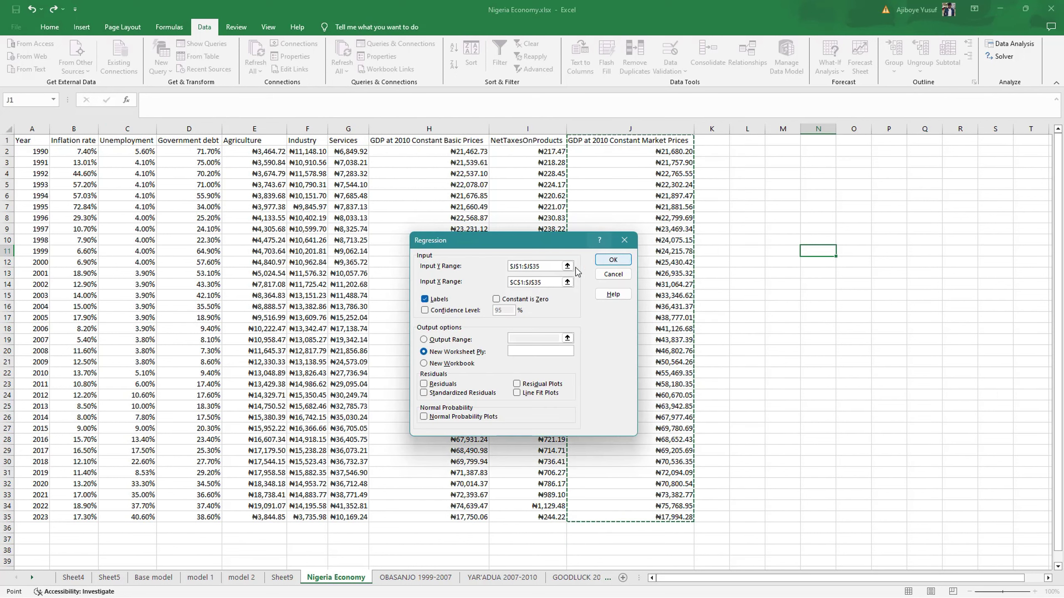
Set the regression's X range to E1:I35, Agriculture through NetTaxesOnProducts, and run it to a new worksheet
drag(543, 282, 498, 283)
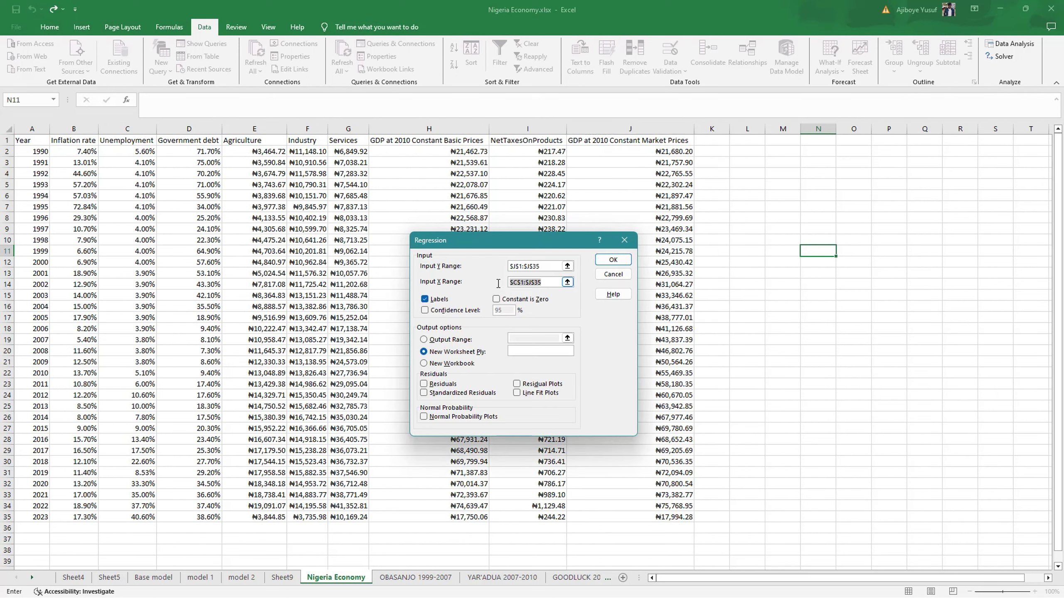
key(BackSpace)
drag(67, 146, 110, 142)
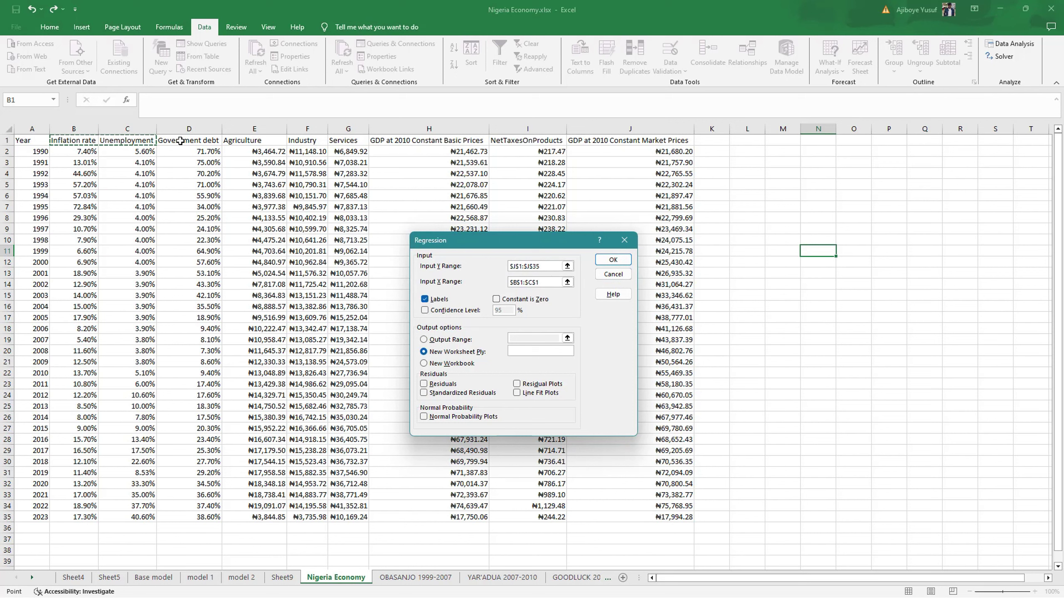
drag(252, 141, 507, 519)
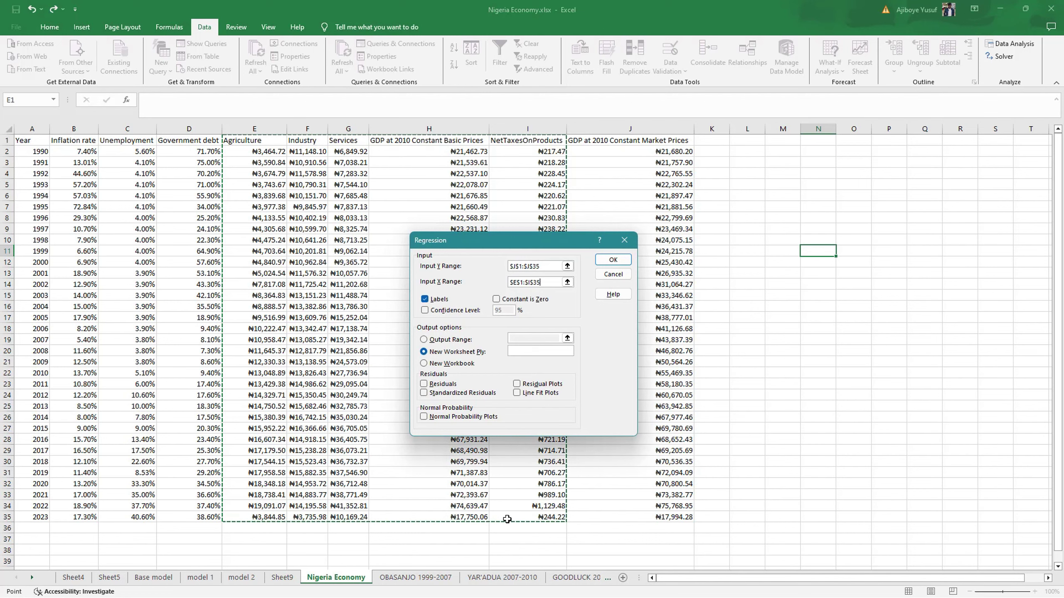
key(Return)
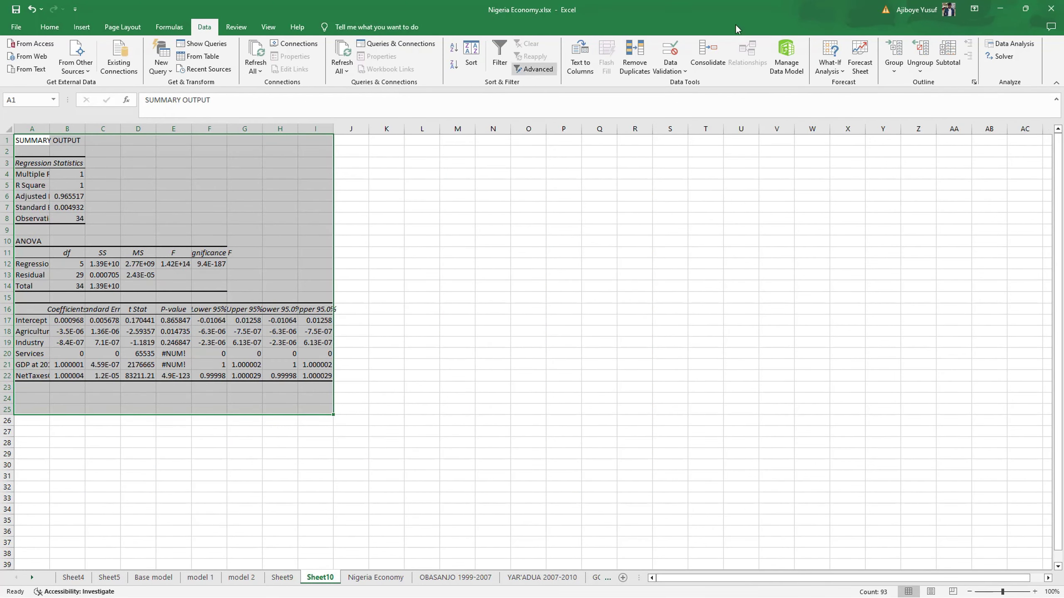
AutoFit the column widths of the Sheet10 regression output
click(49, 27)
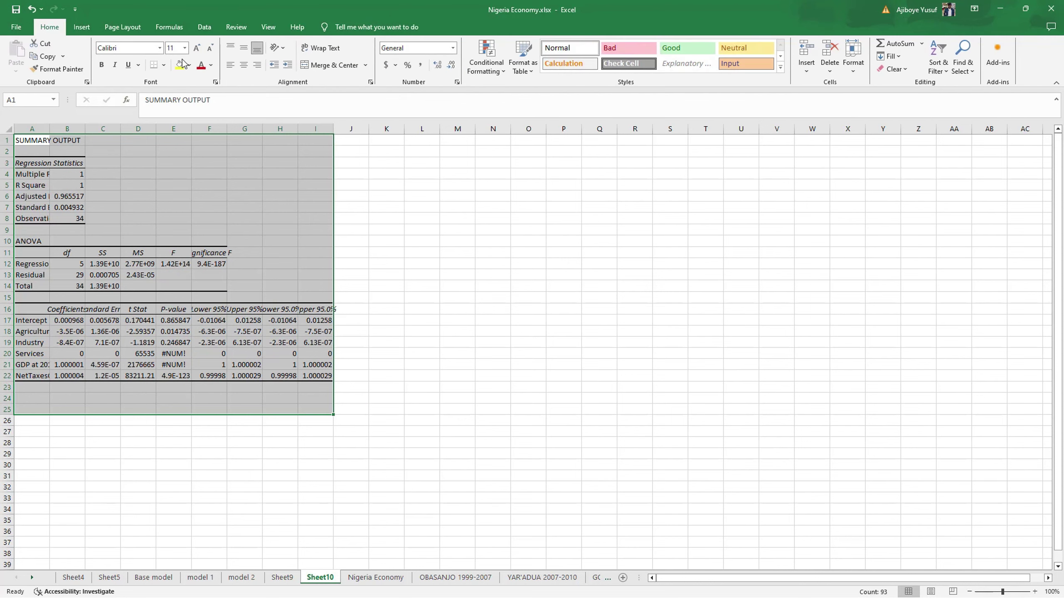
click(852, 56)
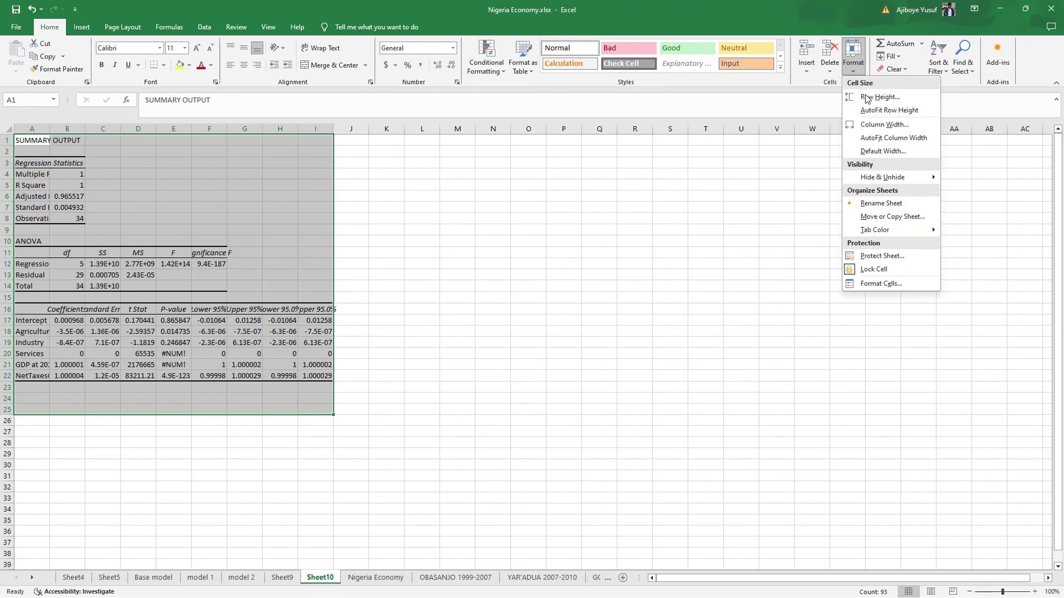
click(889, 138)
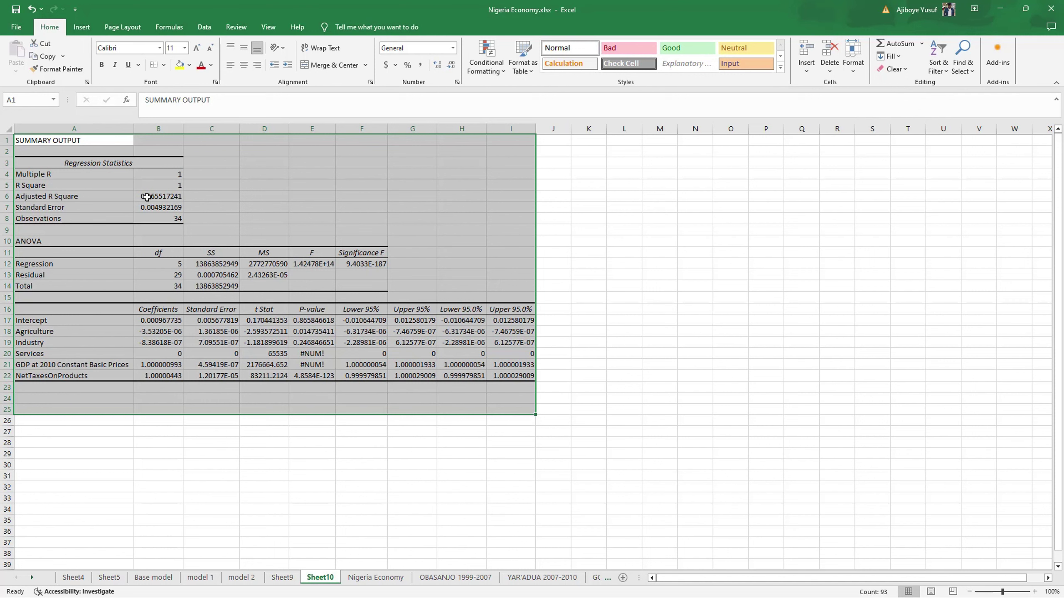
Examine Sheet10's Adjusted R Square and Standard Error and compare them with the model 2 and Sheet9 regression outputs
click(147, 197)
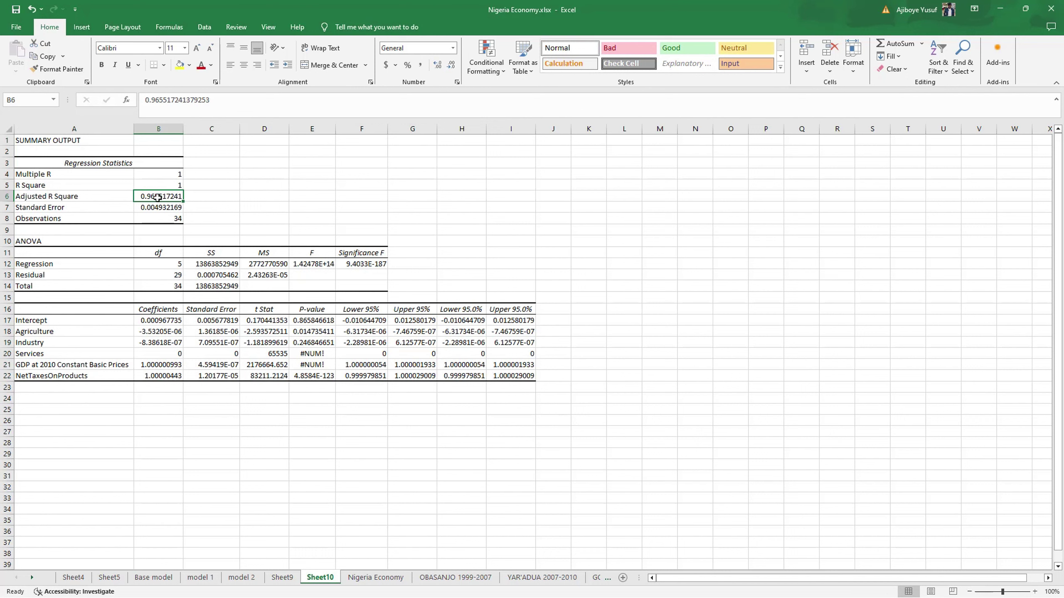
click(163, 210)
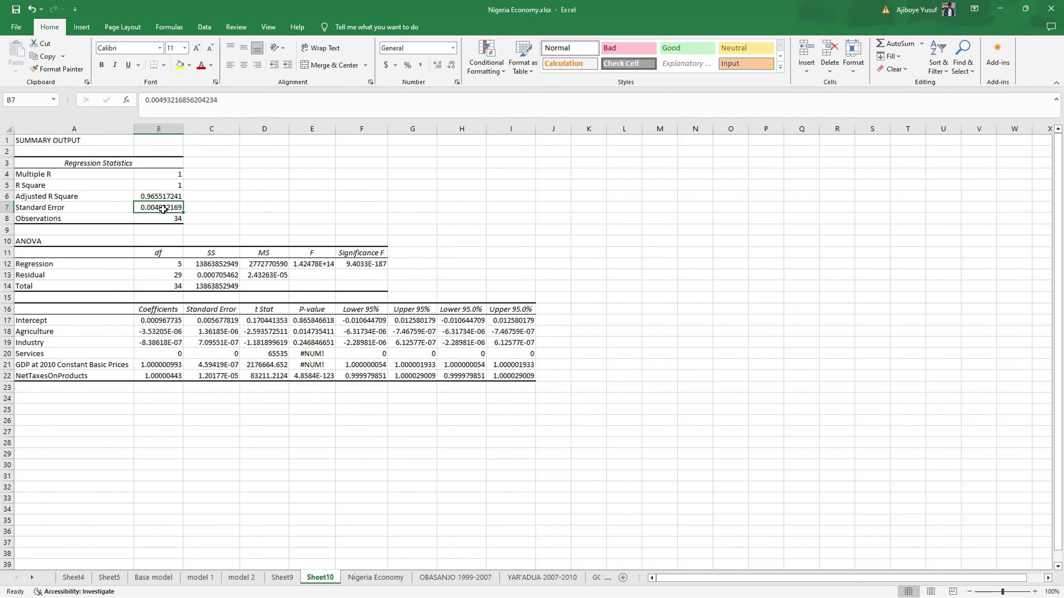
click(243, 578)
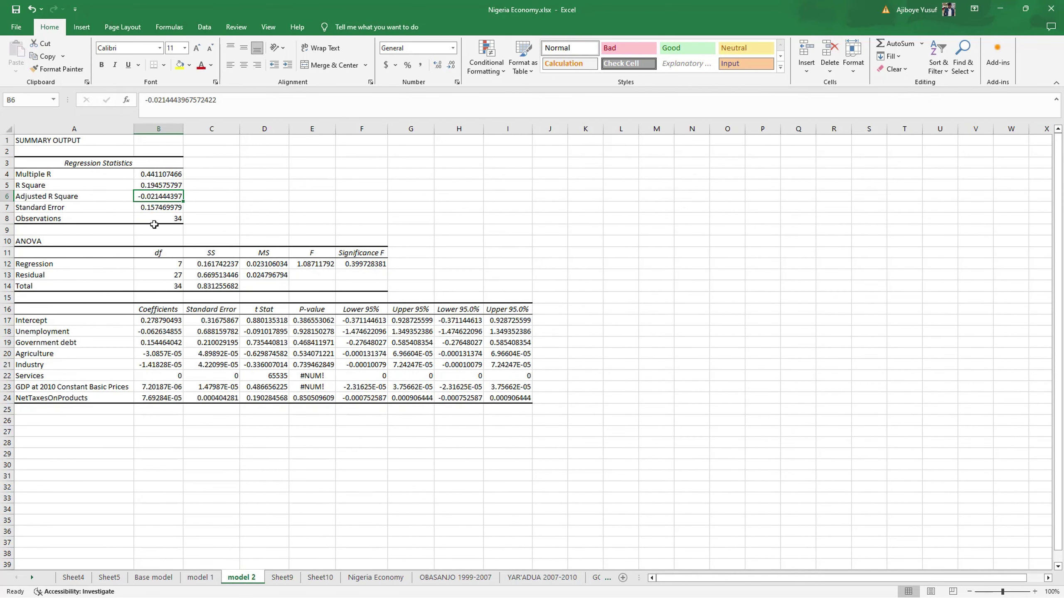
click(273, 579)
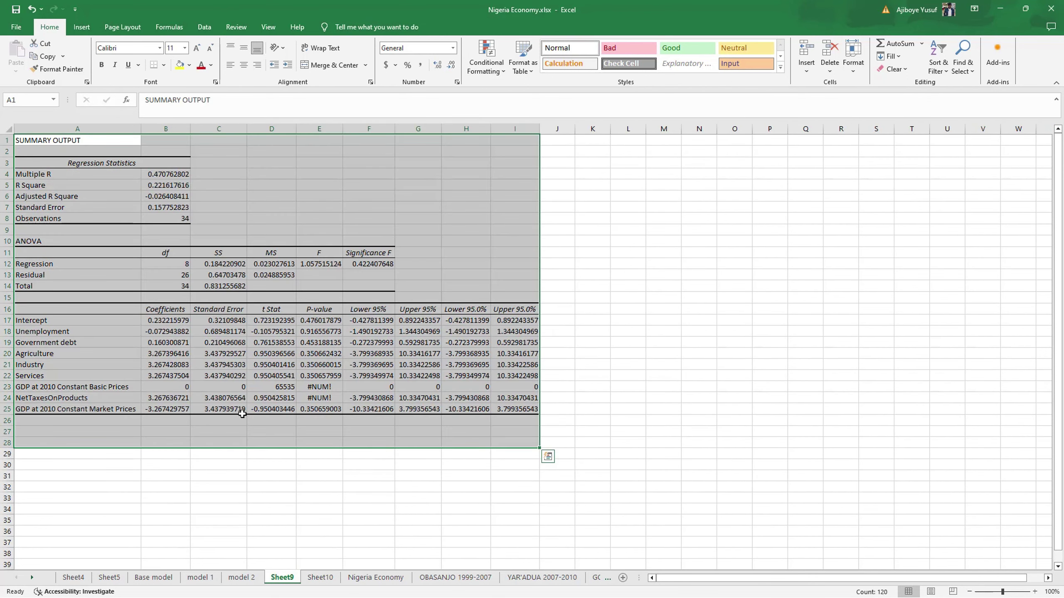
click(320, 578)
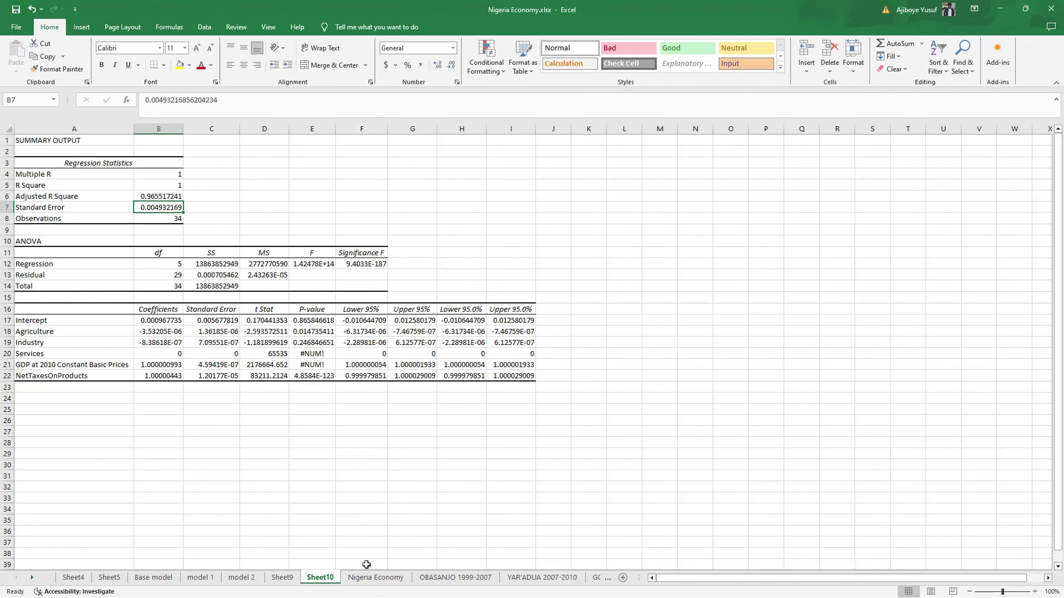
Run another regression on the Nigeria Economy data with Y range J1:J35 and X range D1:I35, Government debt through NetTaxesOnProducts
click(367, 578)
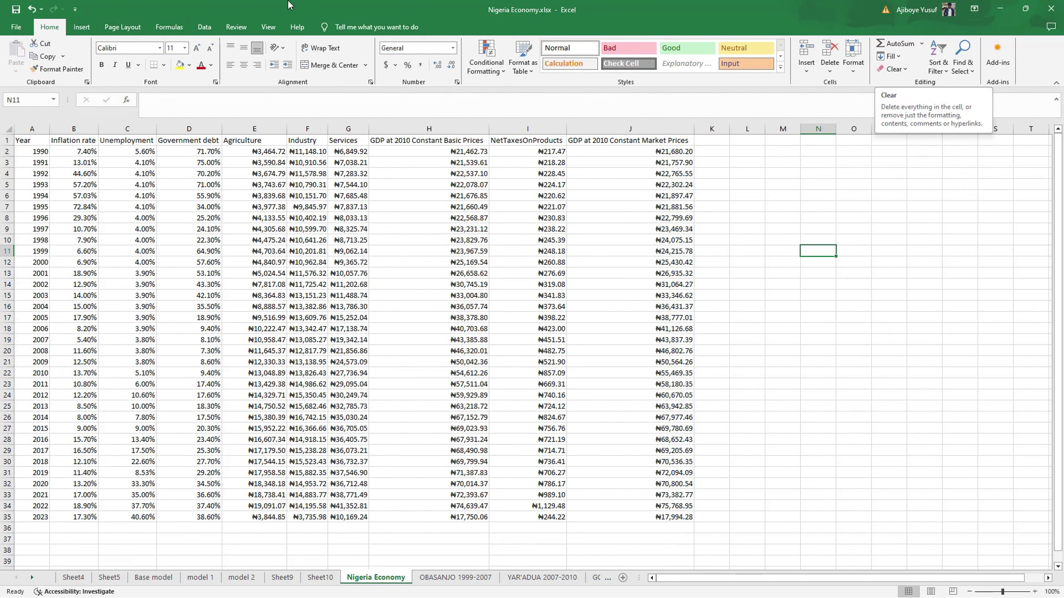
click(205, 28)
click(1011, 44)
click(605, 307)
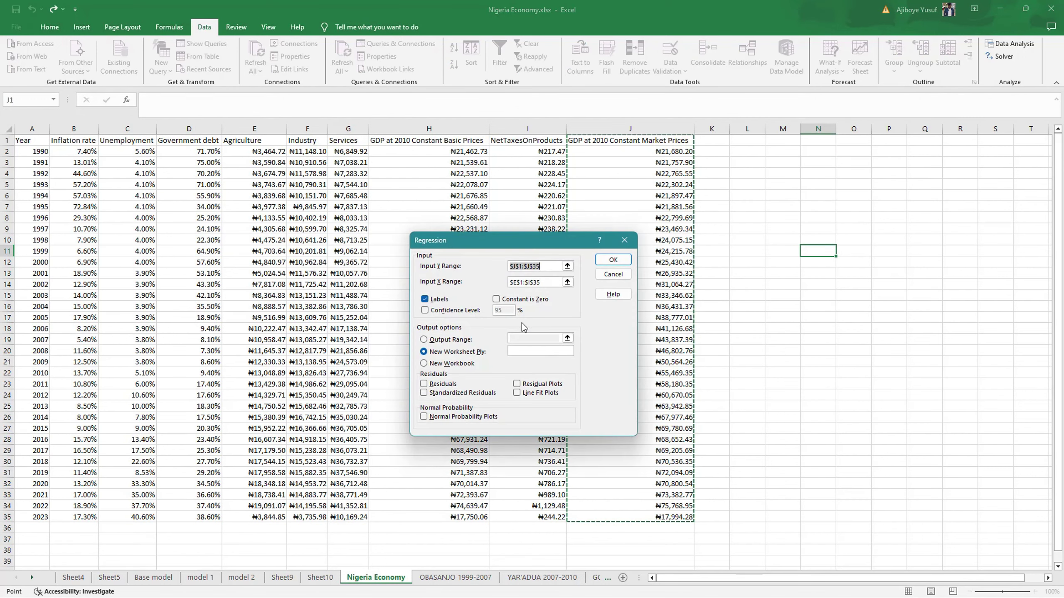
click(547, 282)
drag(548, 282, 508, 289)
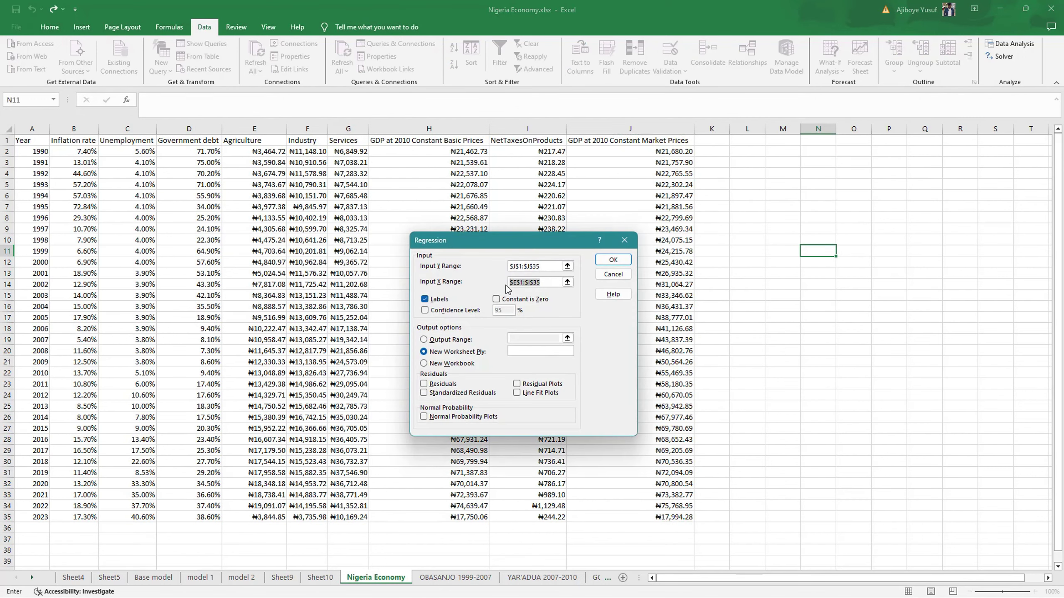
key(BackSpace)
drag(176, 142, 520, 520)
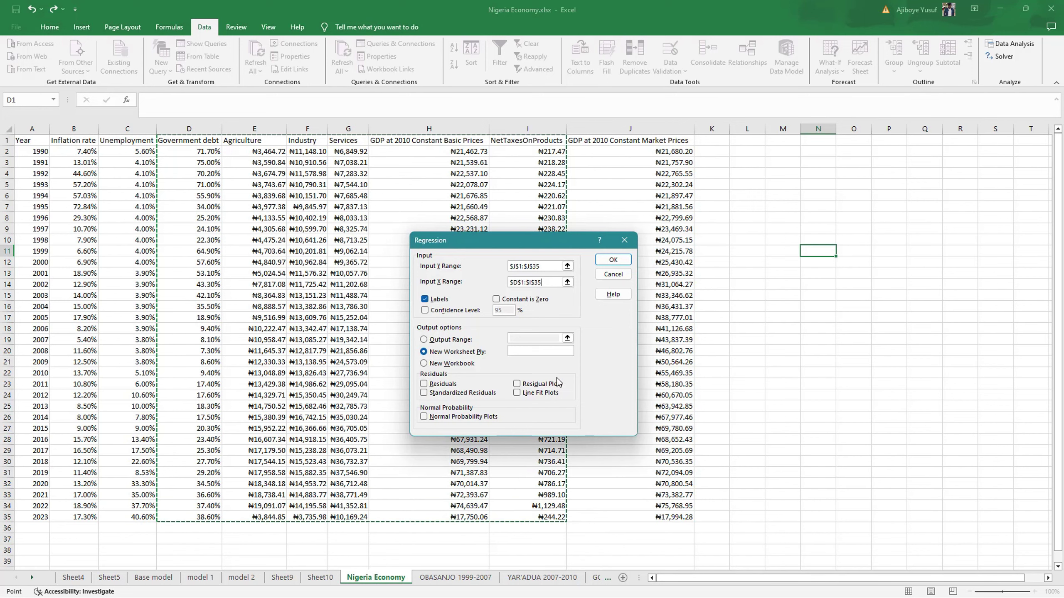
click(611, 260)
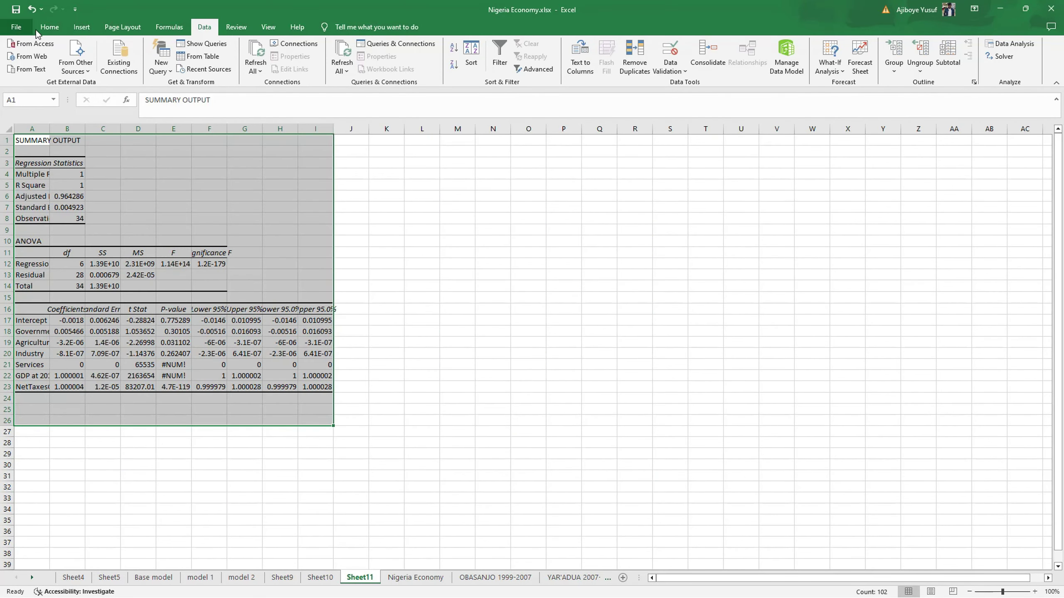
AutoFit the column widths of the Sheet11 regression output
scroll(255, 49, up, 4)
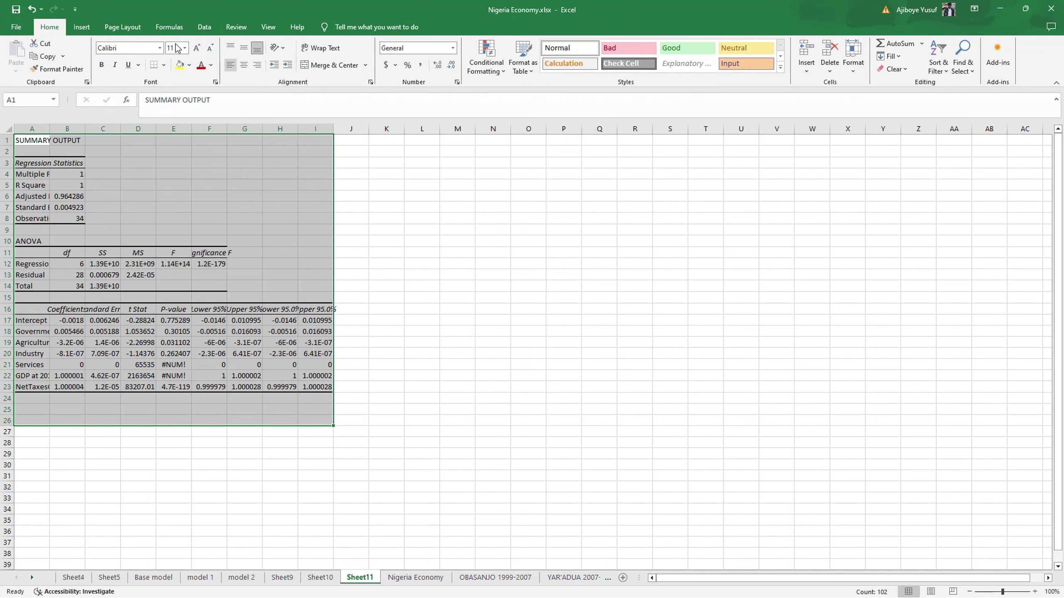
click(853, 56)
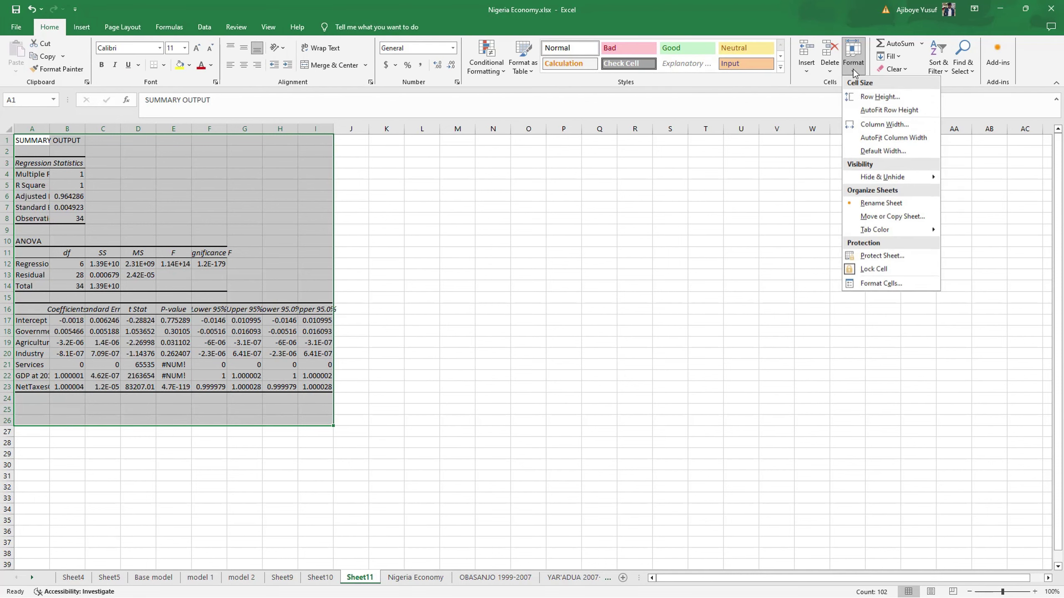
click(887, 139)
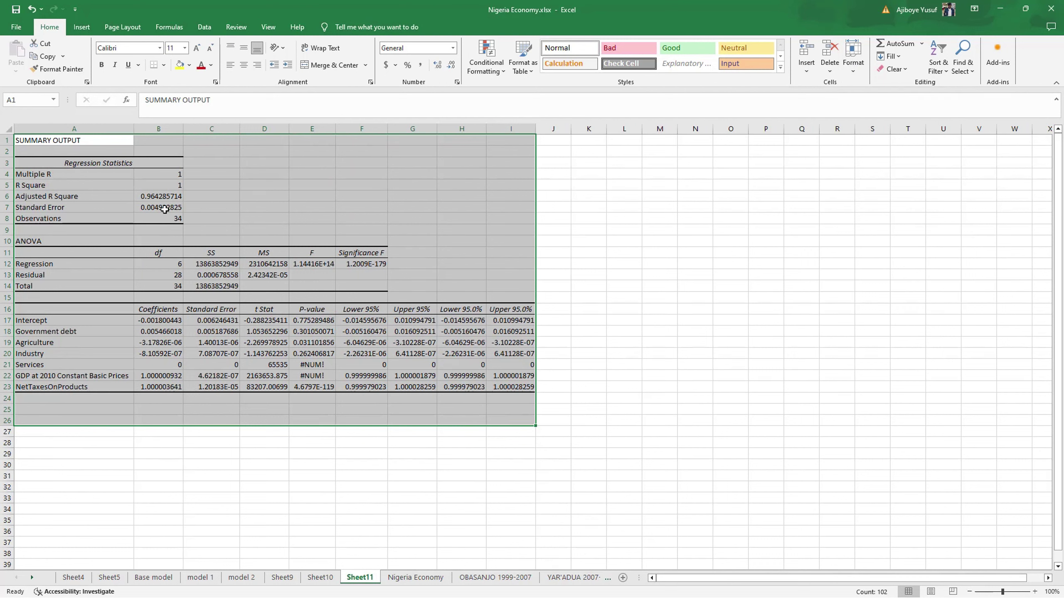
Compare the regression statistics on Sheet10 and Sheet11, and return to the Nigeria Economy data
click(321, 578)
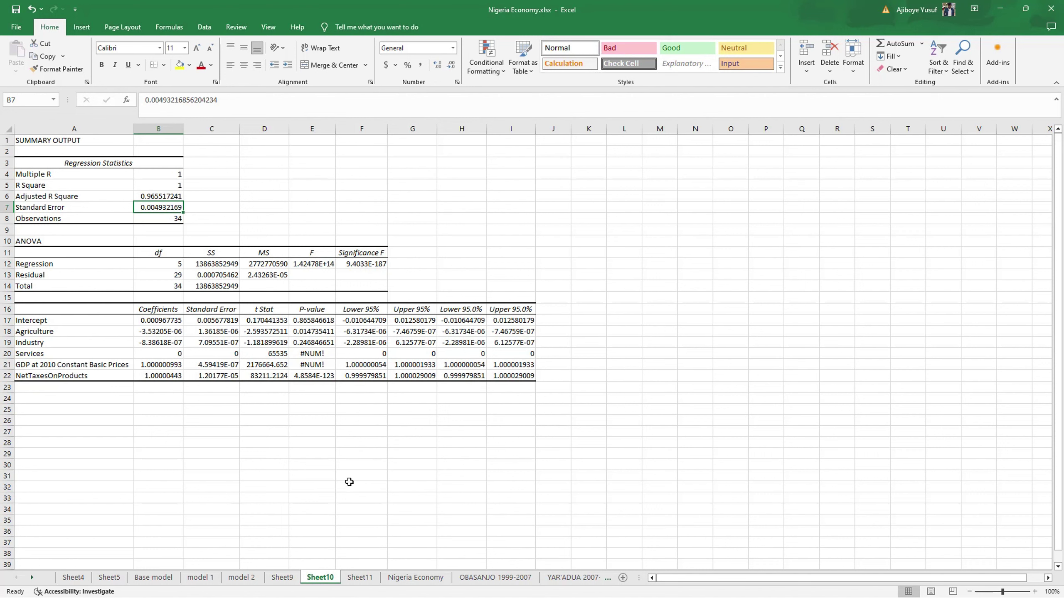
click(354, 577)
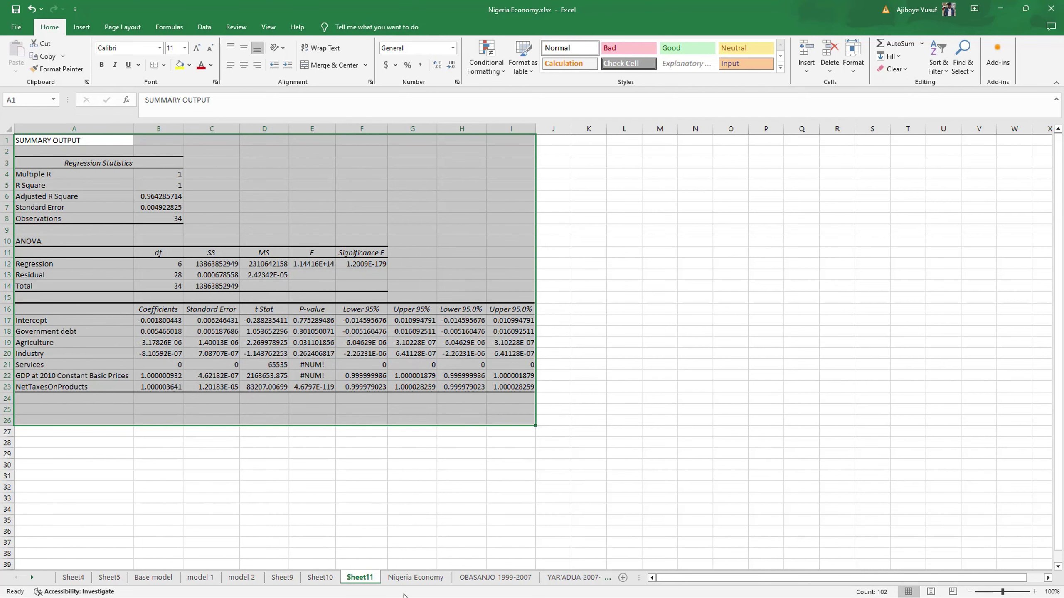
click(409, 580)
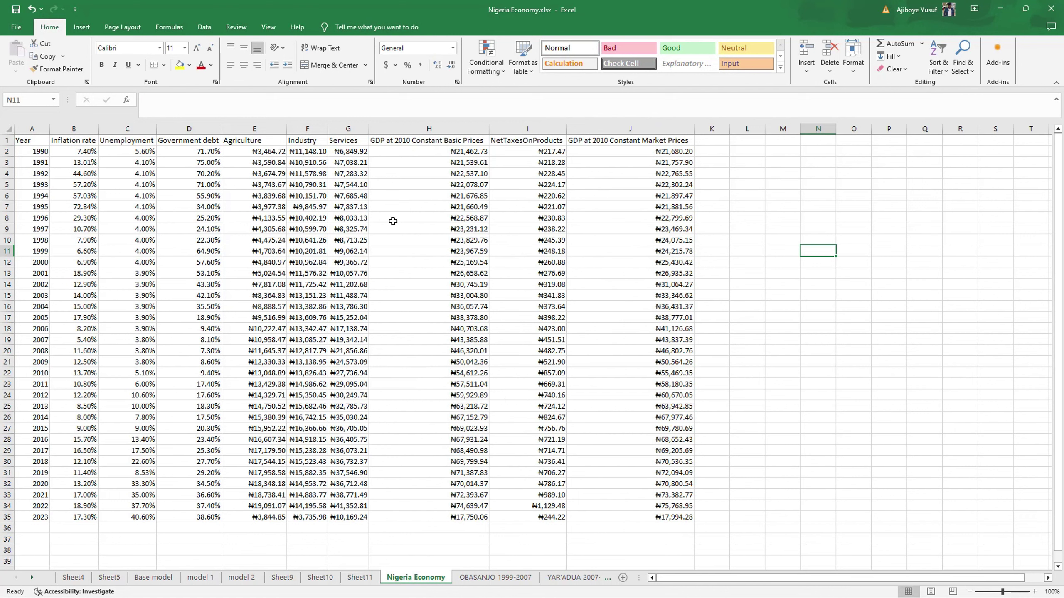